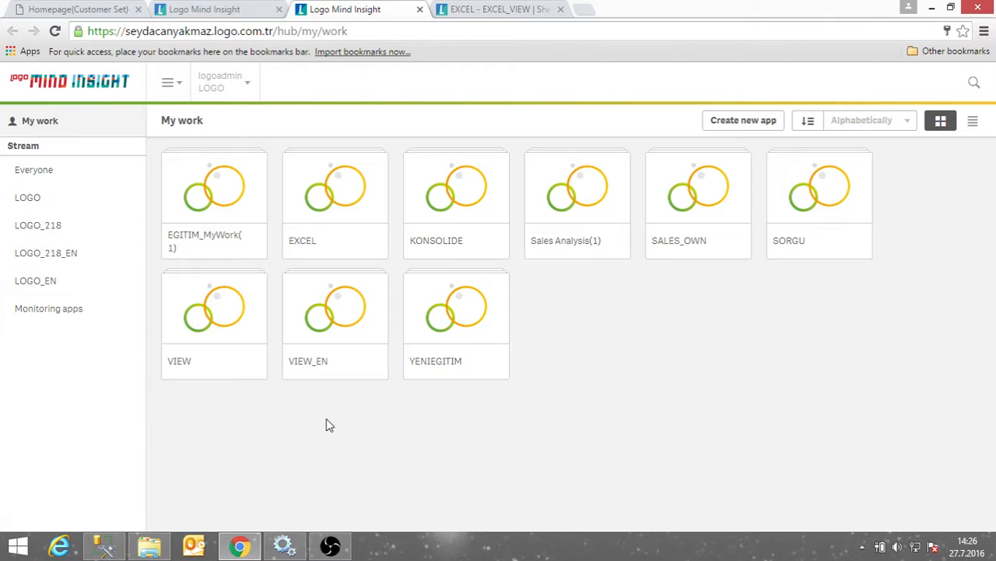
Open the Users list from the Mind Insight Welcome page and start a new user entry.
left_click(227, 12)
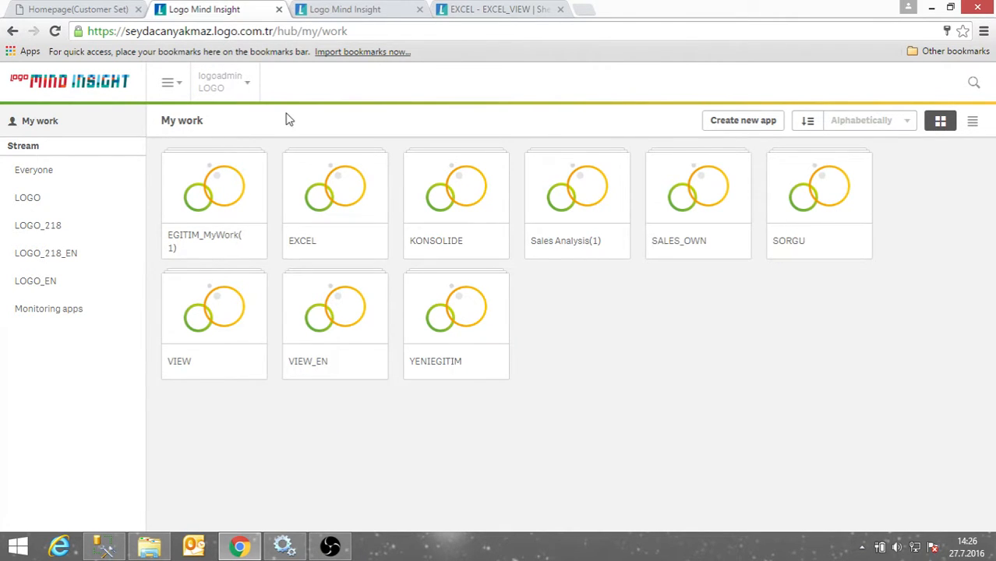
left_click(77, 14)
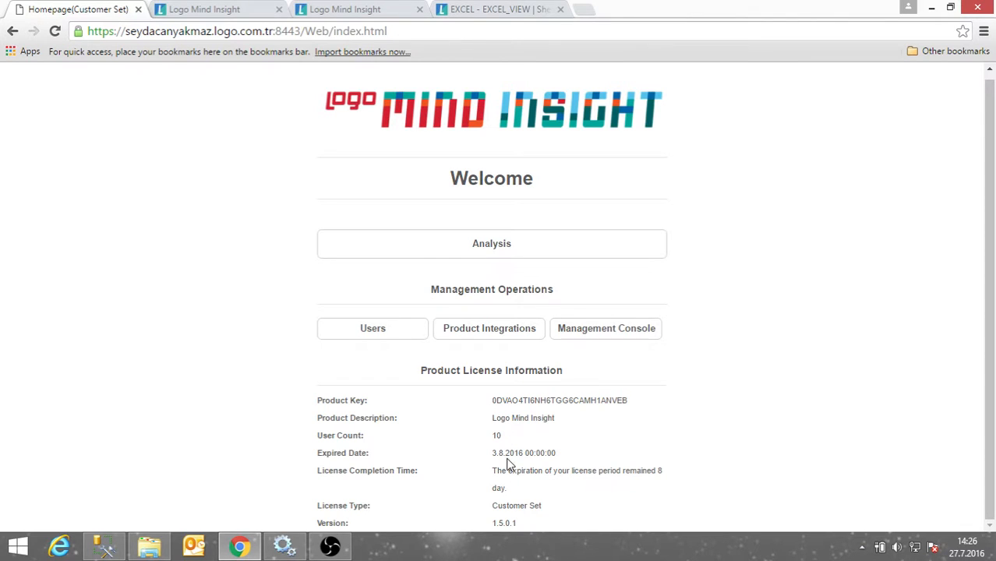
left_click(374, 343)
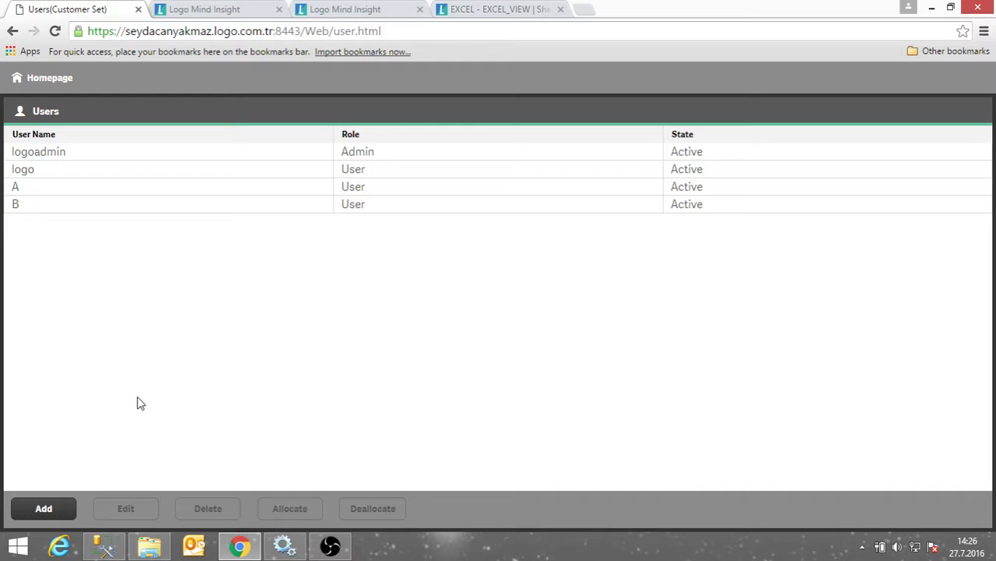
left_click(50, 514)
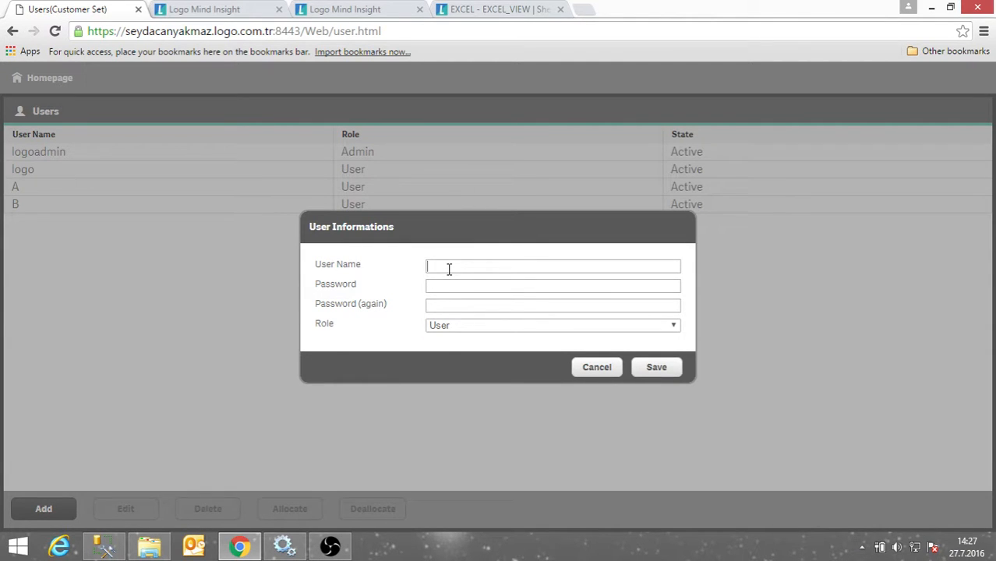
Create user X USER with a password and the User role, and decline Chrome's password saving.
type("X USER")
left_click(430, 285)
type("123")
left_click(450, 306)
type("123")
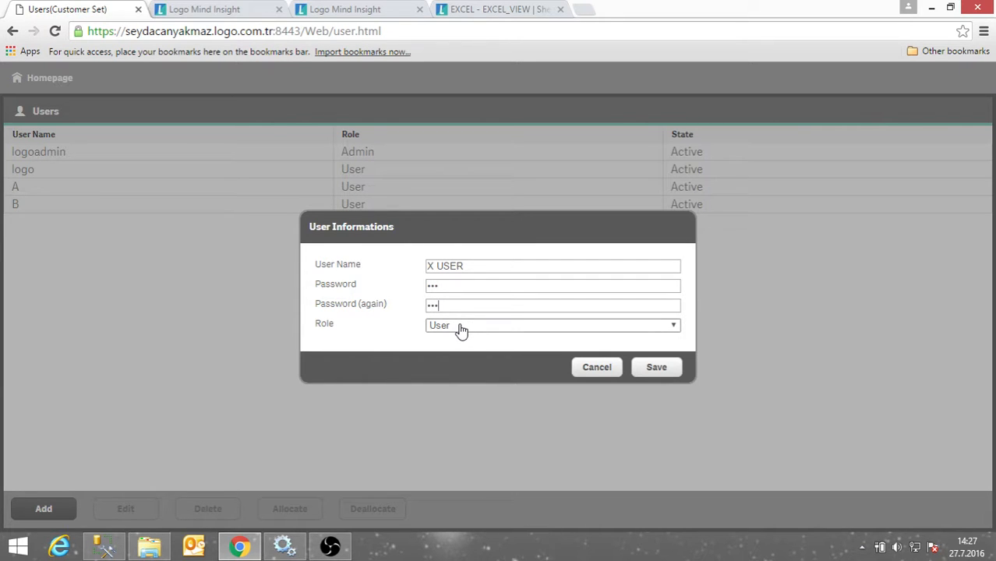
left_click(466, 330)
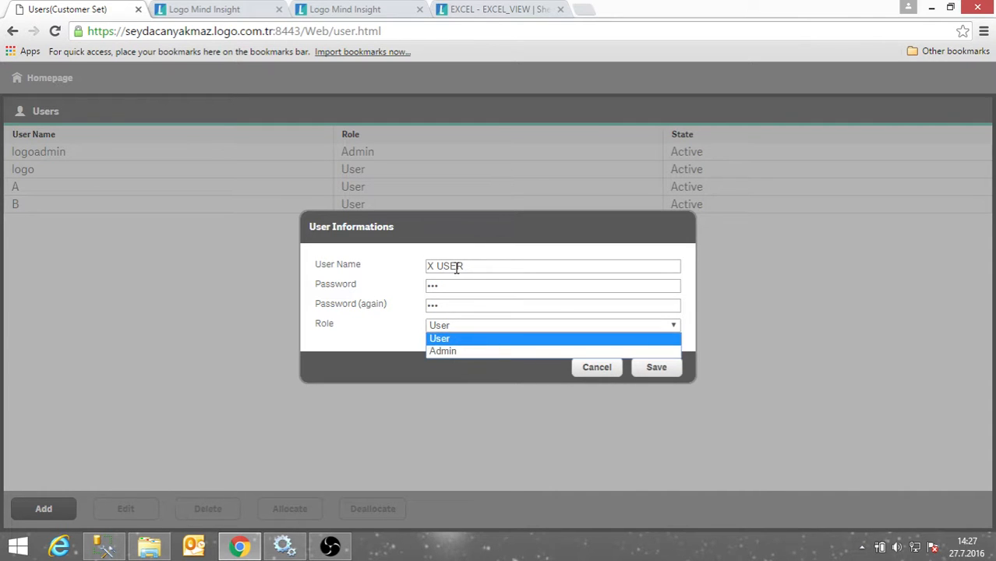
left_click(459, 340)
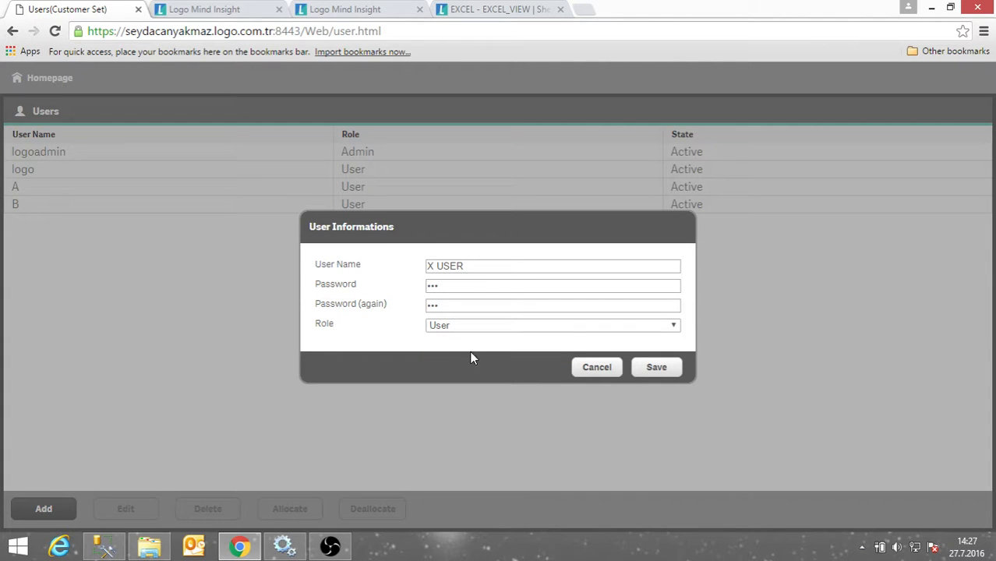
left_click(658, 371)
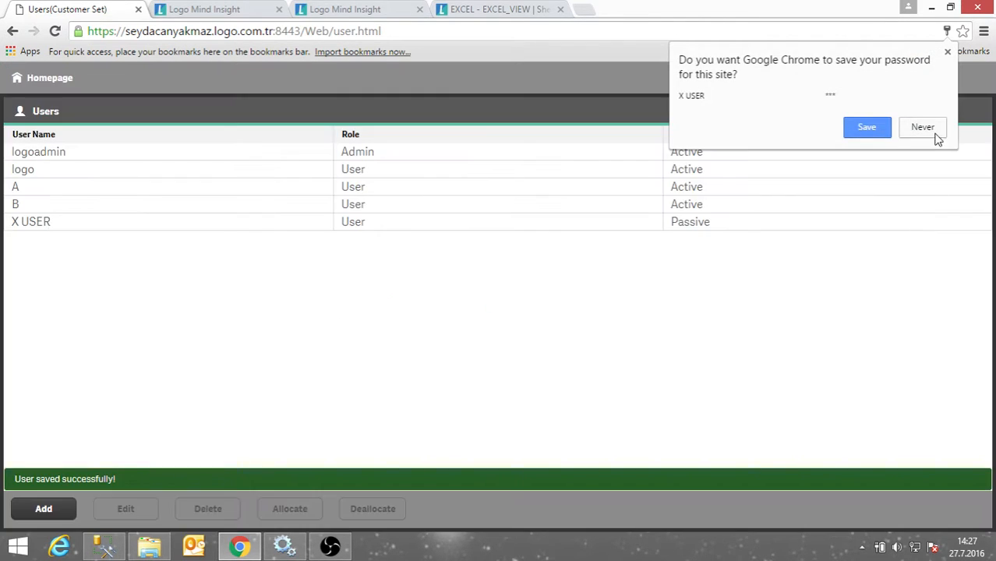
left_click(947, 53)
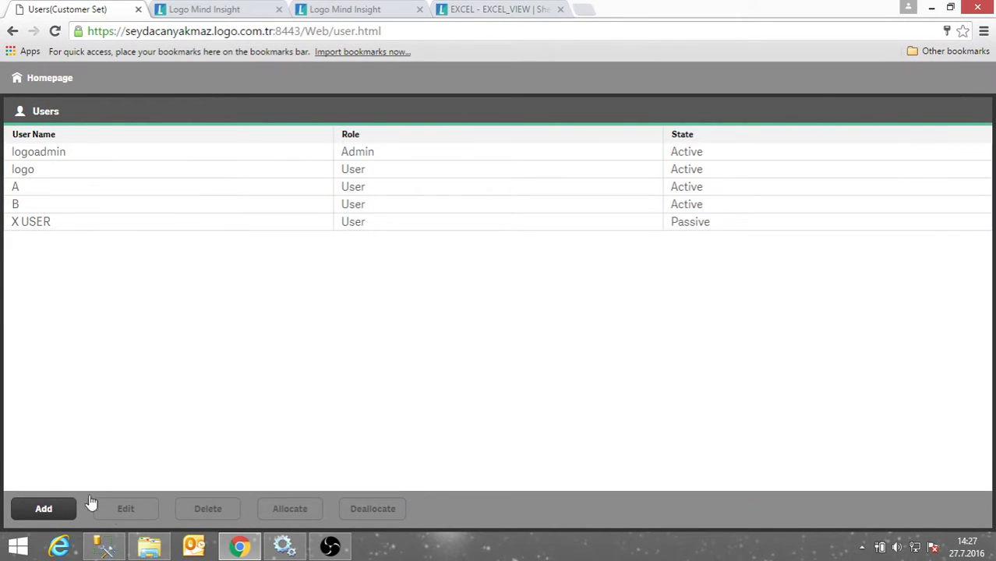
Select the X USER row in the Users table.
left_click(118, 230)
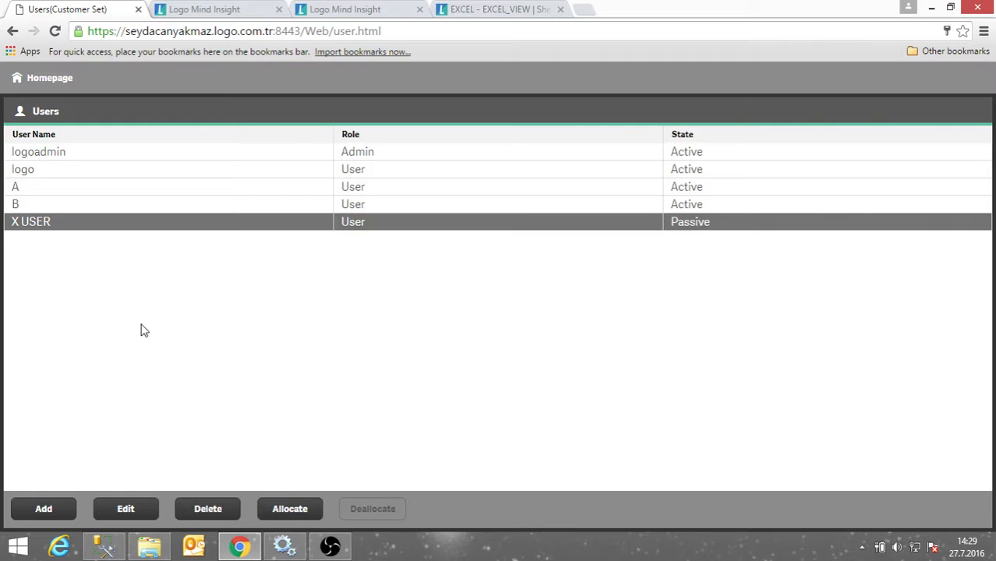
left_click(310, 513)
left_click(287, 509)
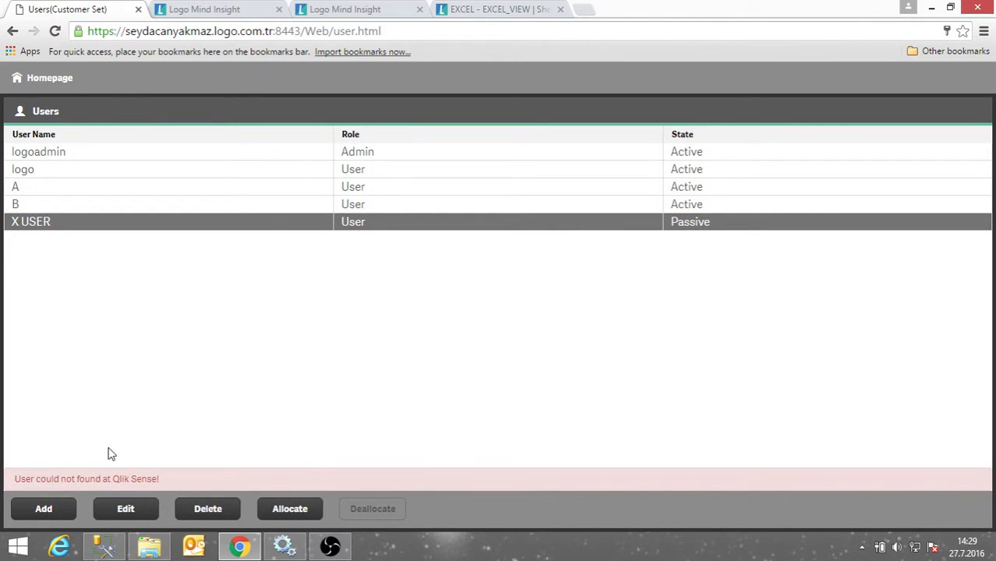
left_click(441, 30)
key("Return")
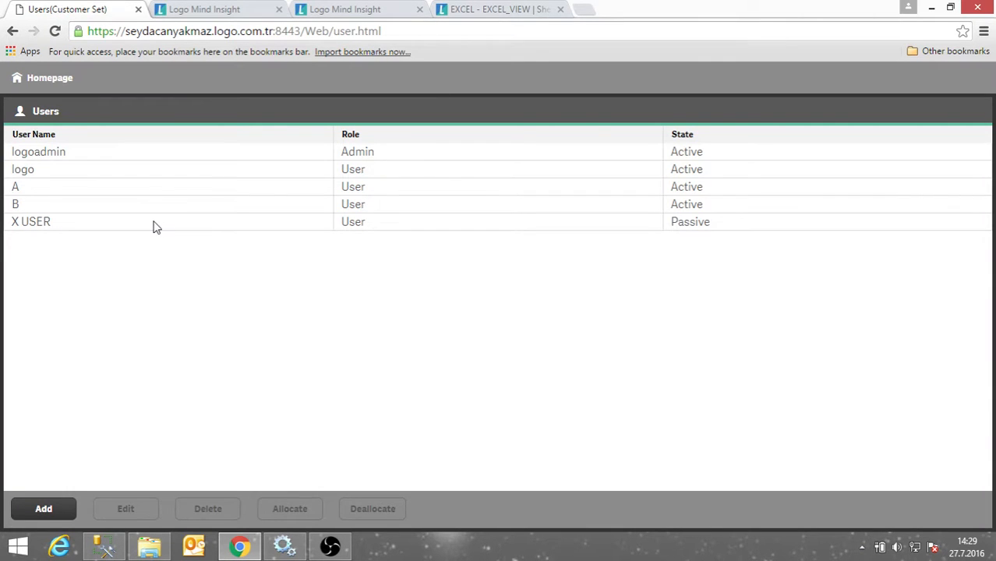
left_click(156, 226)
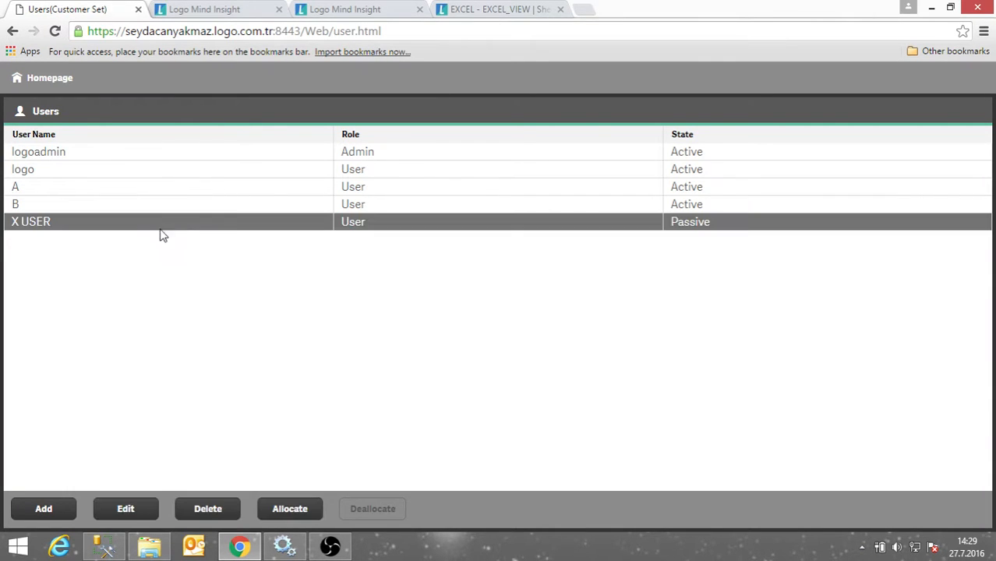
left_click(290, 510)
left_click(209, 510)
left_click(669, 359)
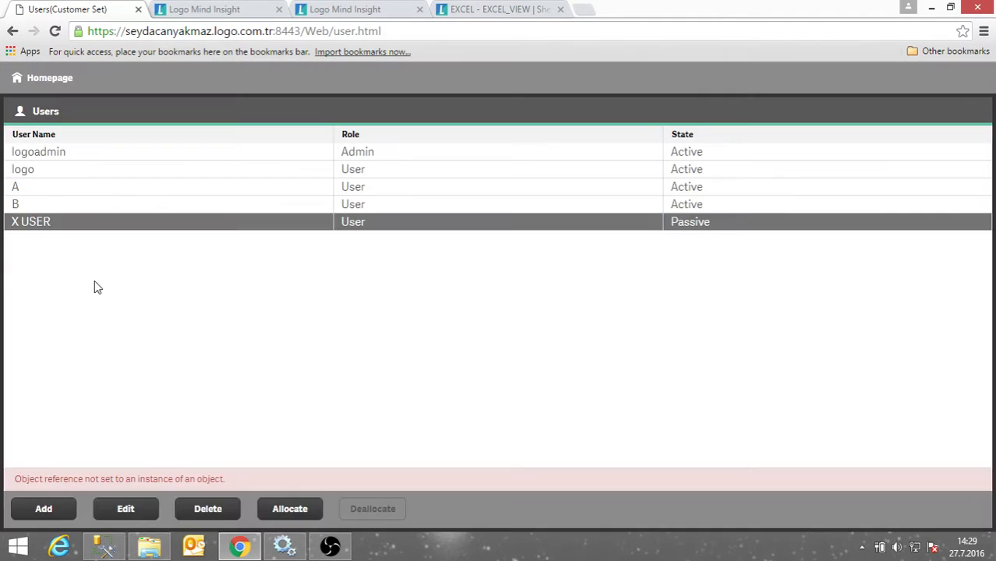
left_click(330, 32)
key("Return")
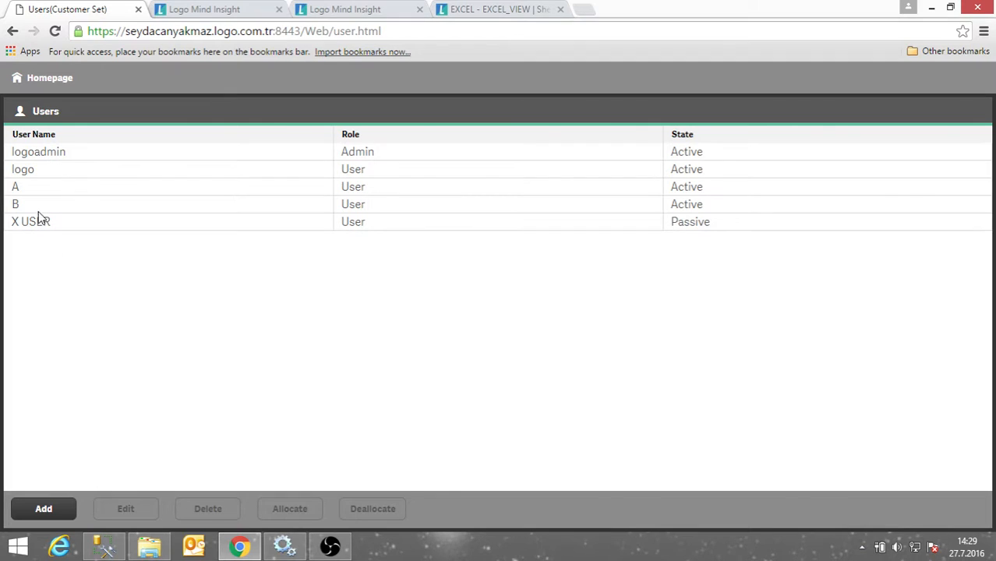
left_click(39, 190)
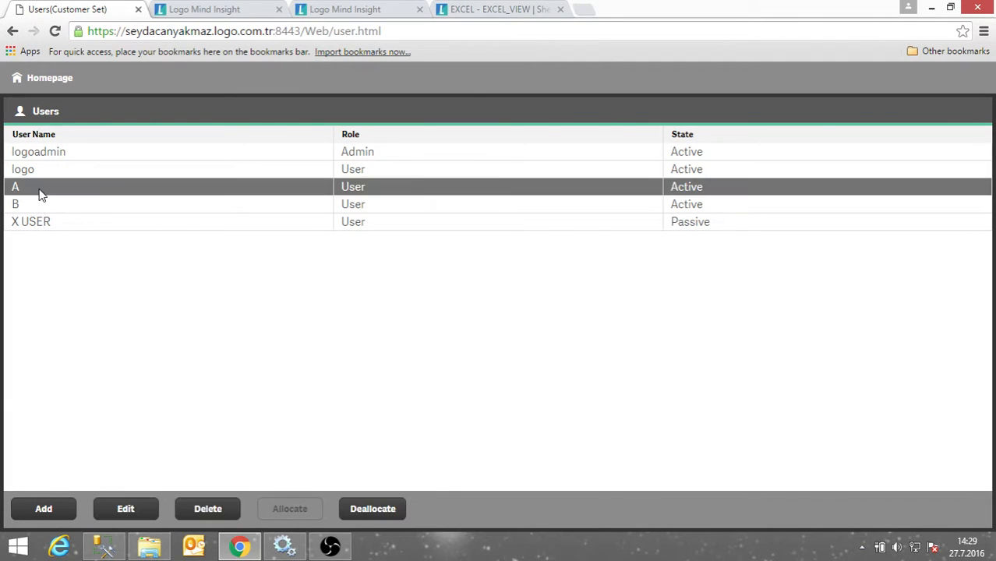
left_click(43, 209)
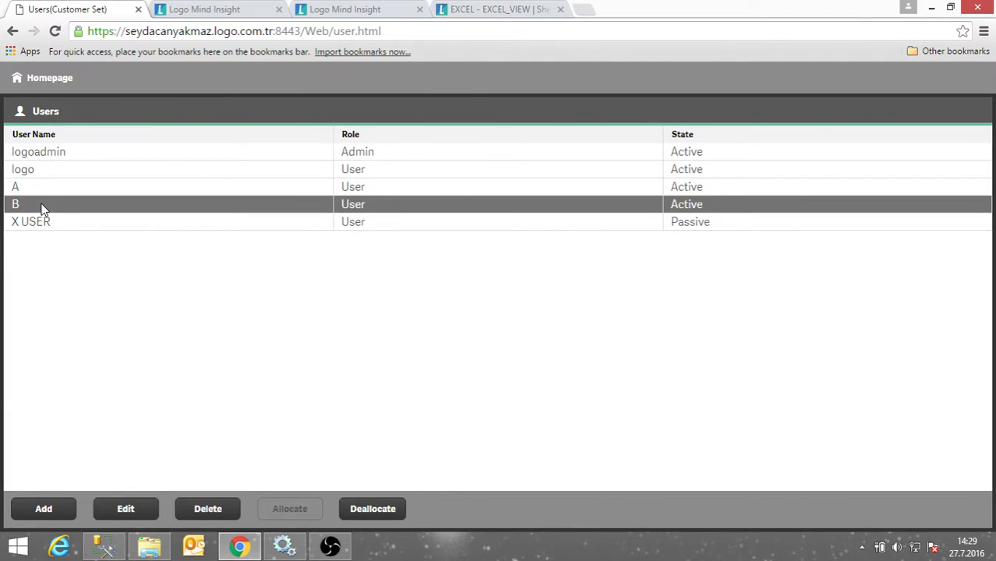
left_click(38, 224)
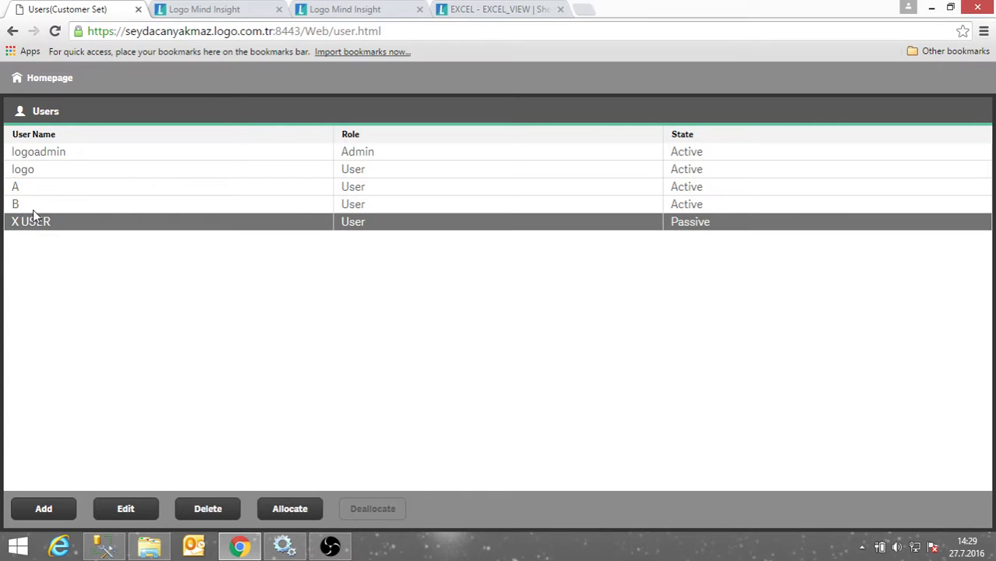
left_click(36, 188)
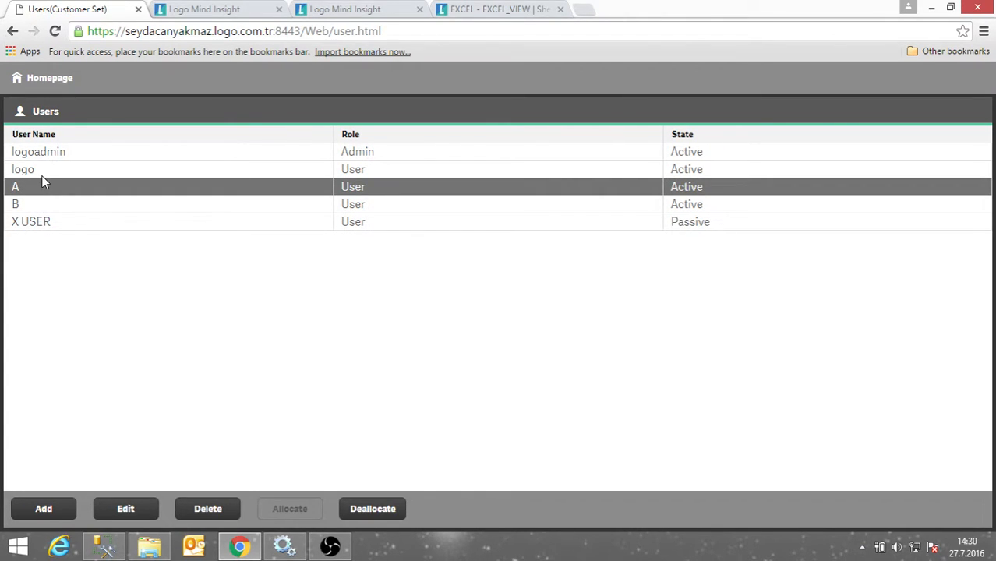
left_click(42, 205)
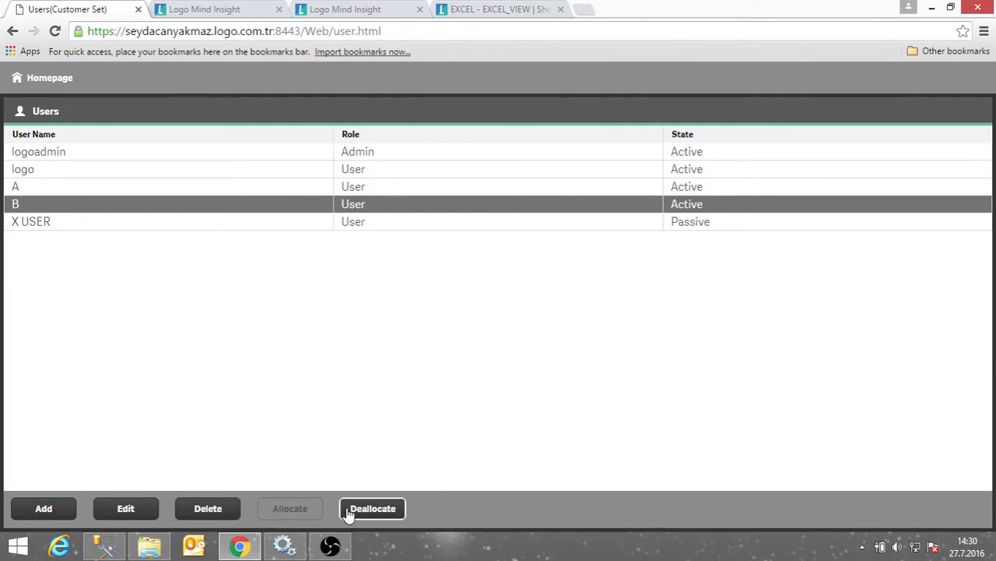
left_click(67, 225)
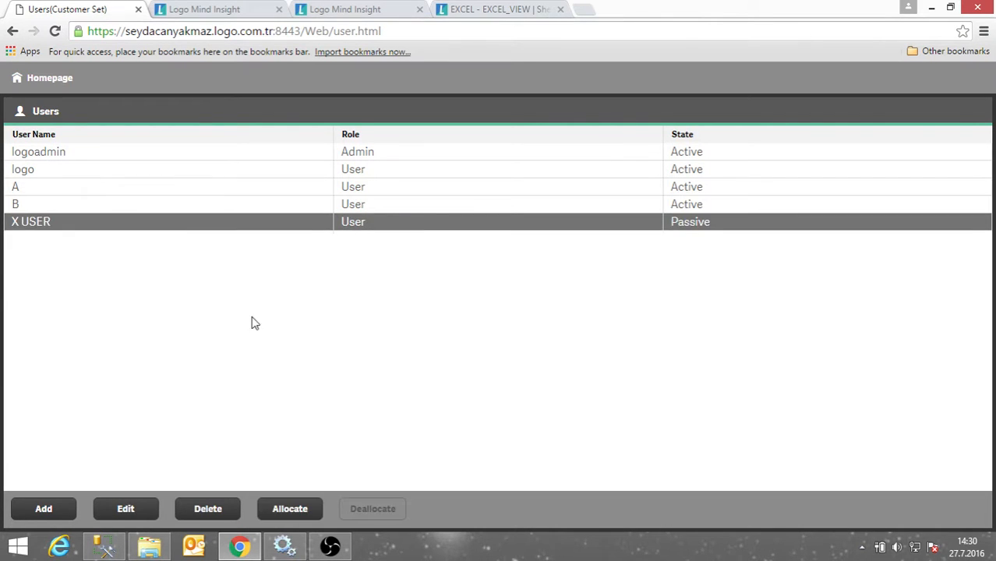
left_click(284, 513)
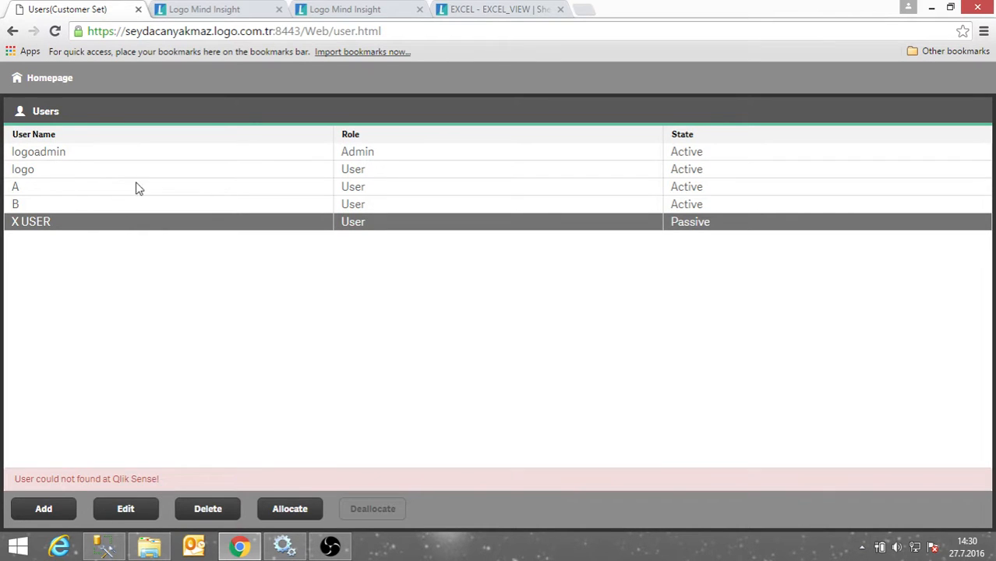
Save another User-role account, reload the Users page and select the new row.
left_click(34, 190)
left_click(51, 511)
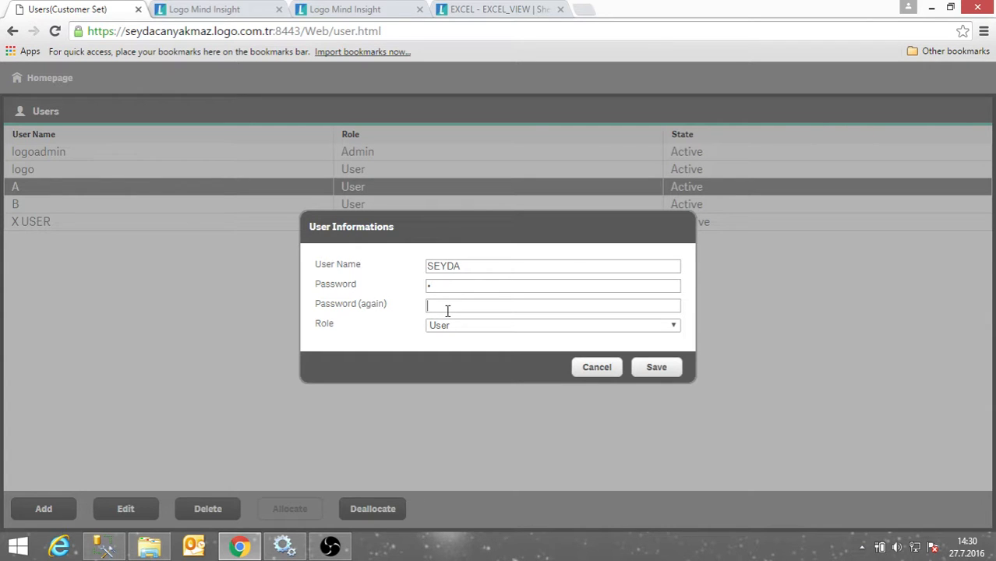
type("1")
left_click(670, 367)
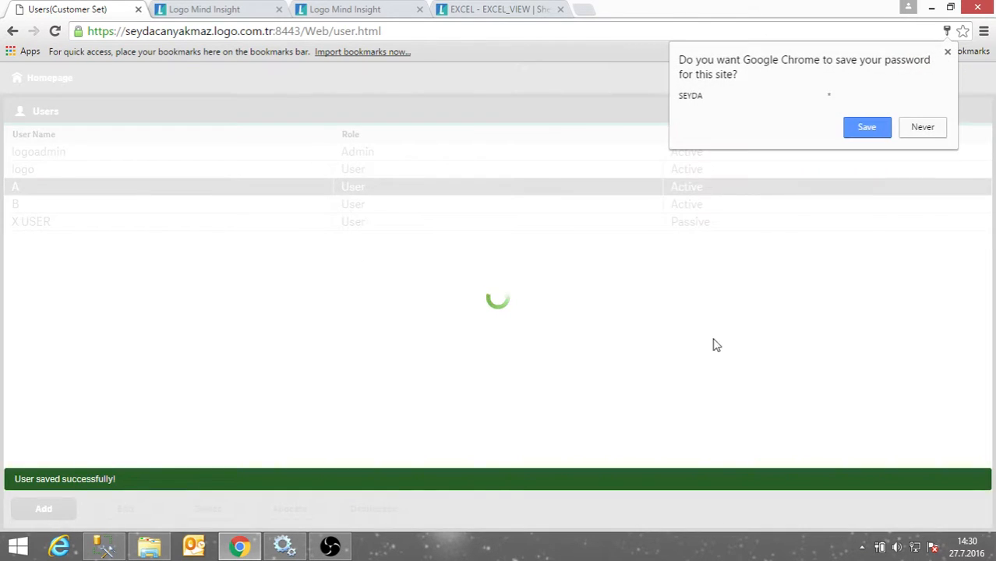
left_click(948, 52)
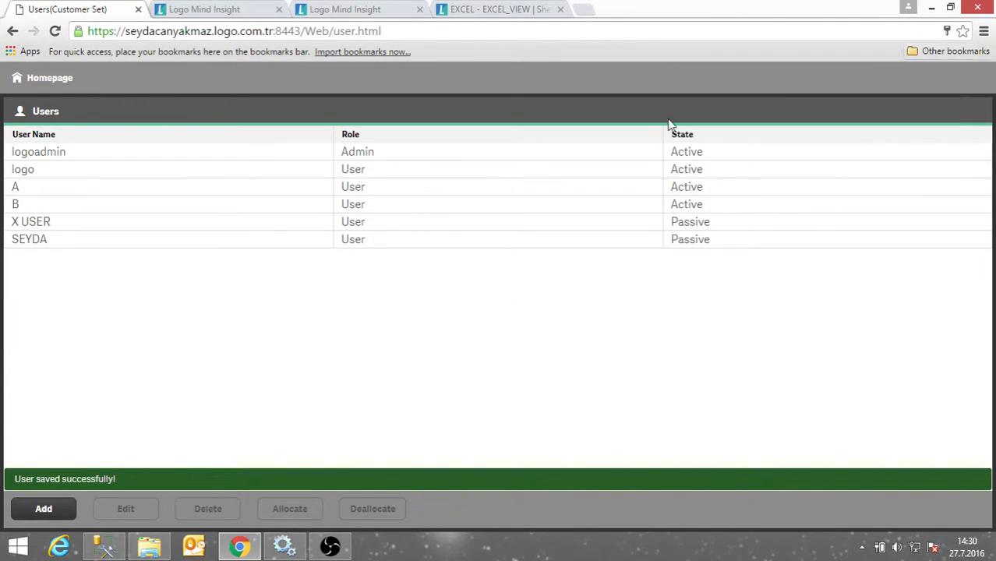
left_click(274, 31)
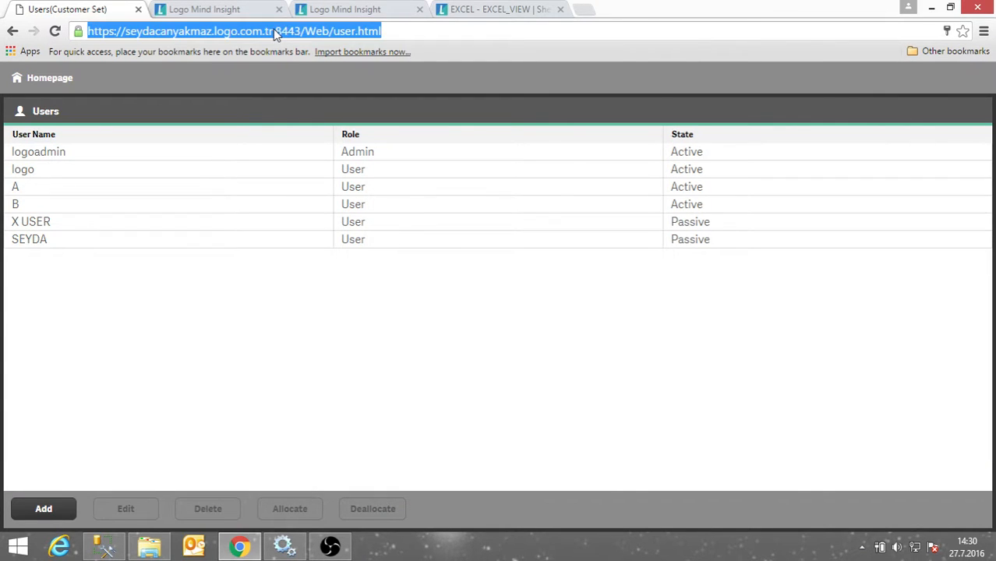
key("Return")
left_click(53, 243)
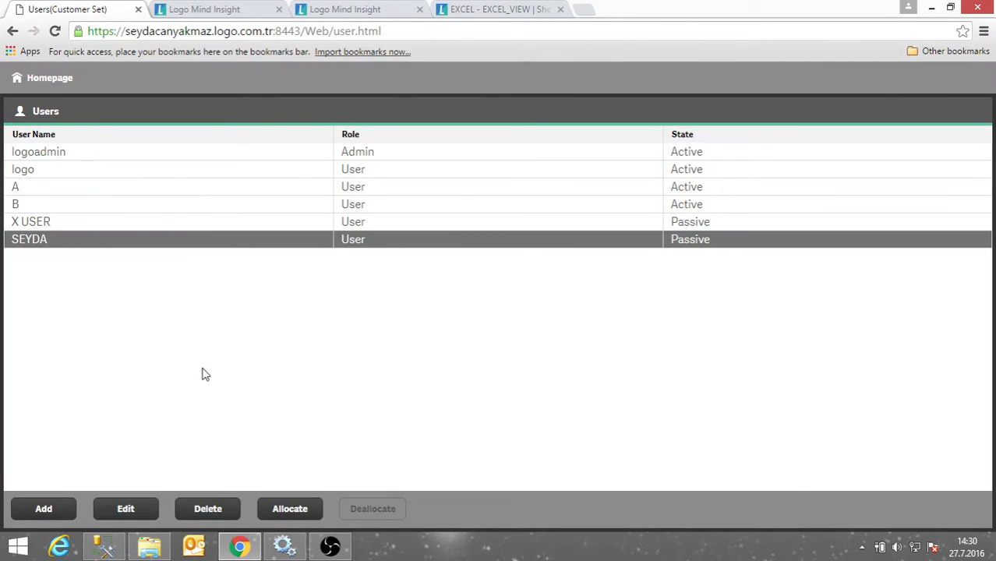
Allocate a licence to the newly added user and delete the X USER account.
left_click(308, 518)
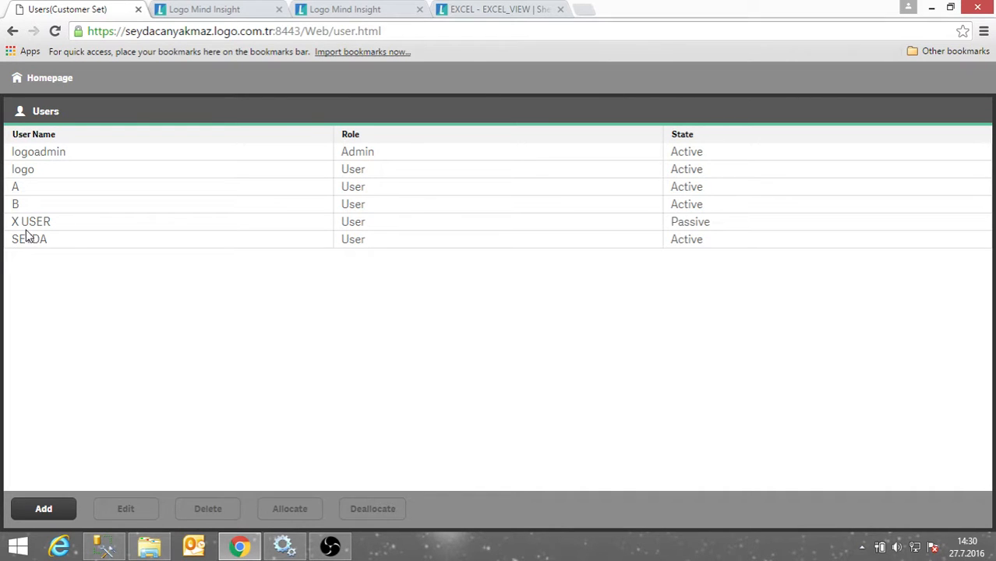
left_click(31, 223)
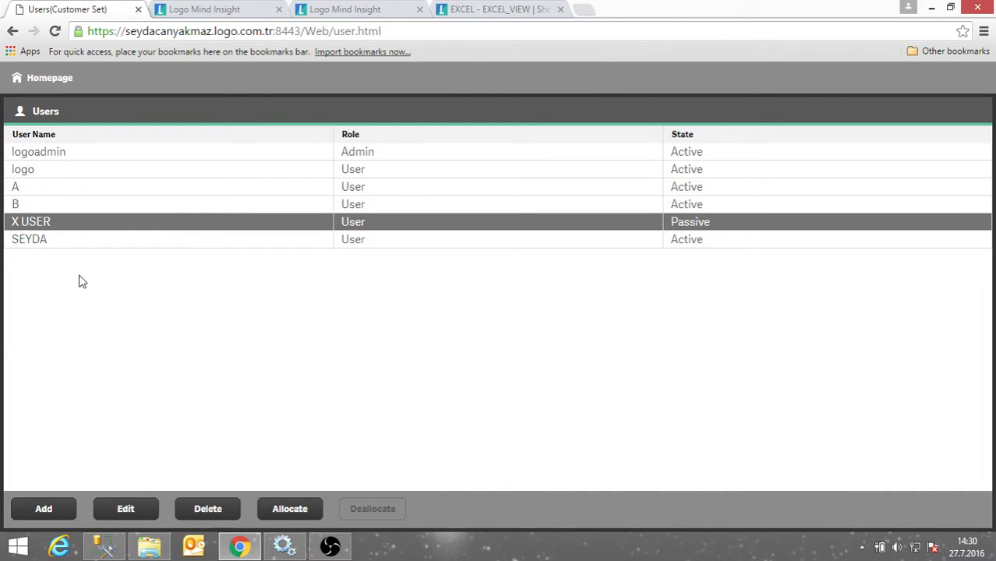
left_click(207, 508)
left_click(656, 359)
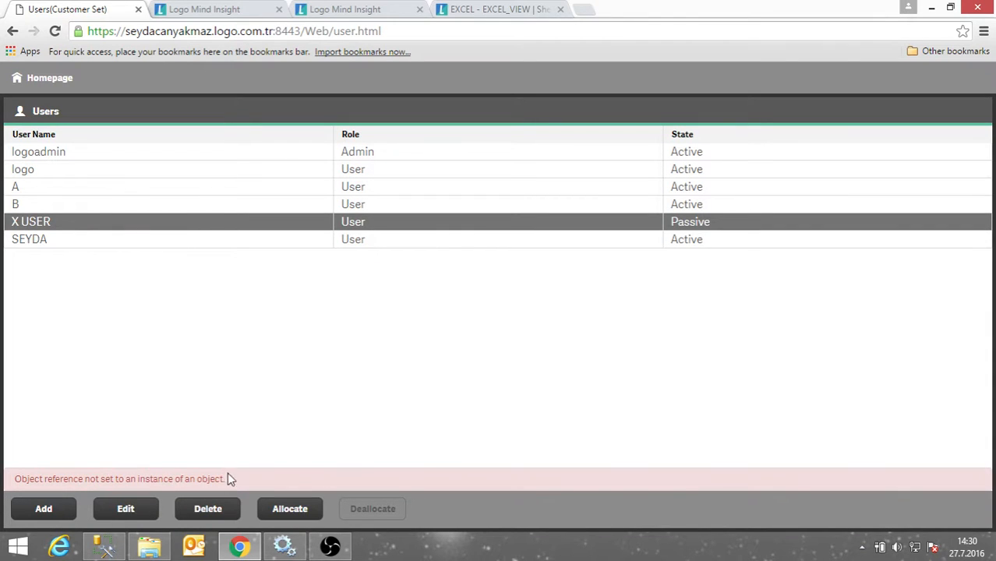
Reload the Users page and select the newly added user account.
left_click(395, 32)
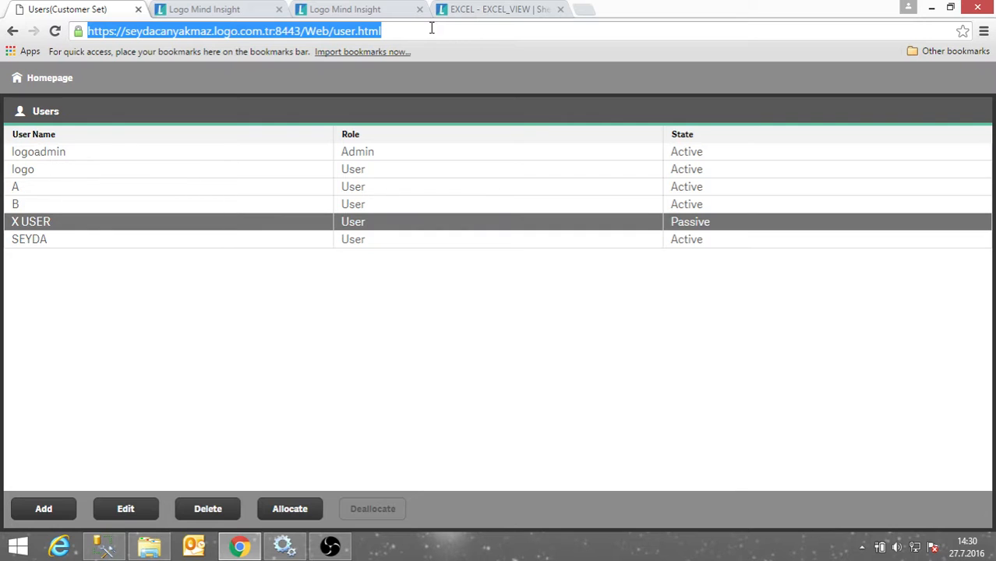
key("Return")
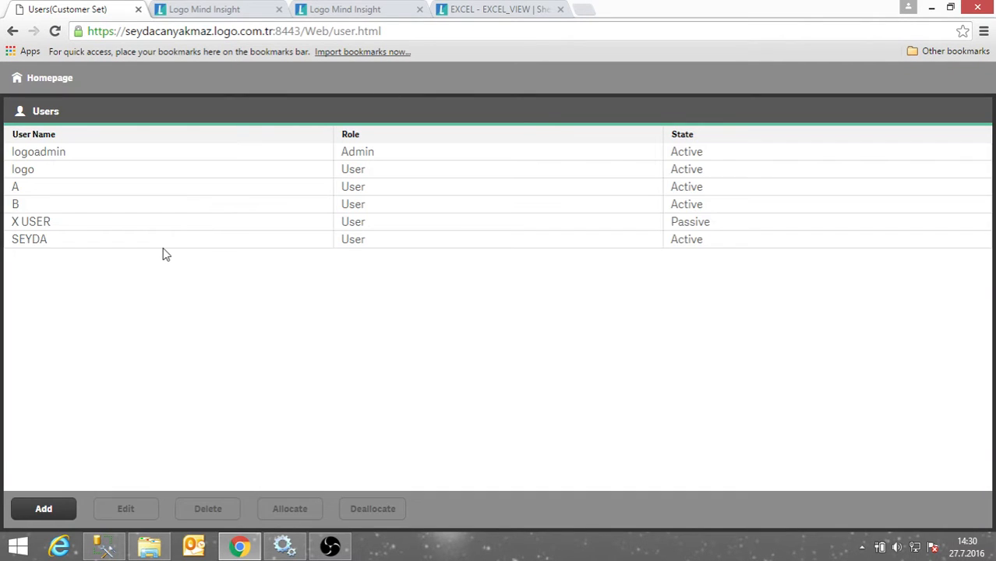
left_click(132, 243)
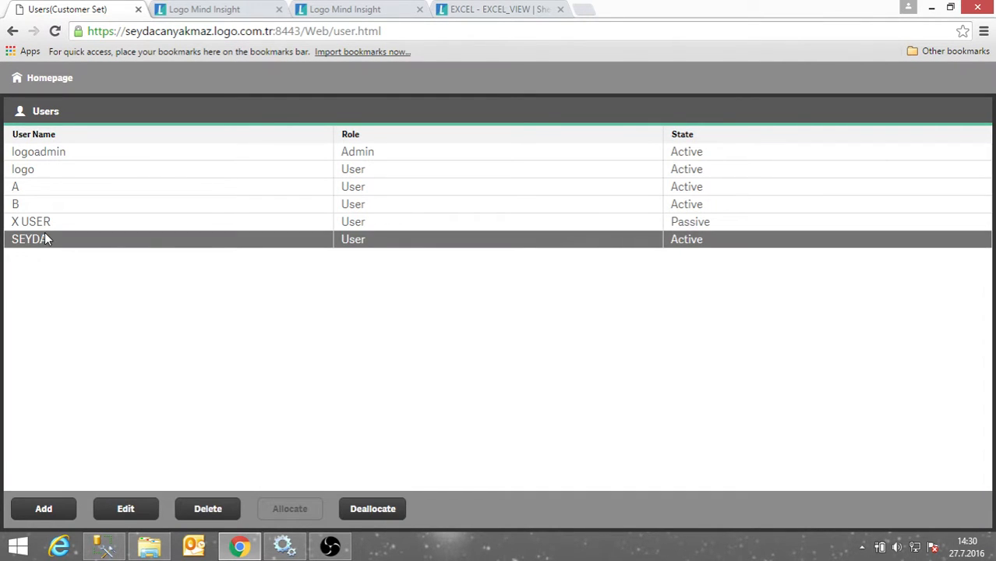
left_click(127, 514)
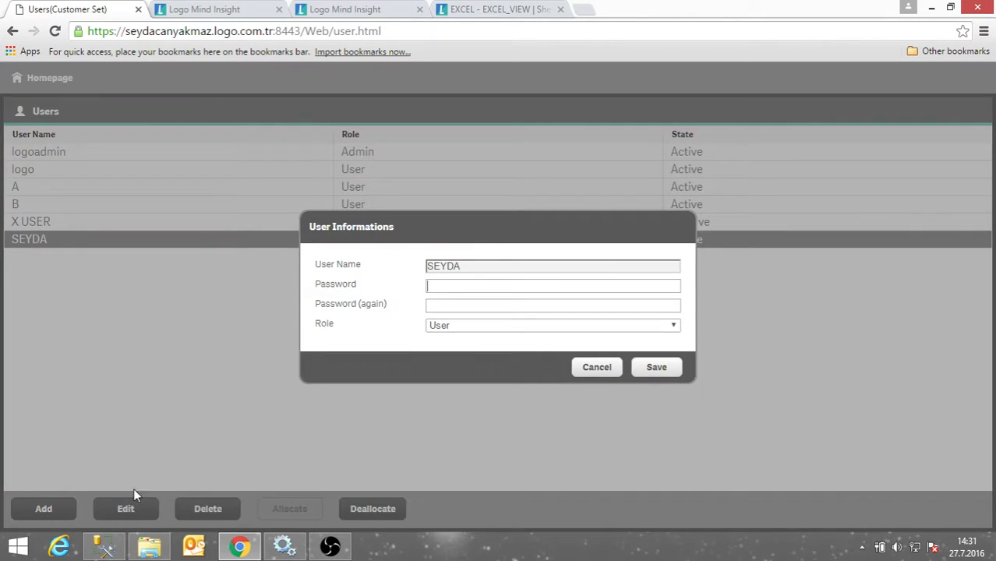
left_click(461, 334)
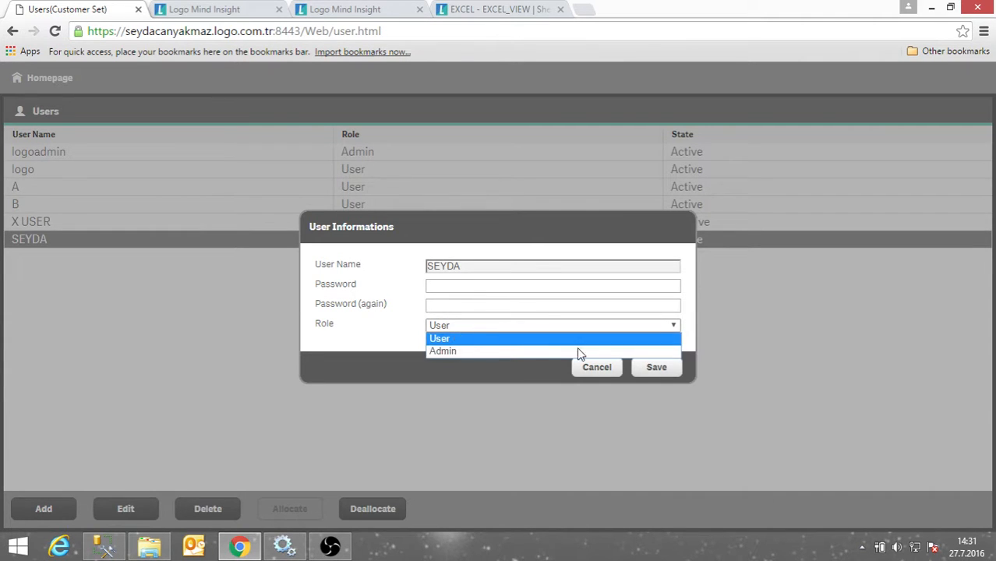
left_click(596, 371)
left_click(597, 371)
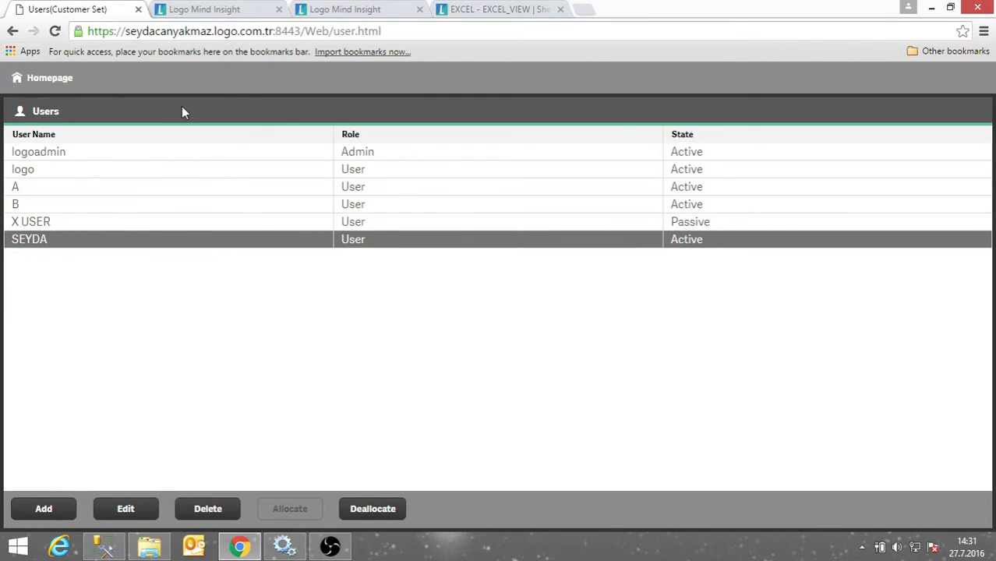
Go back to the Welcome page and launch the Management Console in a new tab.
left_click(52, 81)
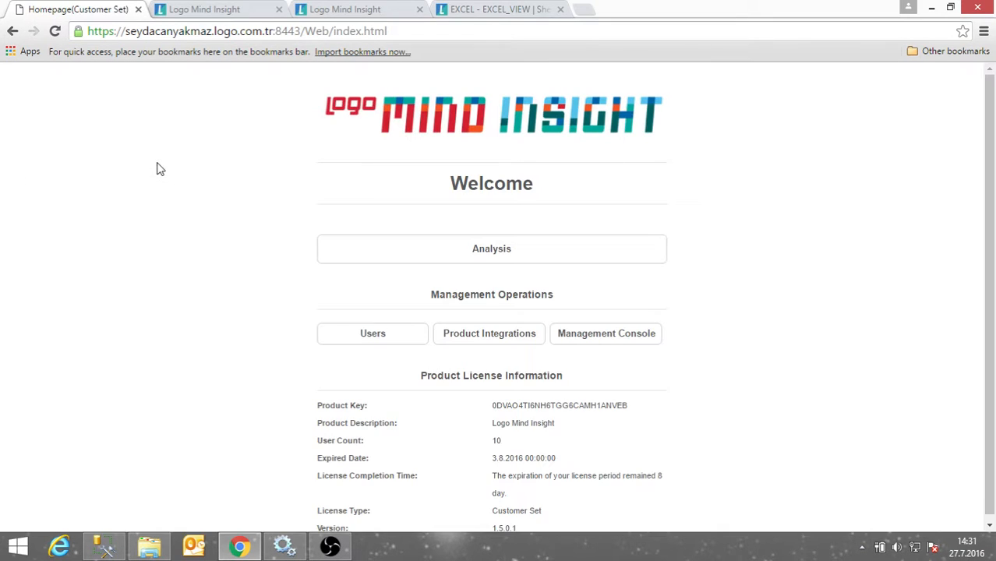
left_click(614, 342)
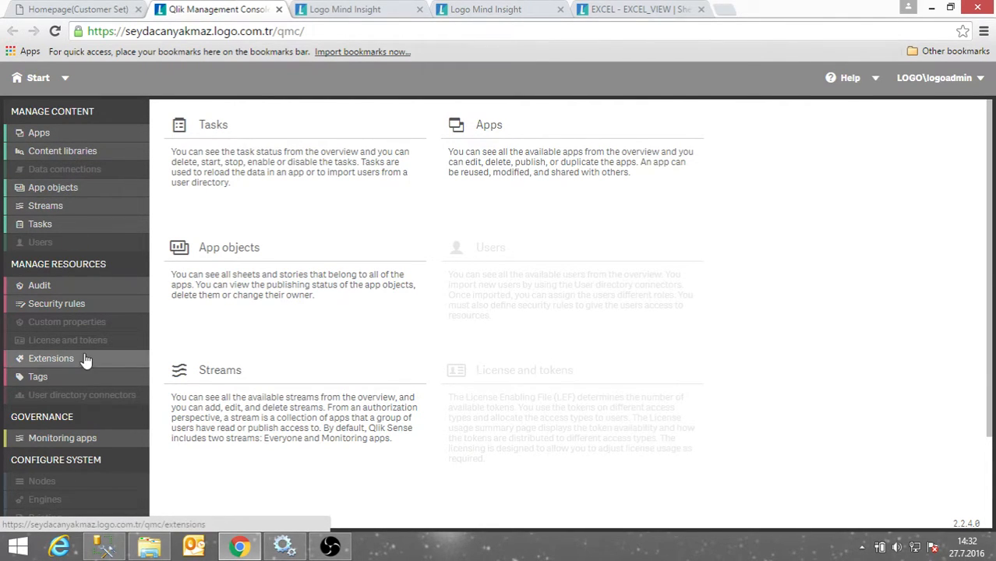
Show all 39 apps via Apps under Manage Content in the Management Console.
scroll(68, 470, "down", 2)
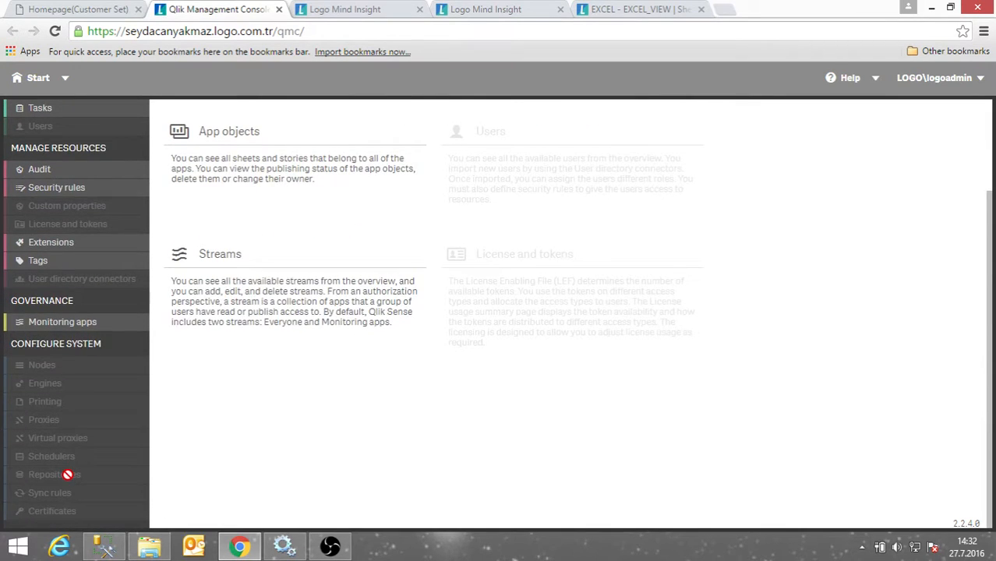
scroll(66, 474, "up", 1)
scroll(67, 475, "up", 1)
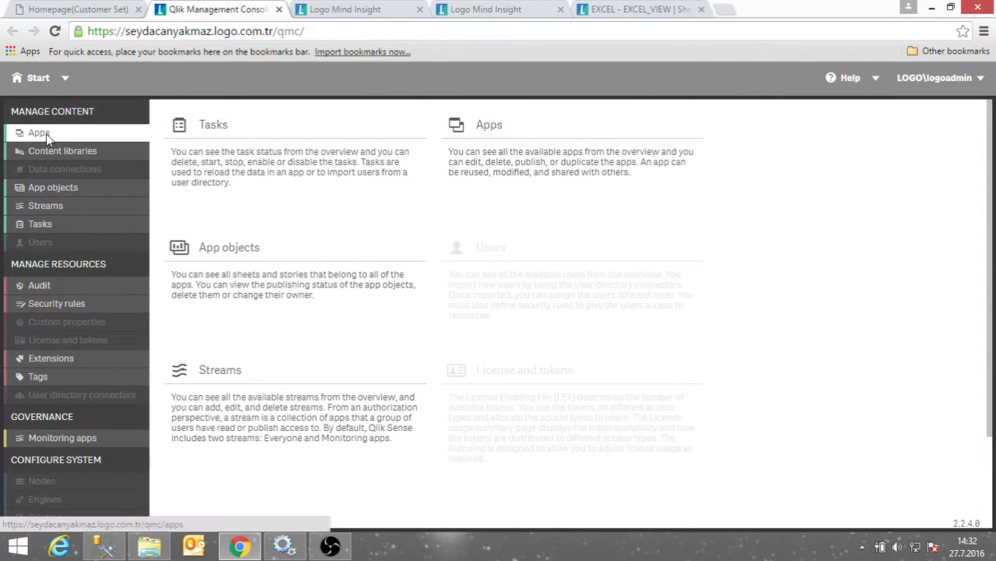
left_click(46, 134)
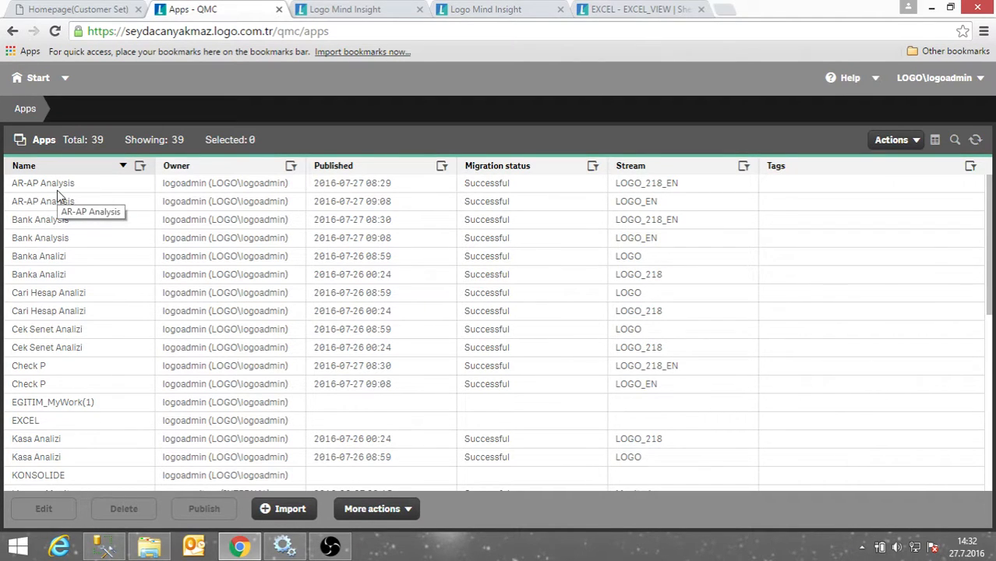
left_click(329, 11)
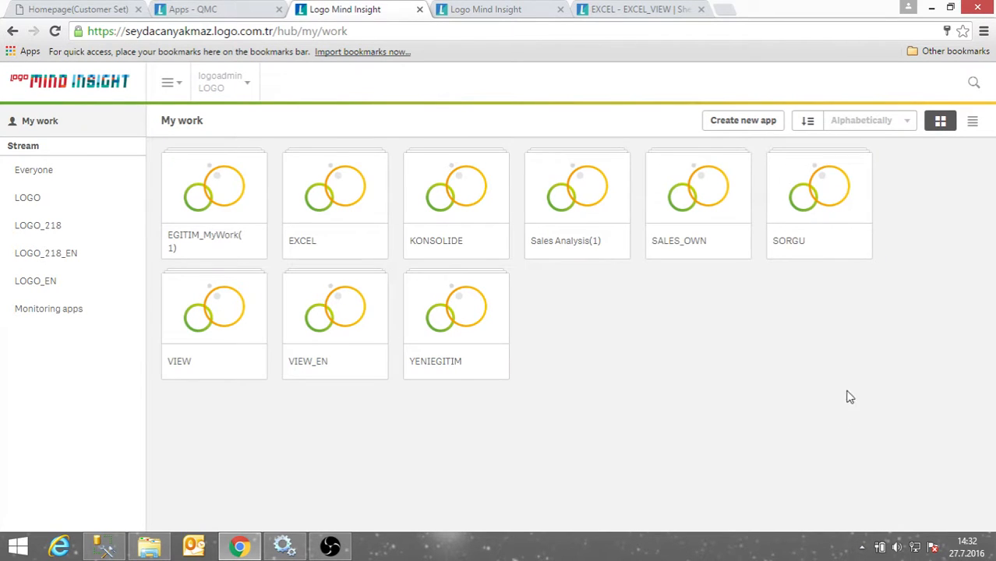
Filter the QMC apps list to the LOGO_EN stream and select AR-AP Analysis.
left_click(205, 9)
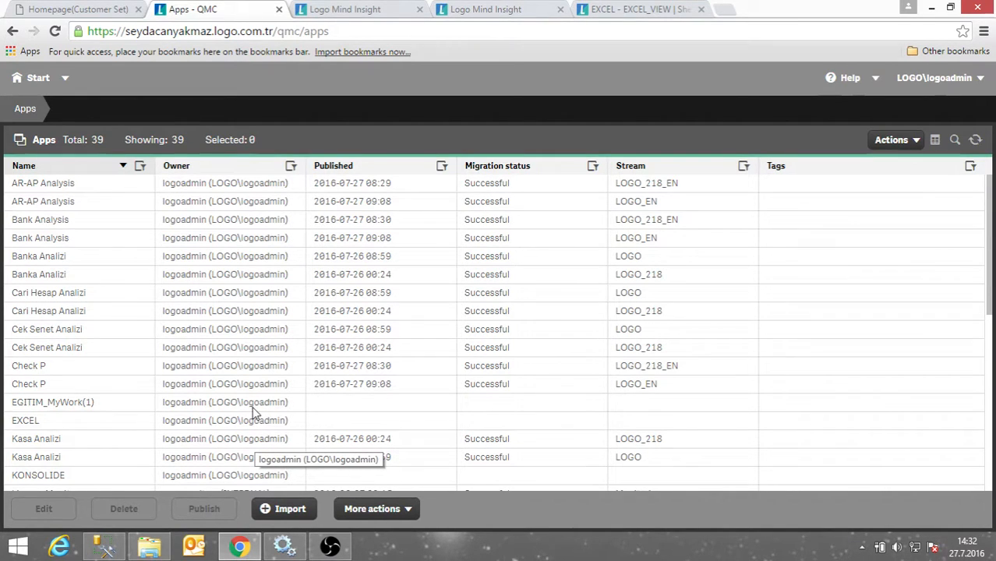
left_click(744, 167)
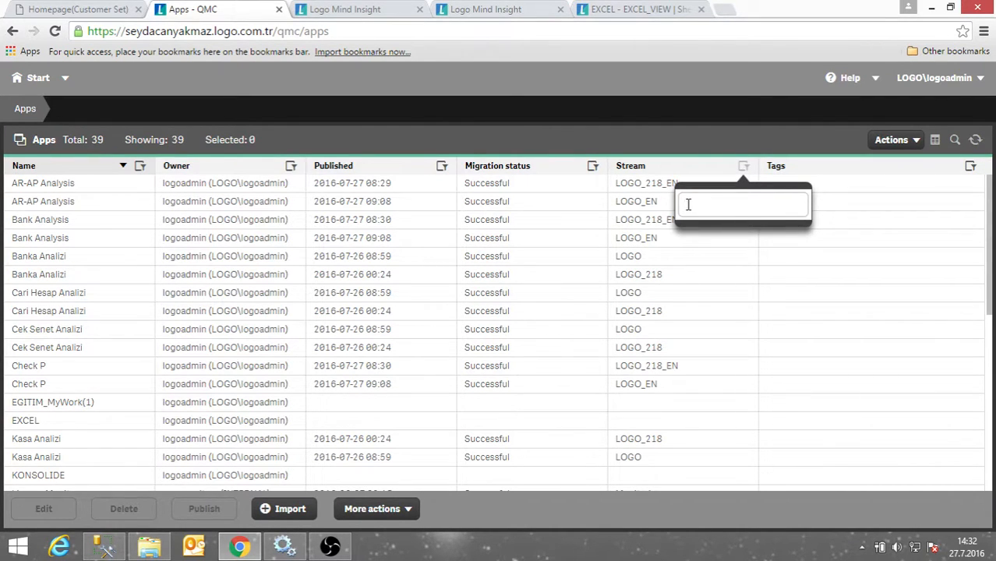
type("loGO_")
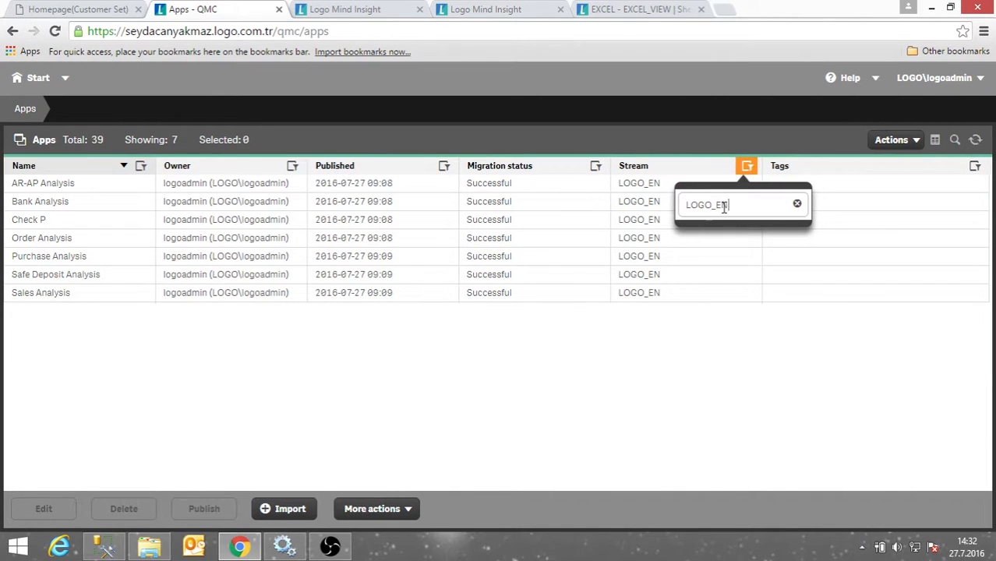
left_click_drag(724, 207, 683, 208)
left_click(765, 340)
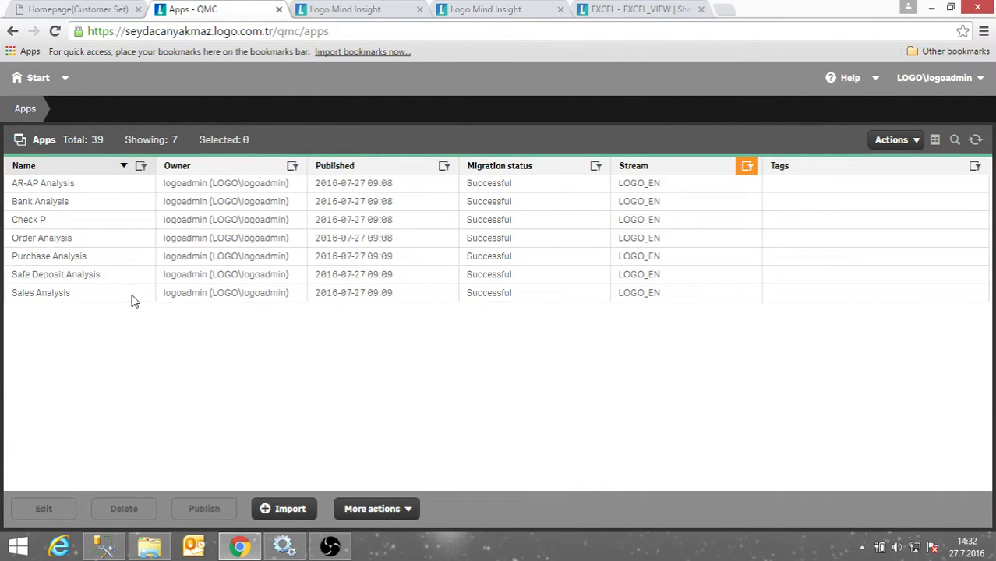
left_click(53, 187)
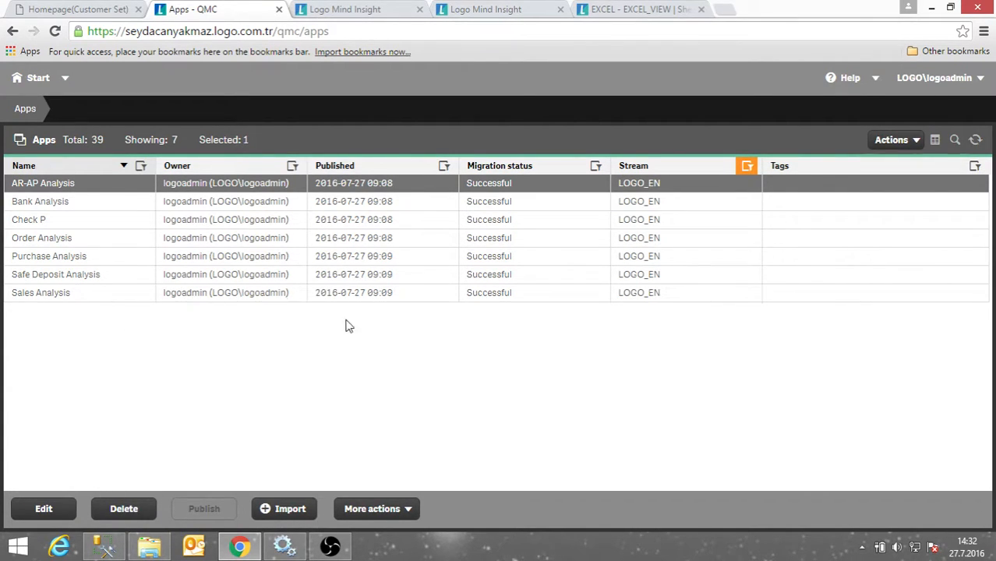
left_click(43, 512)
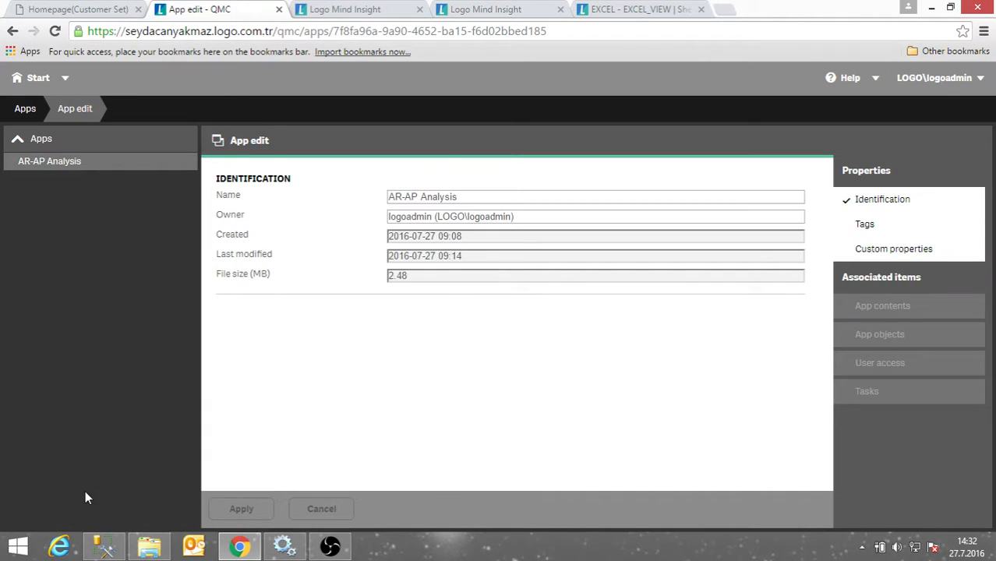
left_click(868, 225)
left_click(888, 249)
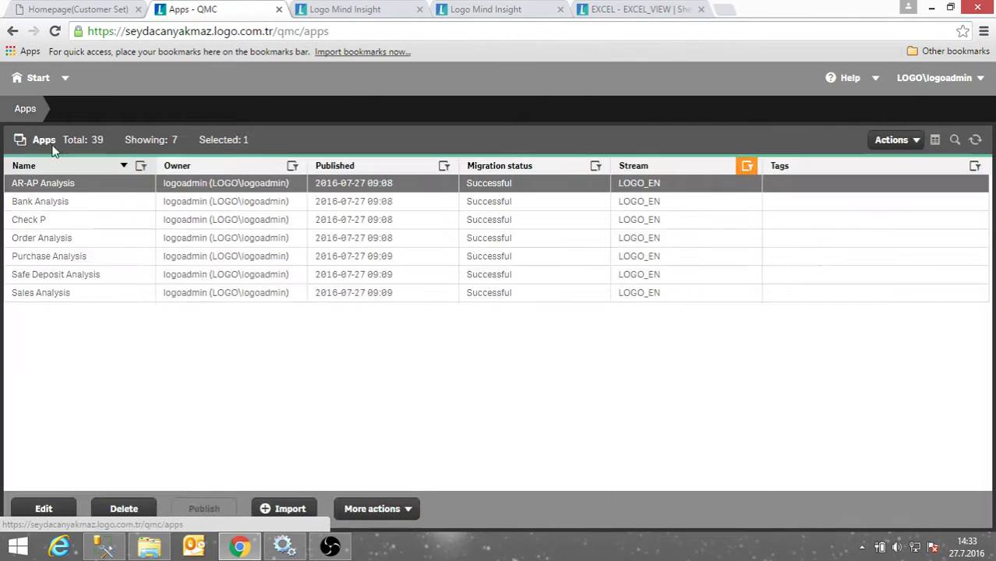
left_click(26, 109)
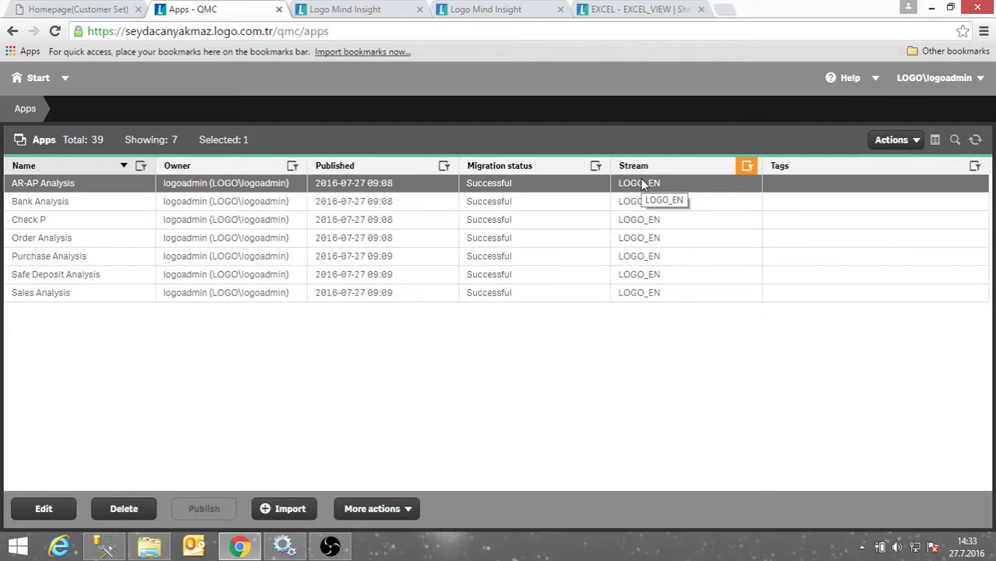
left_click(332, 11)
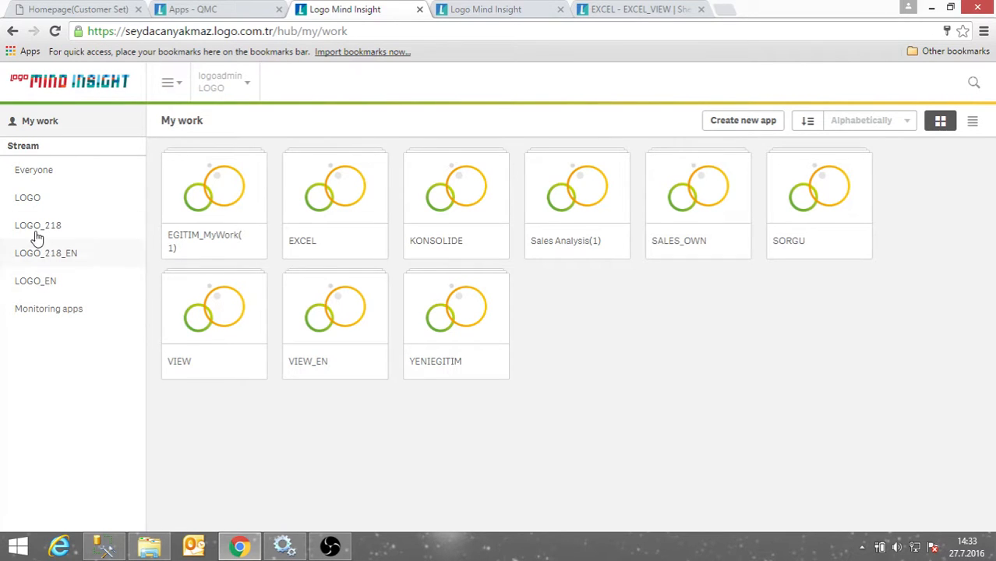
left_click(225, 9)
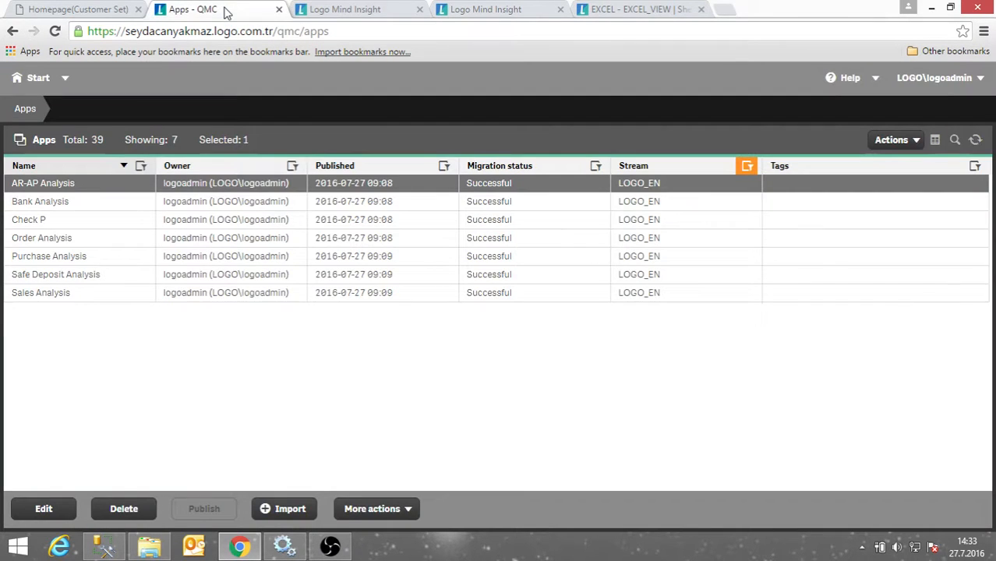
left_click(307, 9)
left_click(13, 203)
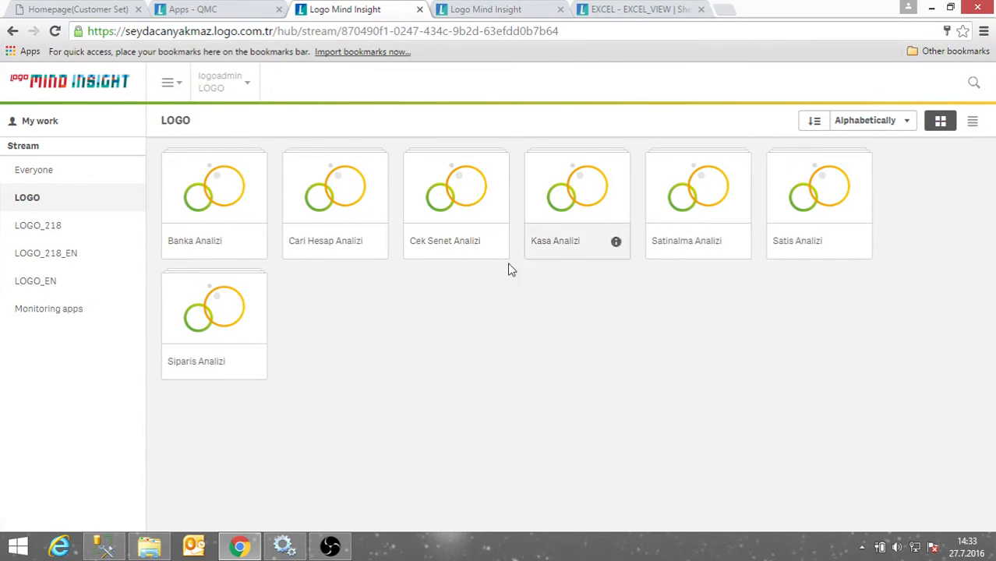
left_click(232, 12)
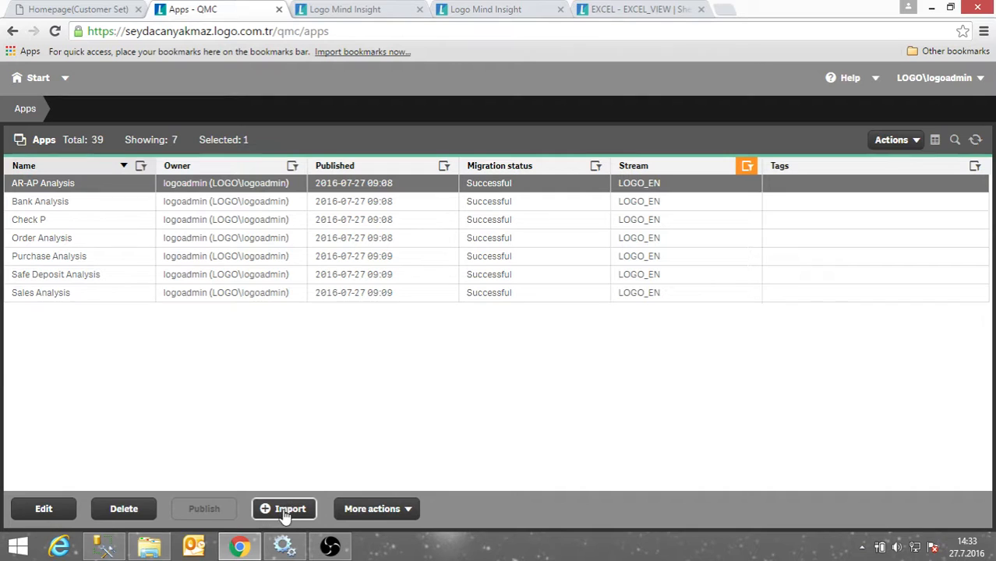
Clear the LOGO_EN stream filter so all 39 apps are listed again.
left_click(373, 509)
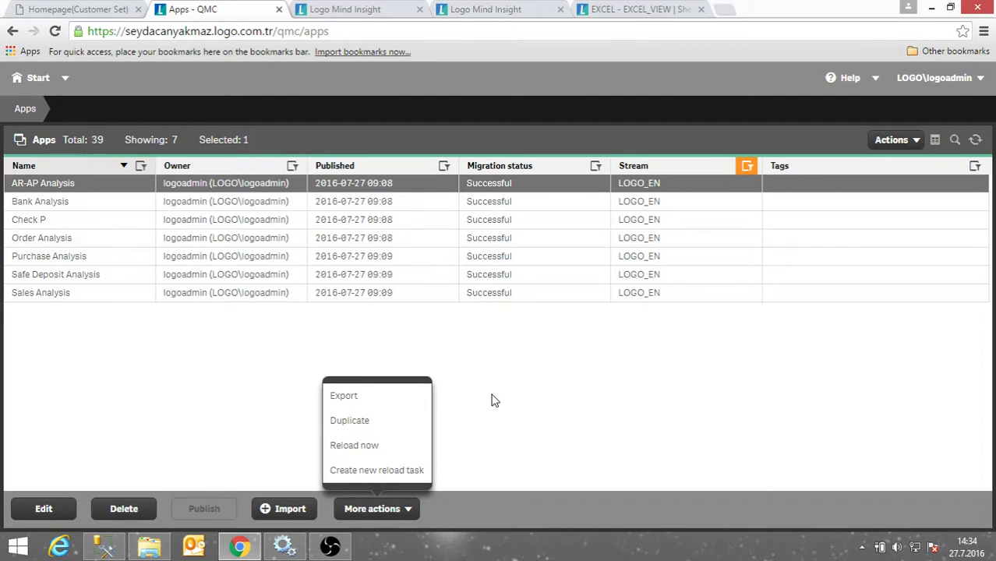
left_click(220, 432)
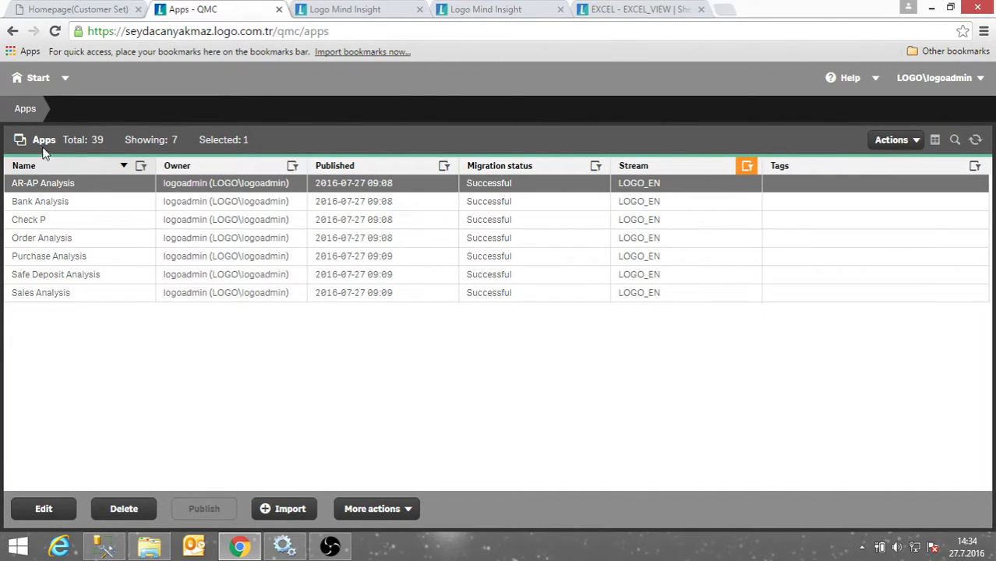
left_click(746, 168)
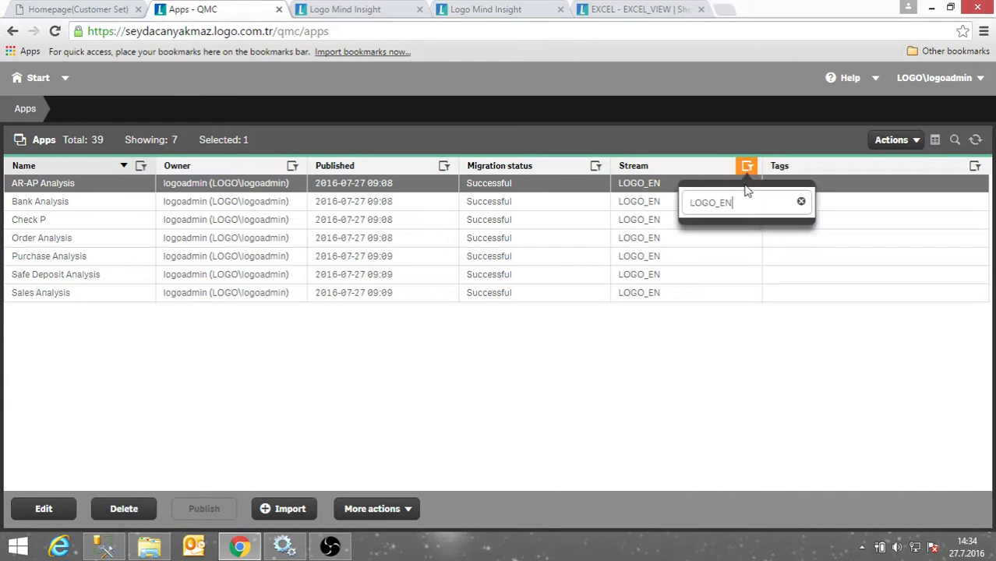
left_click(798, 204)
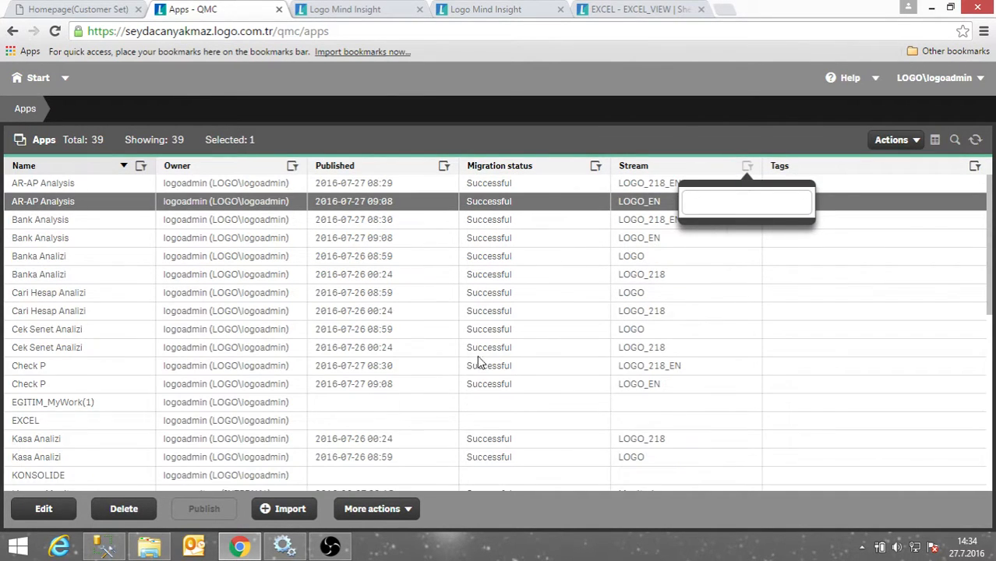
Export the VIEW_EN app as VIEW_EN.qvf through More actions.
scroll(477, 362, "down", 3)
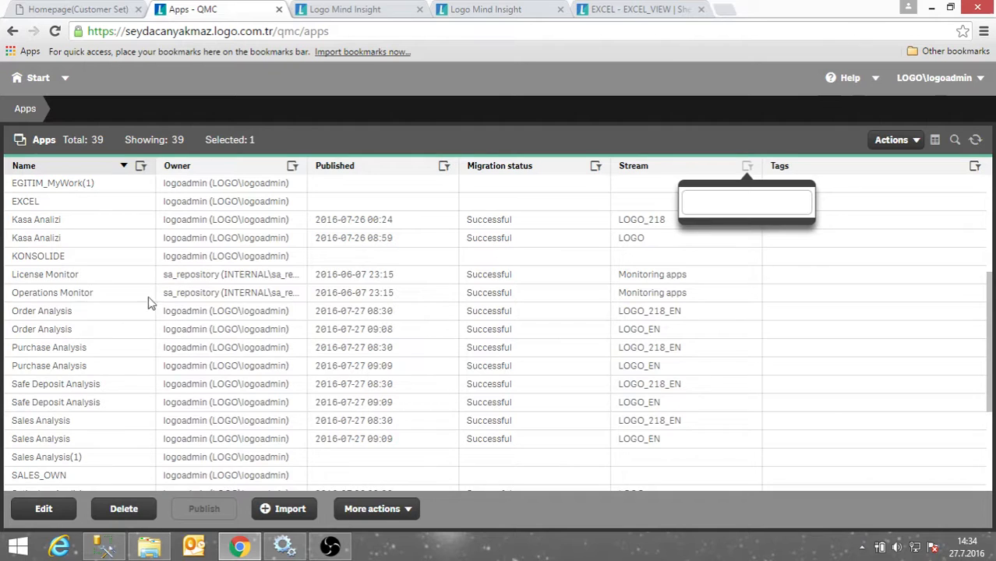
scroll(60, 353, "down", 3)
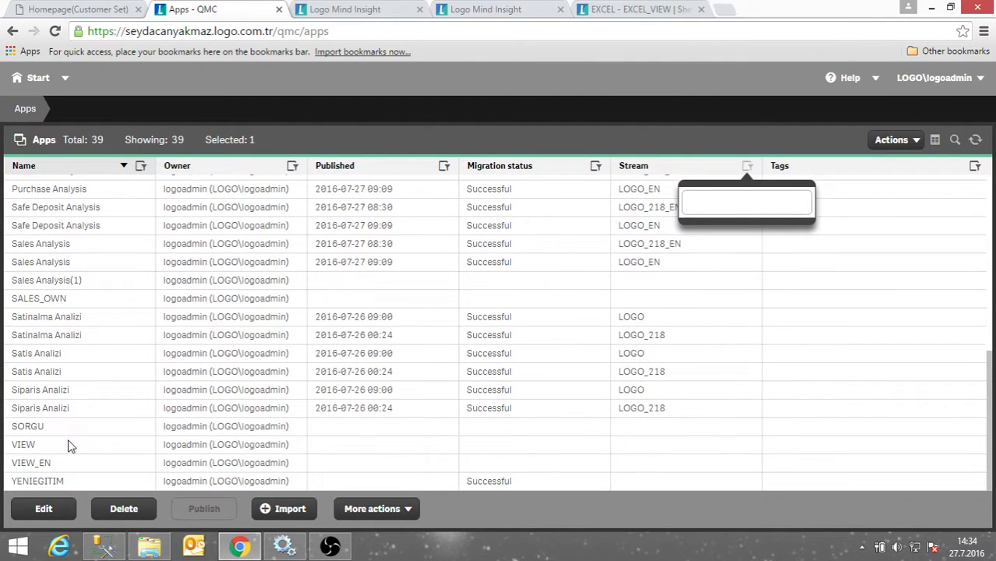
left_click(54, 464)
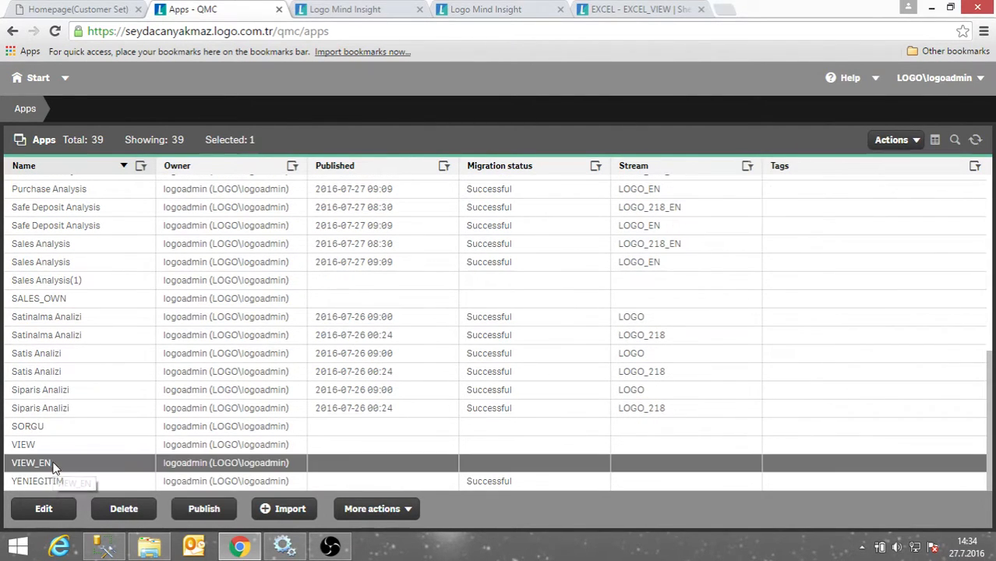
left_click(377, 511)
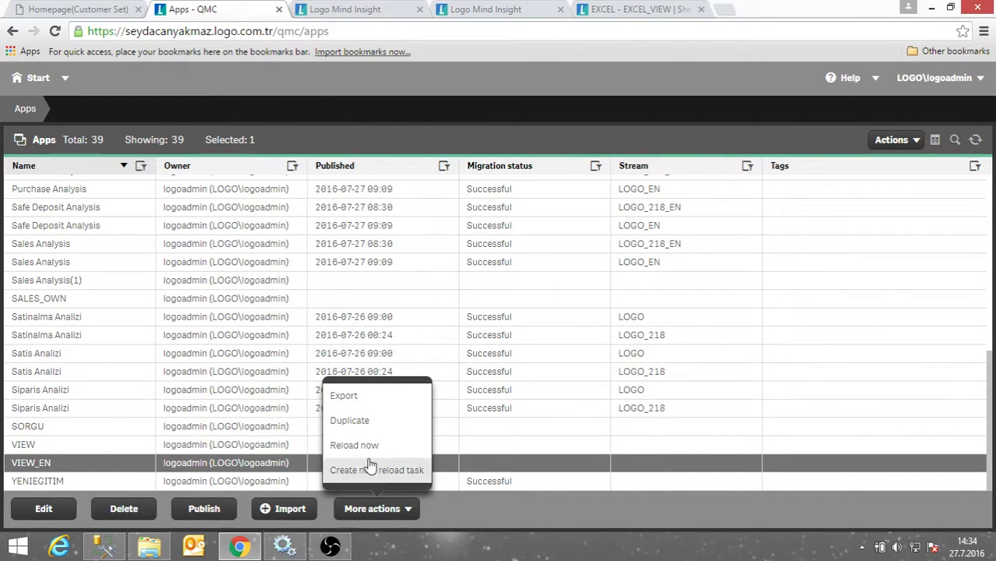
left_click(346, 397)
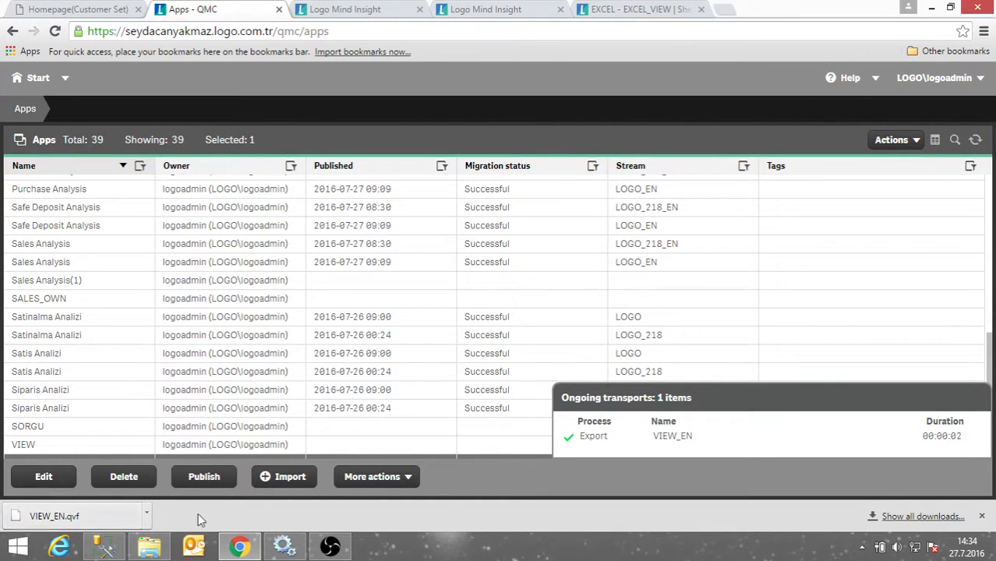
Rename the downloaded VIEW_EN.qvf to TRAINING.qvf in the Downloads folder.
right_click(93, 513)
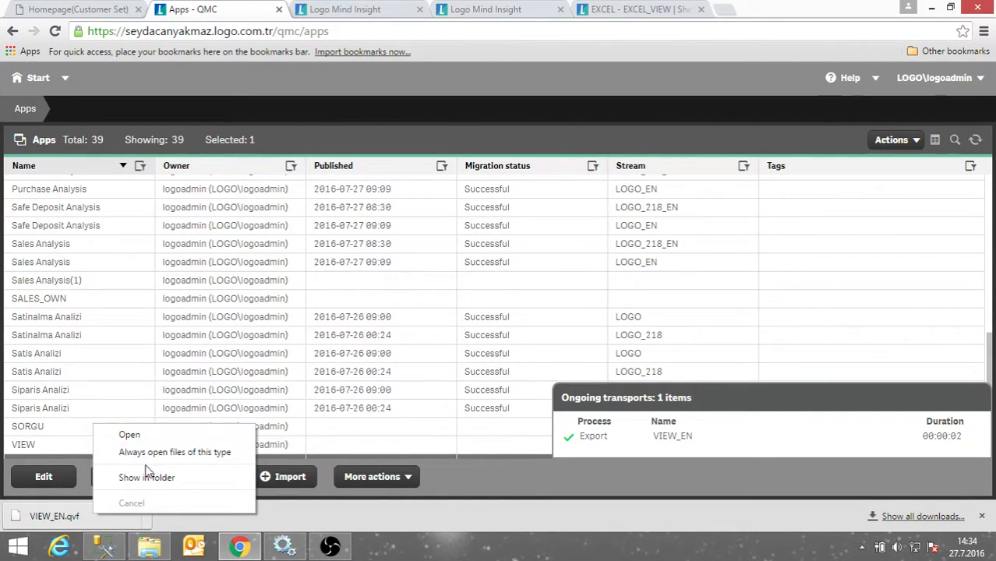
left_click(146, 477)
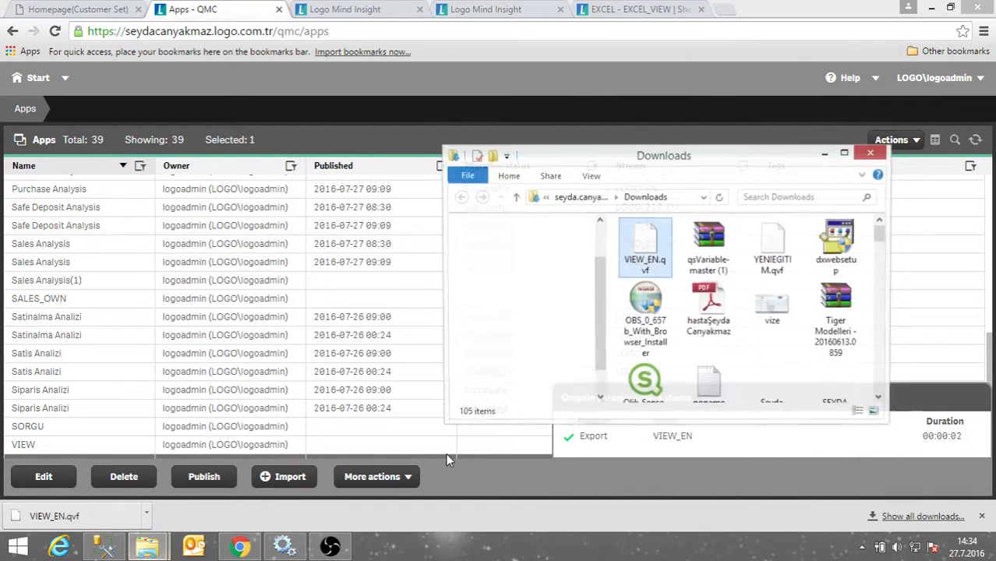
right_click(637, 259)
left_click(625, 266)
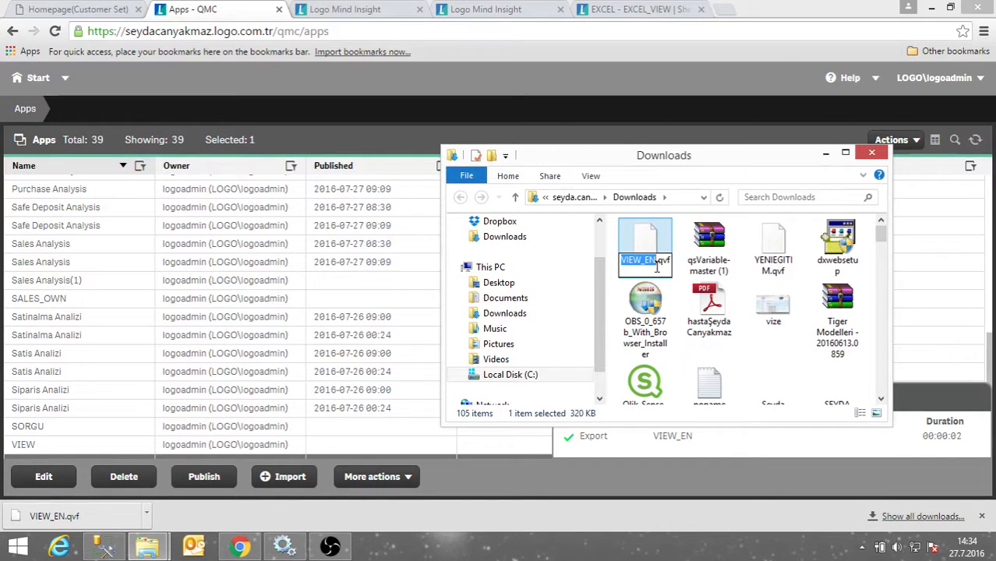
type("T")
type("RAIN")
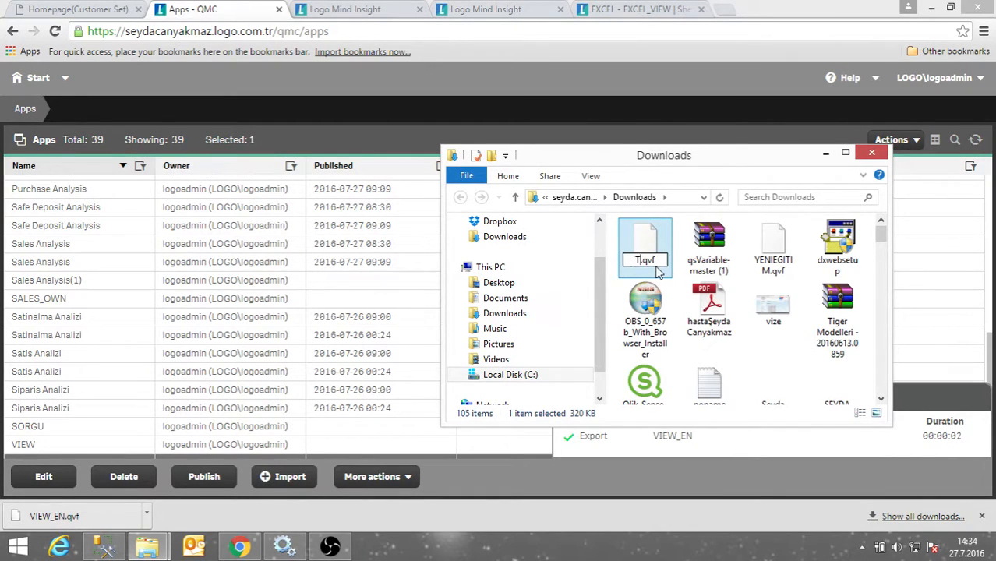
type("ING")
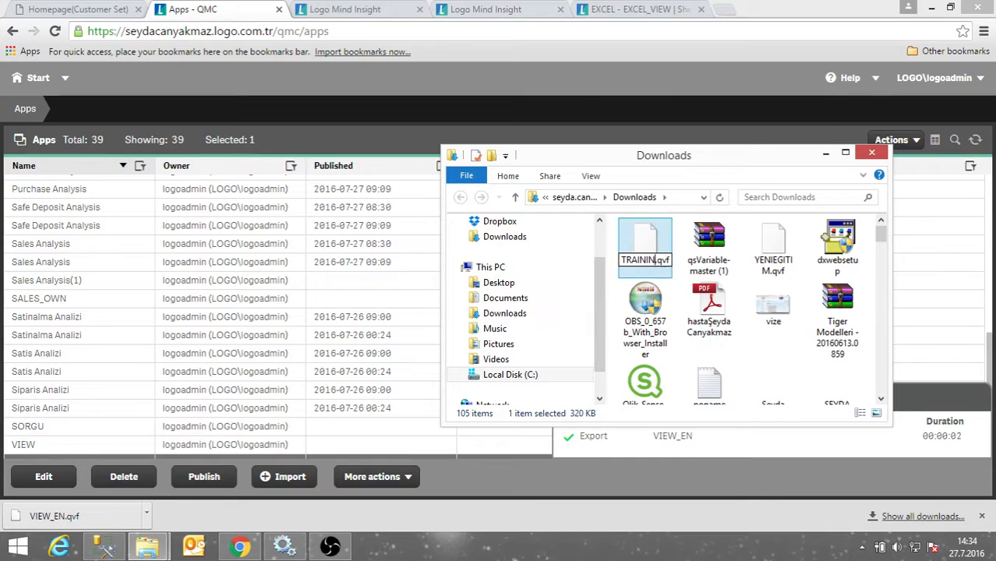
key("Return")
left_click(744, 385)
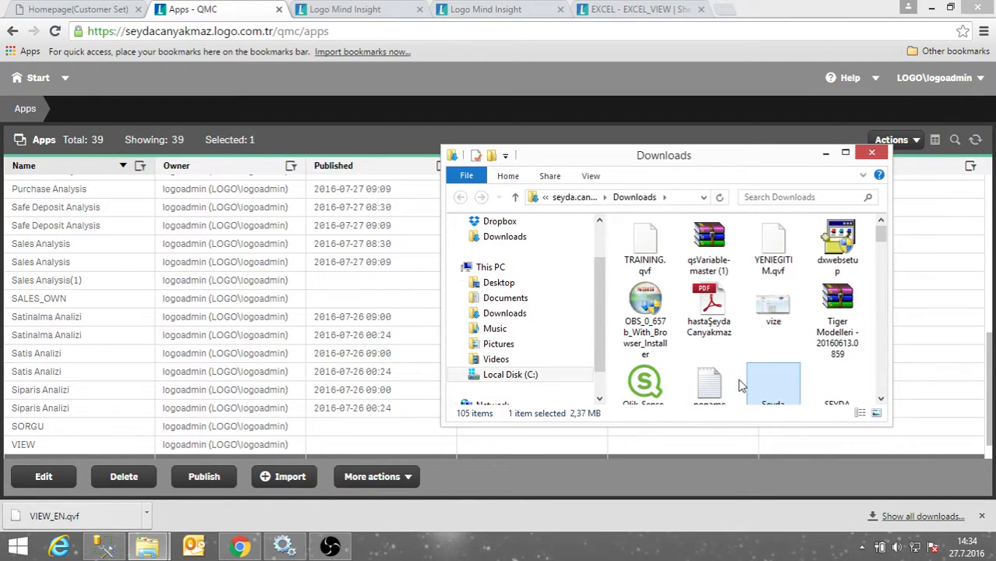
left_click(305, 505)
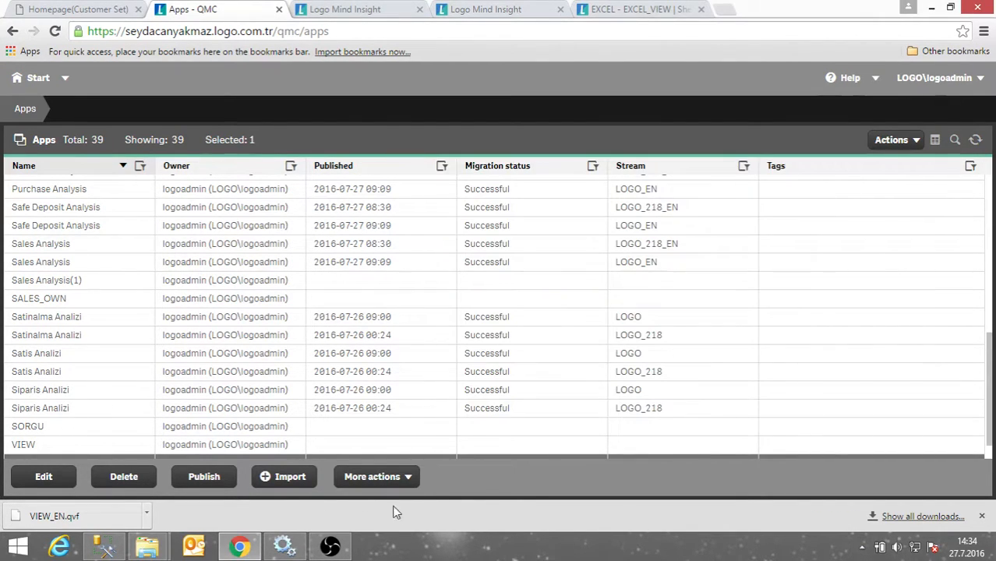
Start an app import and switch the file-type filter to all files, then back to QVF.
left_click(286, 484)
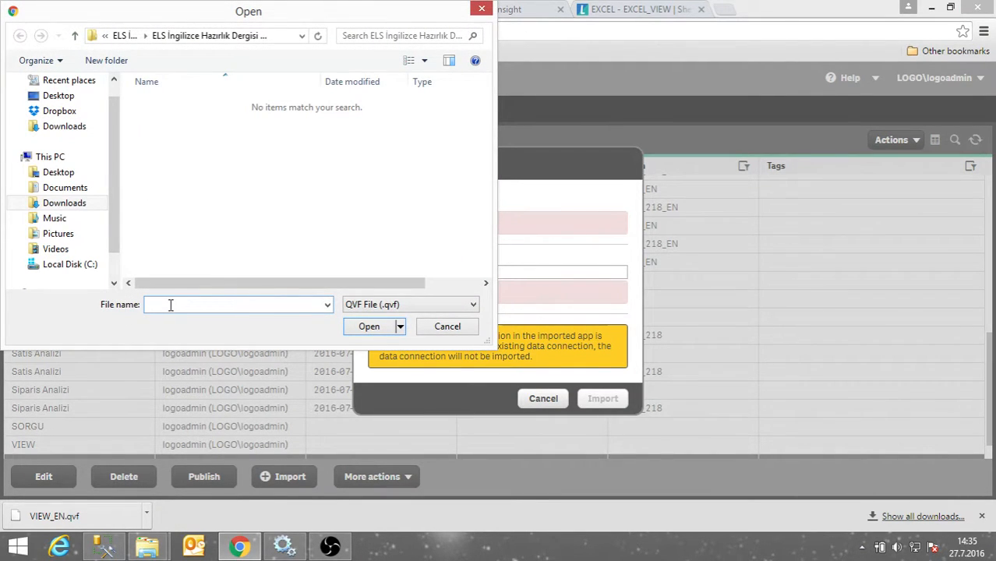
type("a")
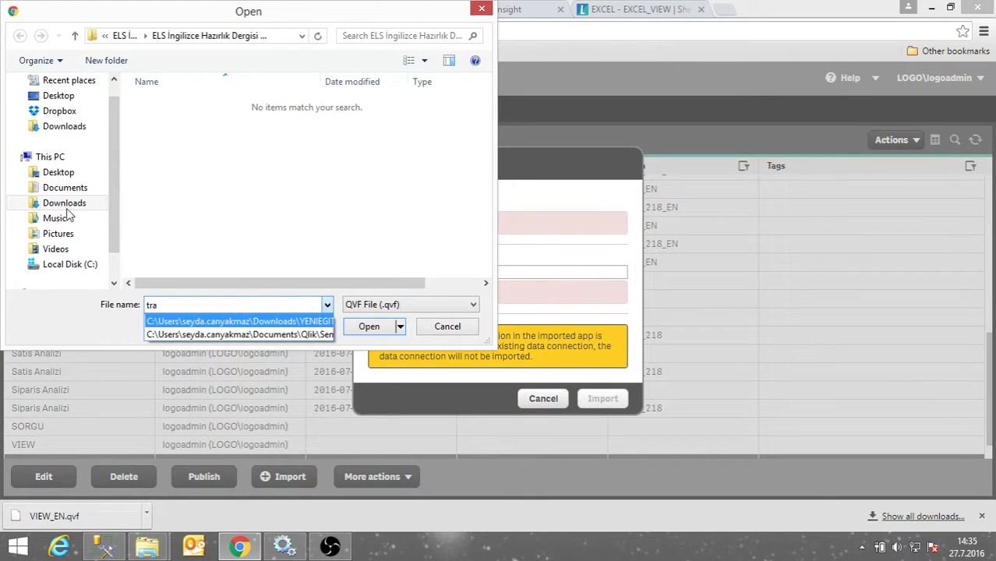
left_click(436, 305)
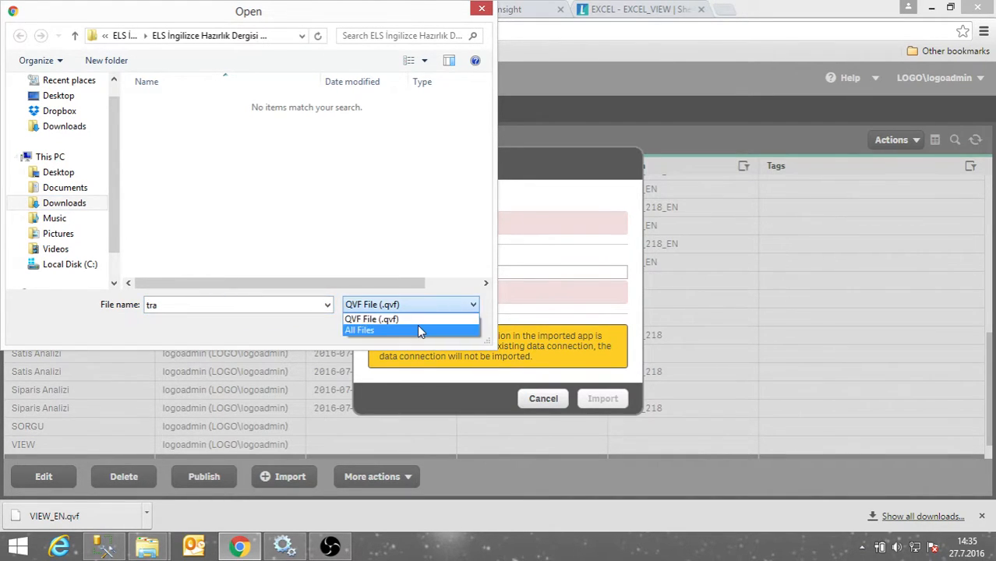
left_click(417, 329)
left_click(203, 305)
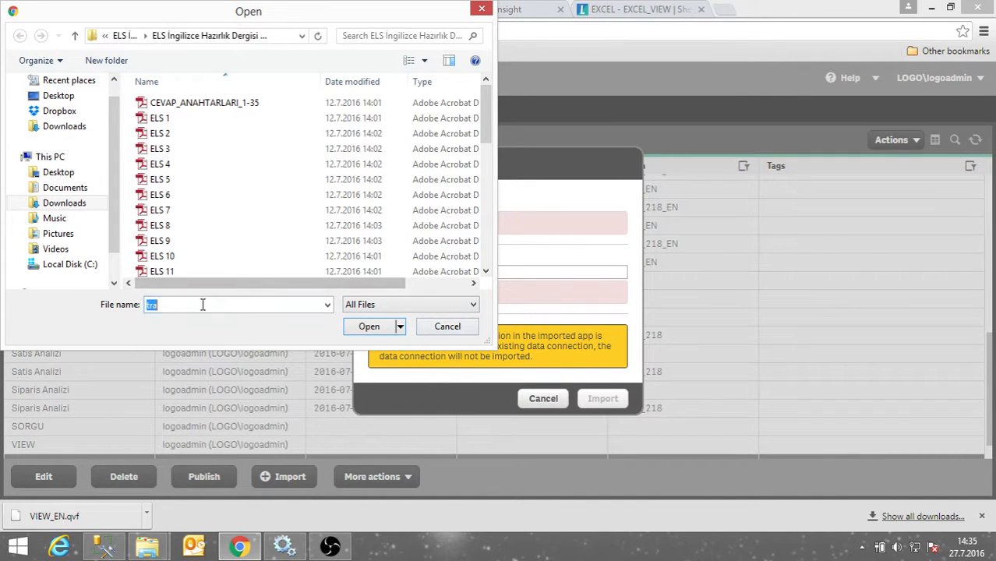
left_click(409, 305)
left_click(455, 319)
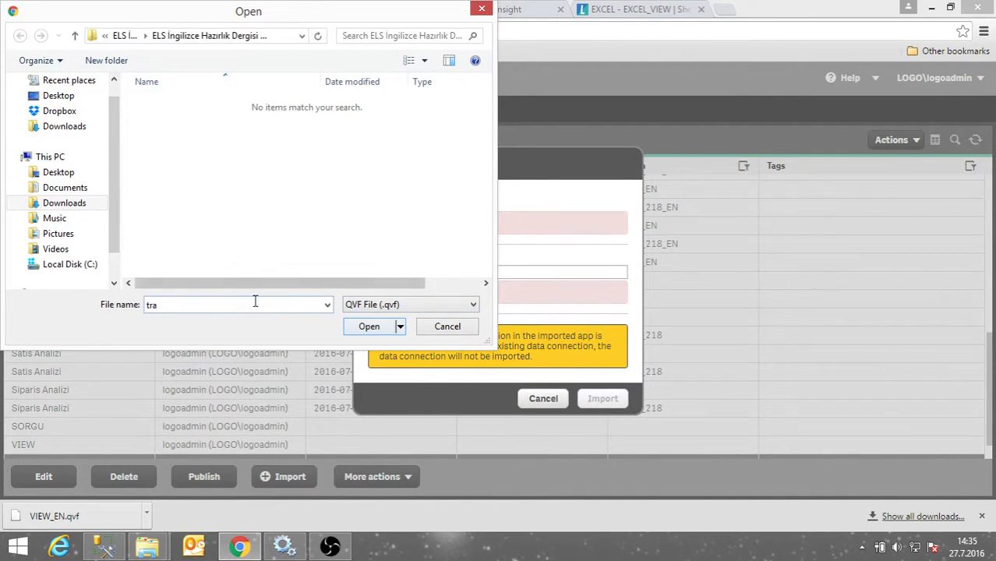
Check the Downloads folder window and recent paths, then cancel the file dialog without choosing a file.
left_click(147, 545)
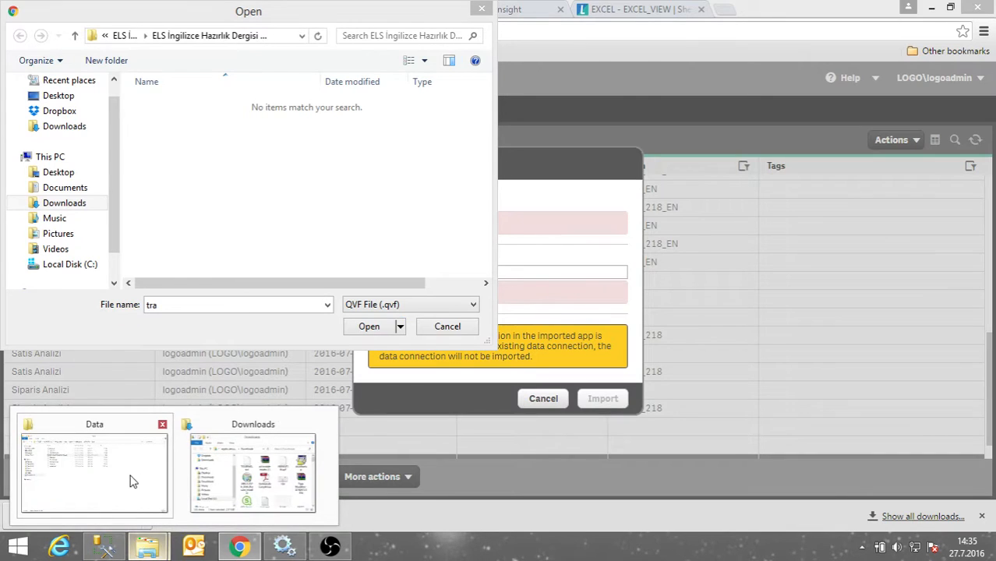
left_click(238, 488)
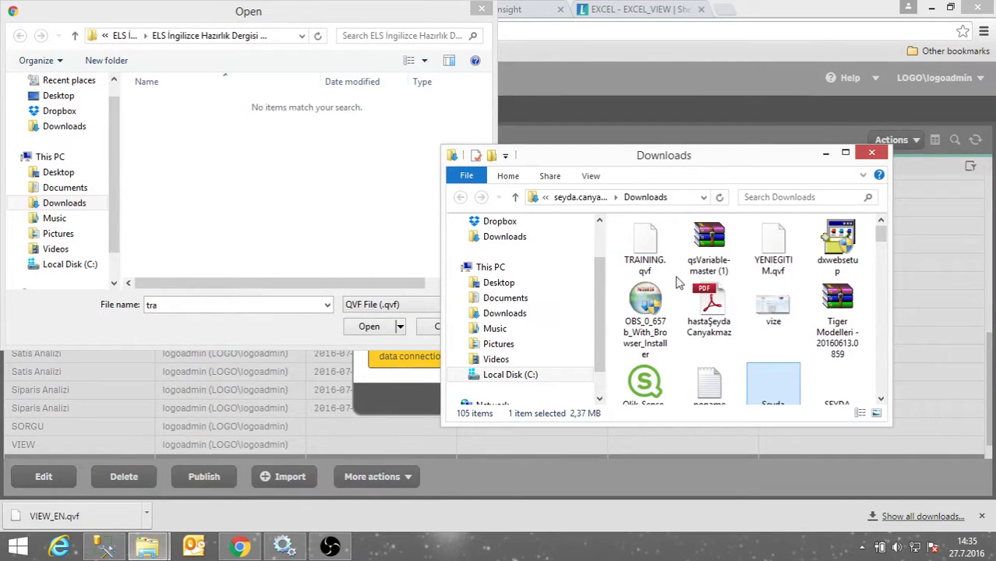
left_click(208, 309)
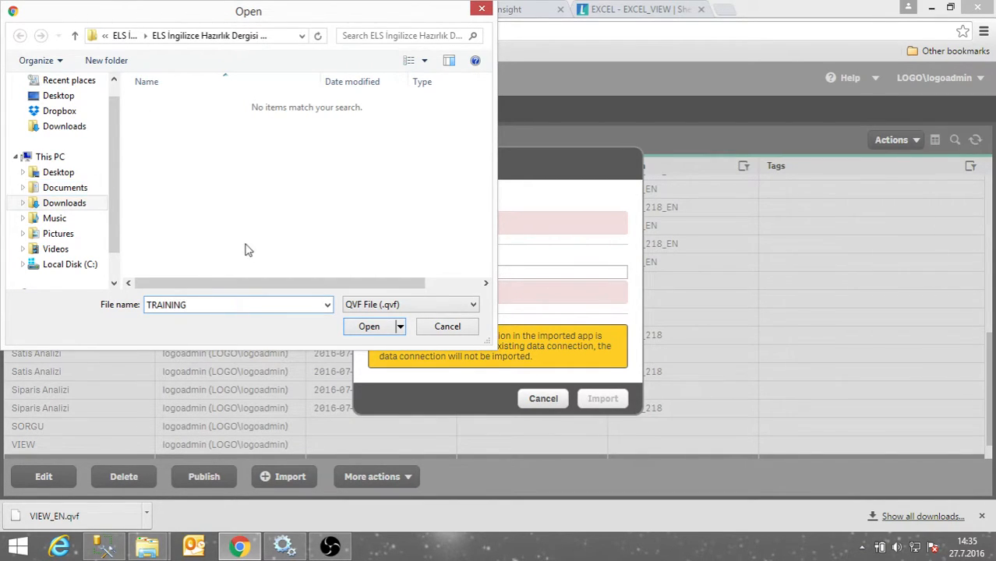
left_click(328, 305)
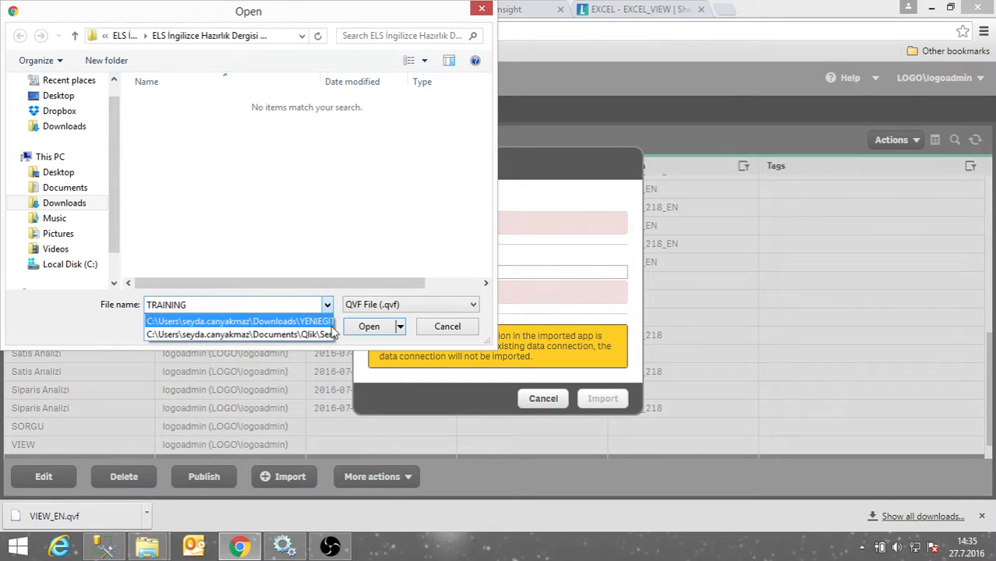
left_click(448, 331)
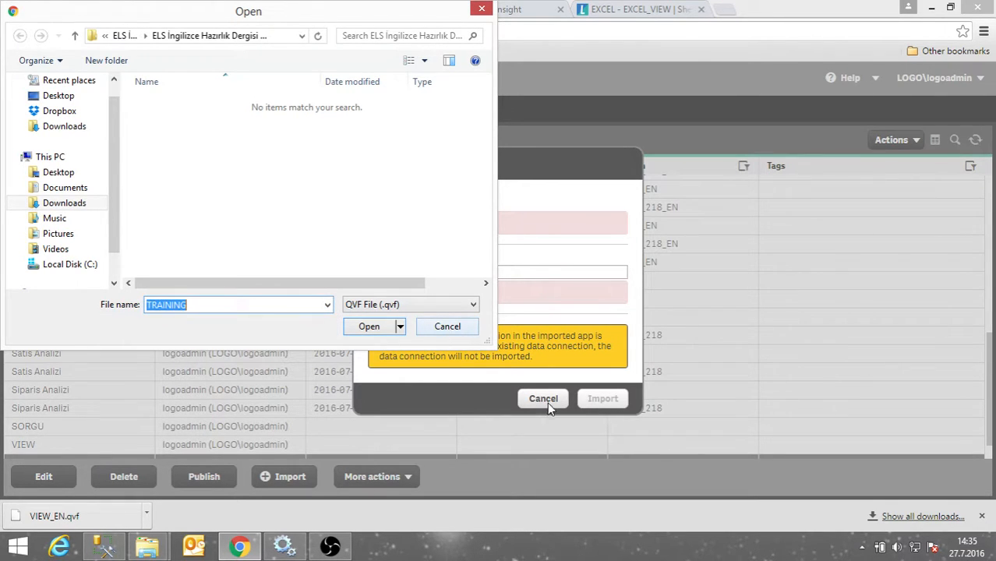
left_click(447, 326)
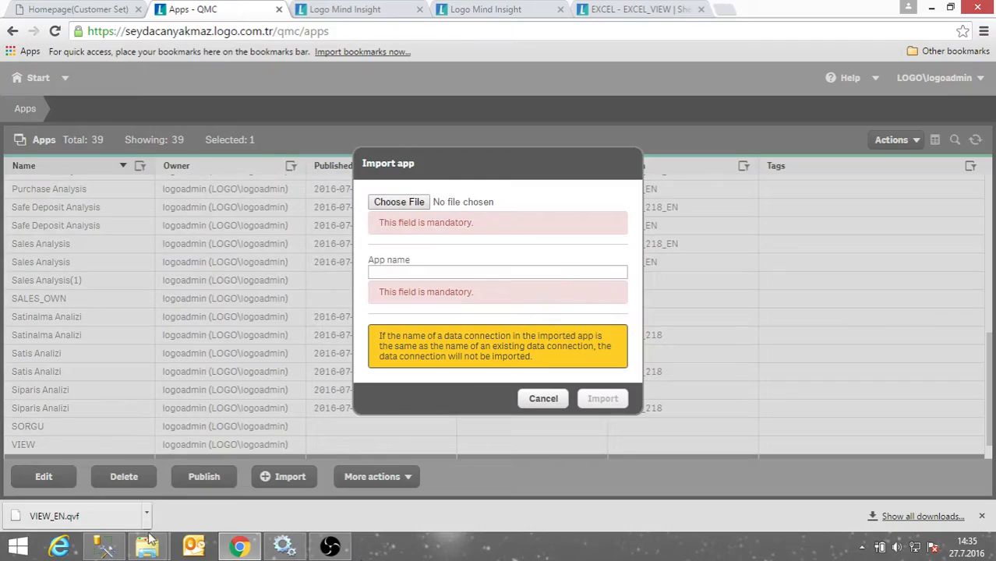
Get the Downloads folder's full path from its window and return to the import form.
mouse_move(148, 546)
mouse_move(216, 466)
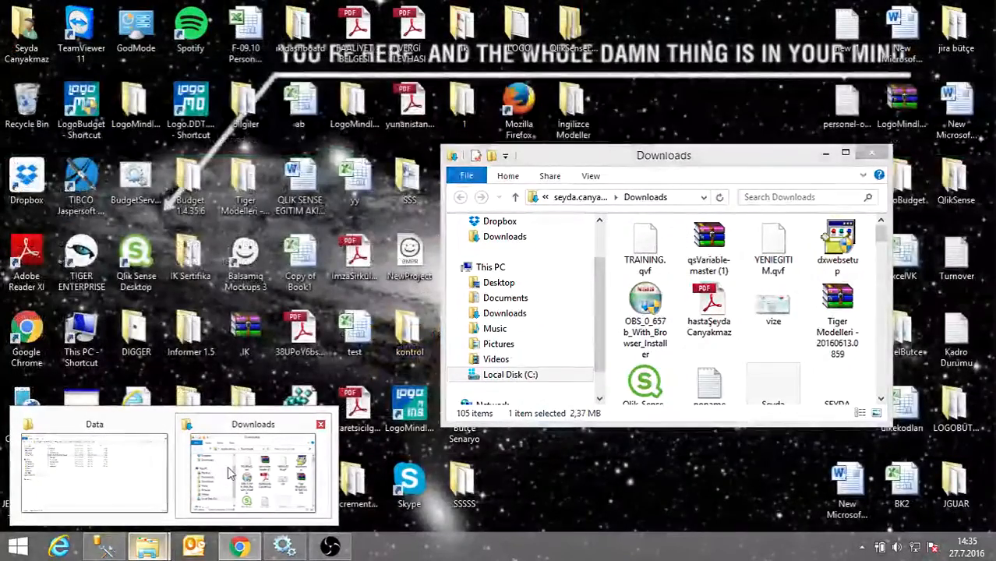
left_click(228, 473)
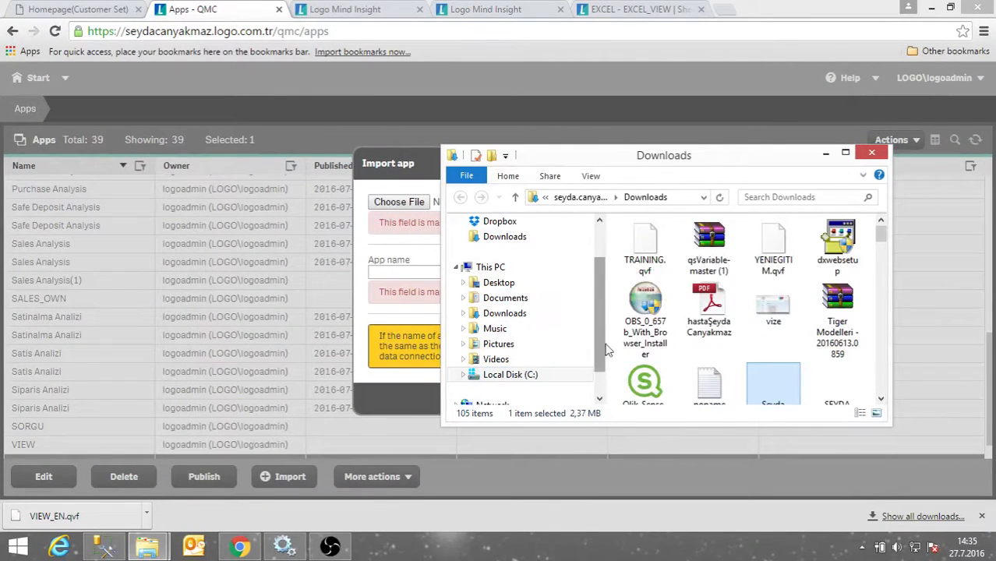
left_click(690, 198)
key("ctrl+c")
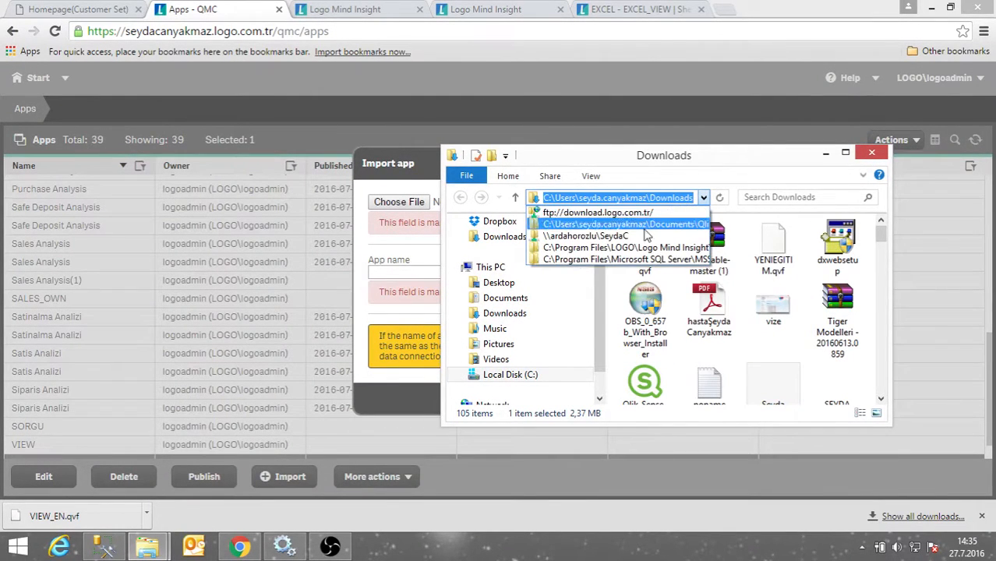
left_click(567, 452)
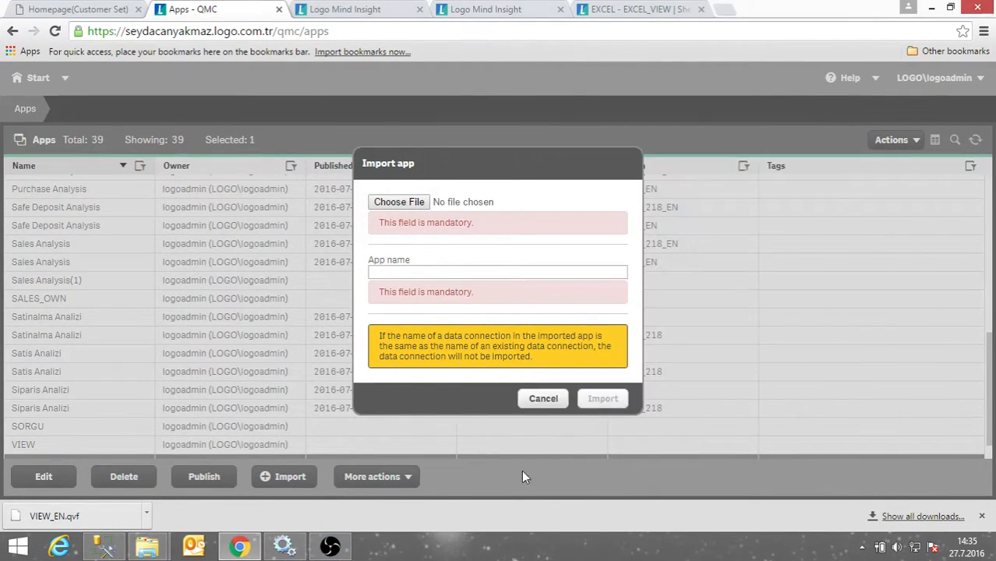
Paste the Downloads path into the file picker and select TRAINING.qvf.
left_click(403, 202)
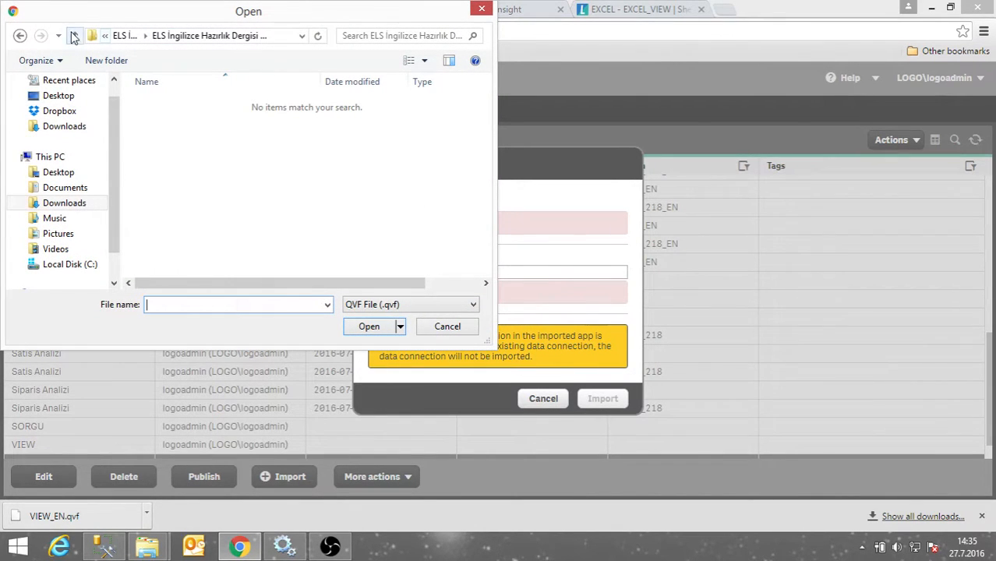
left_click(21, 36)
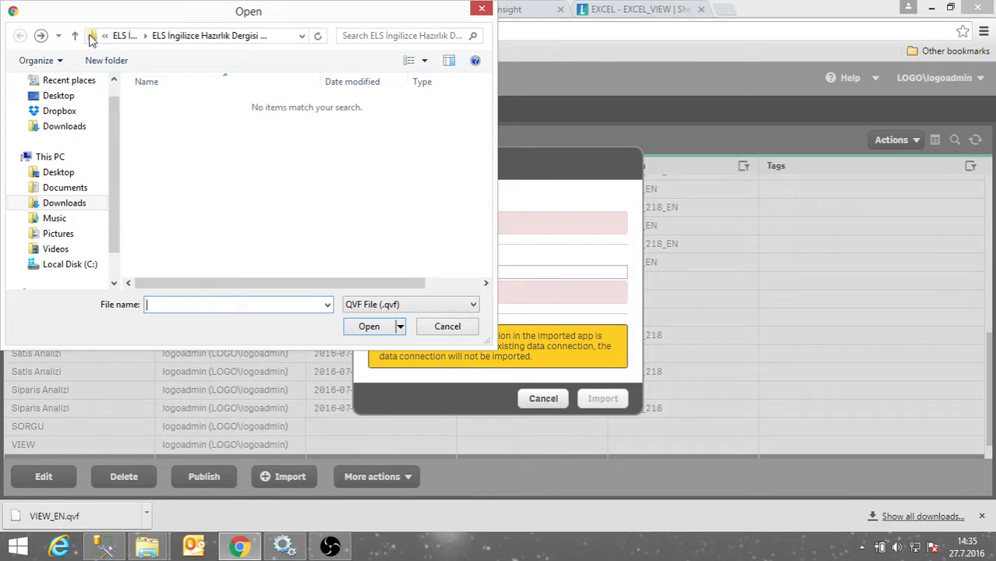
left_click(287, 35)
key("ctrl+v")
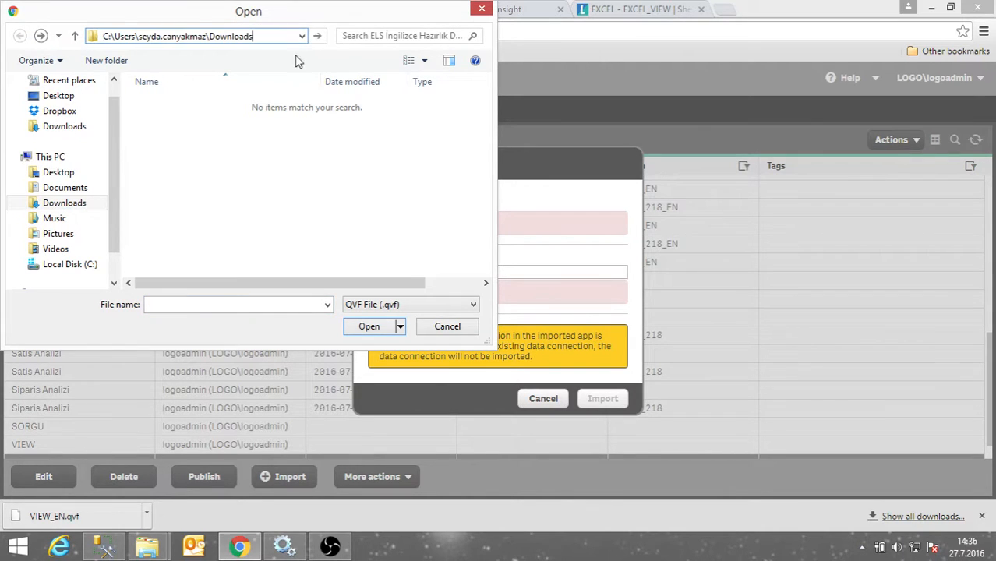
key("Return")
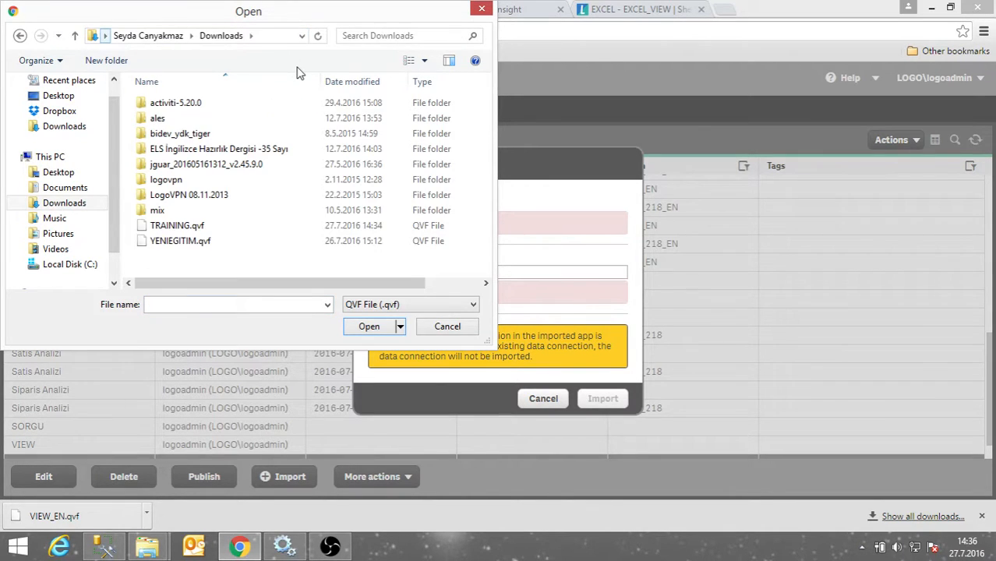
left_click(178, 228)
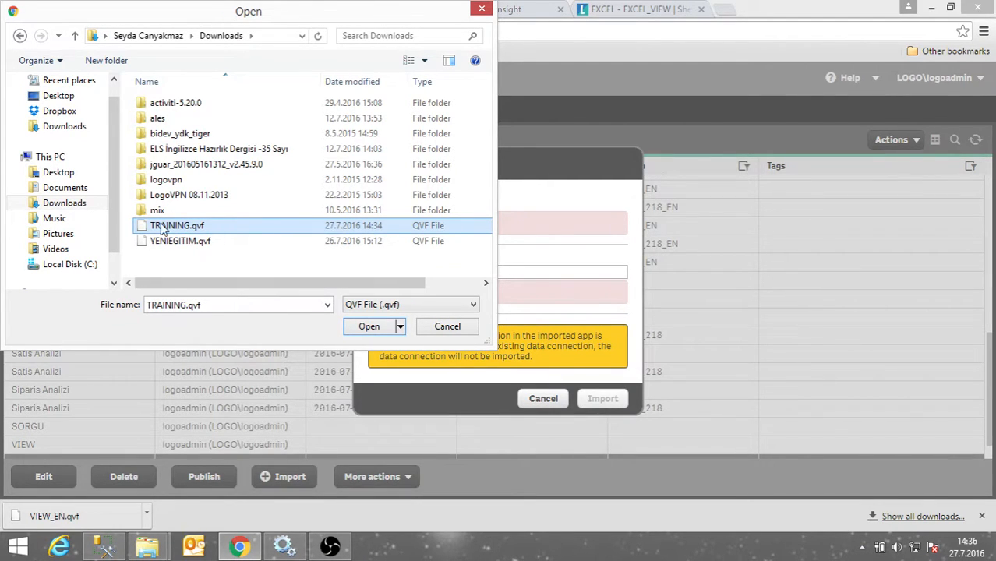
Open TRAINING.qvf and import it as TRAINING, which fails with 'Cannot connect to the remote server'.
left_click(381, 328)
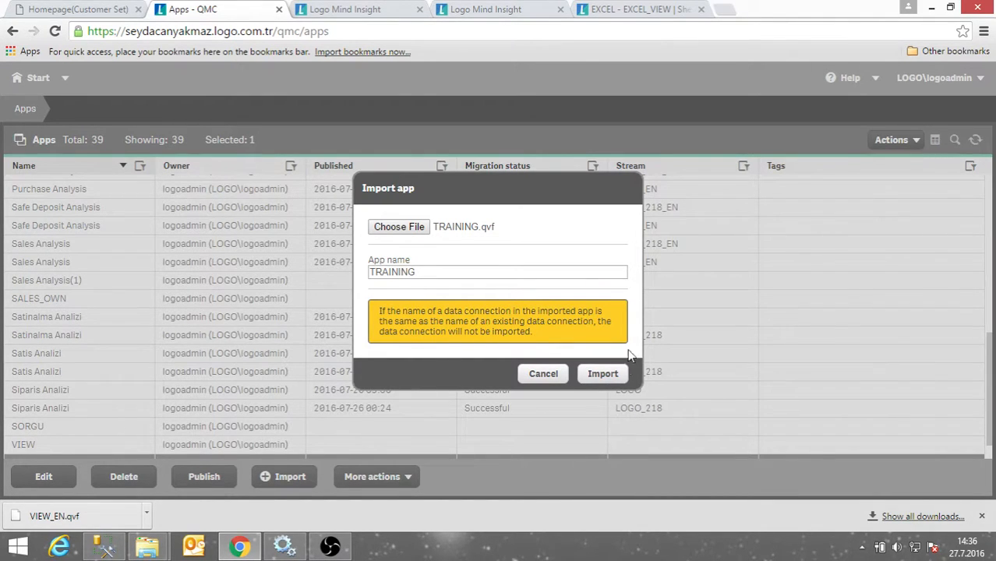
left_click(602, 374)
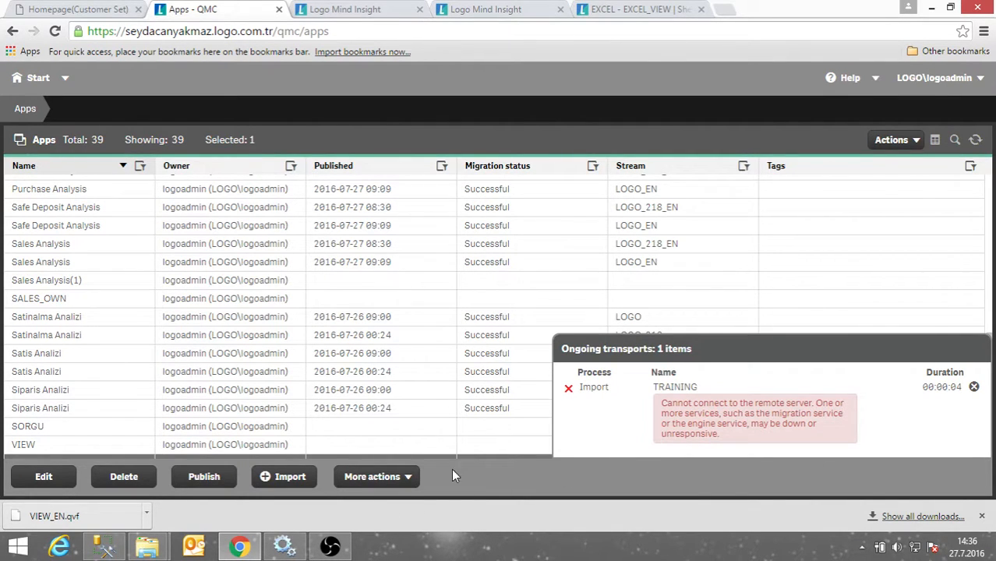
Restart the Repository Service with its dependent Printing, Proxy and Scheduler services, then return to QMC Apps.
left_click(283, 546)
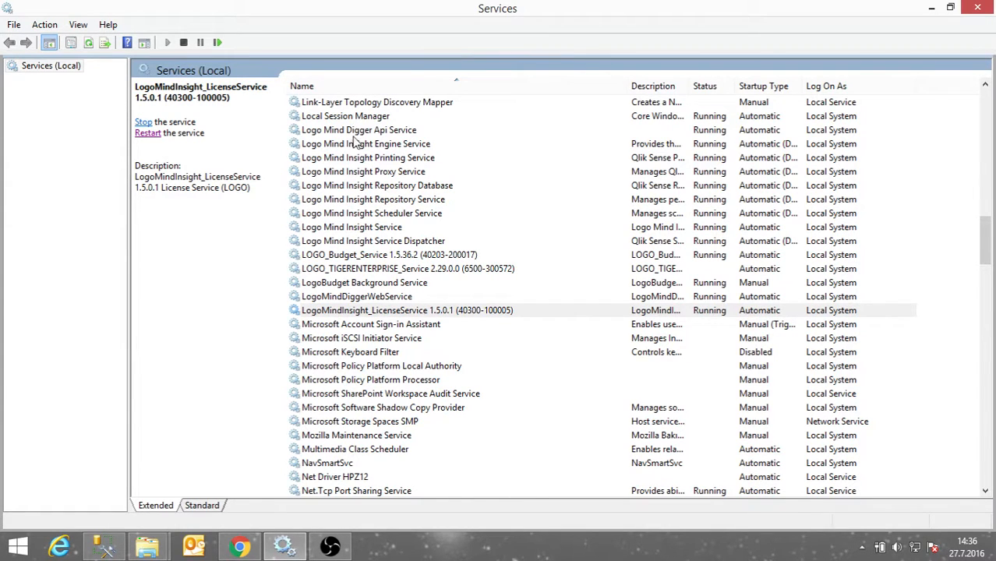
left_click(369, 228)
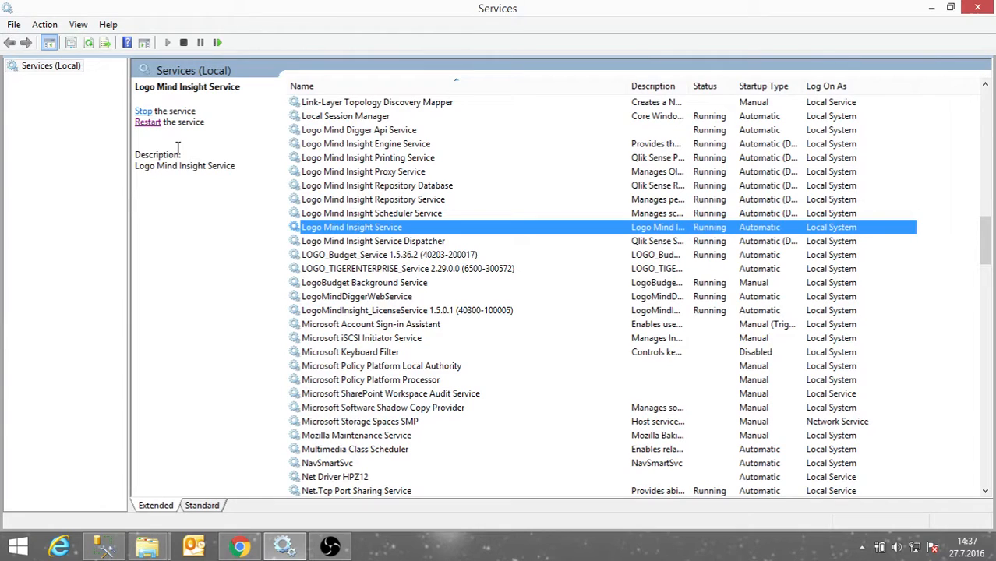
left_click(360, 201)
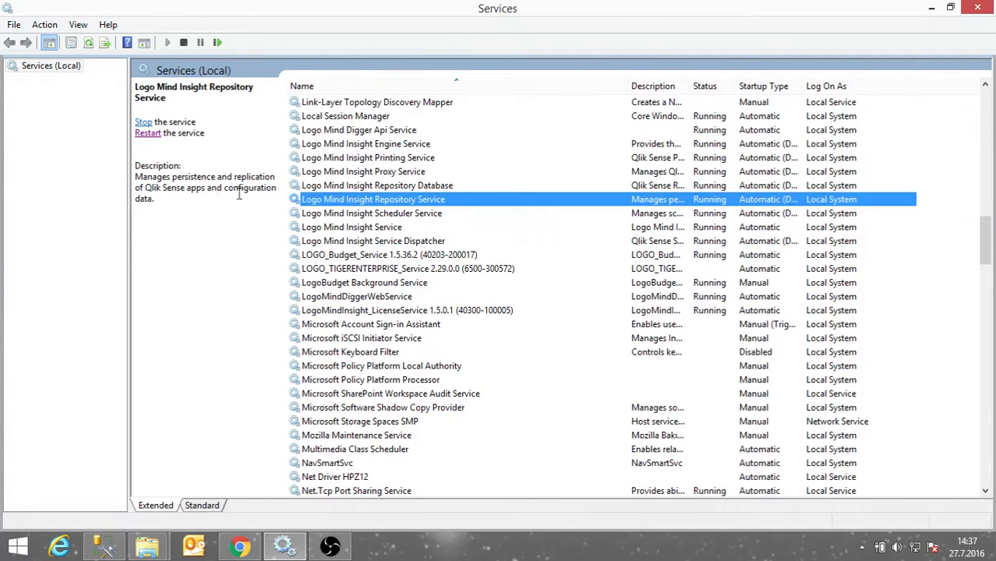
left_click(150, 133)
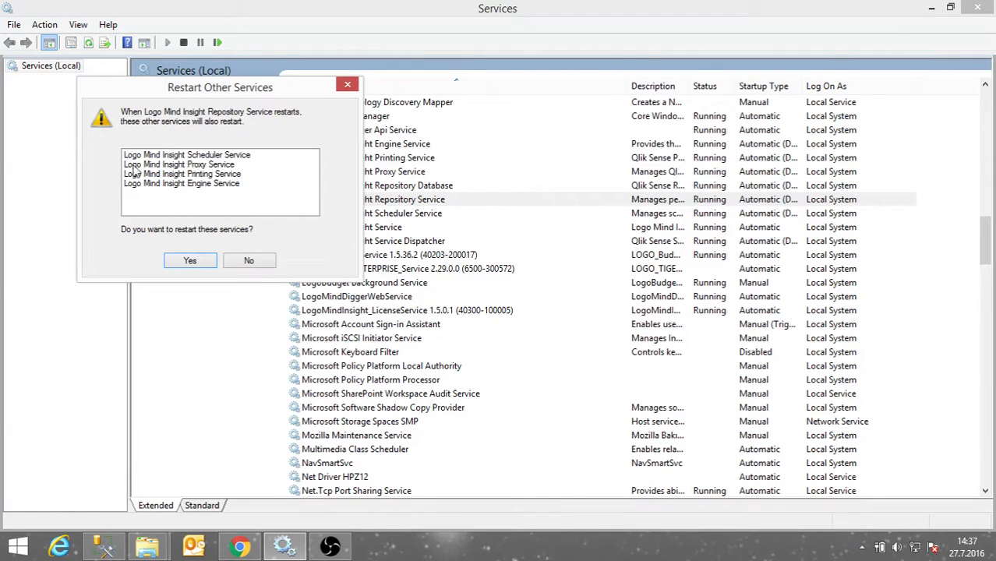
left_click(191, 260)
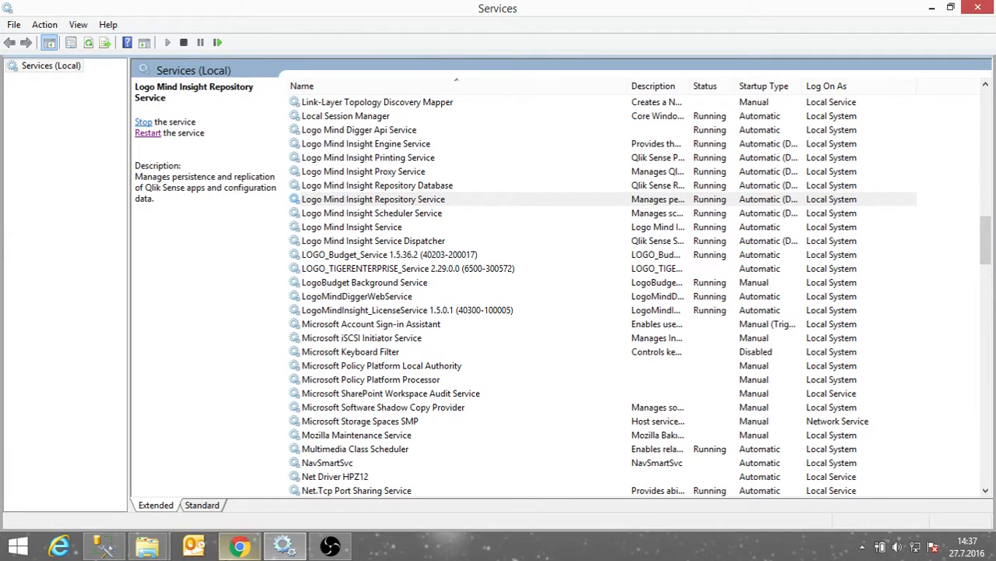
left_click(246, 550)
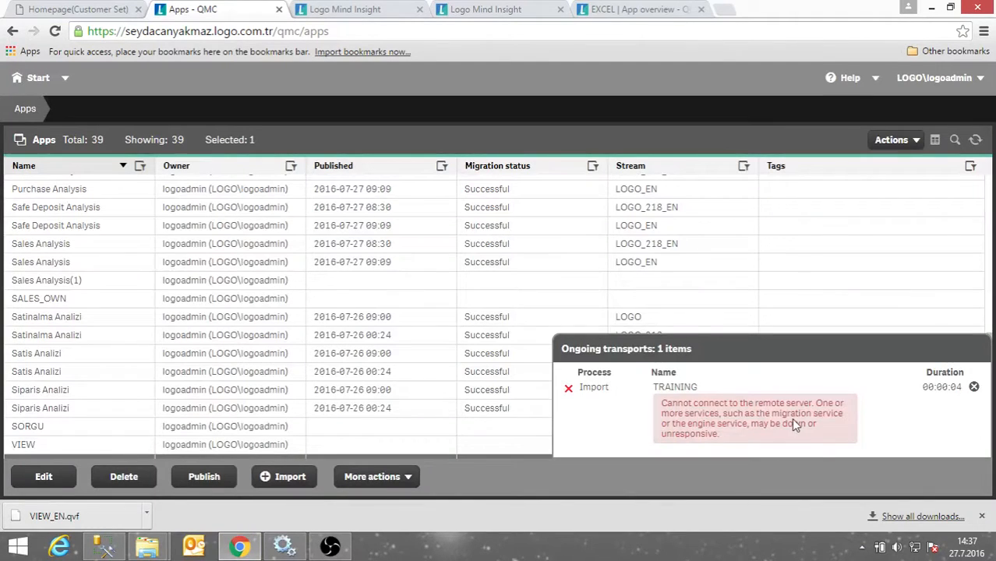
Import TRAINING.qvf as TRAINING again, which fails with 'Please check the log file'.
left_click(974, 386)
left_click(290, 476)
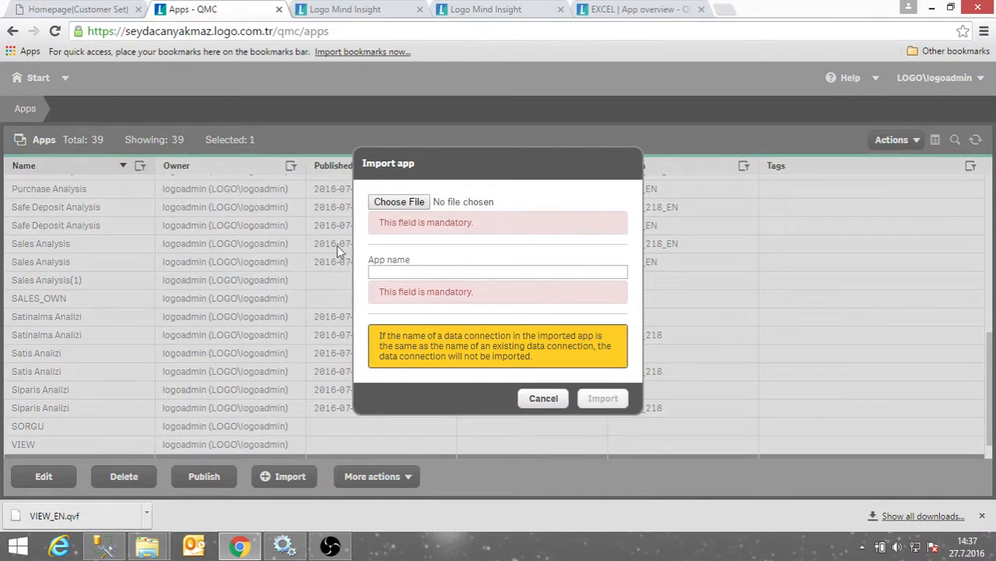
left_click(372, 204)
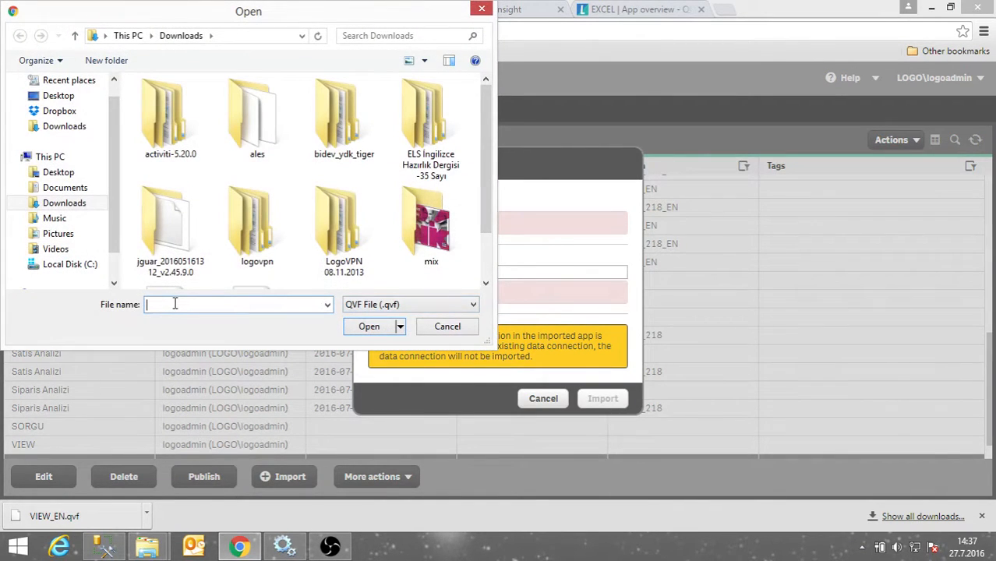
type("tr")
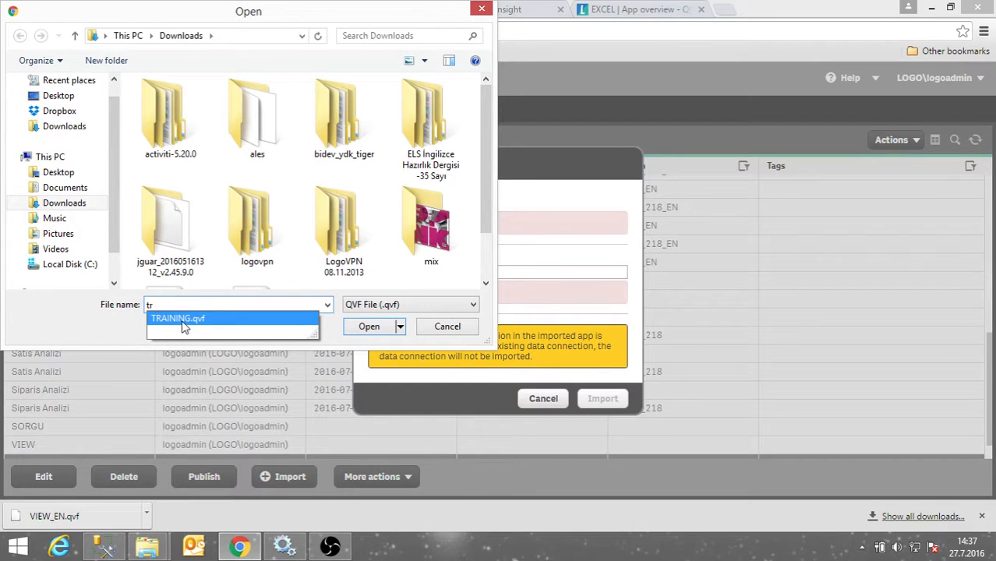
left_click(182, 325)
left_click(367, 327)
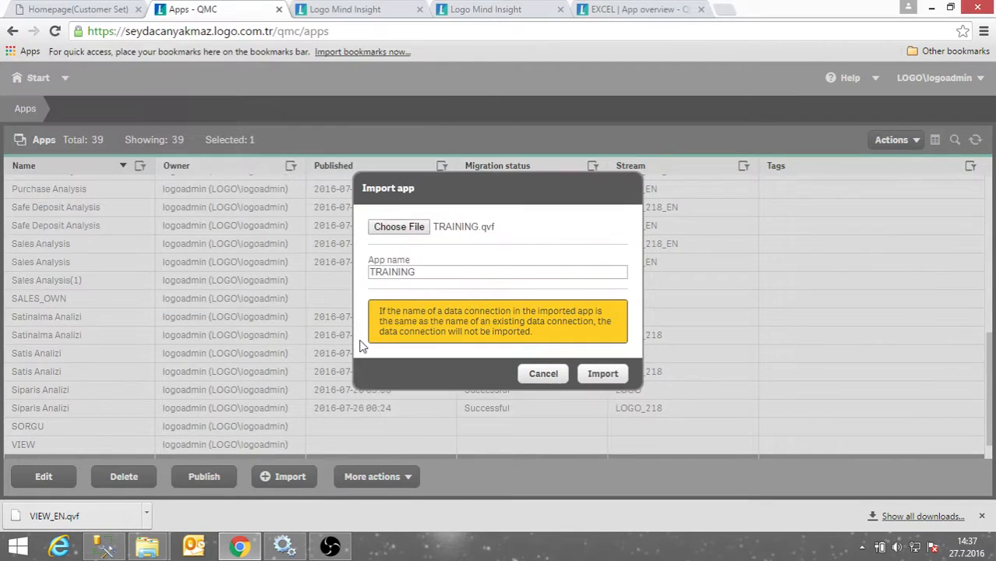
left_click(604, 375)
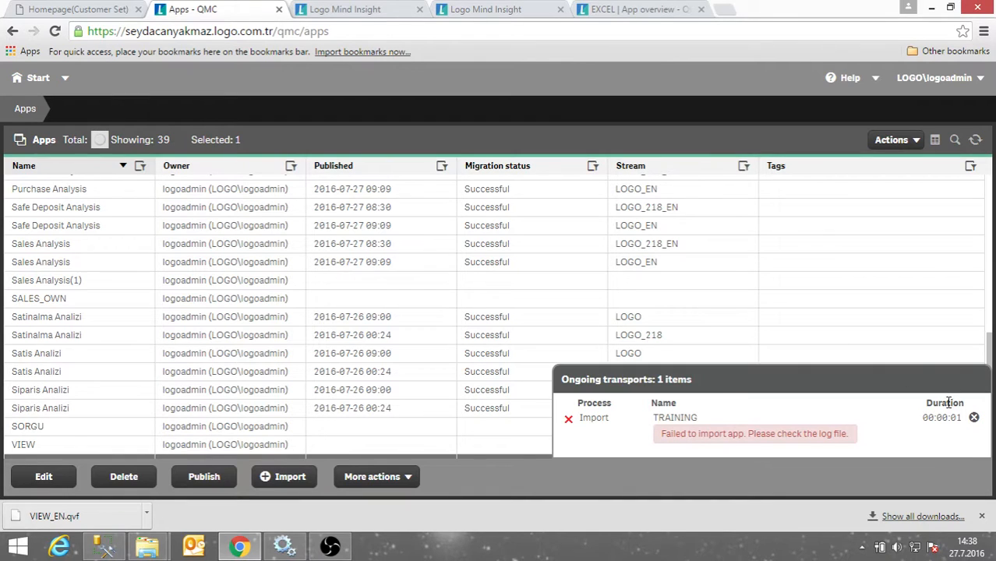
left_click(974, 418)
scroll(200, 200, "up", 3)
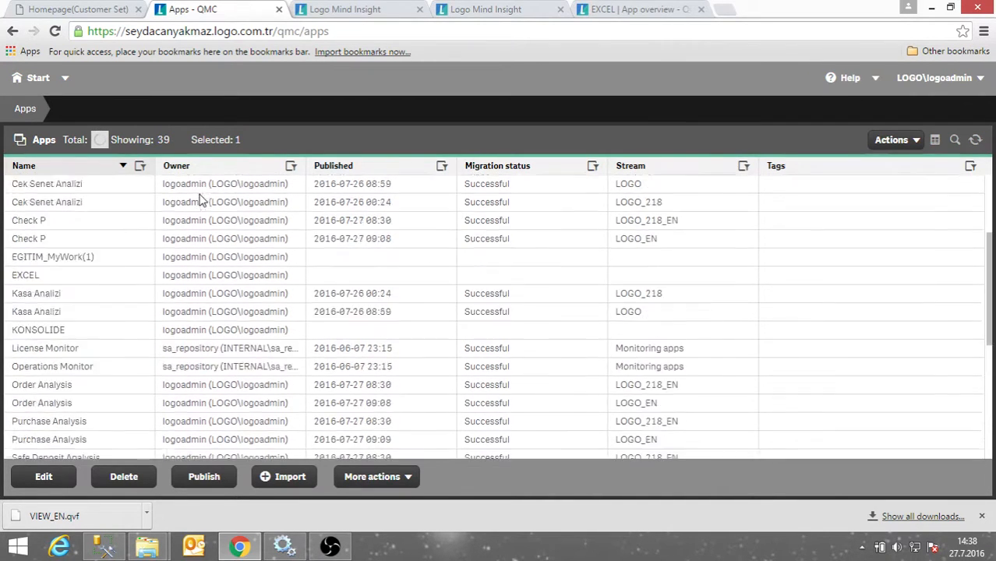
scroll(195, 209, "down", 5)
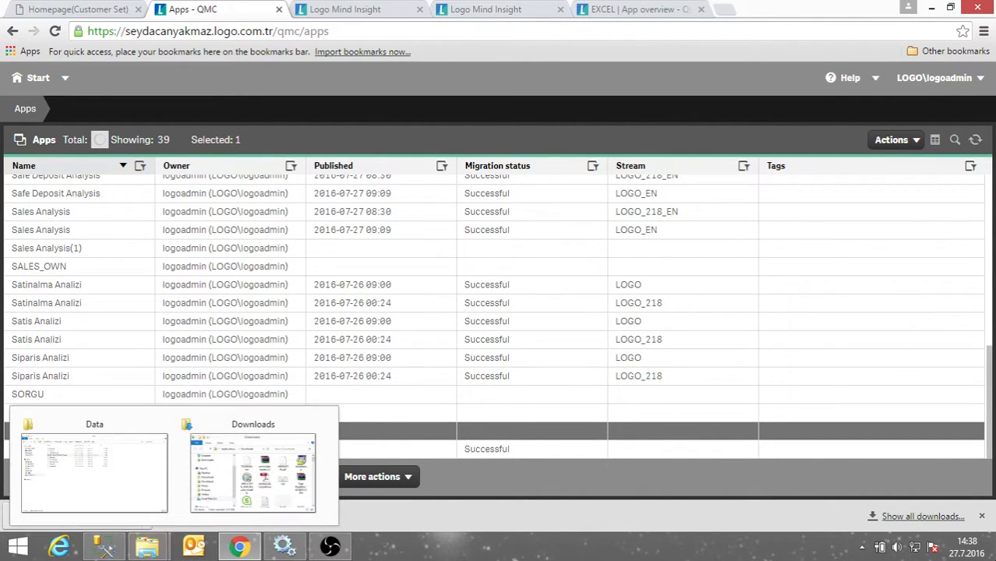
Restart the Logo Mind Insight Service Dispatcher, then the Logo Mind Insight Service.
mouse_move(995, 558)
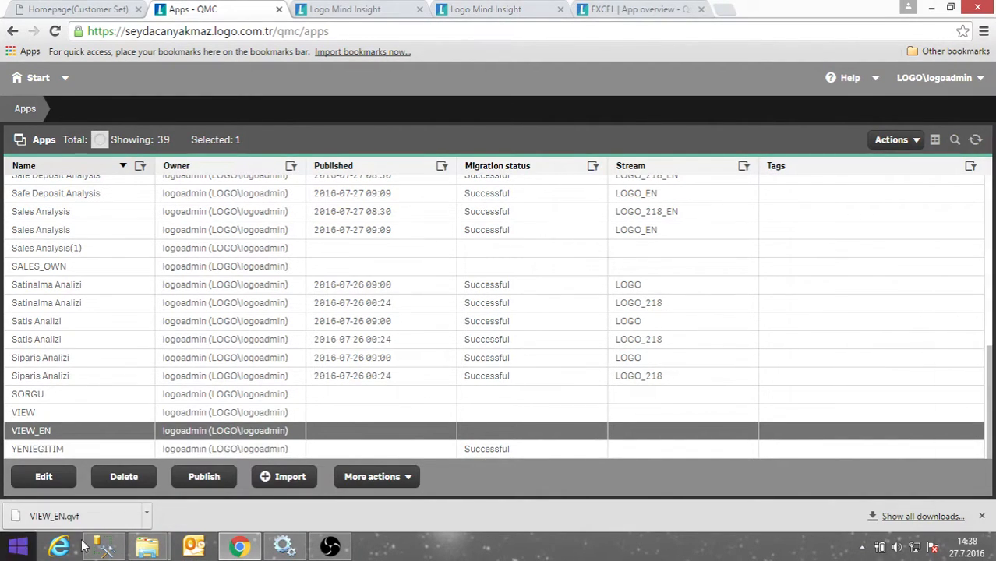
mouse_move(148, 546)
left_click(284, 546)
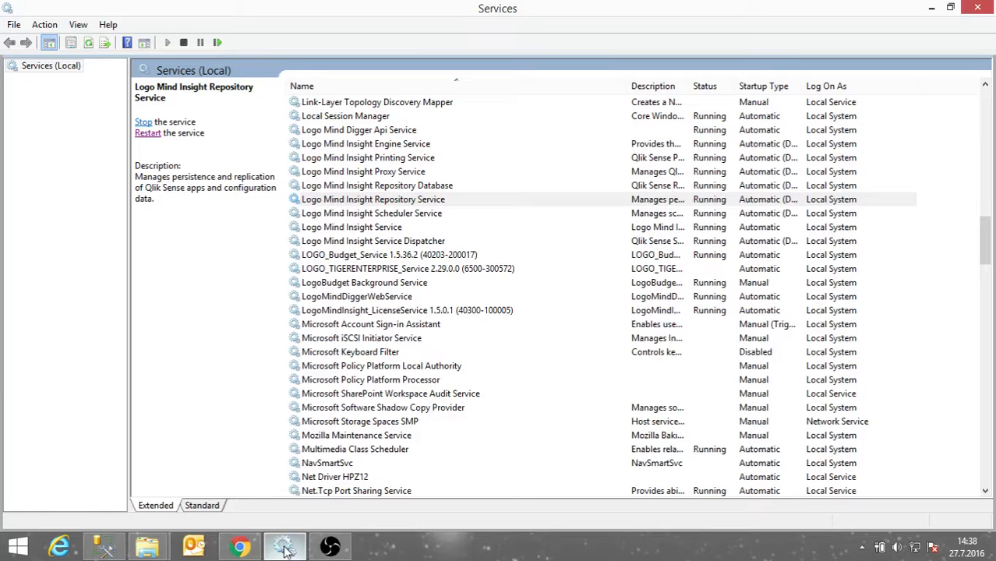
left_click(389, 243)
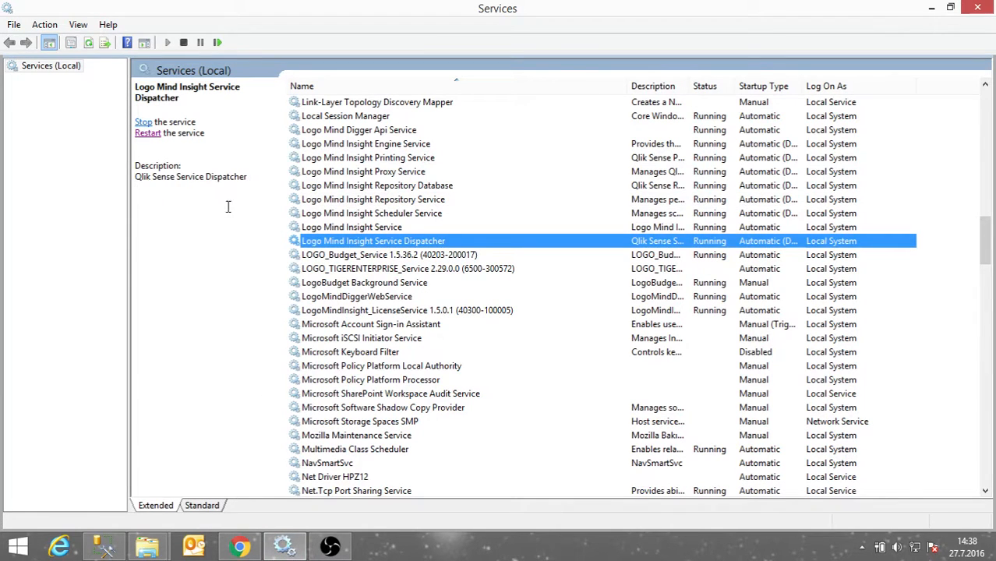
left_click(146, 126)
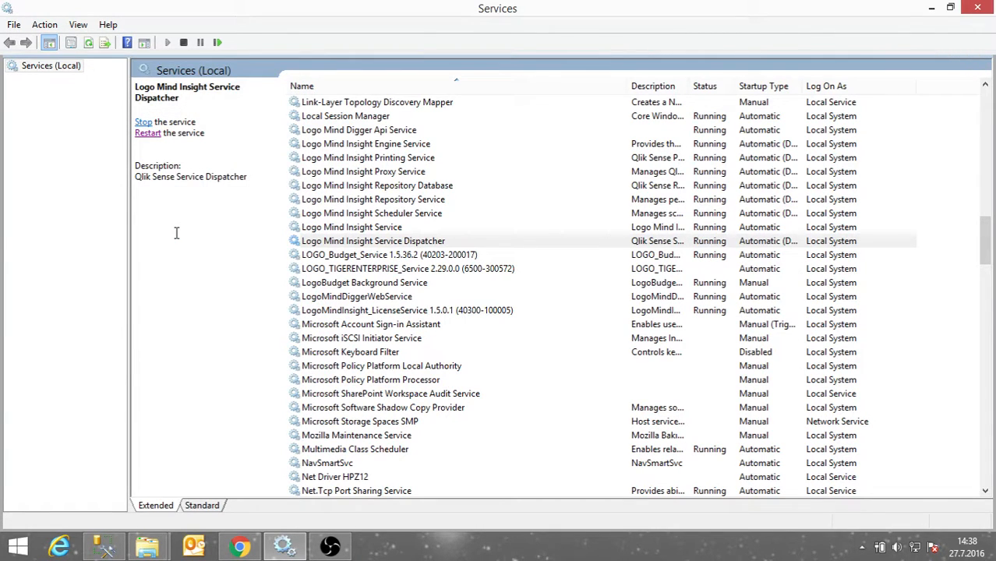
left_click(342, 226)
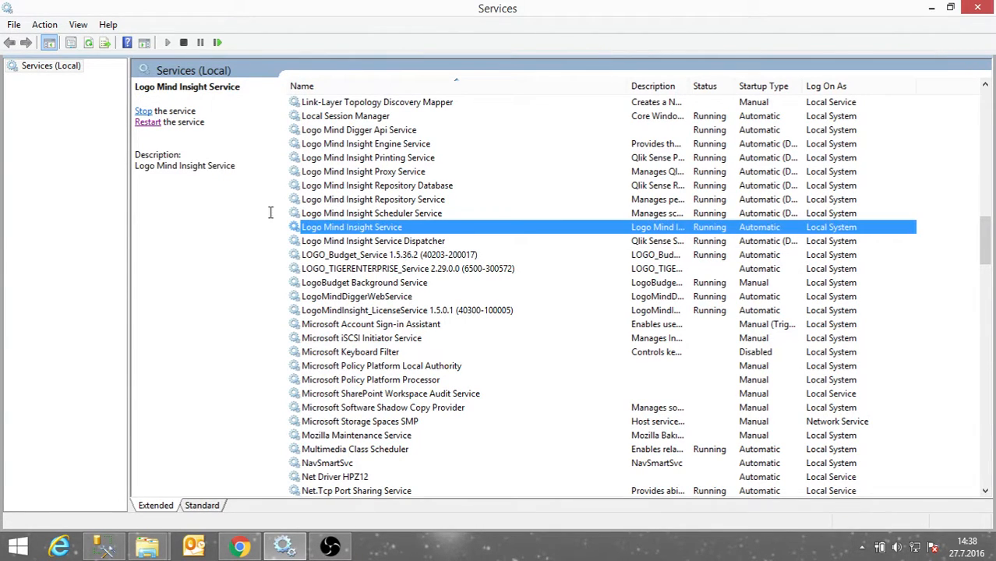
left_click(151, 123)
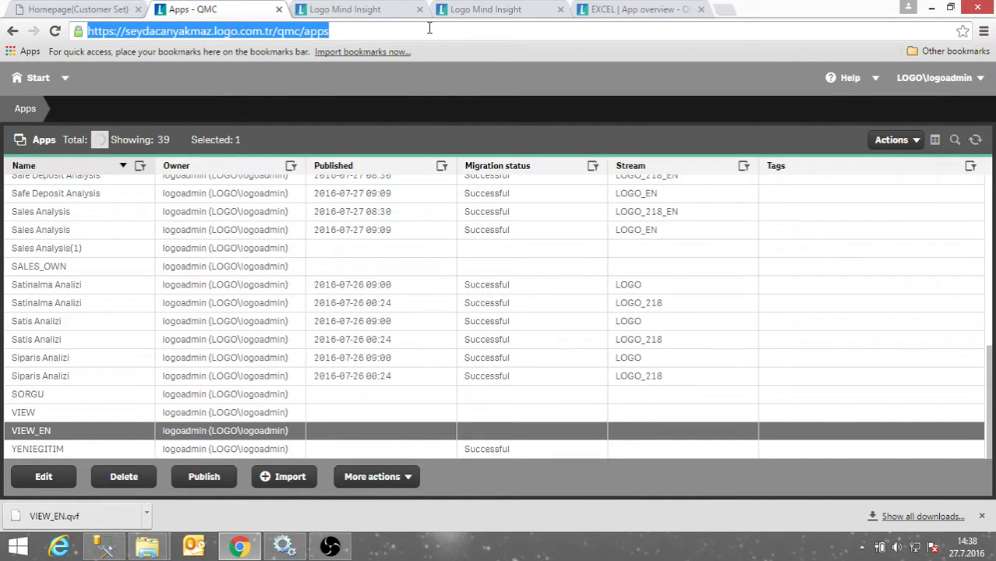
Reload the page and sign in to Logo Mind Insight again.
key("Return")
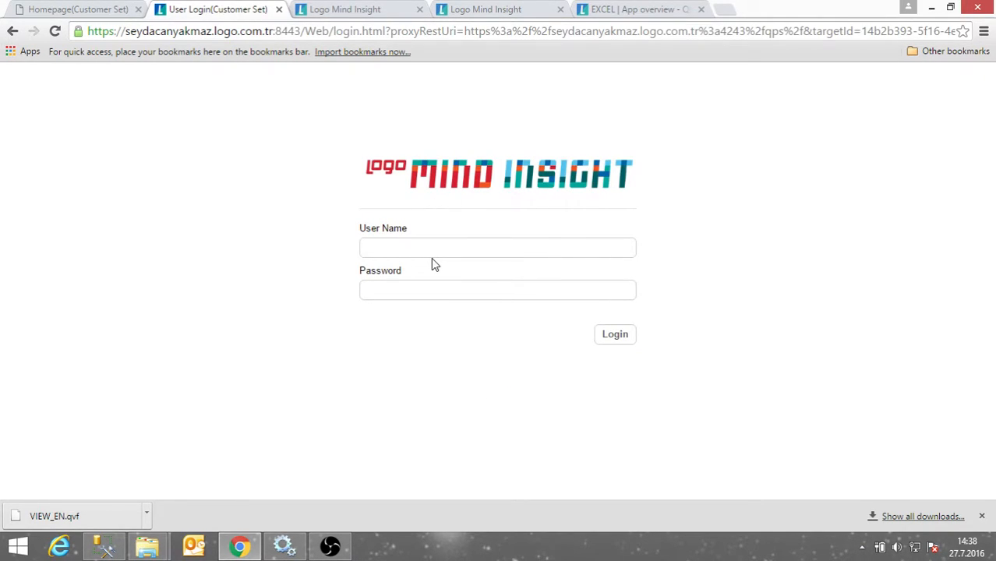
left_click(459, 248)
left_click(615, 340)
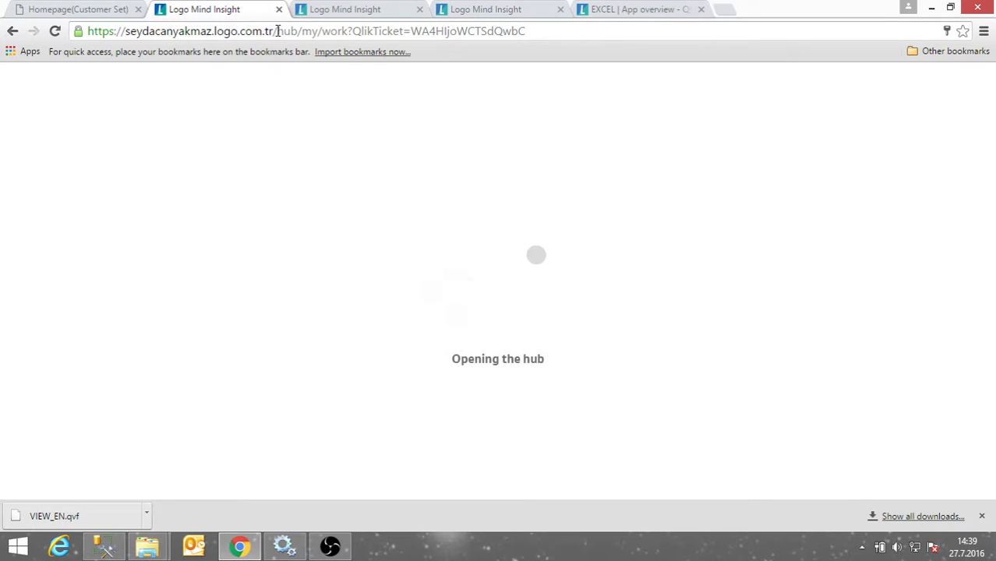
Change the URL path to /qmc and open the Apps list showing 39 apps.
left_click_drag(277, 31, 623, 29)
type("qmc")
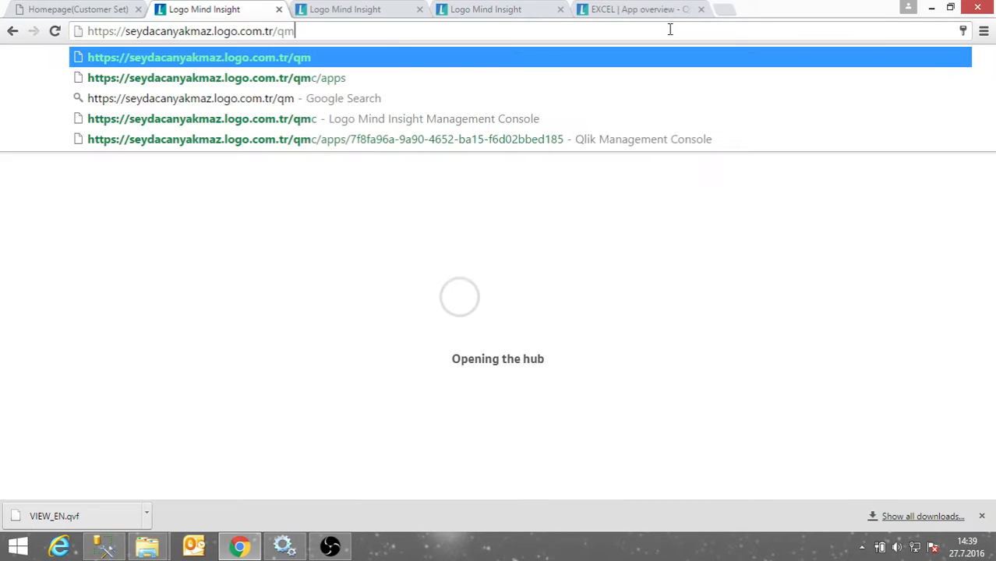
key("Return")
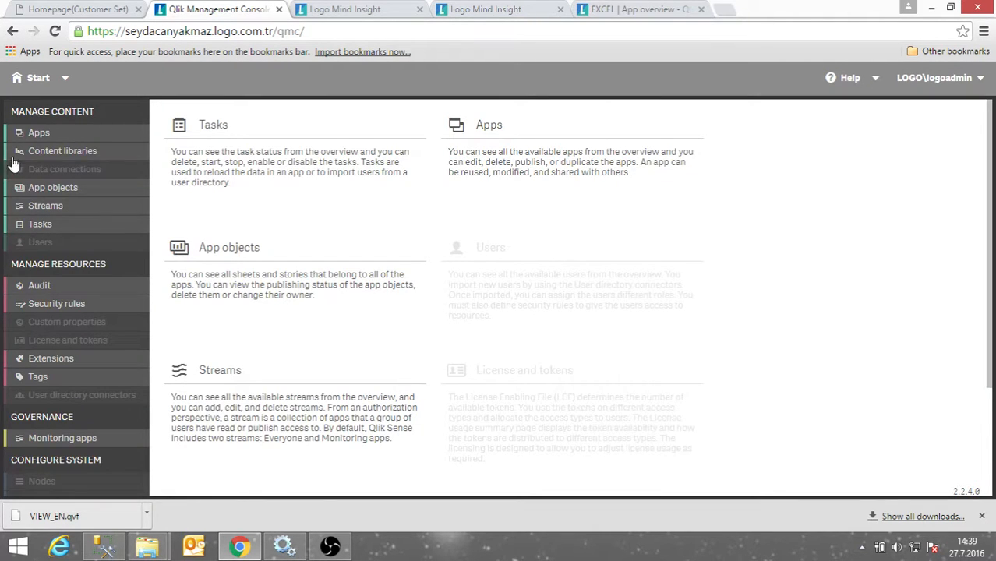
left_click(28, 133)
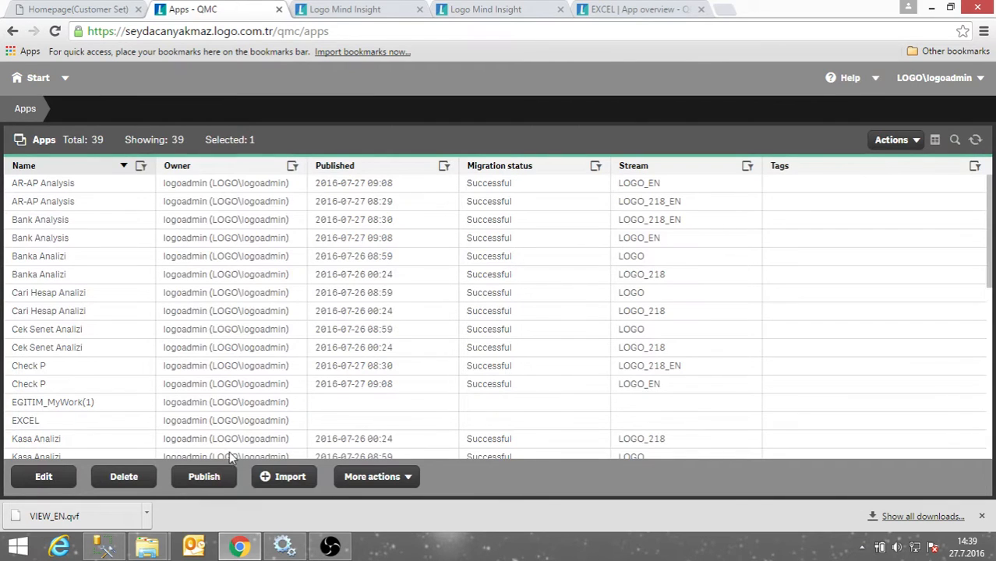
Import TRAINING.qvf as the TRAINING app, raising the app total to 40, then switch to Services.
left_click(267, 477)
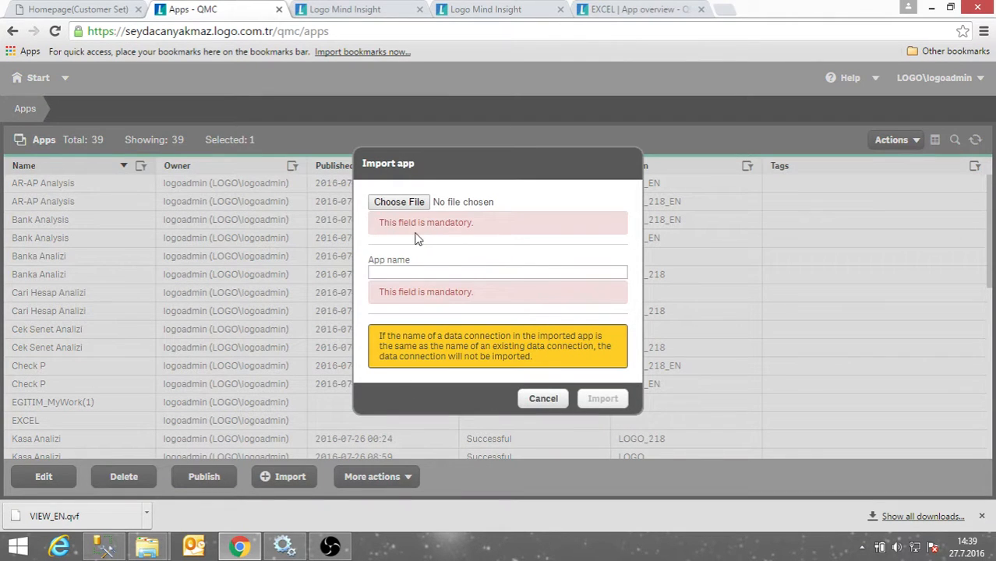
left_click(399, 202)
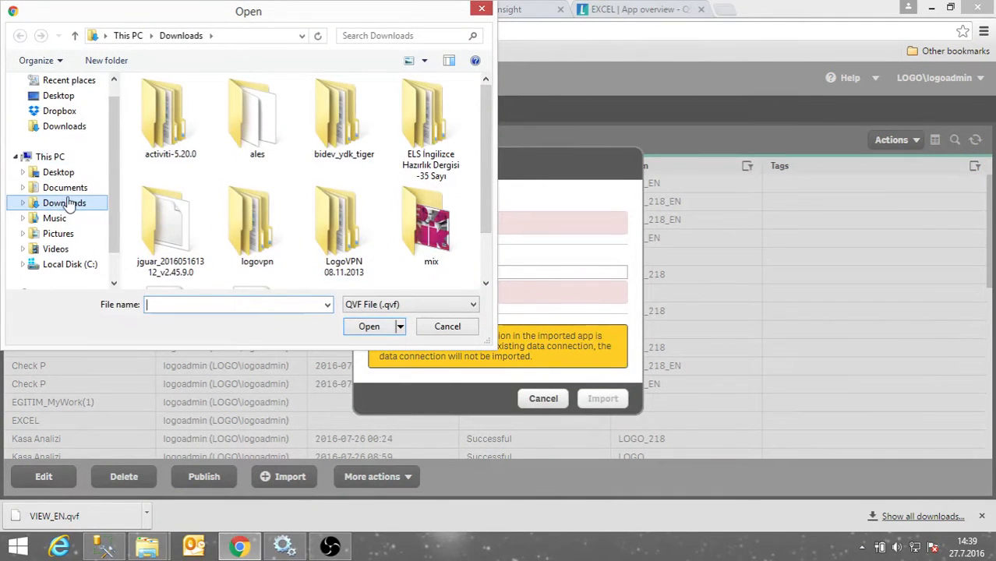
left_click(328, 304)
left_click(327, 304)
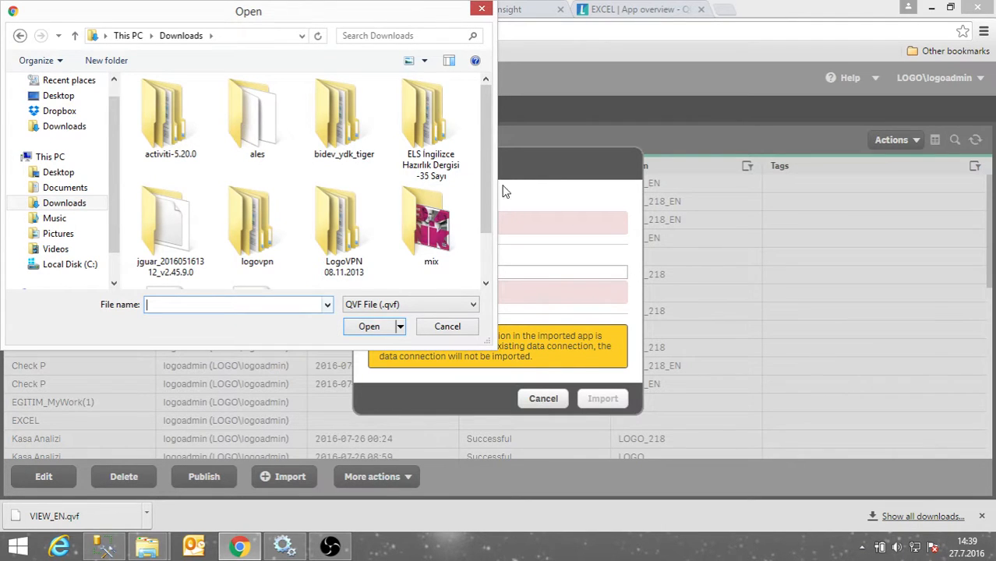
scroll(488, 178, "down", 2)
left_click(171, 253)
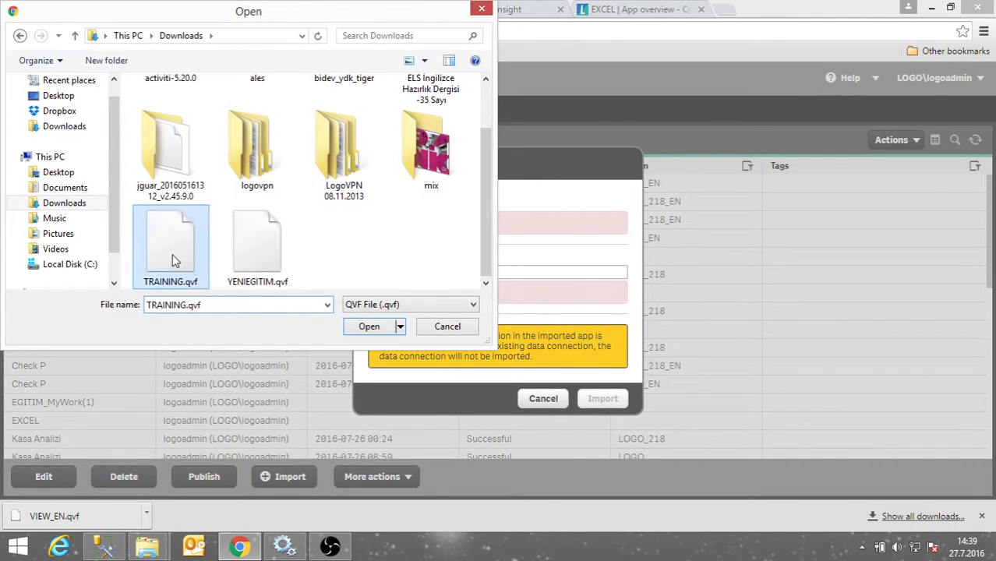
left_click(388, 330)
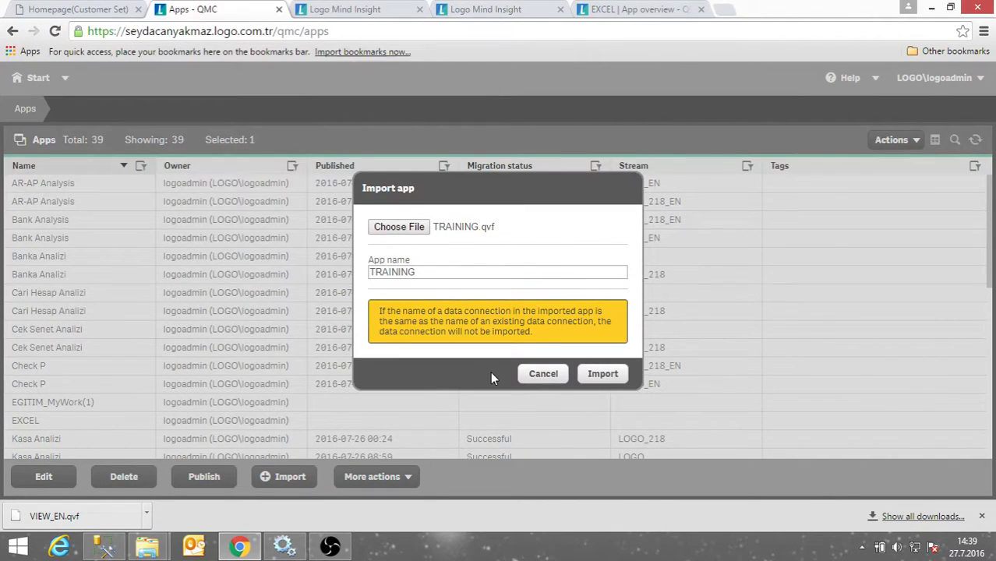
left_click(603, 374)
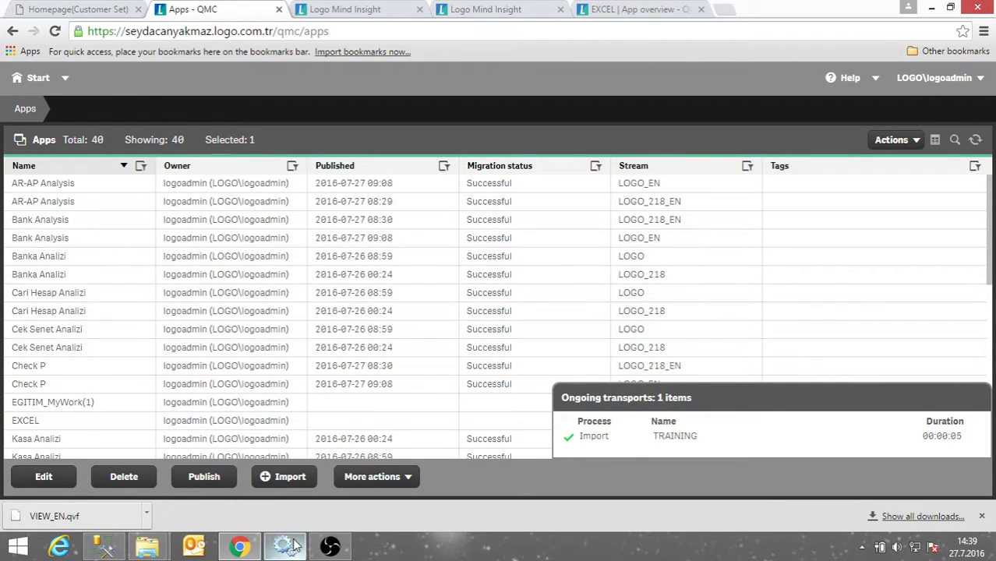
mouse_move(293, 547)
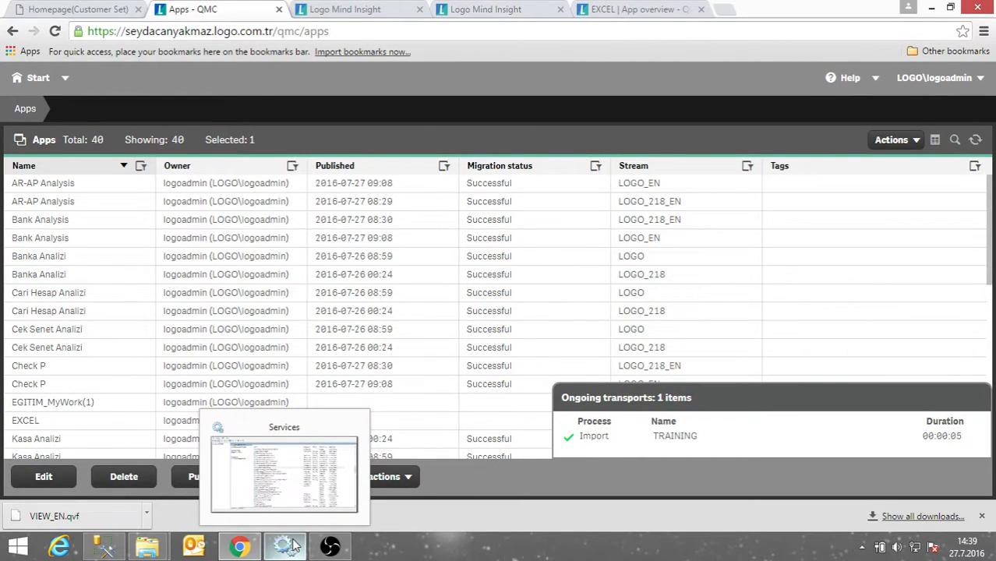
left_click(293, 547)
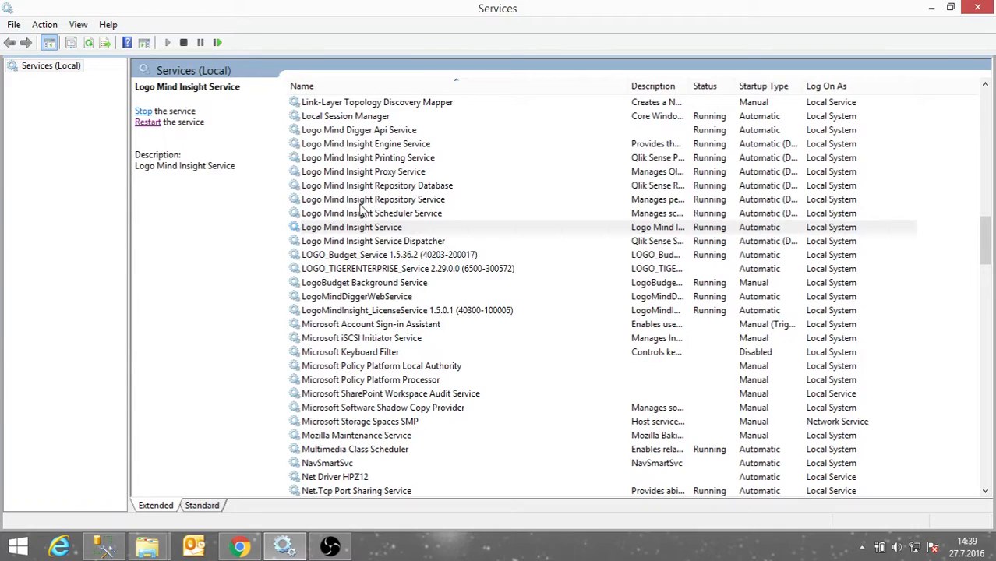
Duplicate the VIEW_EN app, creating VIEW_EN(1) and bringing the total to 41.
left_click(243, 544)
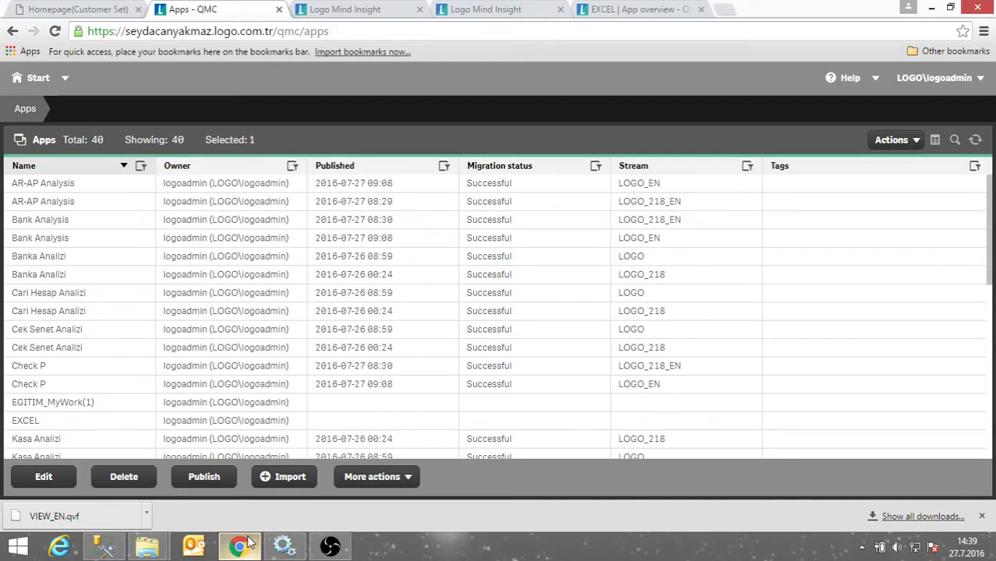
left_click(403, 478)
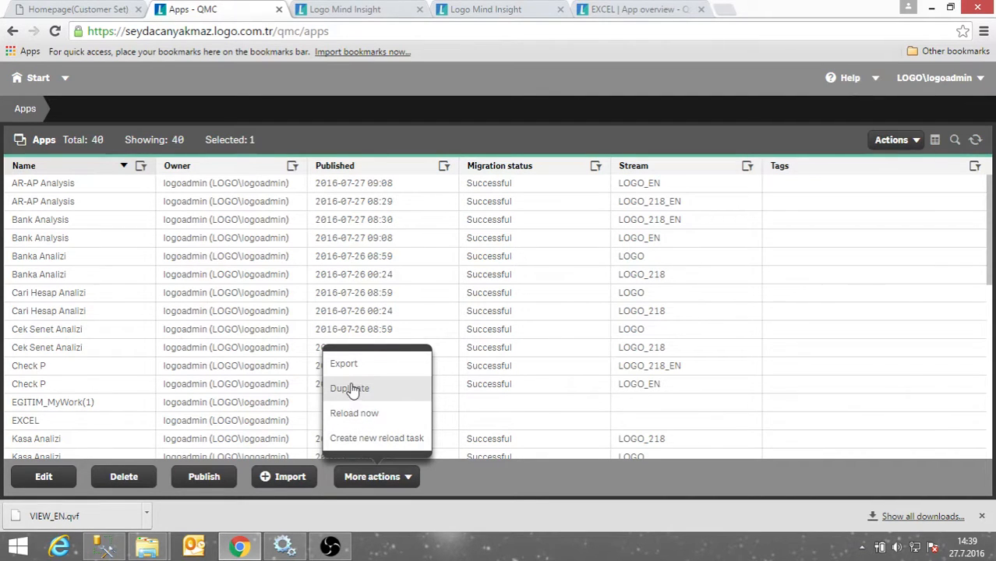
scroll(127, 438, "down", 3)
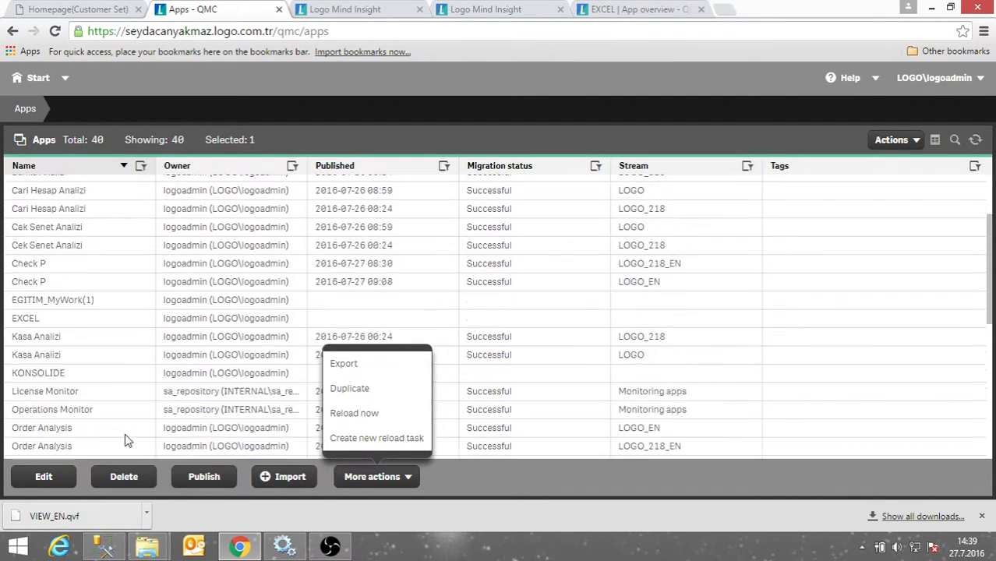
scroll(127, 438, "down", 3)
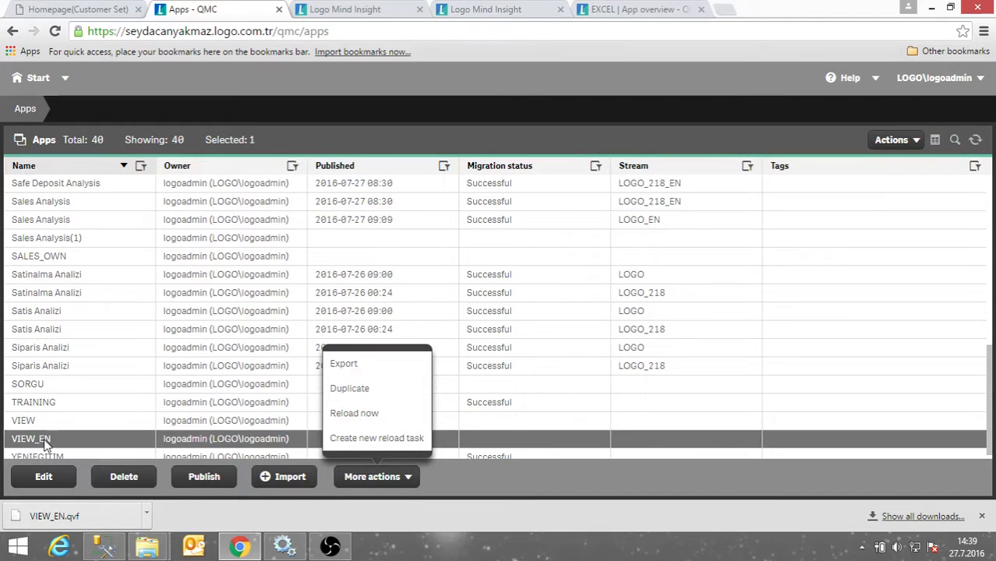
left_click(101, 441)
scroll(49, 446, "down", 1)
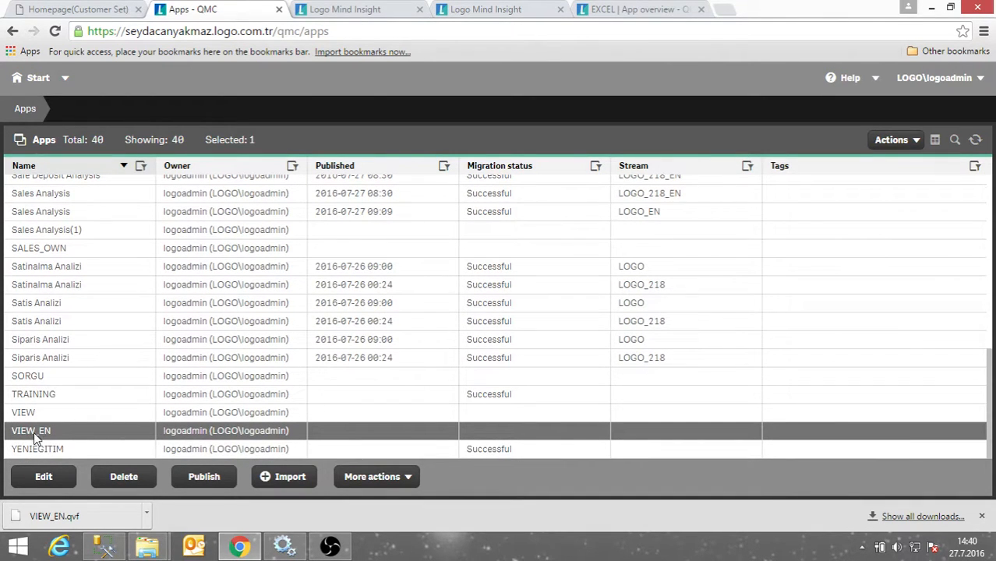
left_click(368, 477)
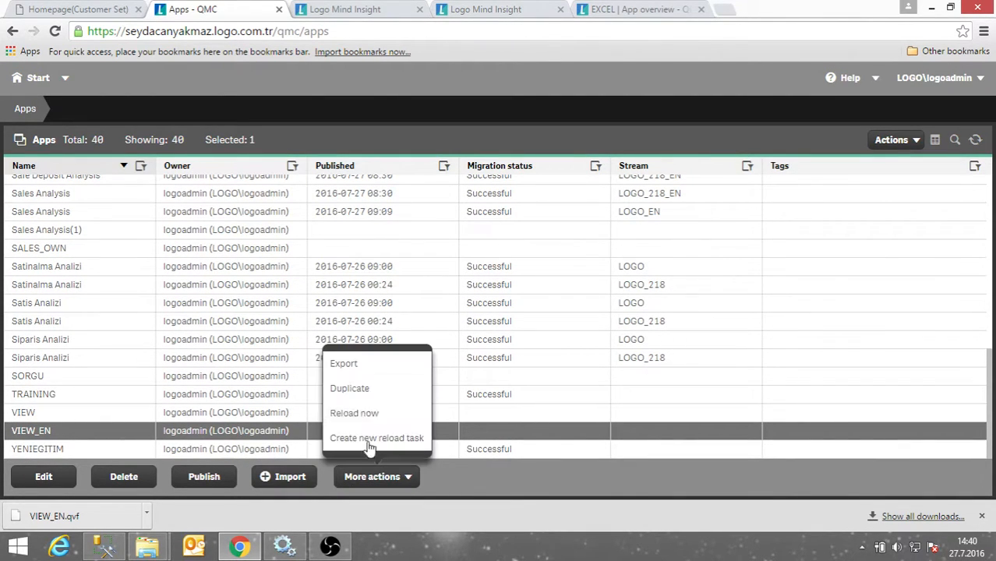
left_click(369, 393)
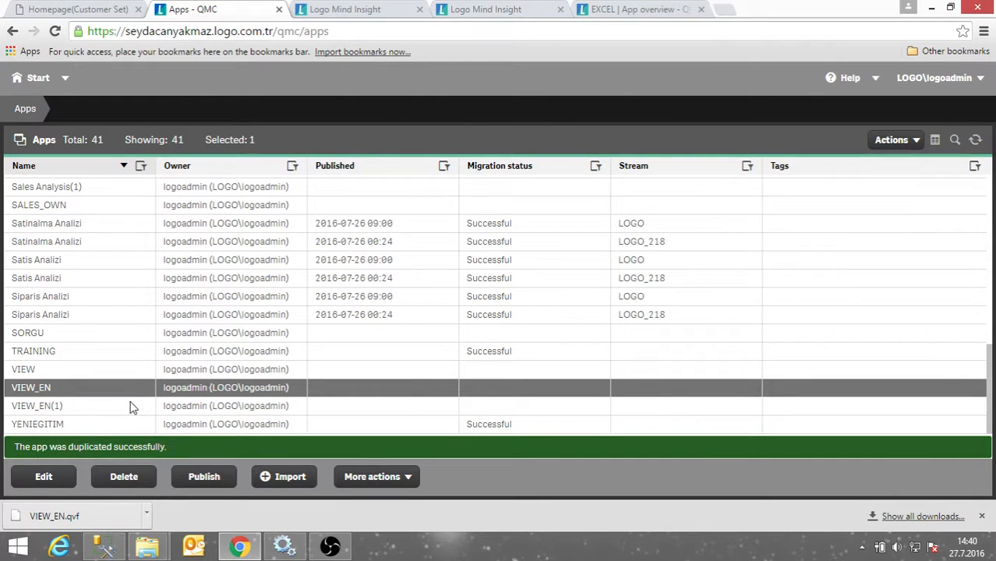
Start an immediate reload of the VIEW_EN app.
left_click(381, 483)
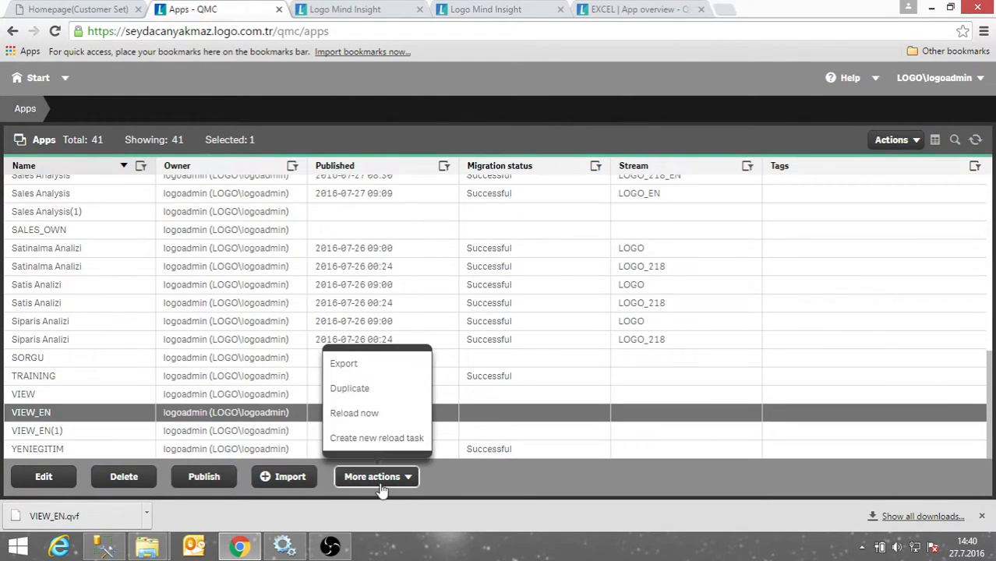
left_click(367, 420)
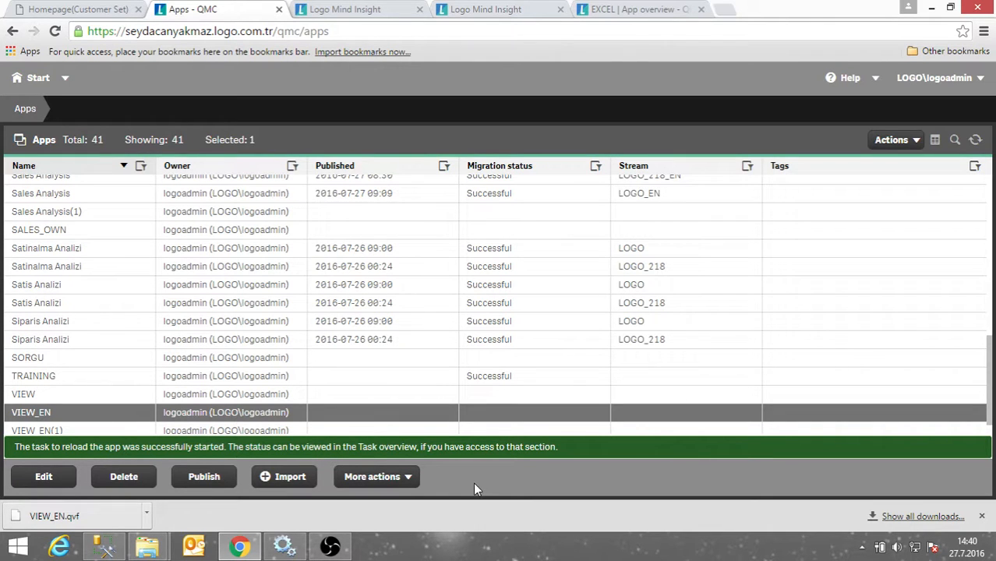
scroll(273, 424, "down", 1)
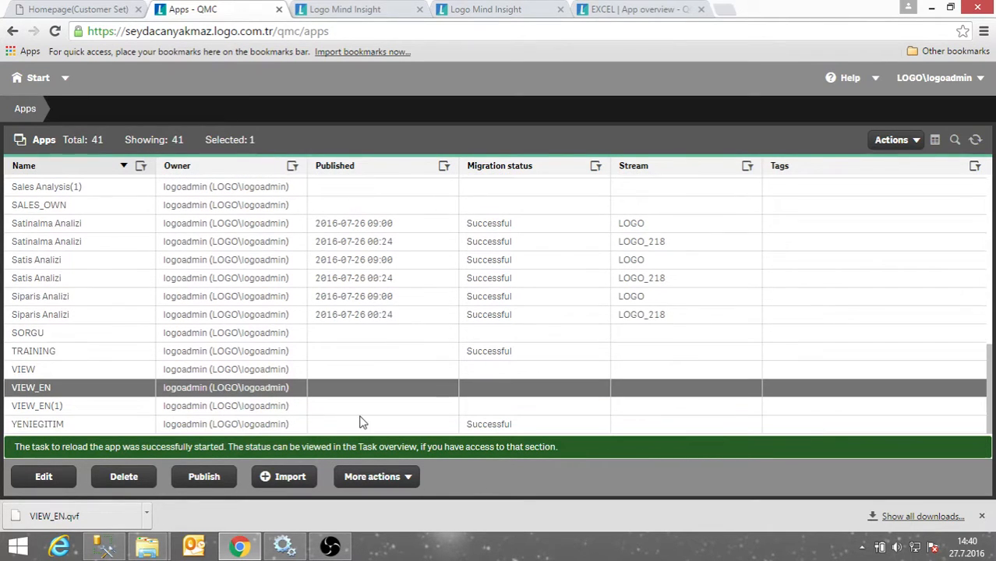
left_click(393, 478)
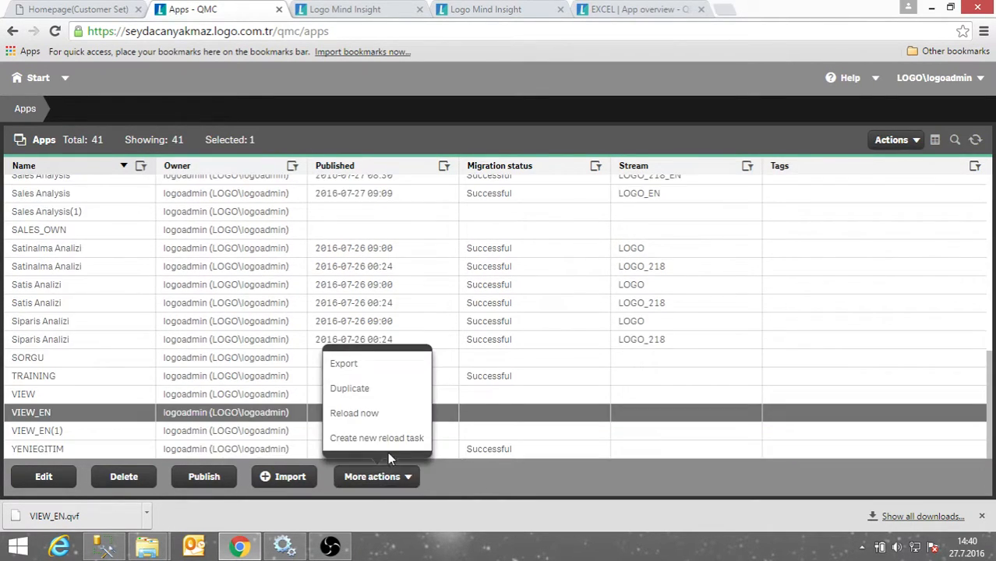
Create a new VIEW_EN reload task with a Daily scheduled trigger, every 1 day from 14:45.
left_click(386, 447)
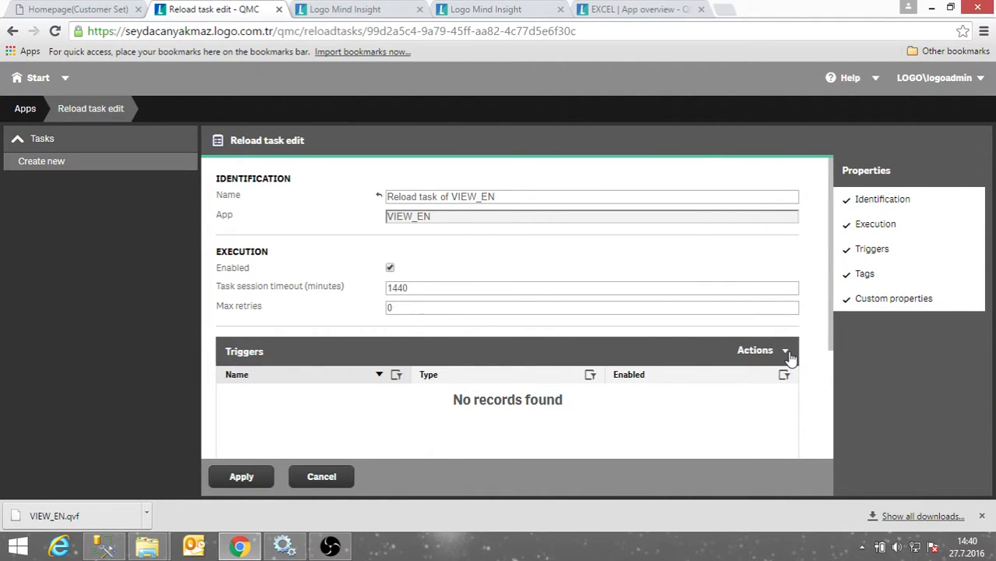
left_click(786, 352)
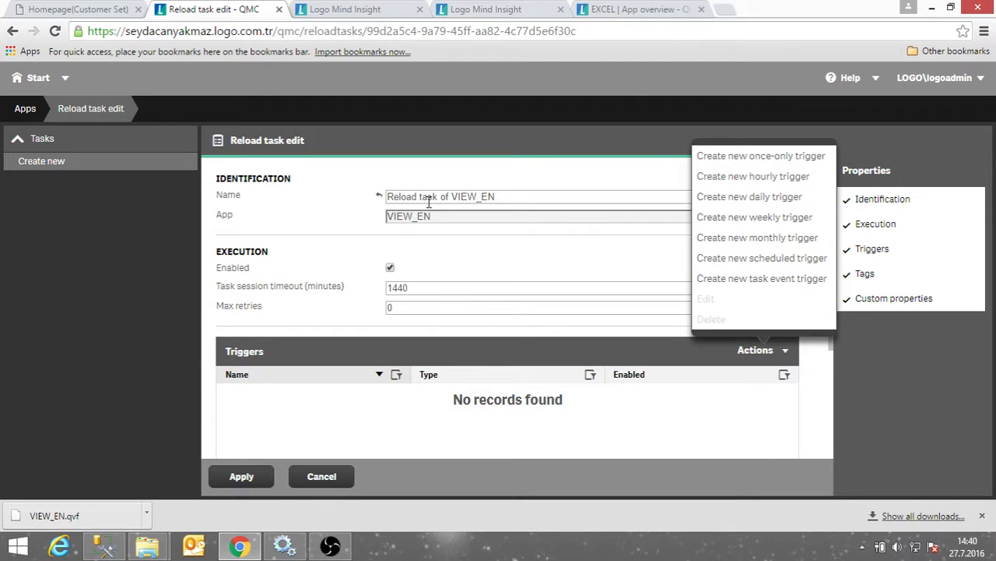
left_click_drag(455, 196, 494, 195)
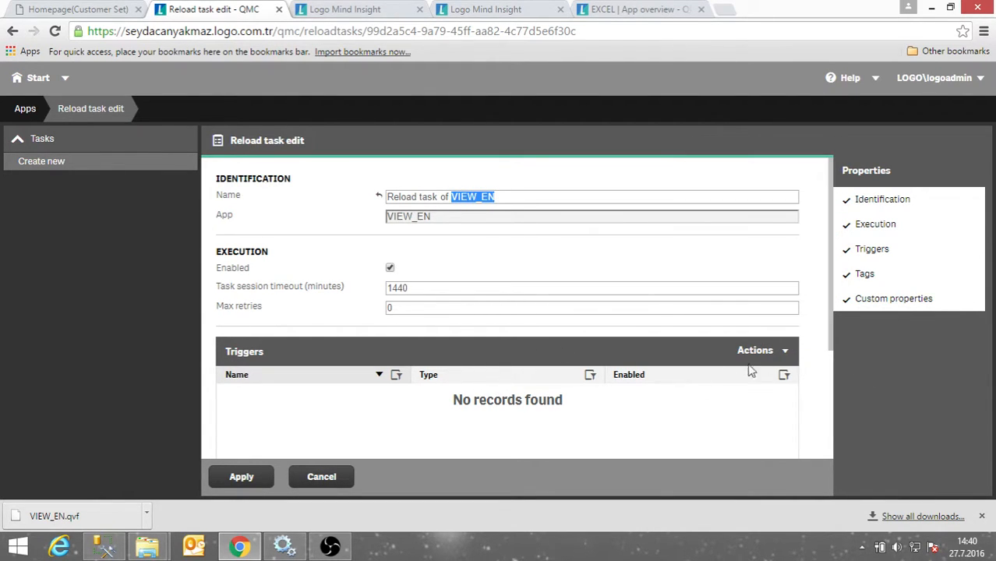
left_click(787, 352)
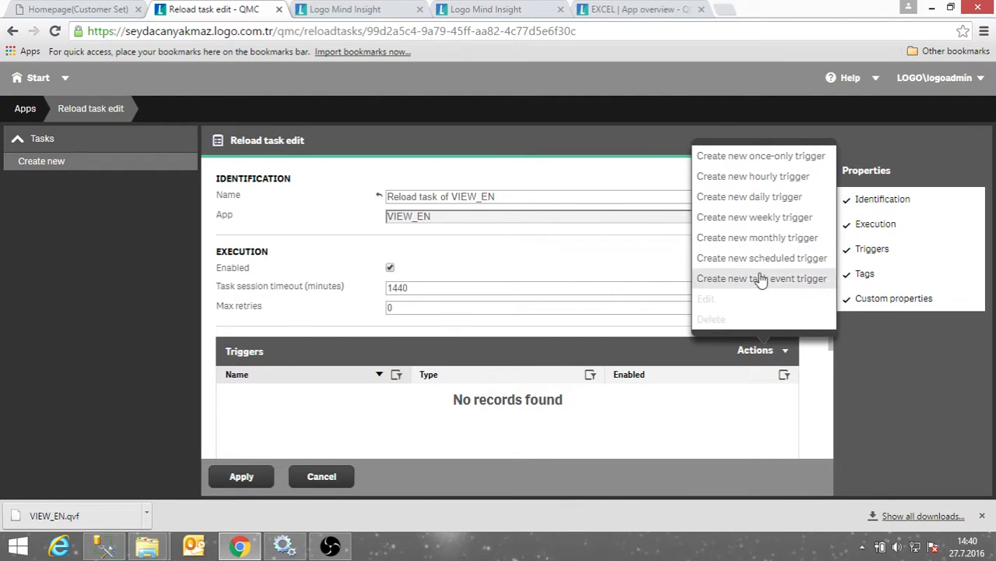
left_click(761, 198)
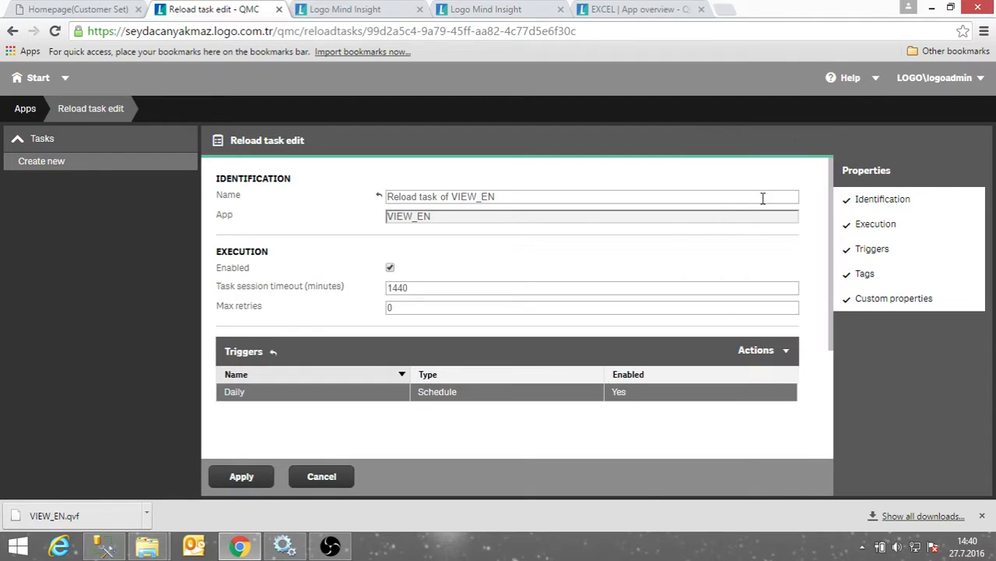
double_click(301, 399)
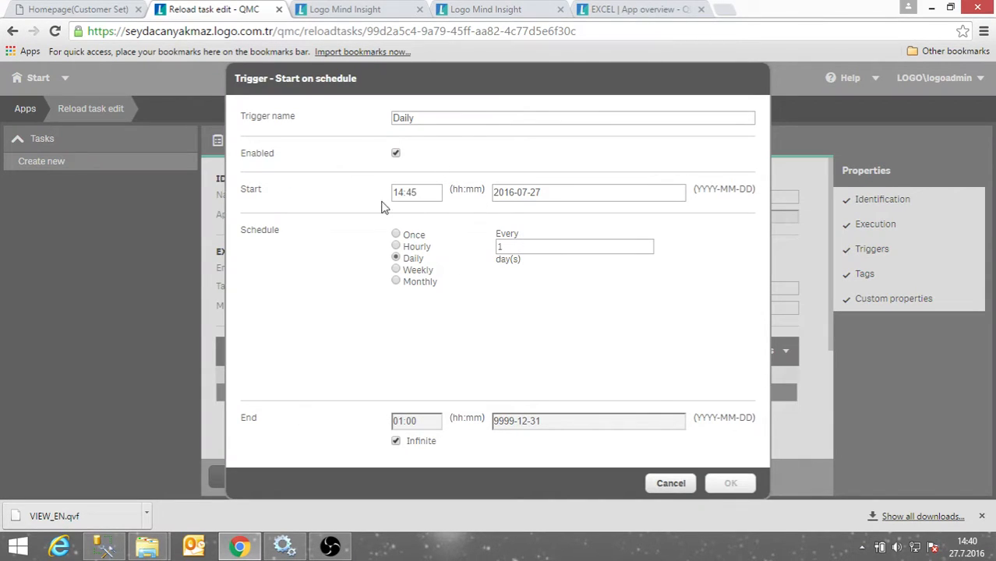
Rename the trigger to Daily_TRAINING and keep its schedule set to Daily.
left_click_drag(432, 119, 355, 122)
left_click(454, 119)
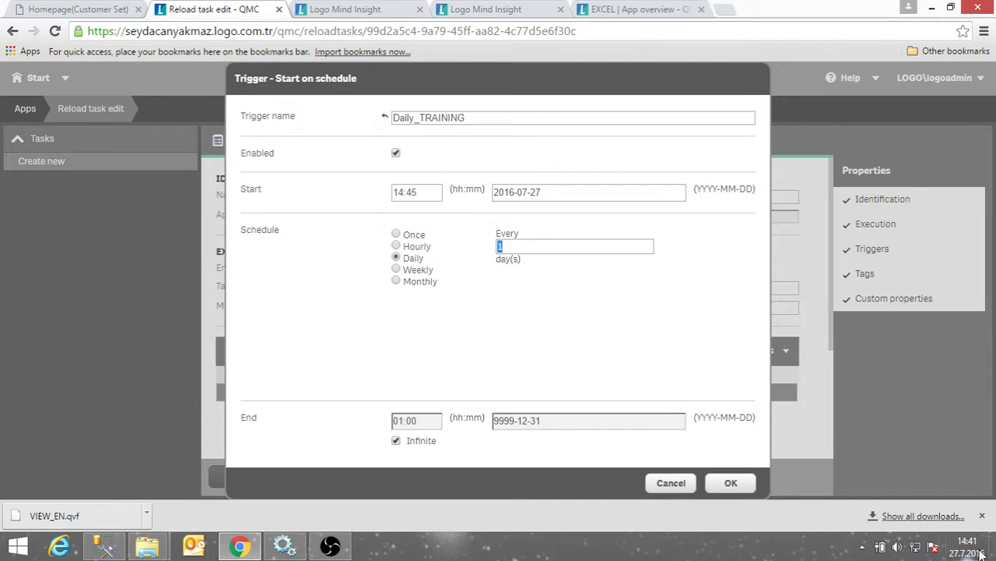
left_click(397, 245)
left_click(396, 233)
left_click(396, 269)
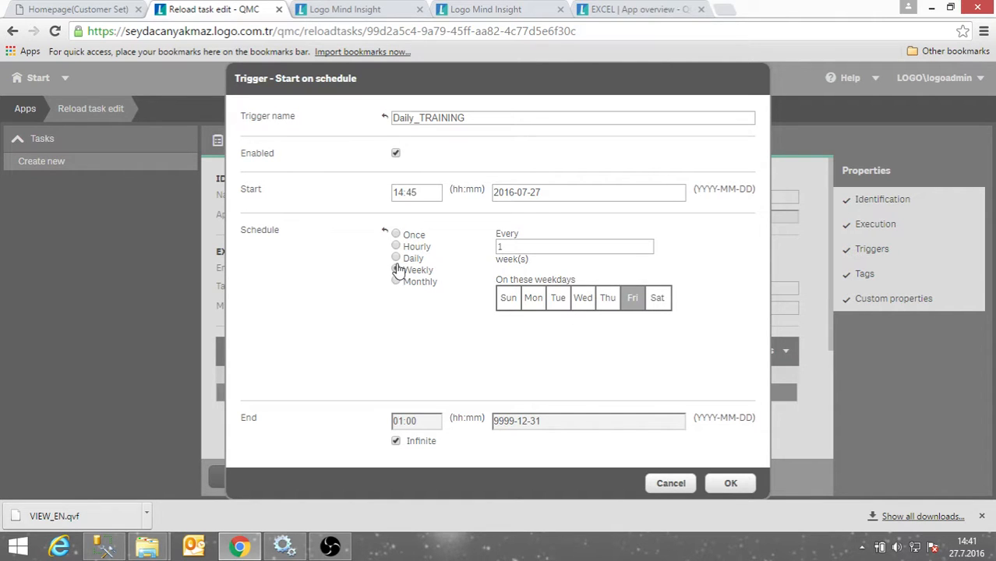
left_click(396, 257)
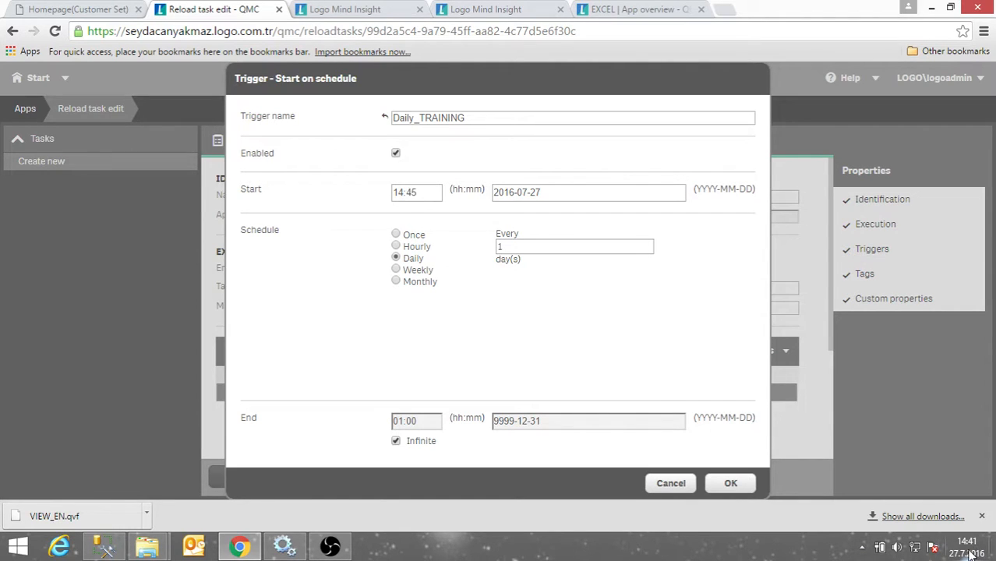
Confirm the Daily_TRAINING trigger and save the VIEW_EN reload task.
mouse_move(971, 553)
left_click(730, 482)
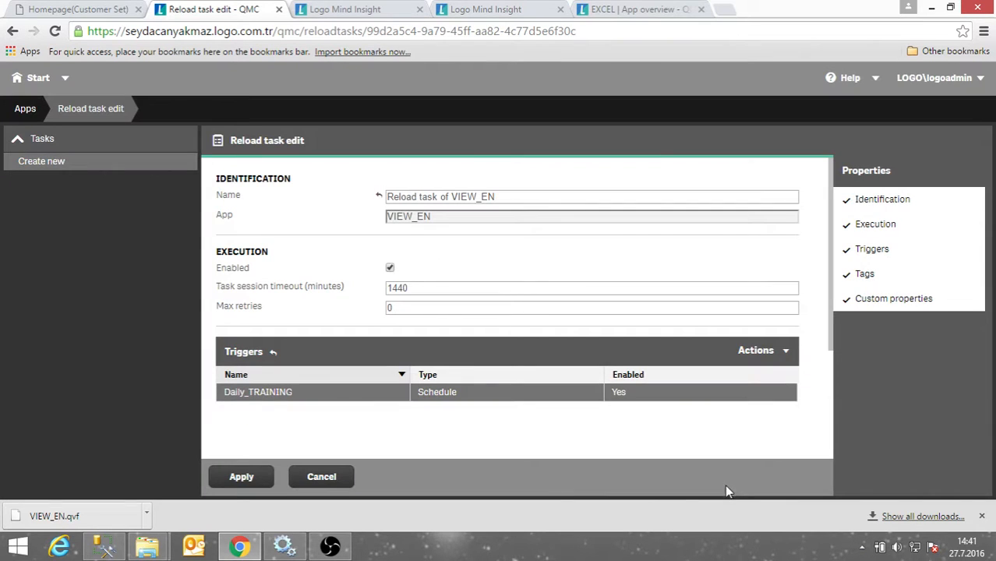
left_click(242, 479)
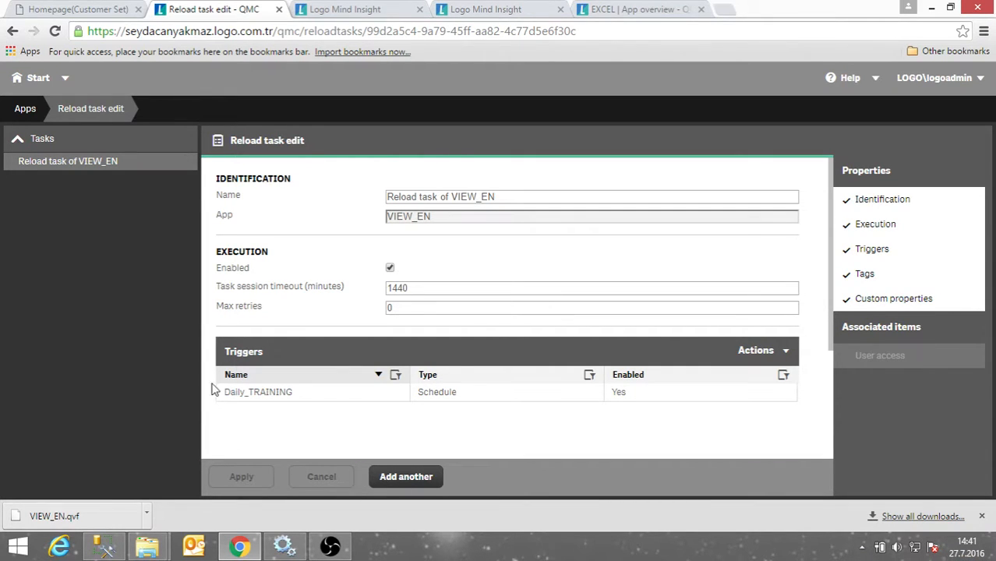
Correct the browser address and reload the QMC /qmc/apps page.
left_click(30, 112)
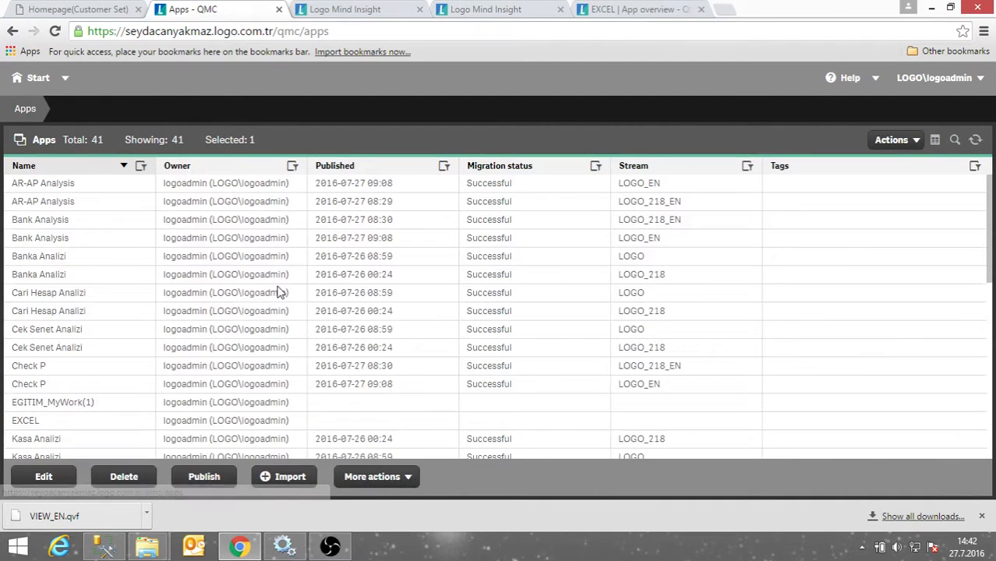
scroll(289, 285, "down", 5)
scroll(289, 285, "down", 3)
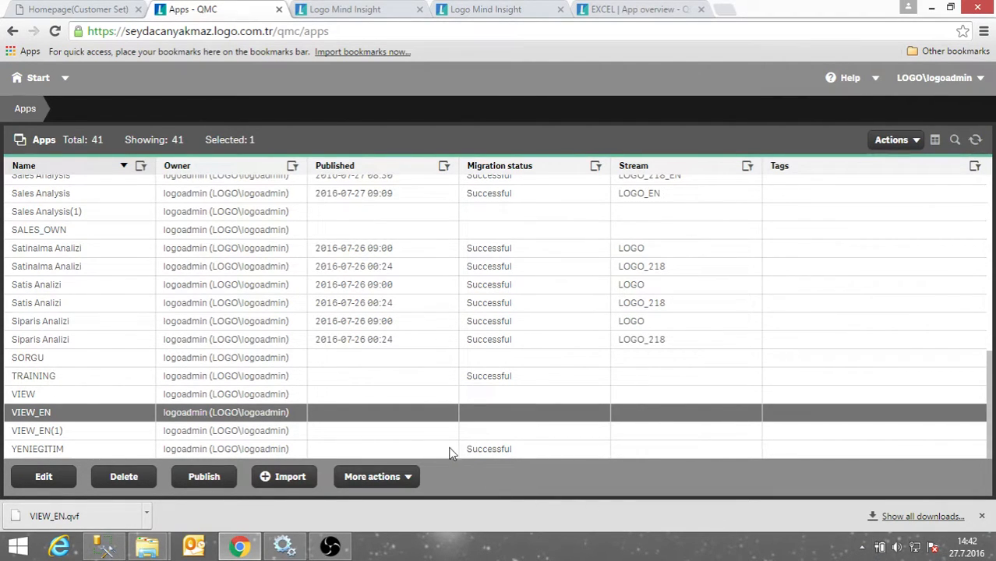
left_click(347, 35)
key("ctrl+c")
type(",")
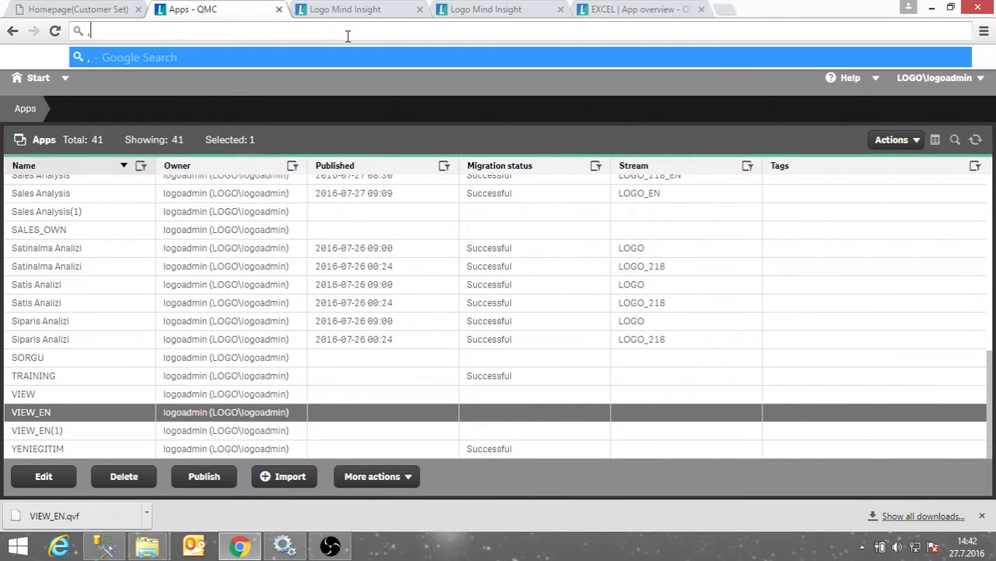
key("ctrl+v")
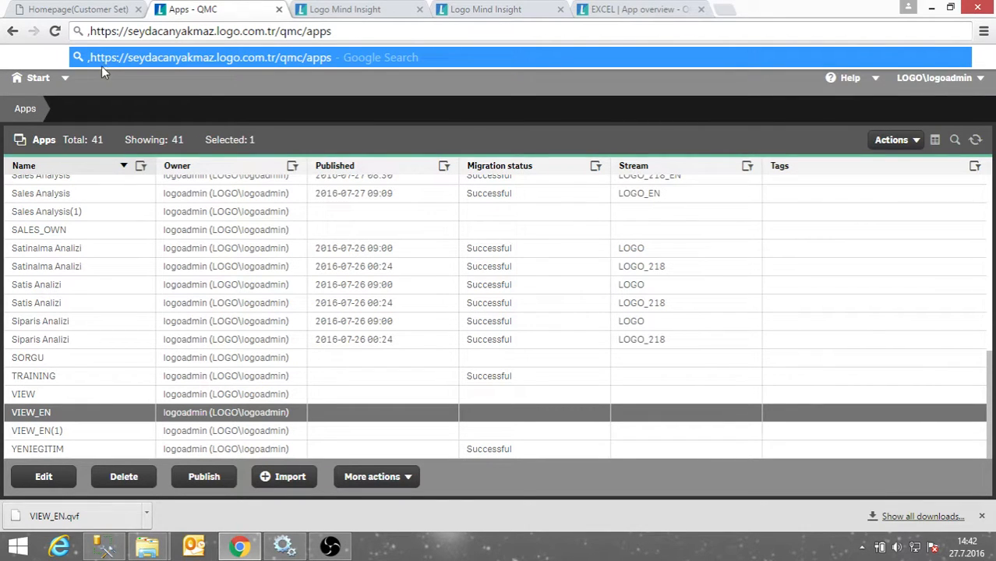
key("Home")
key("Delete")
key("Return")
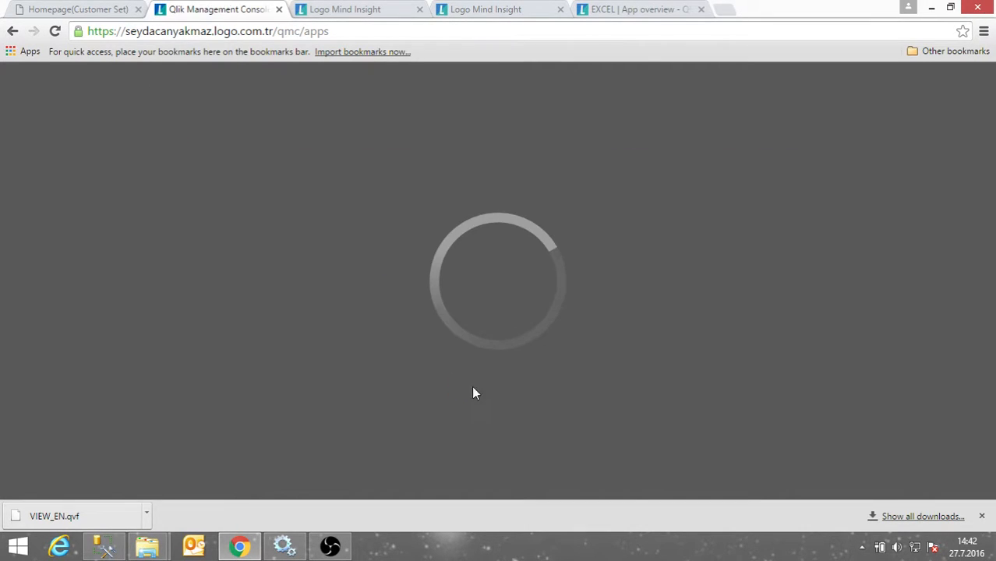
scroll(384, 410, "down", 1)
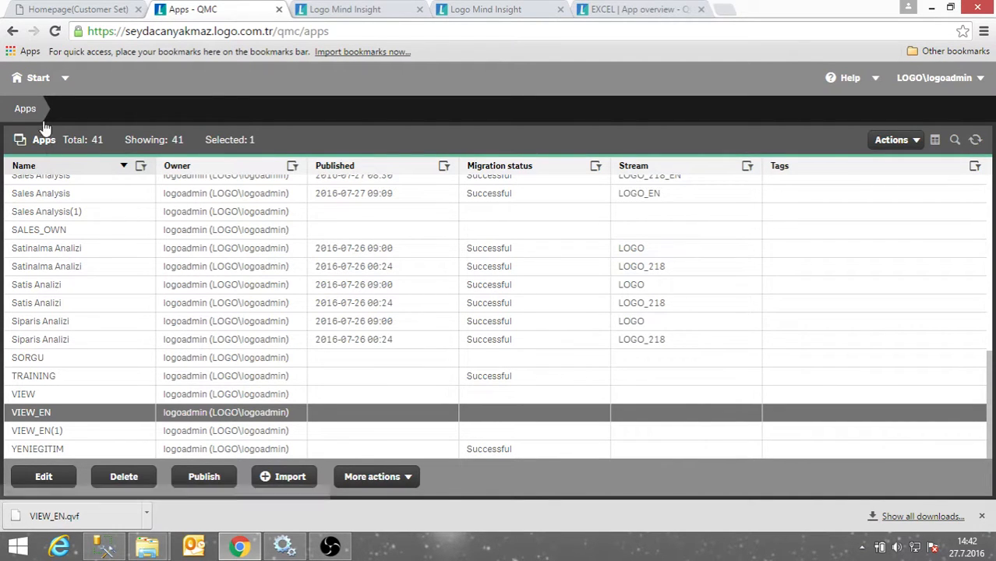
Browse the list of all 168 app objects, then switch to the hub tab.
left_click(17, 77)
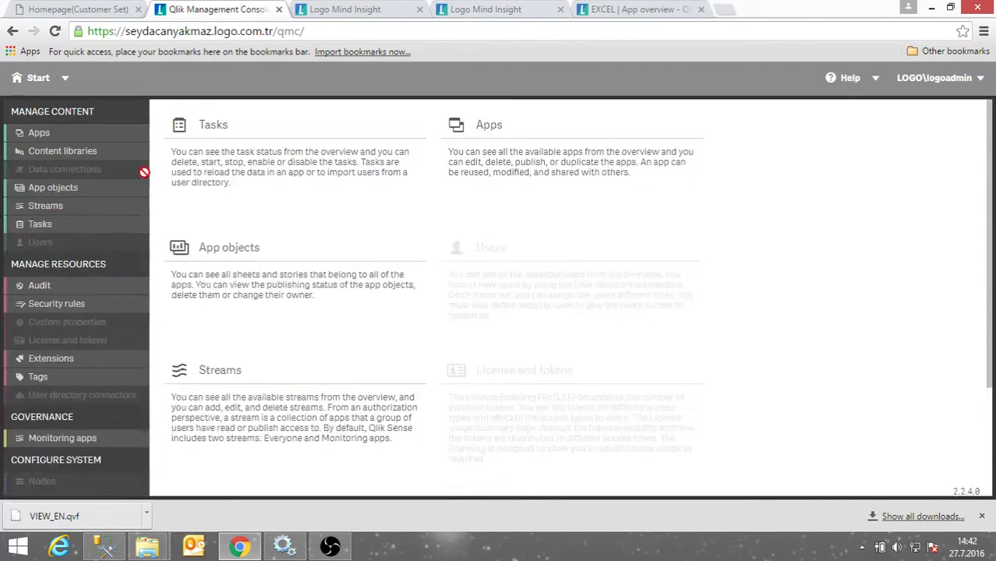
left_click(60, 193)
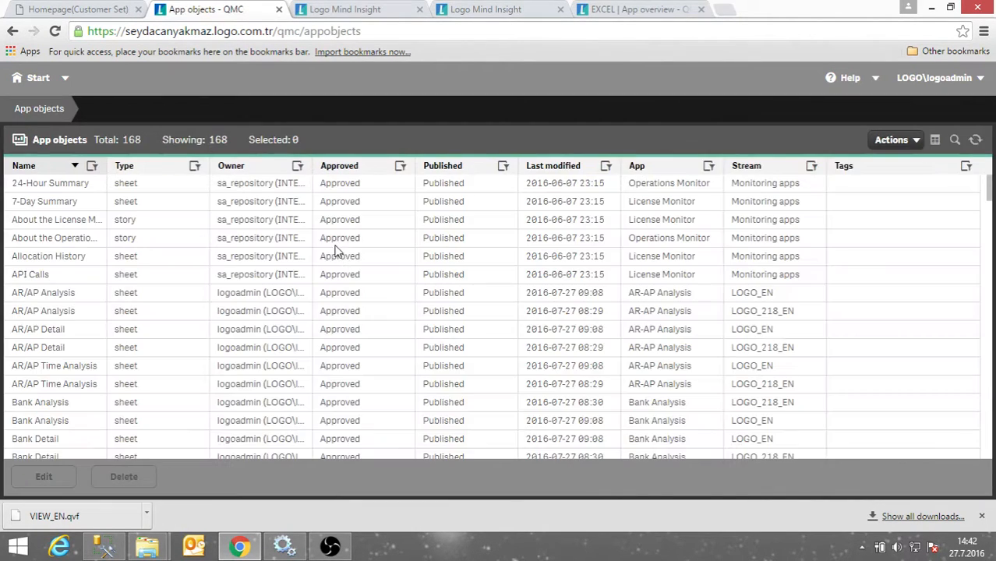
scroll(103, 299, "down", 2)
scroll(103, 300, "down", 7)
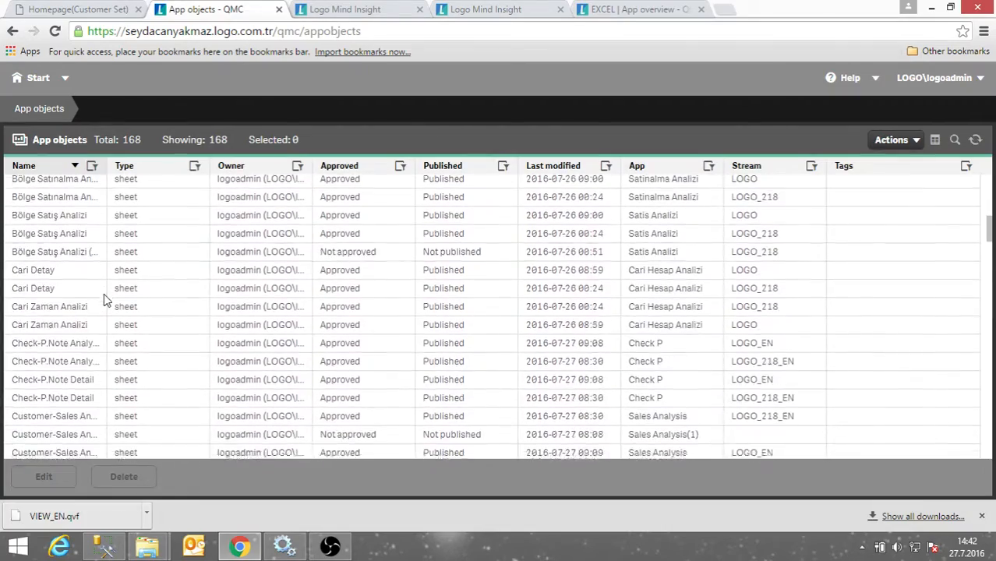
scroll(104, 304, "down", 3)
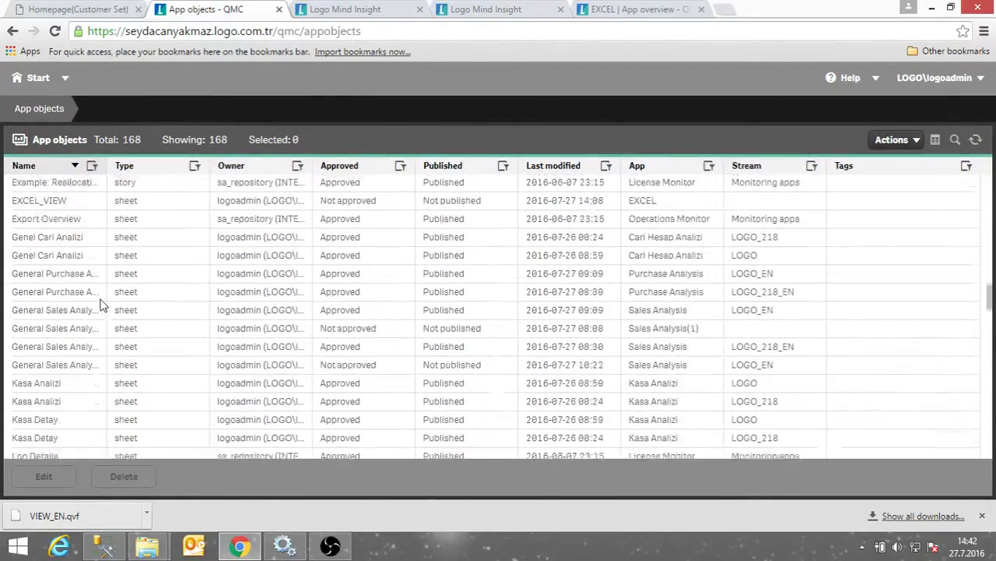
scroll(136, 270, "down", 6)
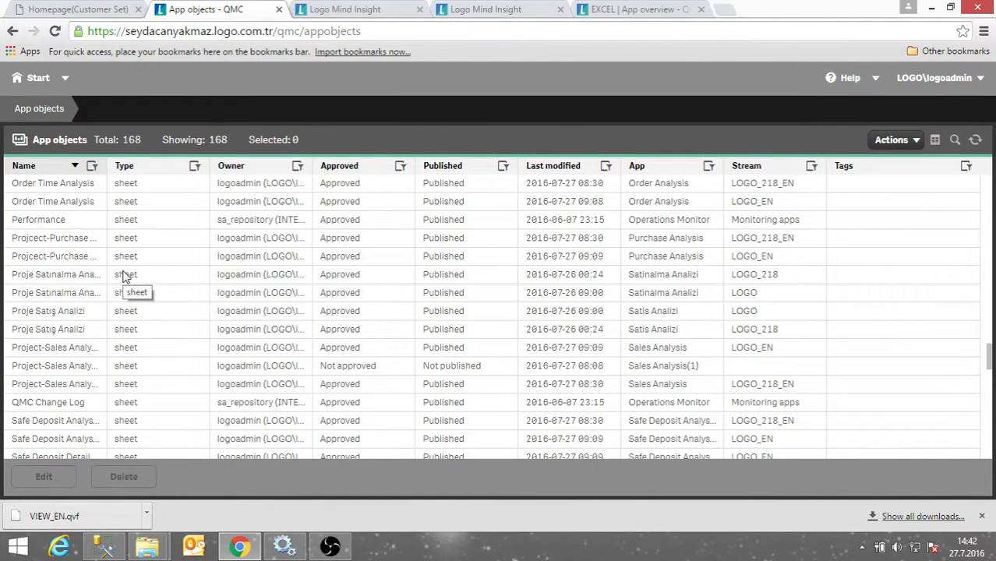
left_click(341, 9)
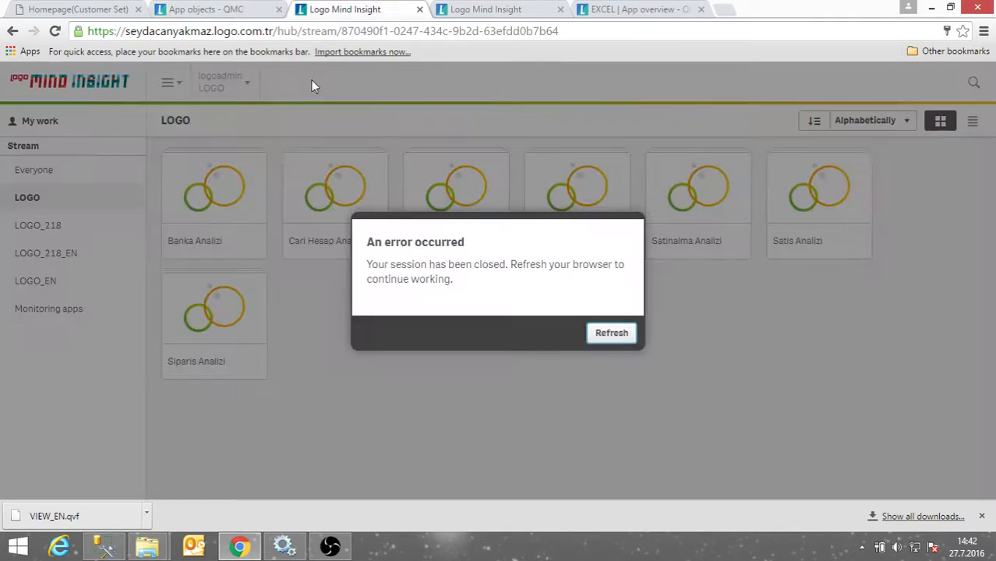
Refresh the hub, open SALES_OWN from My work, and return to the App objects list.
left_click(610, 334)
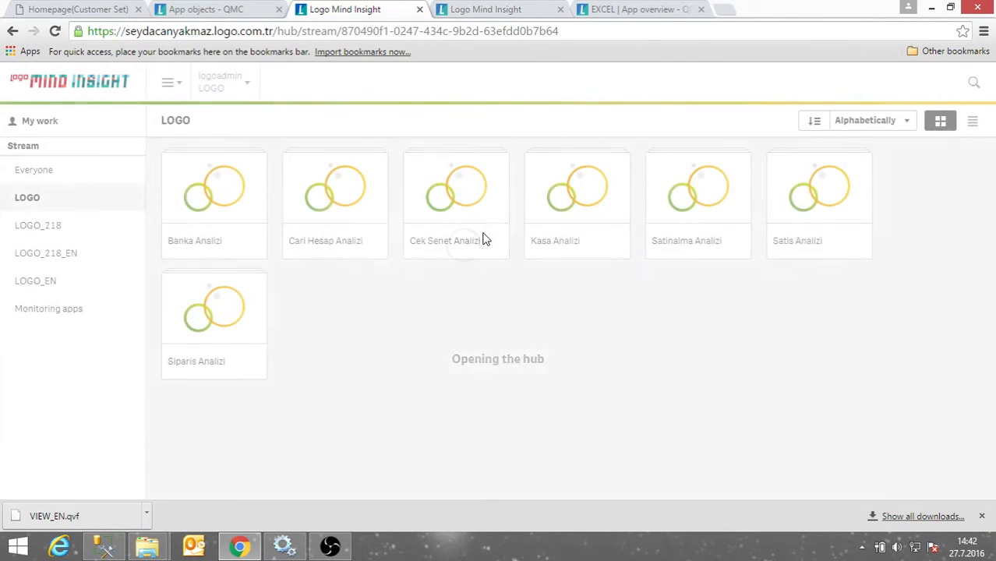
left_click(33, 122)
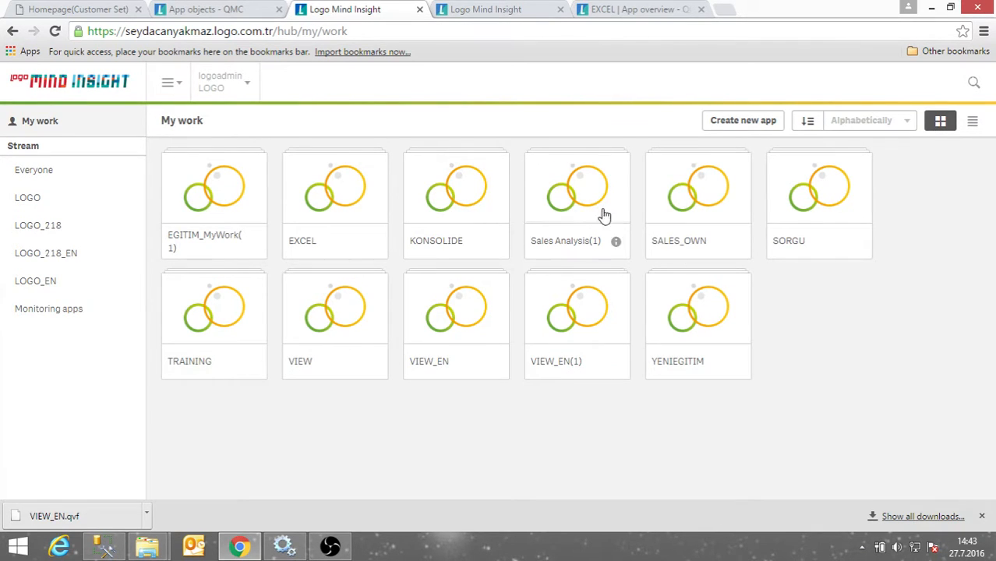
left_click(688, 212)
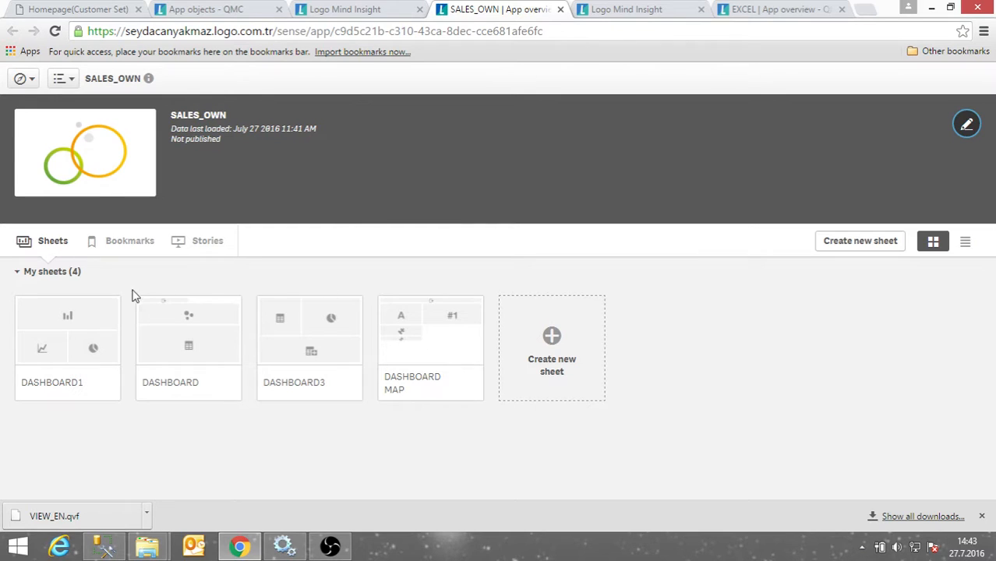
left_click(221, 16)
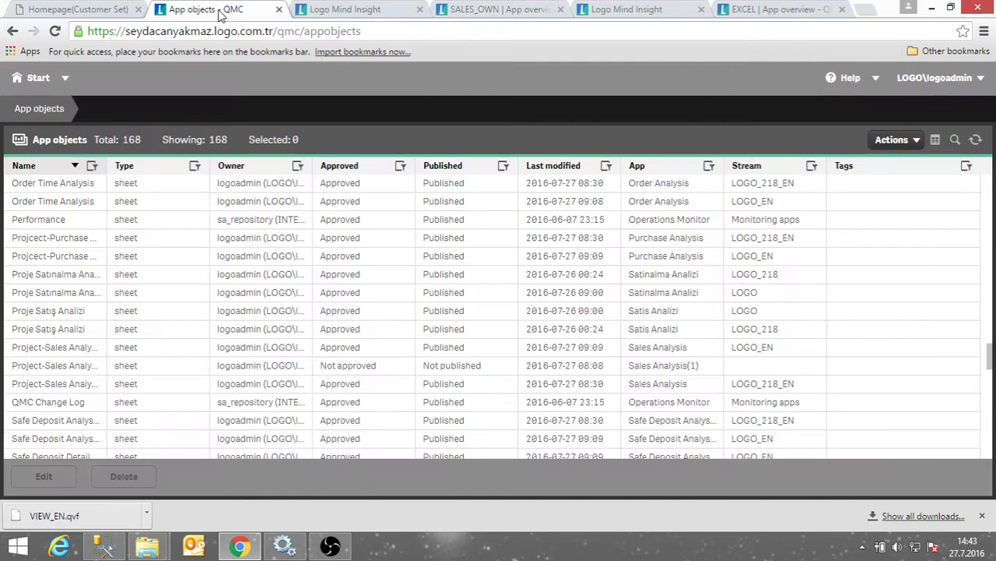
Filter app objects by app name SALES_O to show SALES_OWN's four sheets, and select DASHBOARD.
left_click(811, 166)
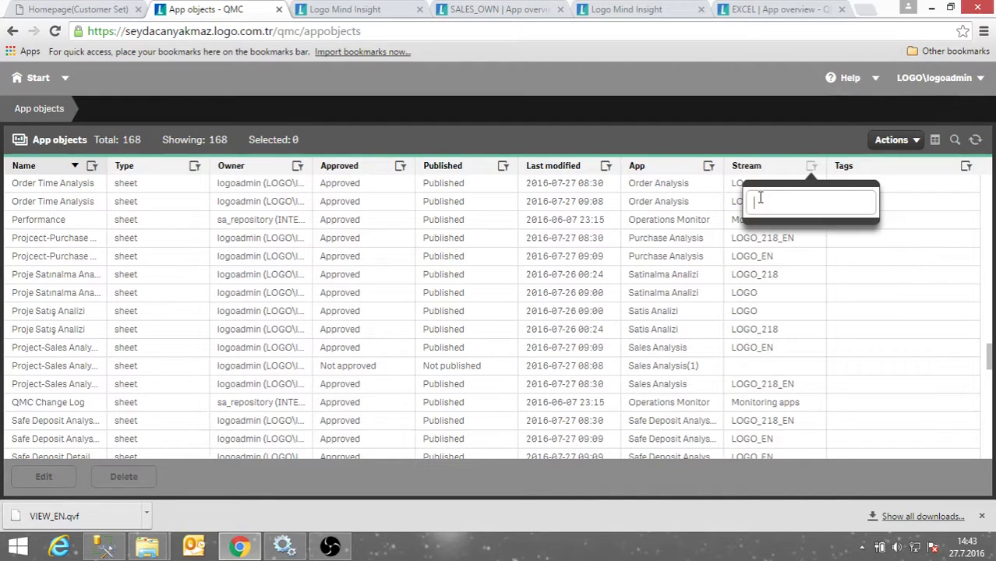
left_click(727, 141)
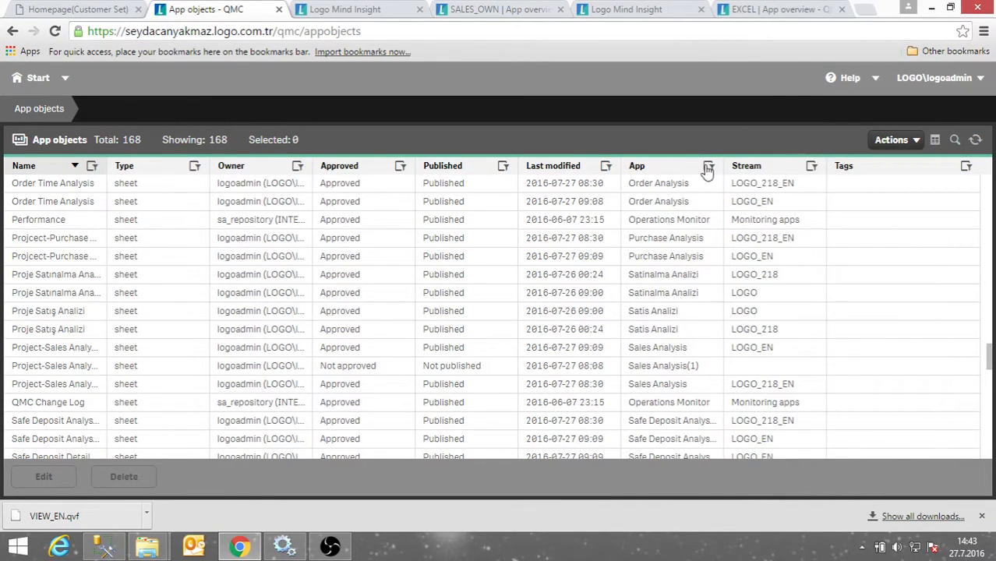
left_click(708, 166)
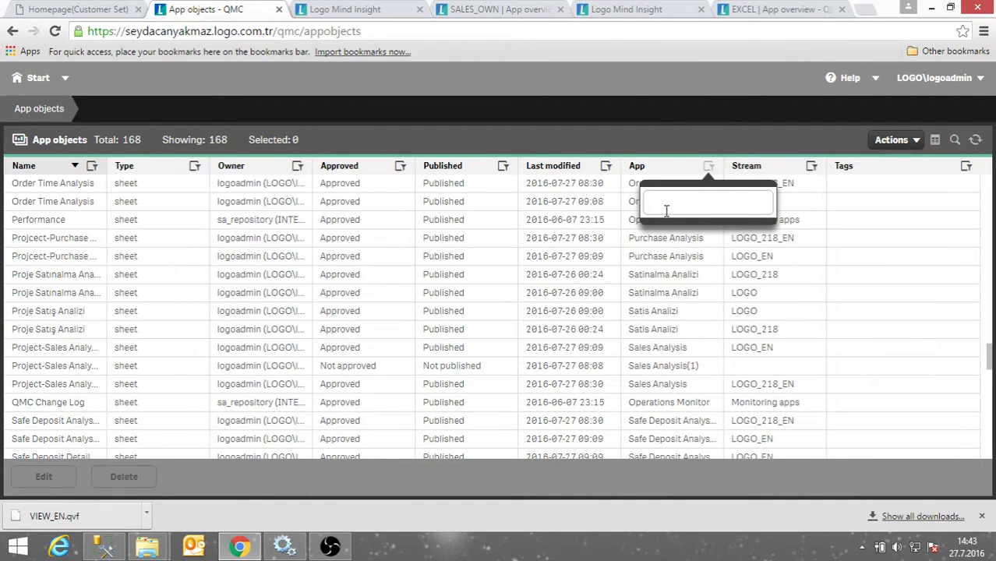
type("SALES_OWN")
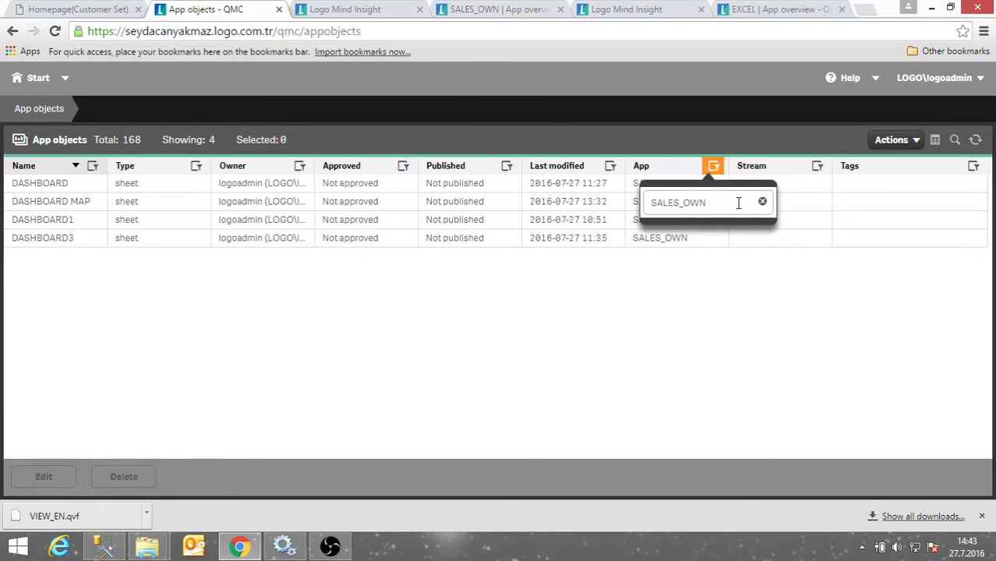
left_click(762, 202)
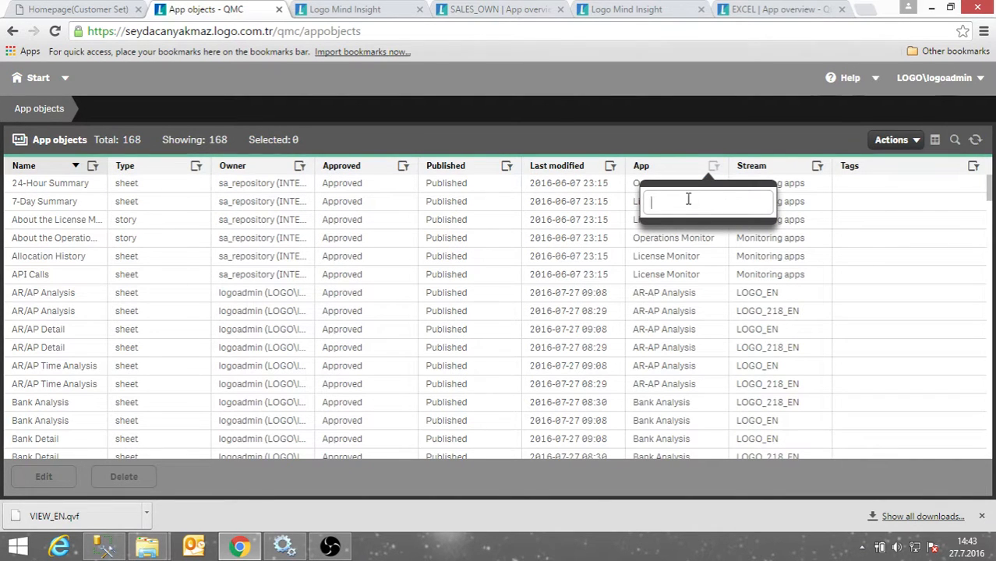
type("SALES_OWN")
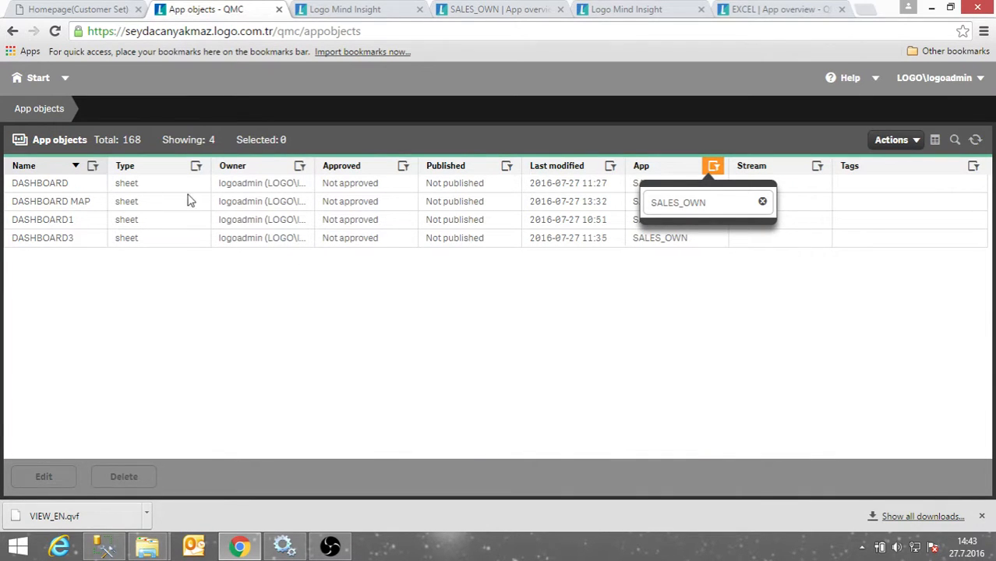
left_click(248, 192)
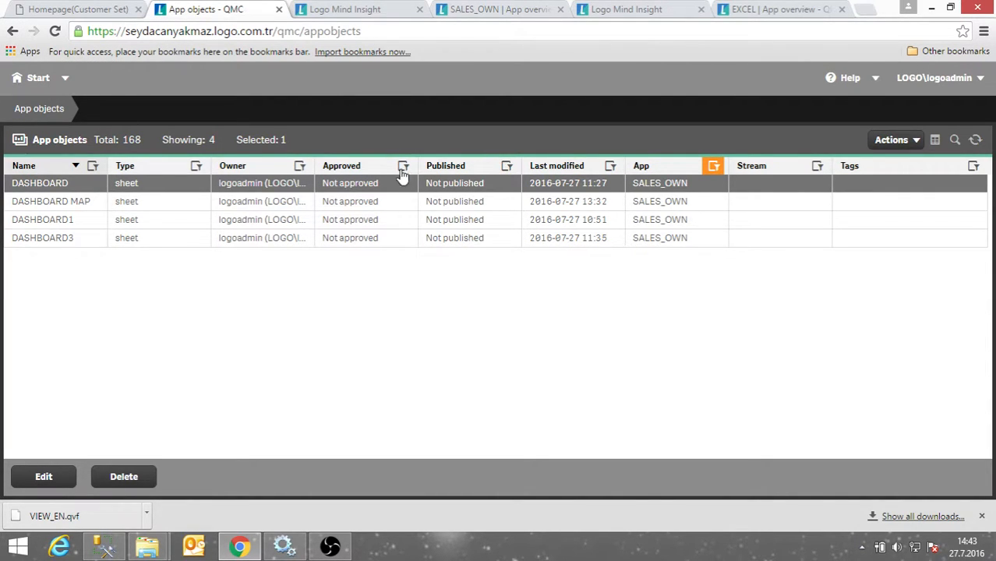
right_click(447, 189)
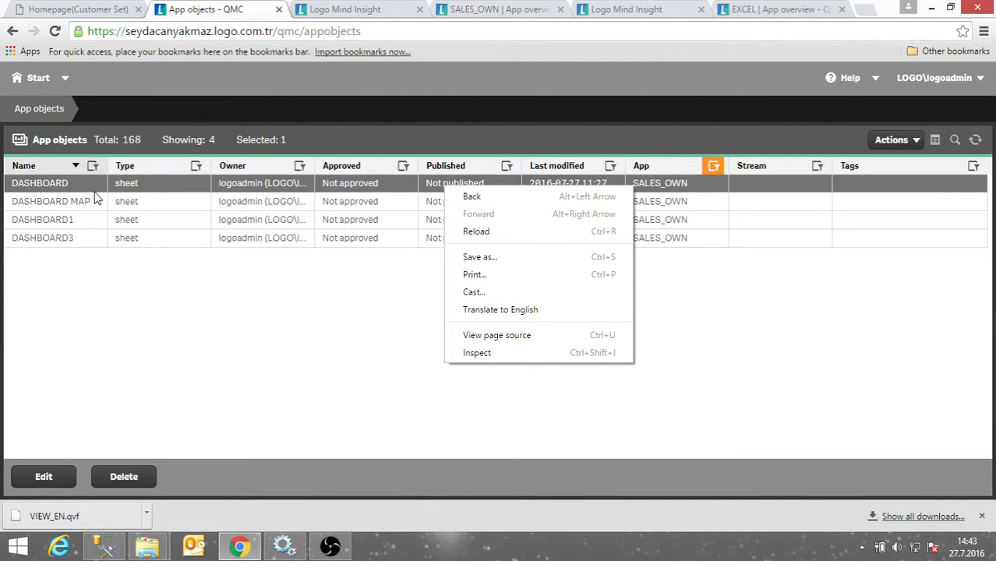
In the QMC Apps list, sort by stream and select the SALES_OWN app.
left_click(33, 80)
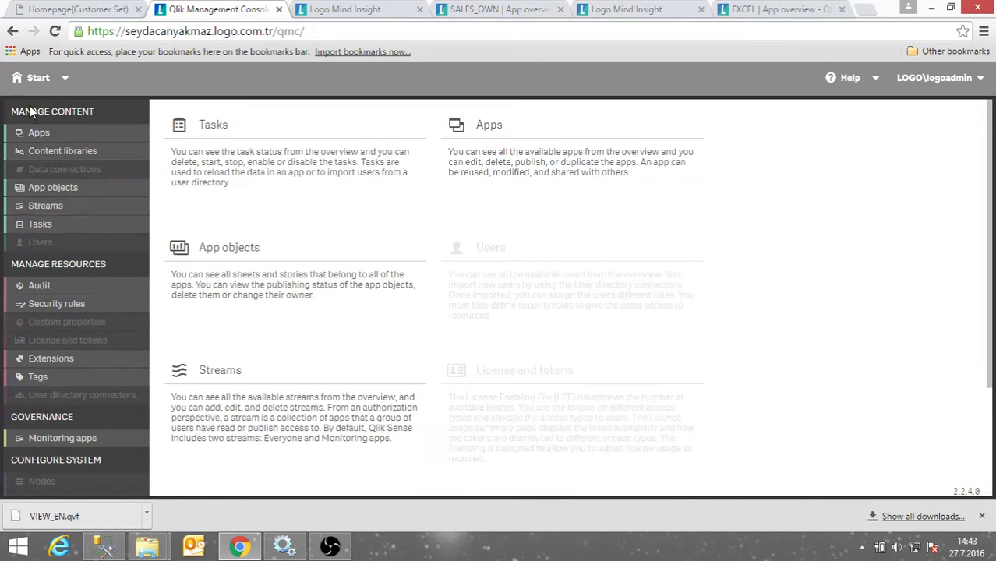
left_click(40, 134)
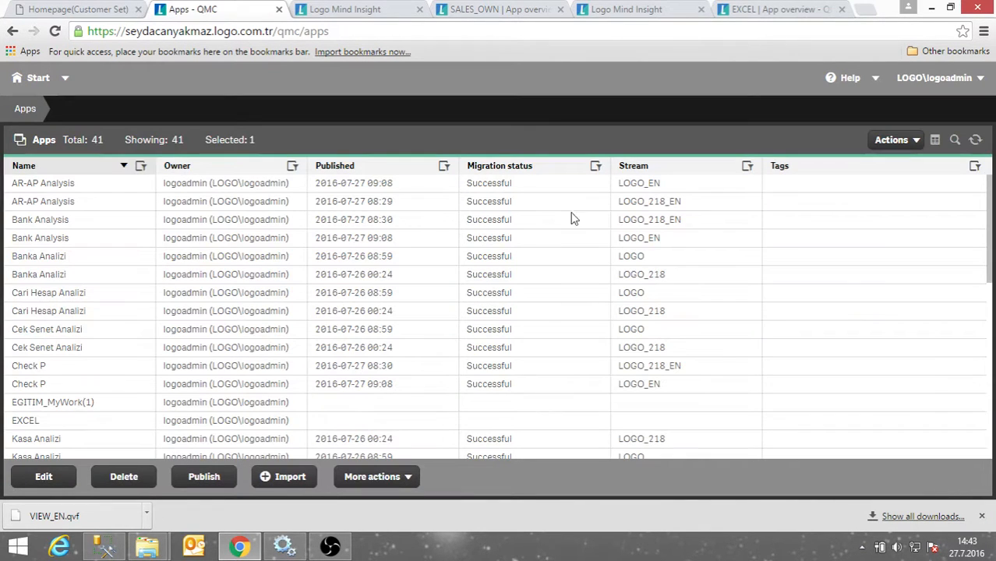
left_click(733, 172)
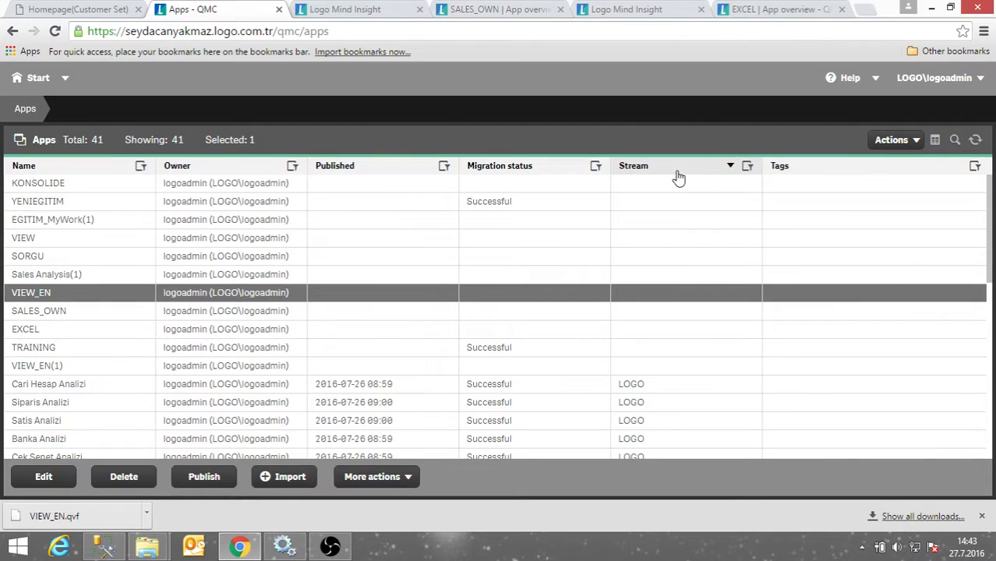
left_click(670, 172)
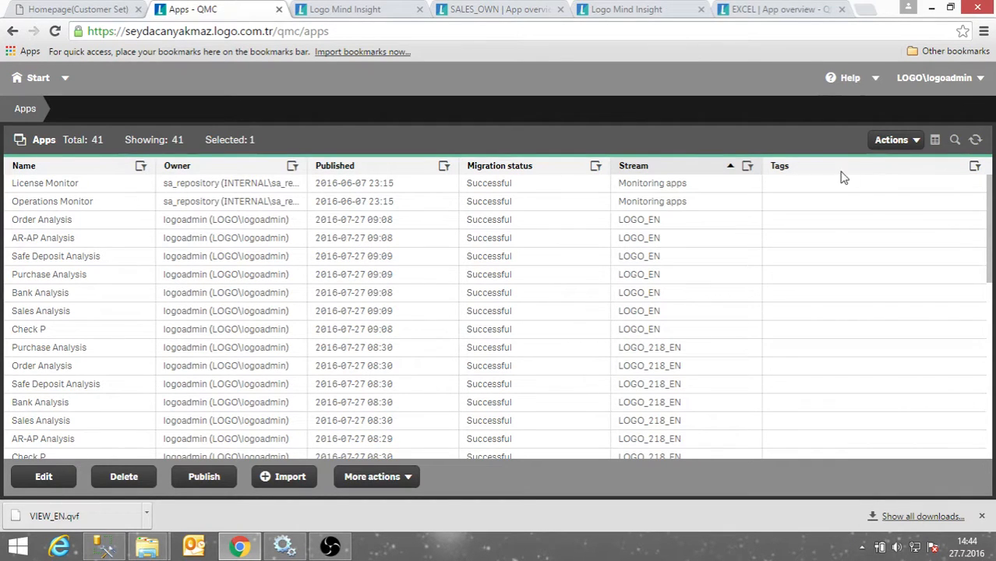
scroll(193, 423, "down", 6)
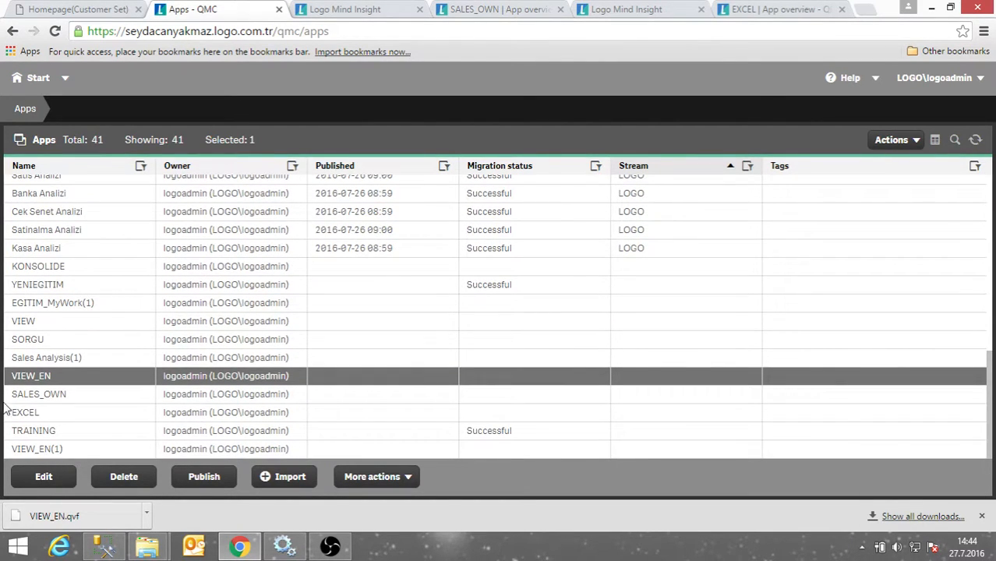
left_click(44, 395)
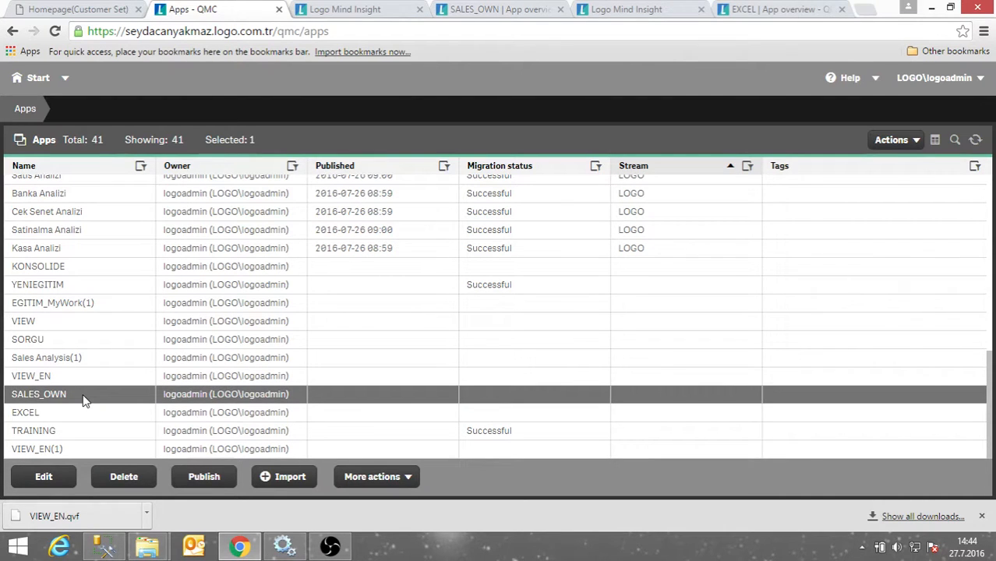
Publish SALES_OWN to the Everyone stream.
left_click(207, 485)
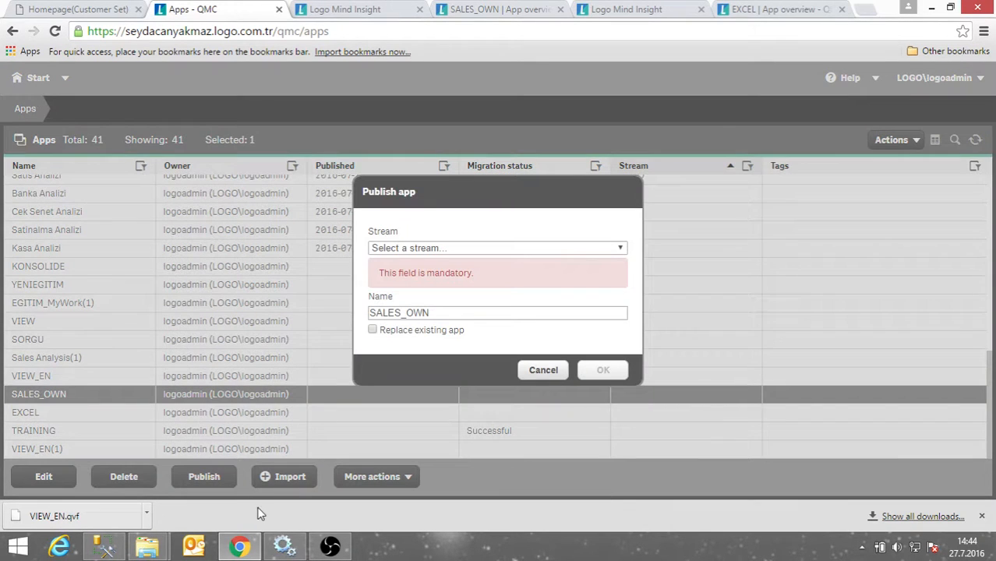
left_click(455, 248)
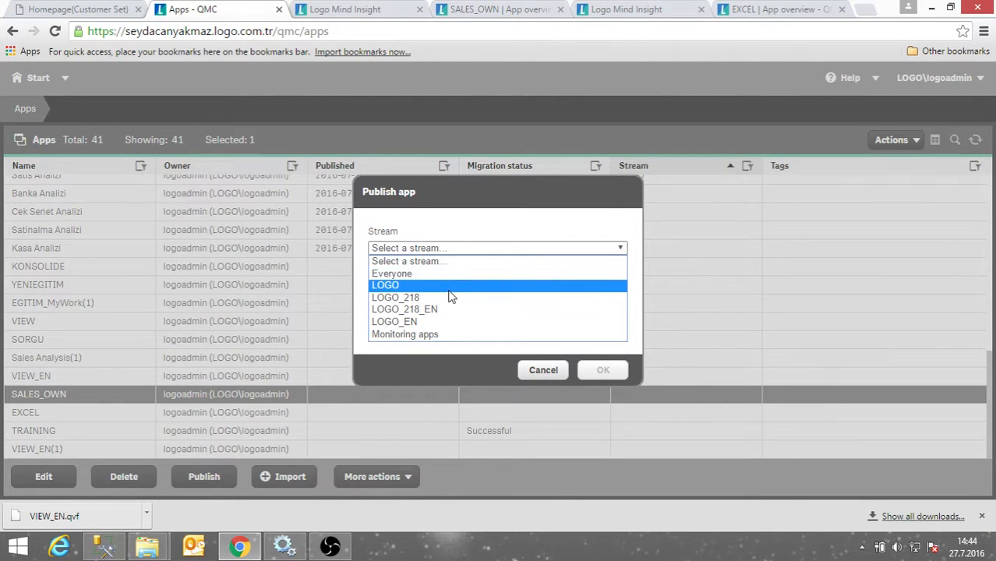
left_click(381, 12)
left_click(380, 13)
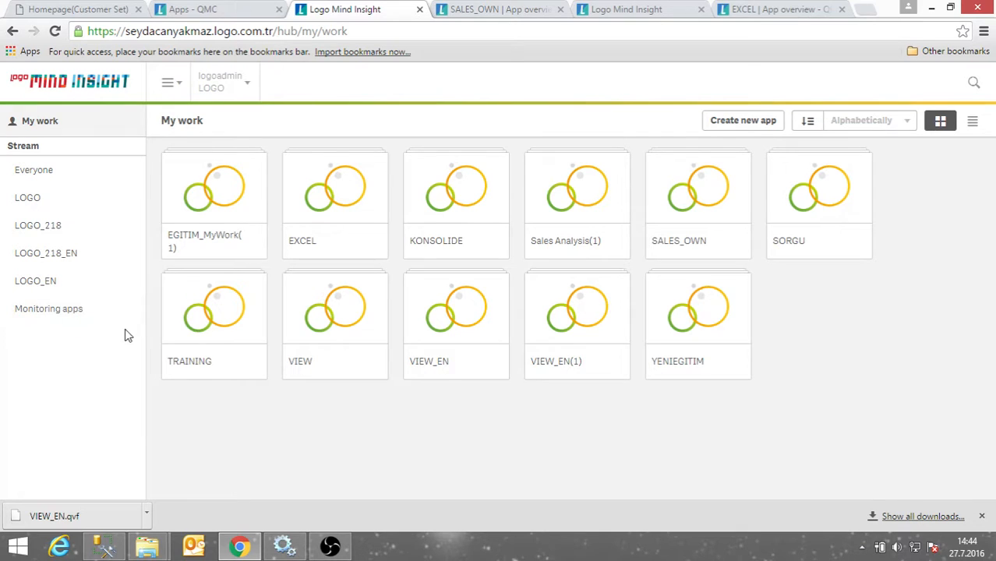
left_click(201, 9)
left_click(445, 251)
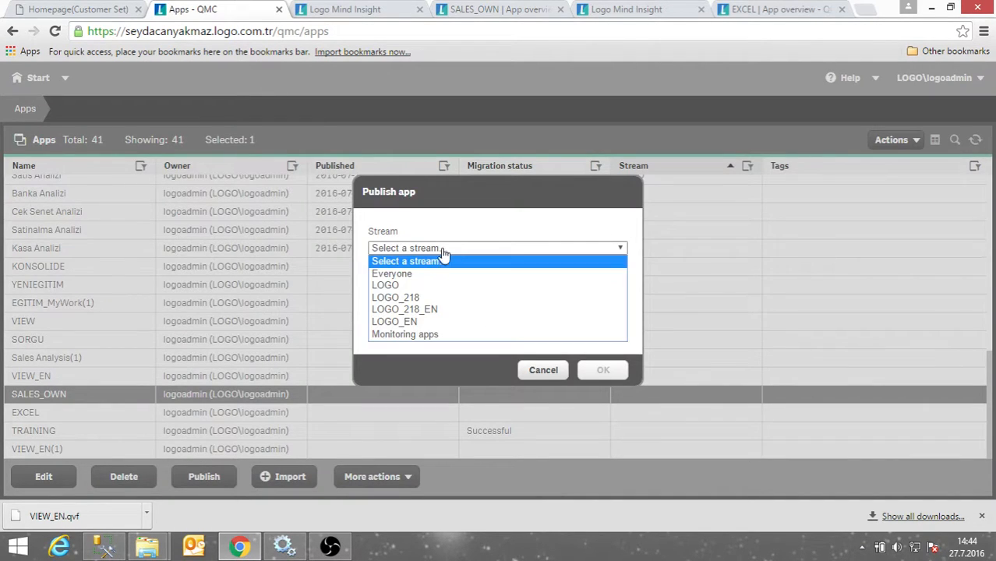
left_click(402, 277)
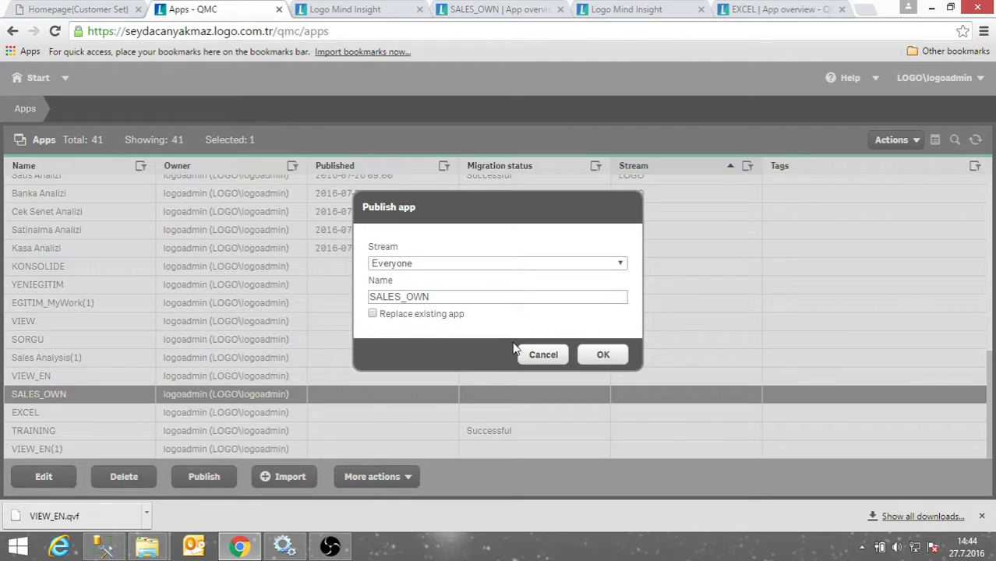
left_click(601, 356)
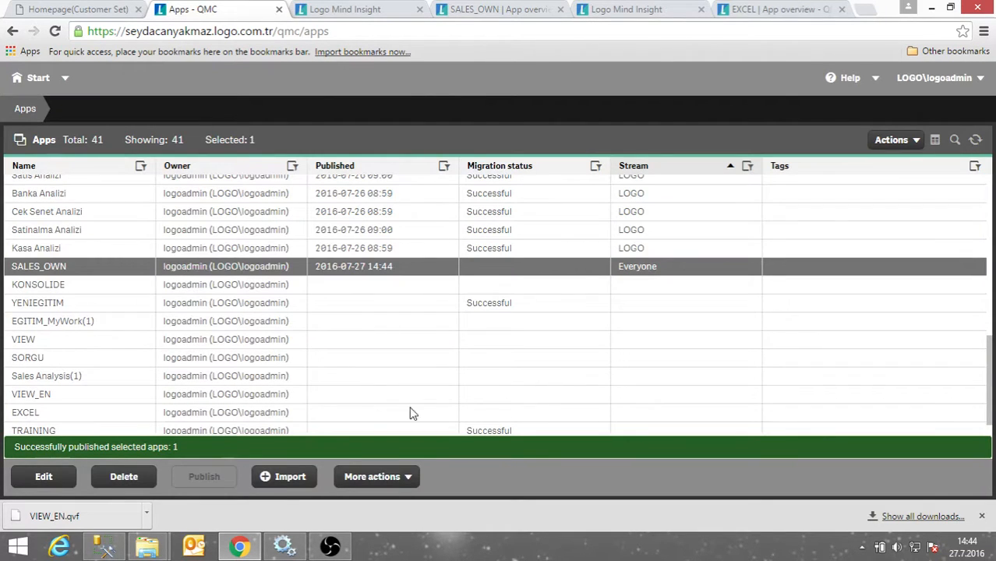
Open the SALES_OWN app from the hub's Everyone stream.
left_click(359, 10)
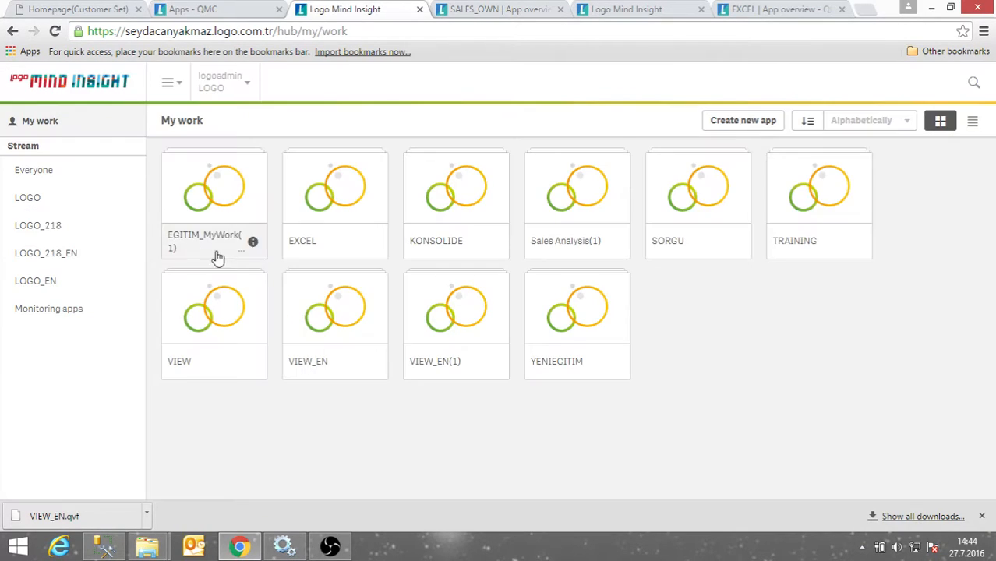
left_click(35, 173)
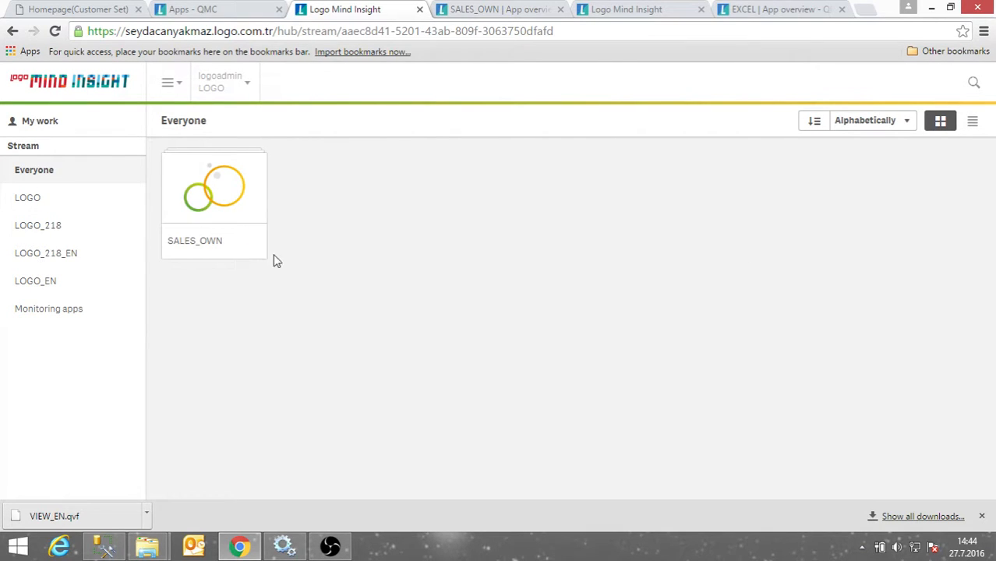
mouse_move(185, 258)
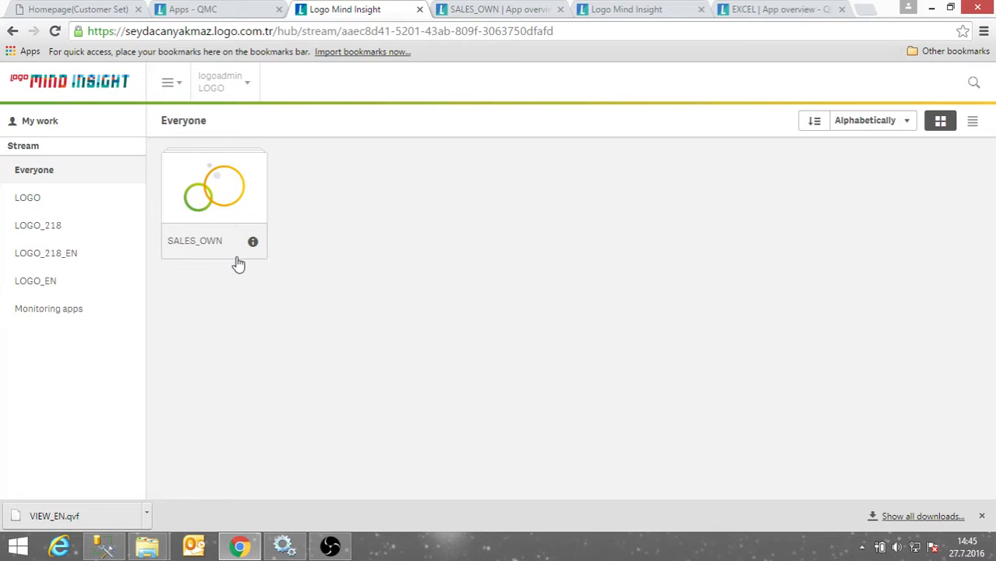
left_click(41, 124)
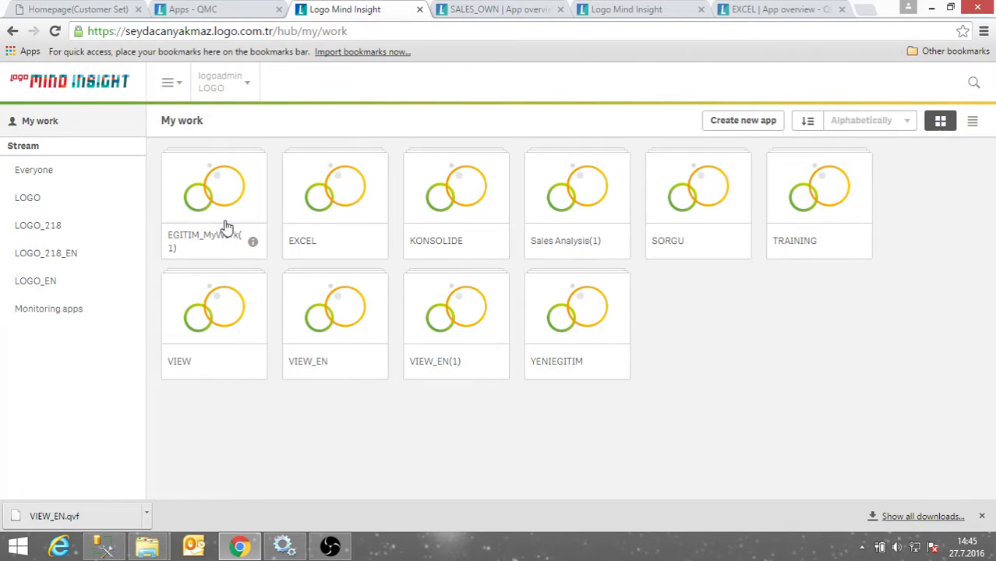
left_click(48, 177)
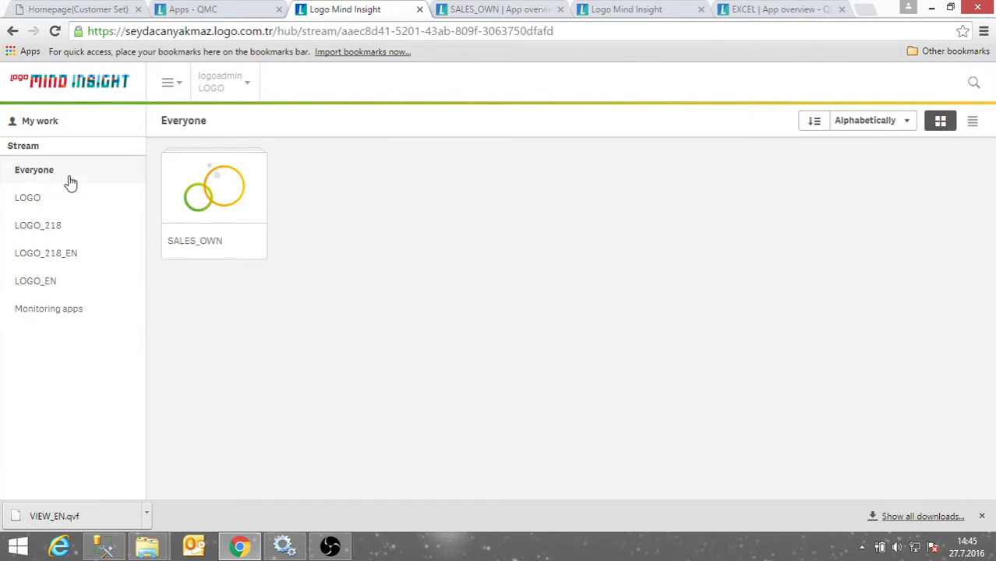
right_click(193, 205)
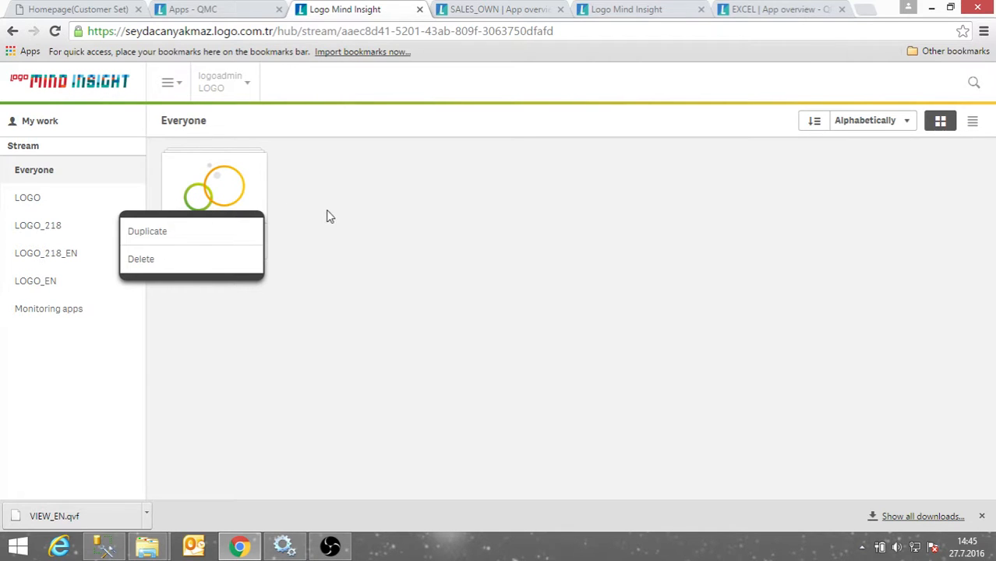
left_click(286, 215)
left_click(198, 196)
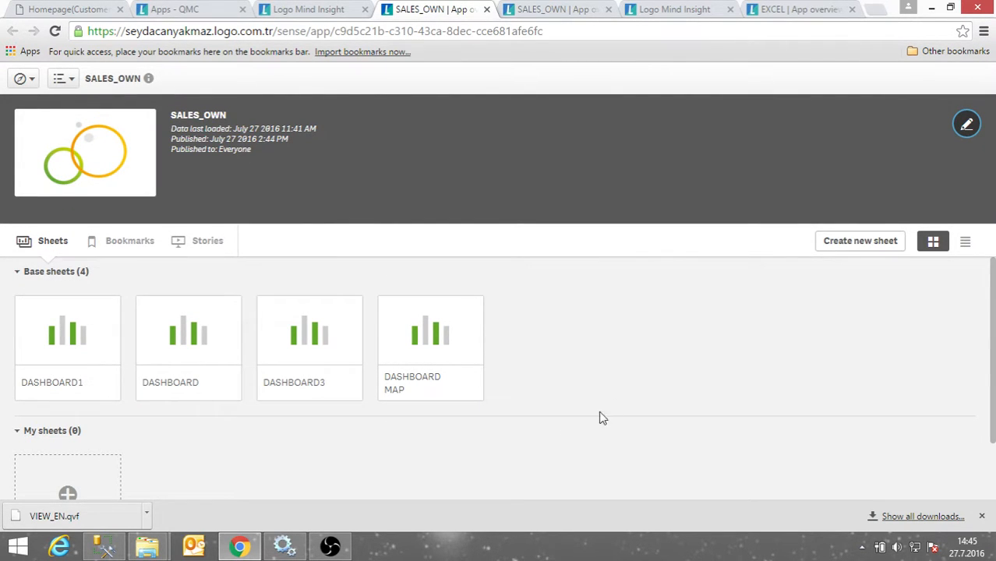
Open the published DASHBOARD1 sheet and duplicate it as an editable copy.
left_click(76, 347)
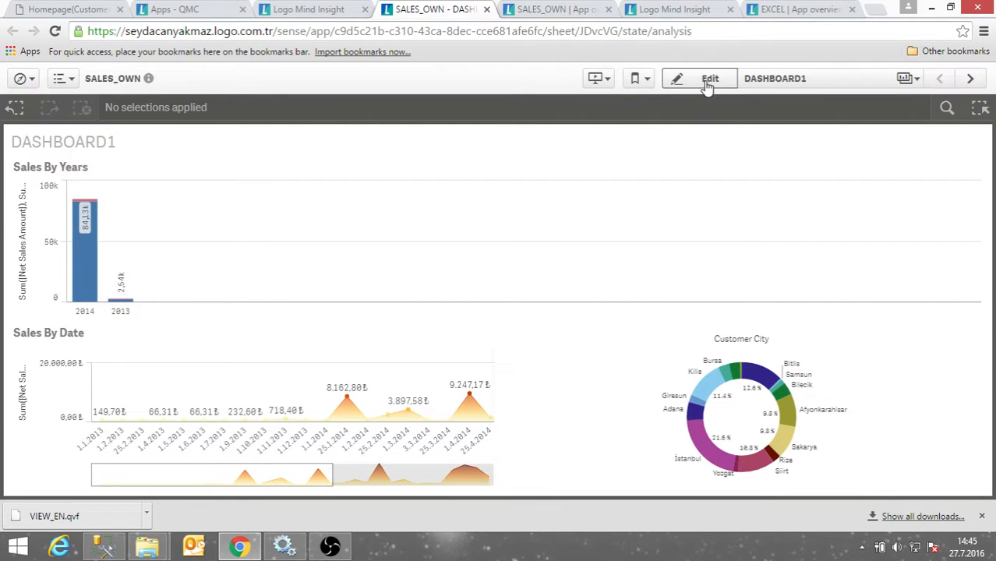
left_click(709, 79)
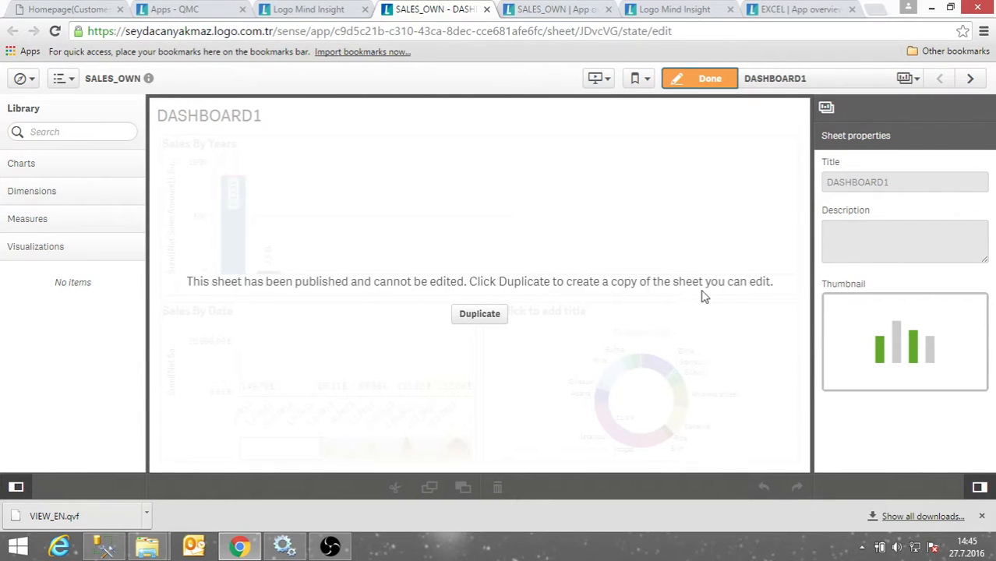
left_click(475, 318)
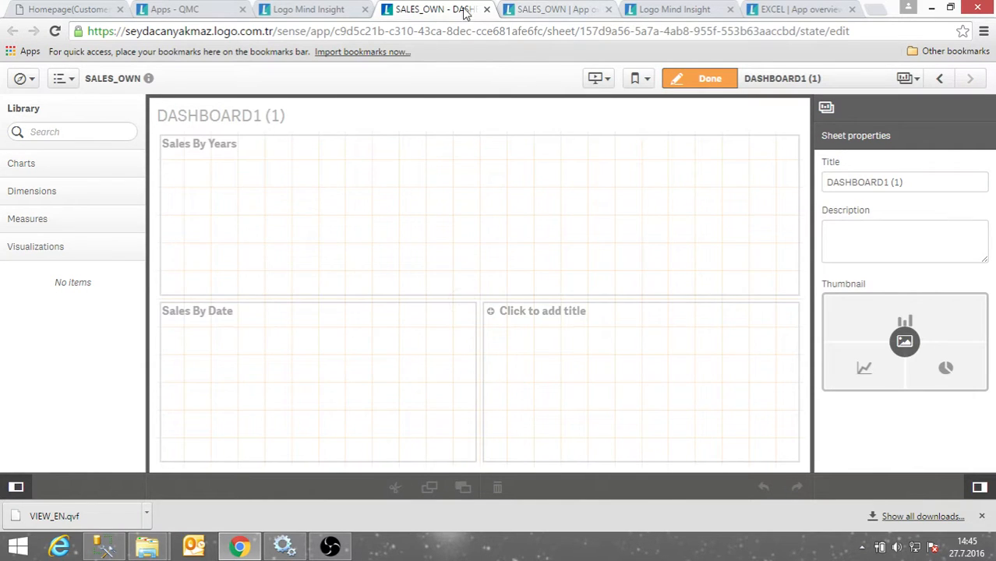
Return to SALES_OWN's app overview to see DASHBOARD1 (1) under My sheets.
left_click(324, 10)
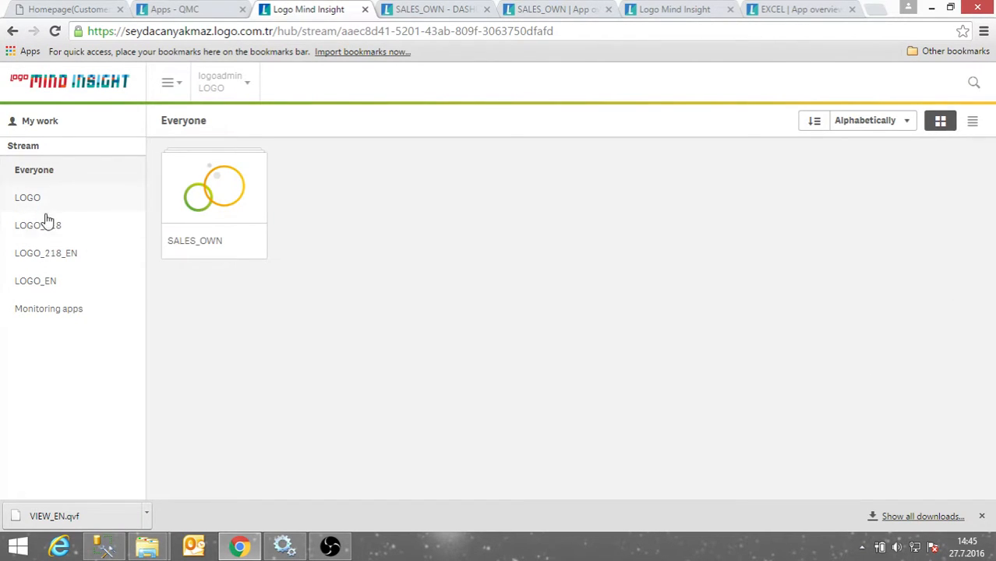
left_click(432, 9)
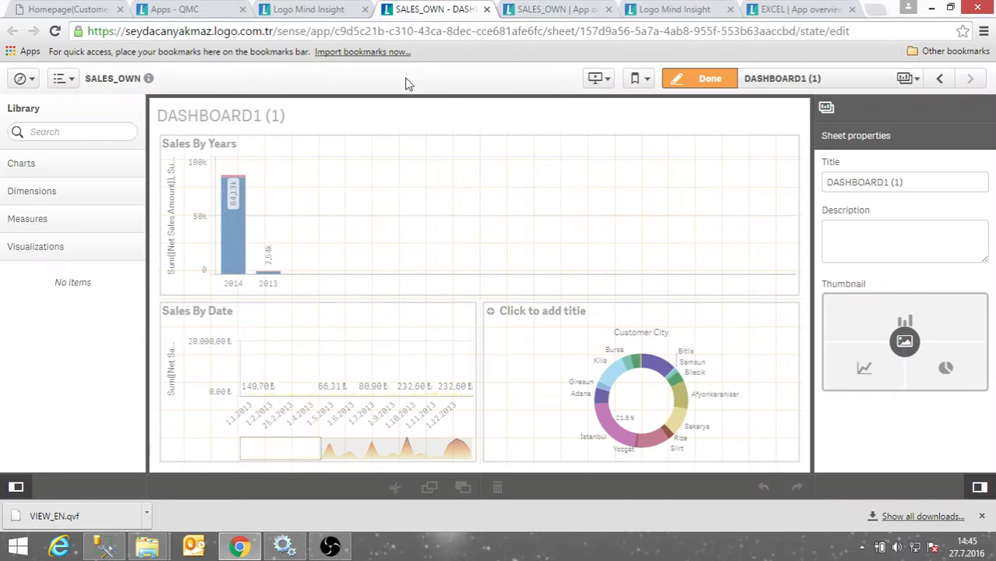
left_click(21, 78)
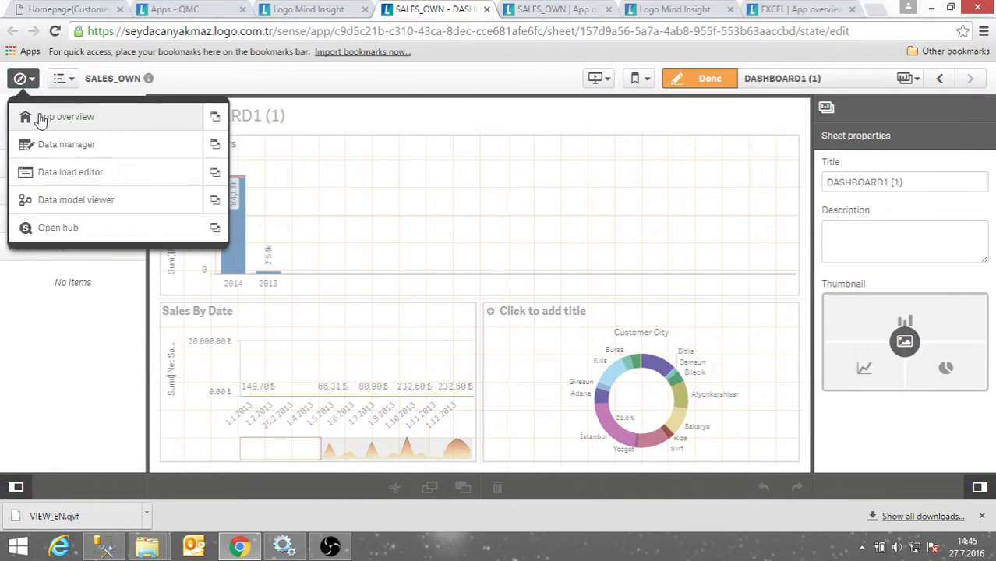
left_click(35, 115)
scroll(62, 467, "down", 2)
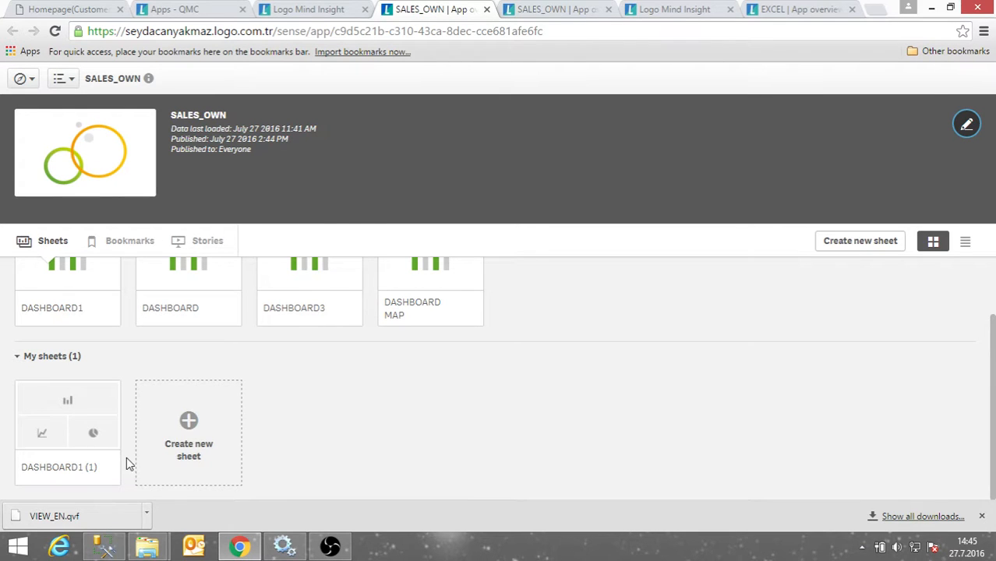
scroll(205, 403, "up", 1)
scroll(205, 403, "up", 1)
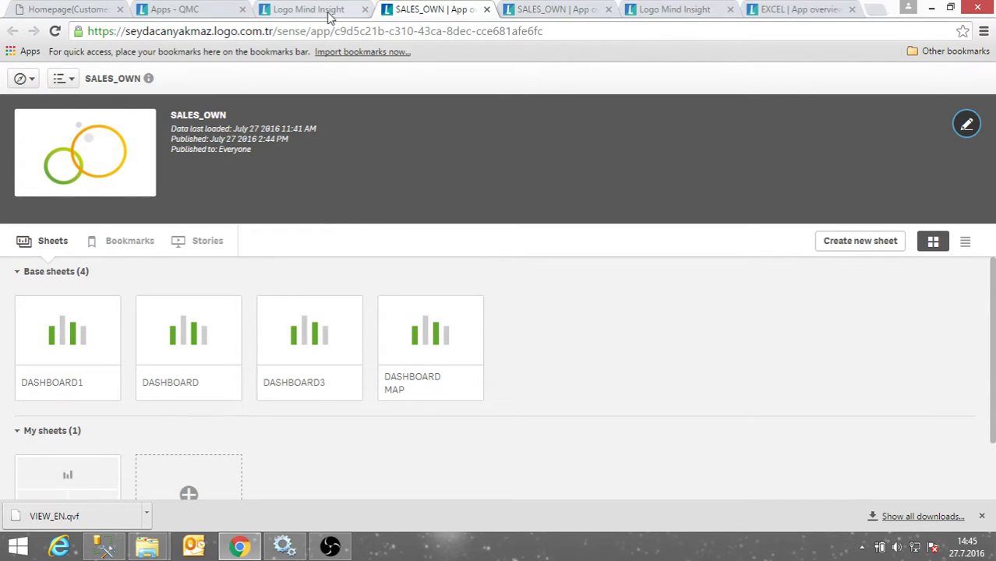
Duplicate SALES_OWN from the Everyone stream into My work, then return to QMC Apps.
left_click(330, 16)
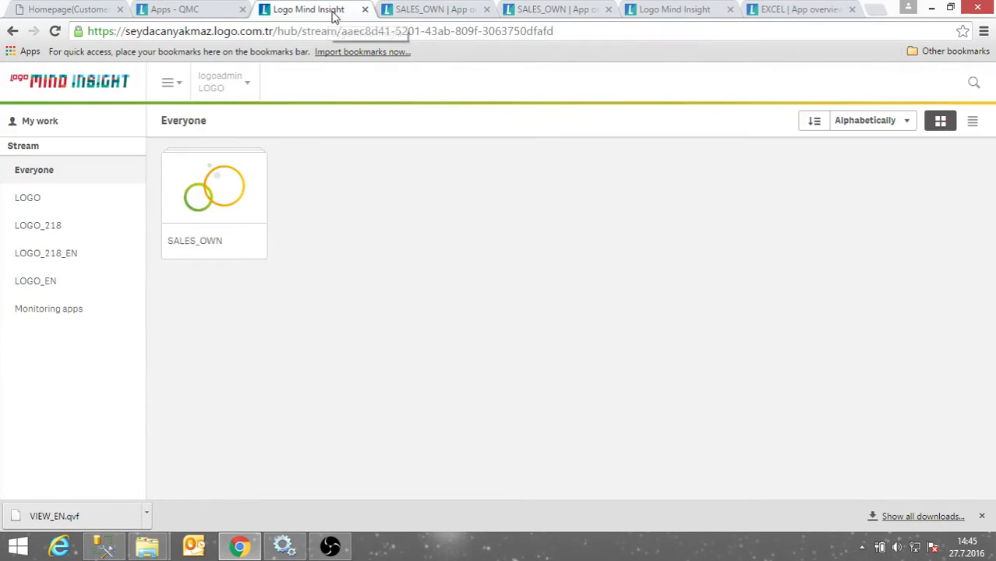
right_click(217, 197)
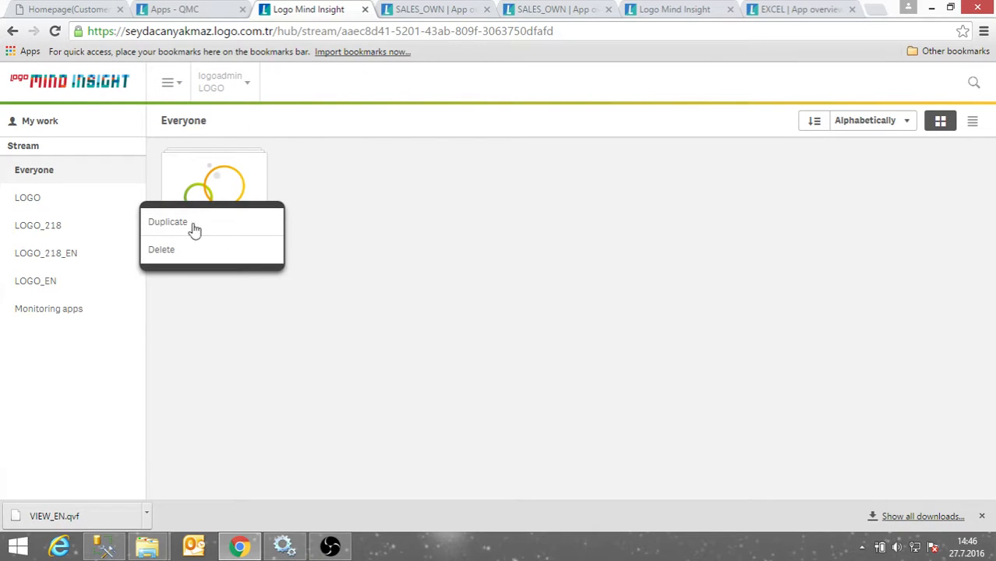
left_click(205, 223)
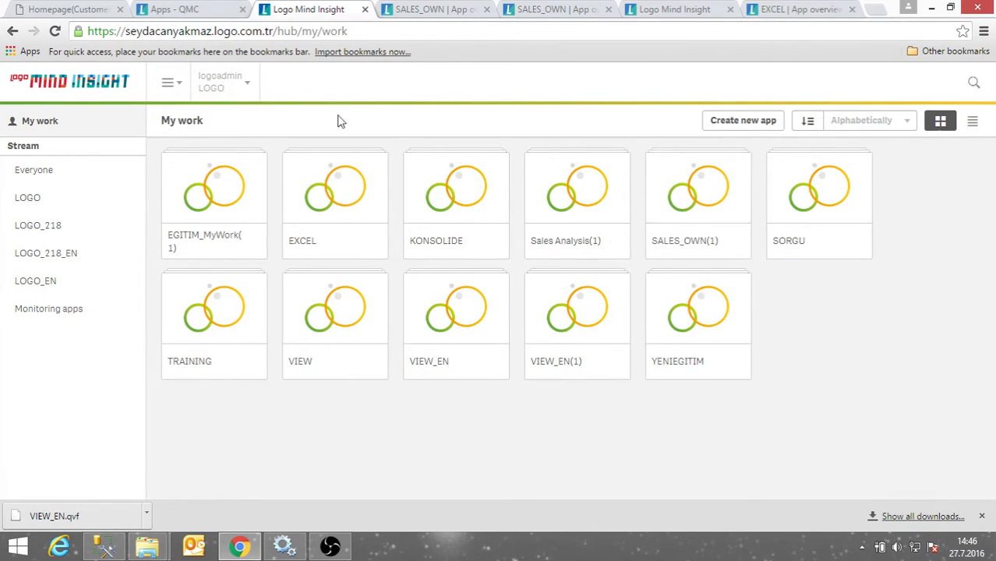
left_click(204, 12)
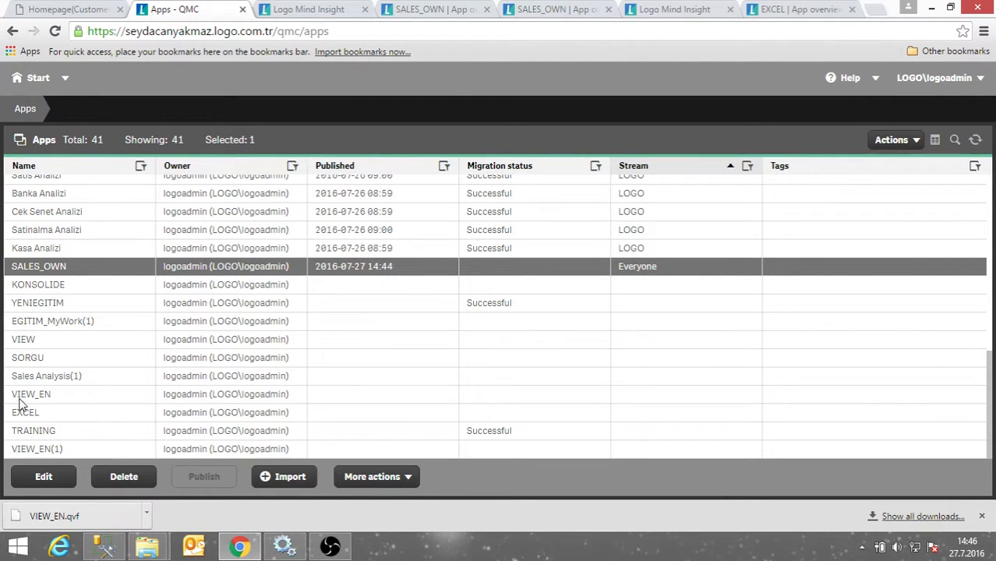
Create a new stream named TRAINING under Streams and apply it.
left_click(18, 81)
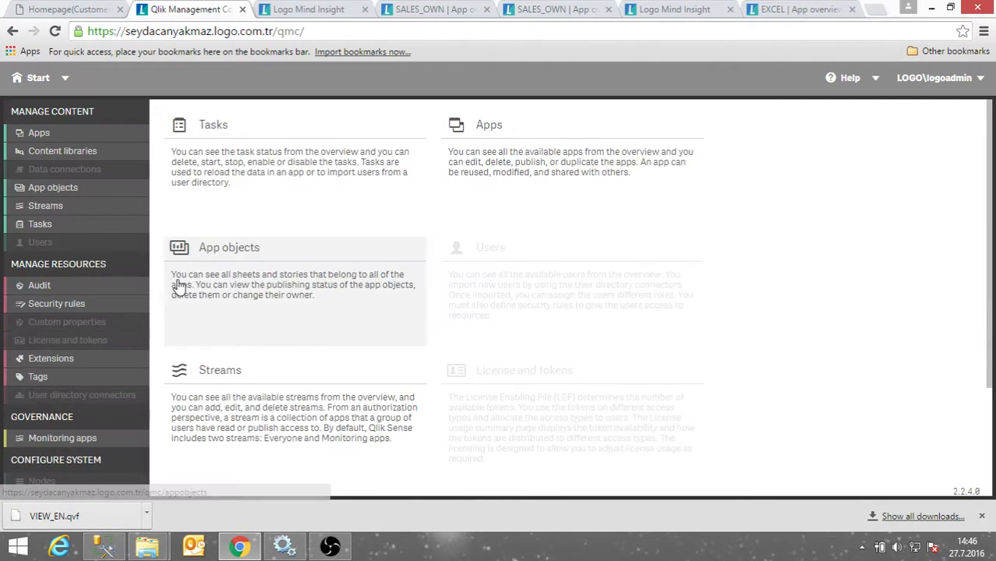
left_click(59, 209)
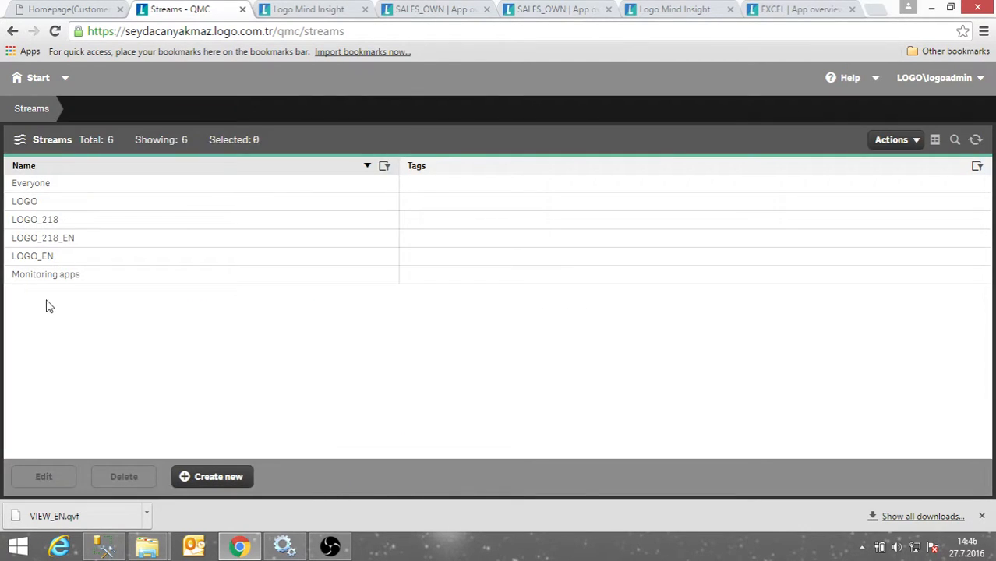
left_click(209, 479)
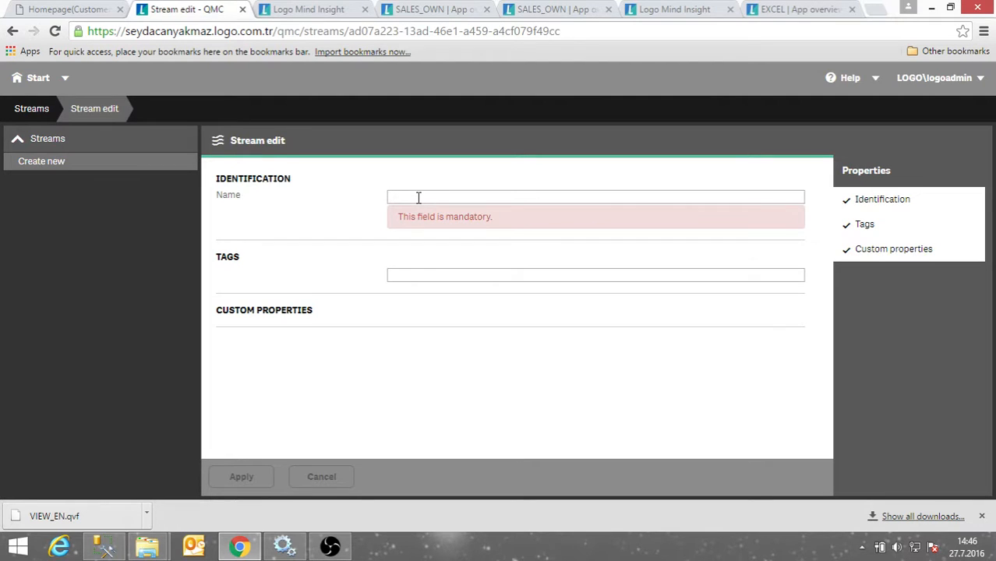
type("TR")
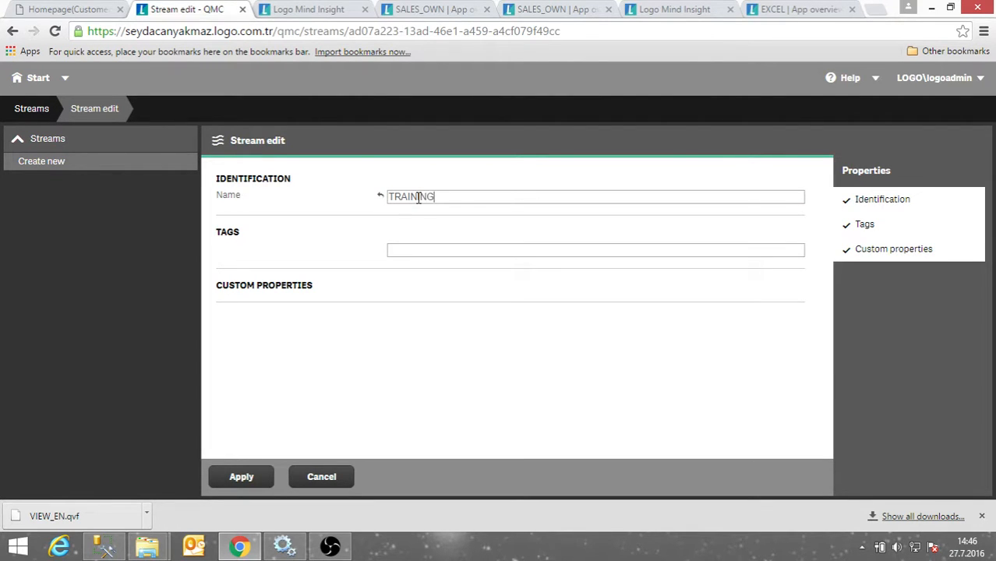
type("AINING")
left_click(218, 479)
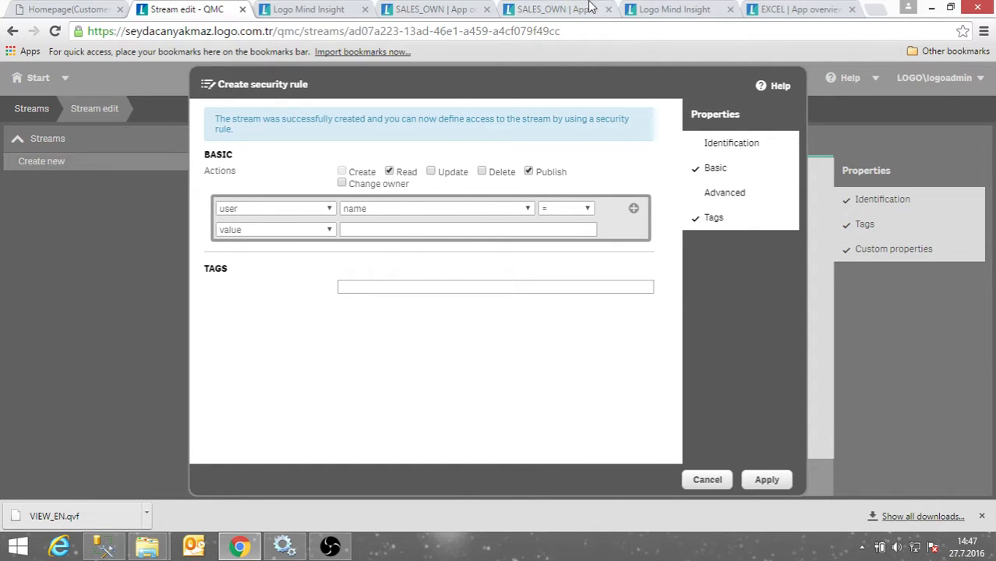
Reload the hub page so it picks up the new stream.
left_click(424, 10)
left_click(313, 14)
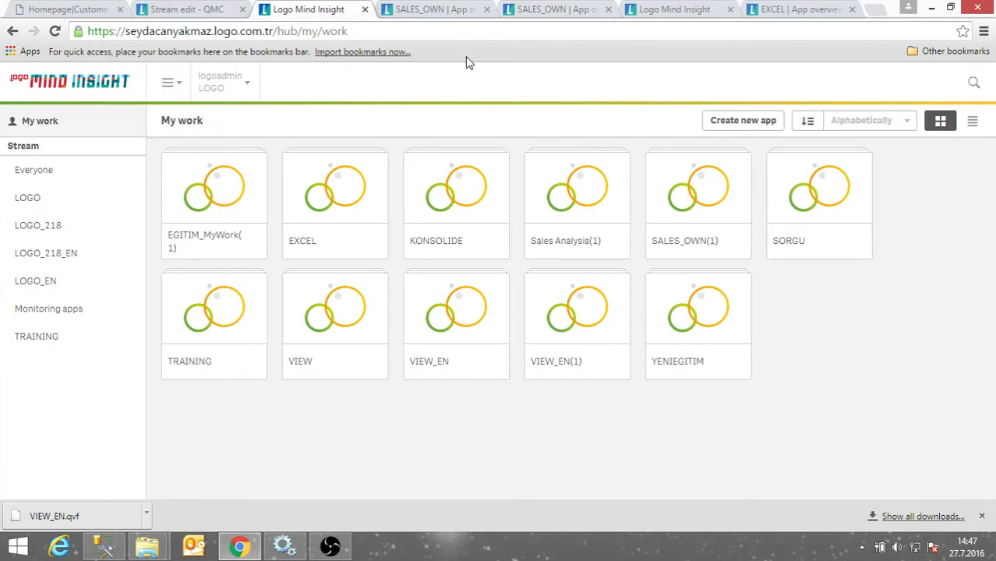
left_click(168, 31)
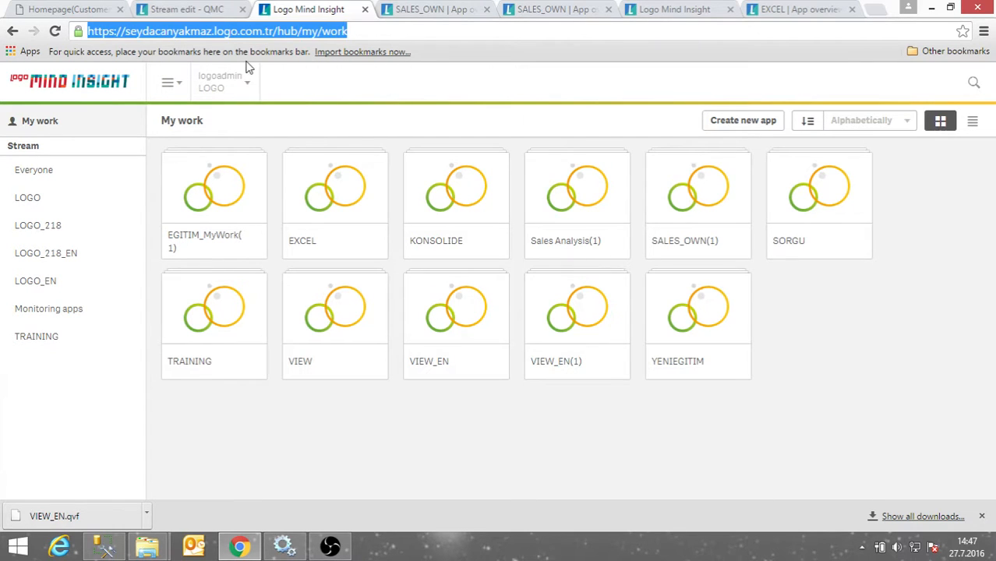
key("Return")
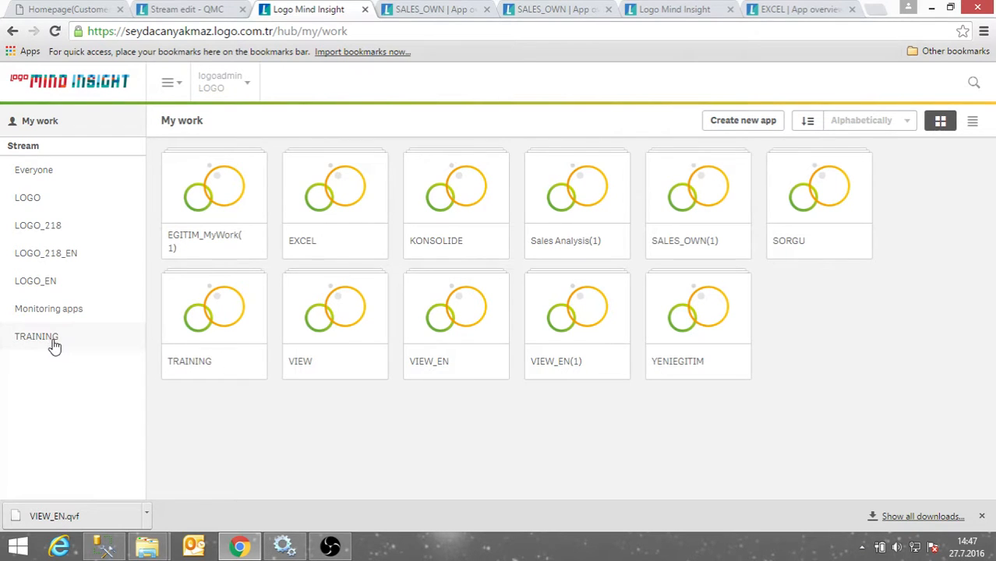
Save the TRAINING security rule with Read only and Publish unchecked, then view the hub.
left_click(201, 11)
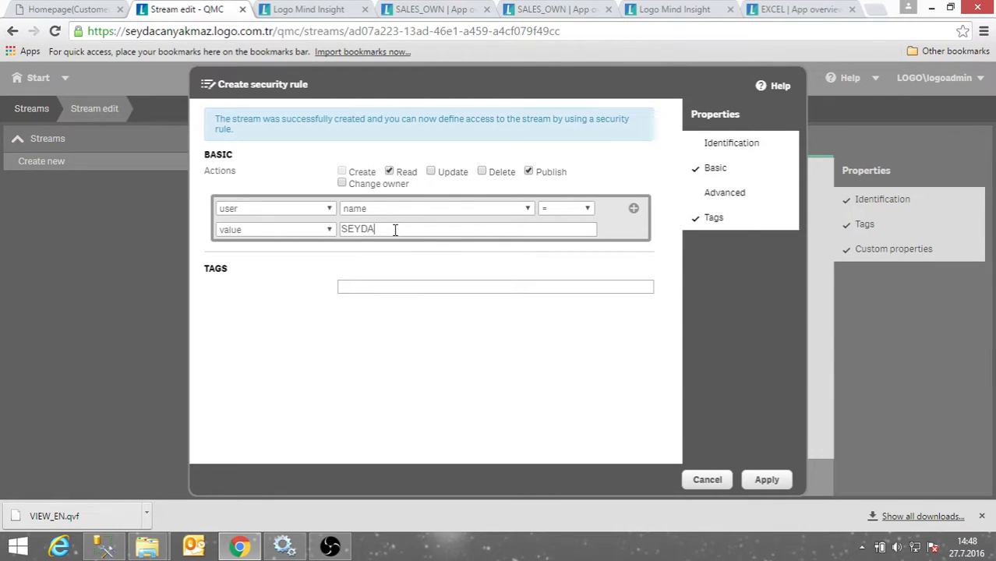
left_click(389, 171)
left_click(529, 172)
left_click(392, 176)
left_click(768, 480)
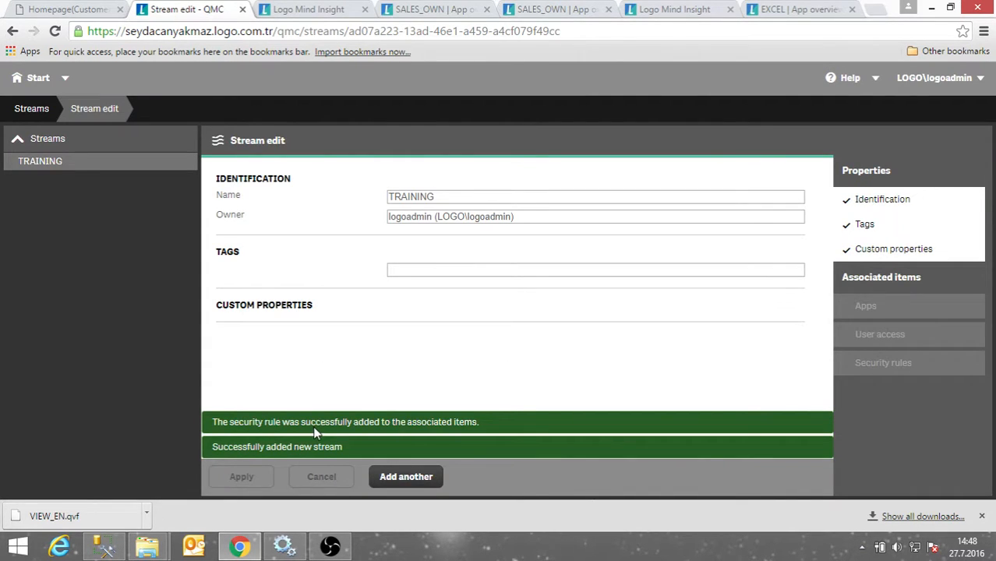
left_click(312, 10)
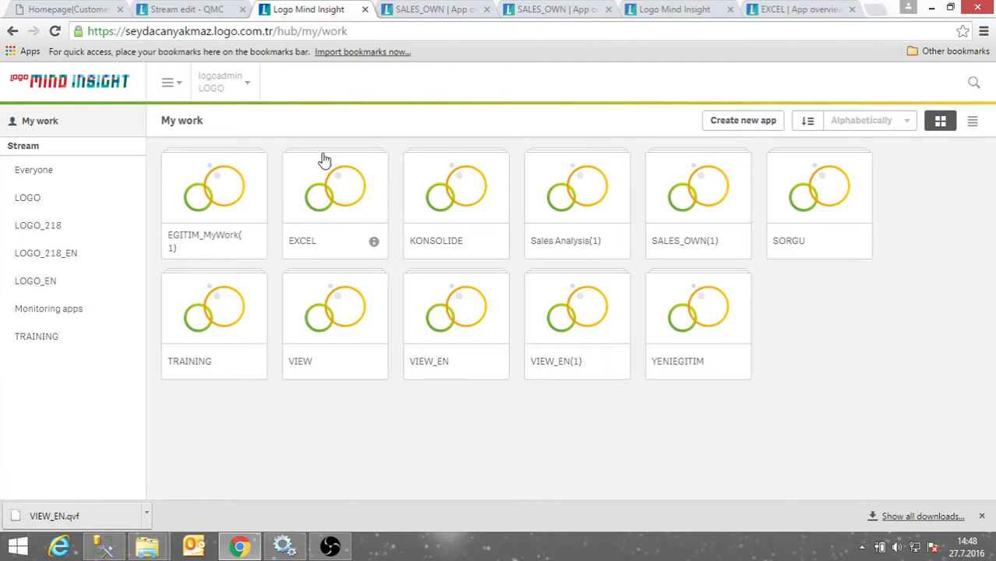
Log the admin out, sign in as the test user, and check that TRAINING shows no apps.
left_click(248, 90)
left_click(224, 134)
left_click(599, 333)
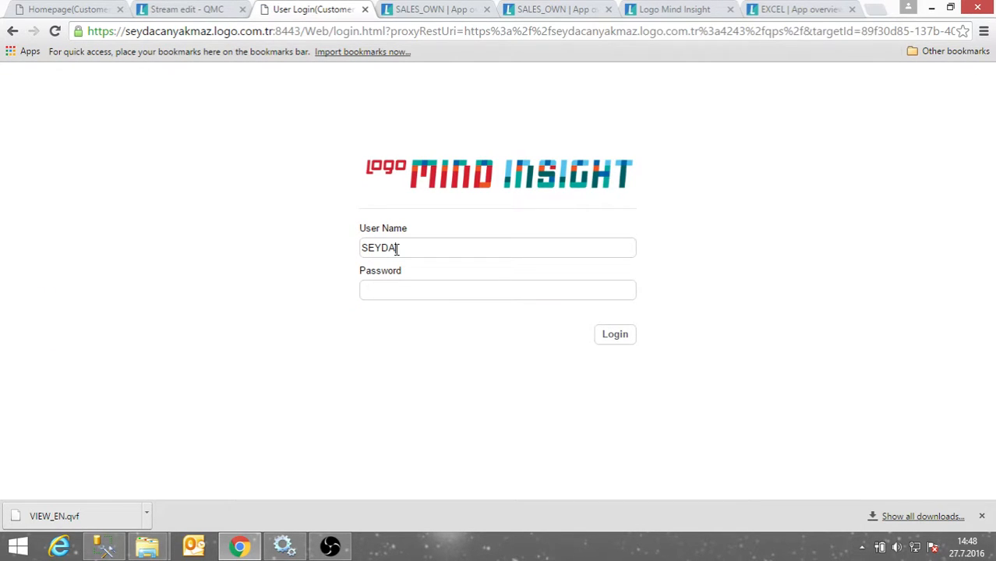
key("Return")
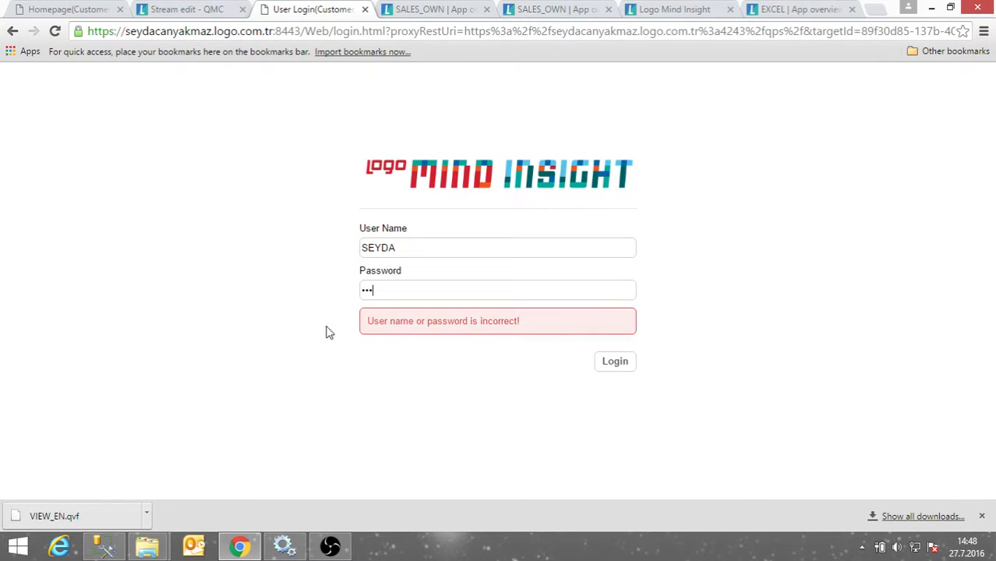
key("Return")
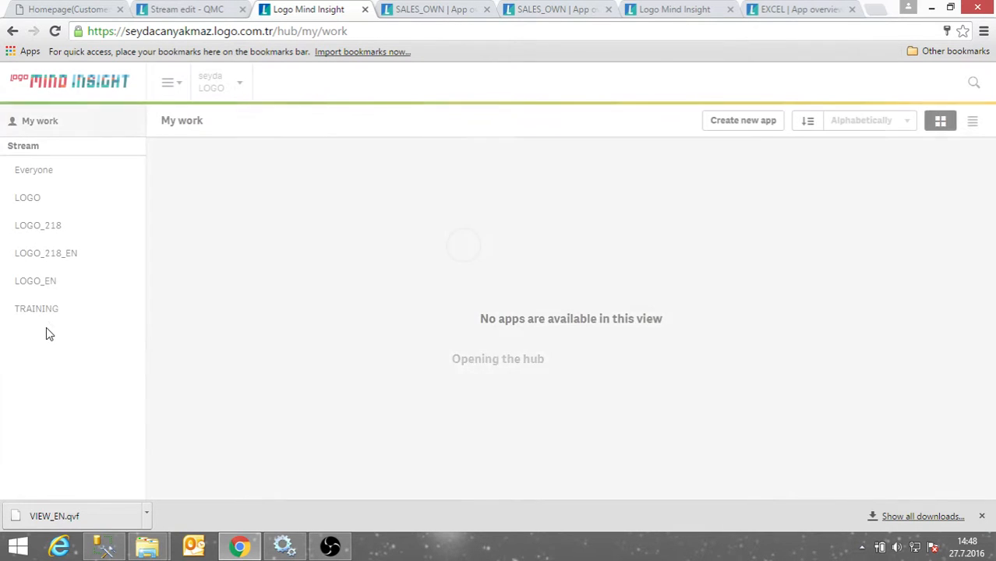
left_click(51, 316)
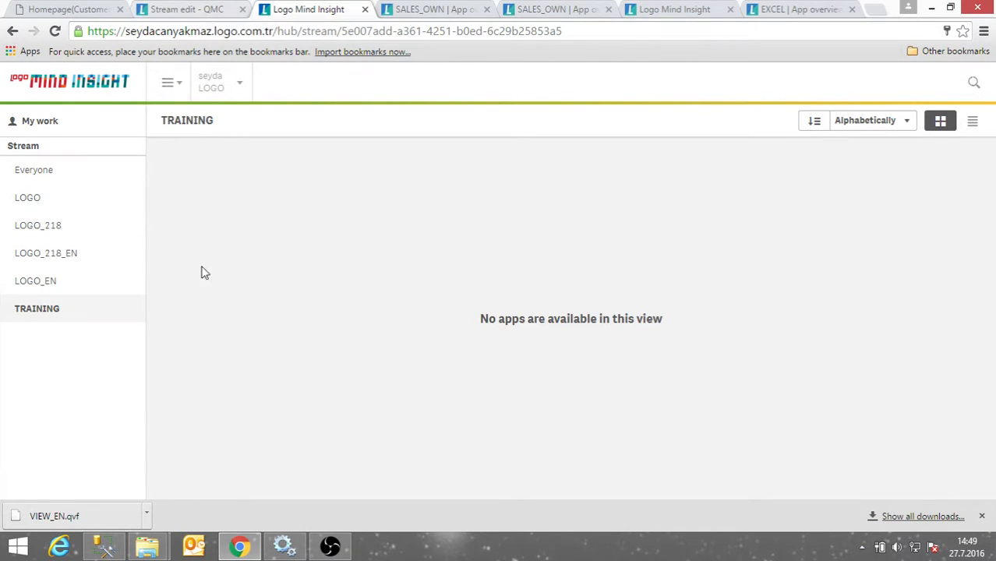
left_click(180, 11)
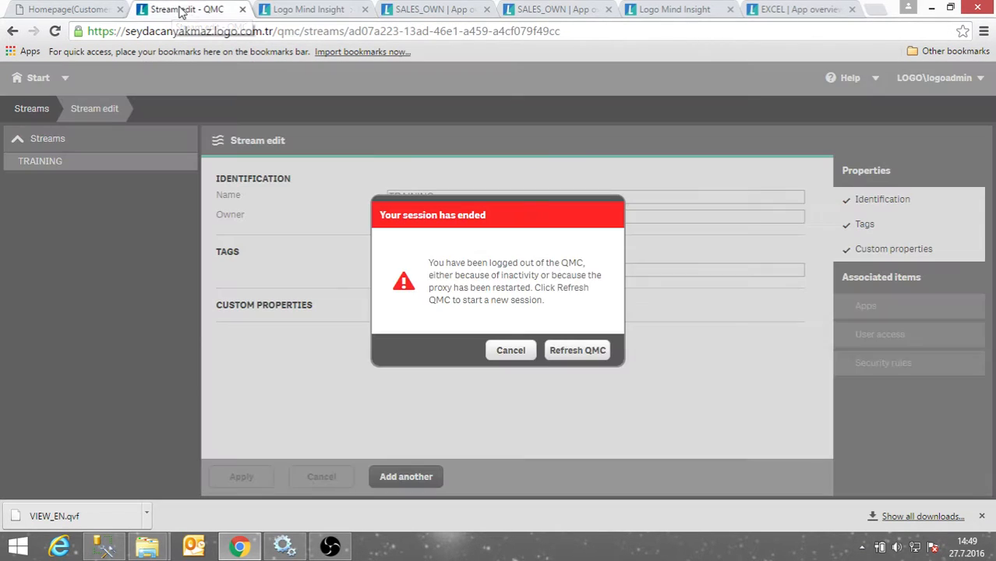
Log the test user out of the hub, sign back in as logoadmin, and reload the QMC.
left_click(590, 350)
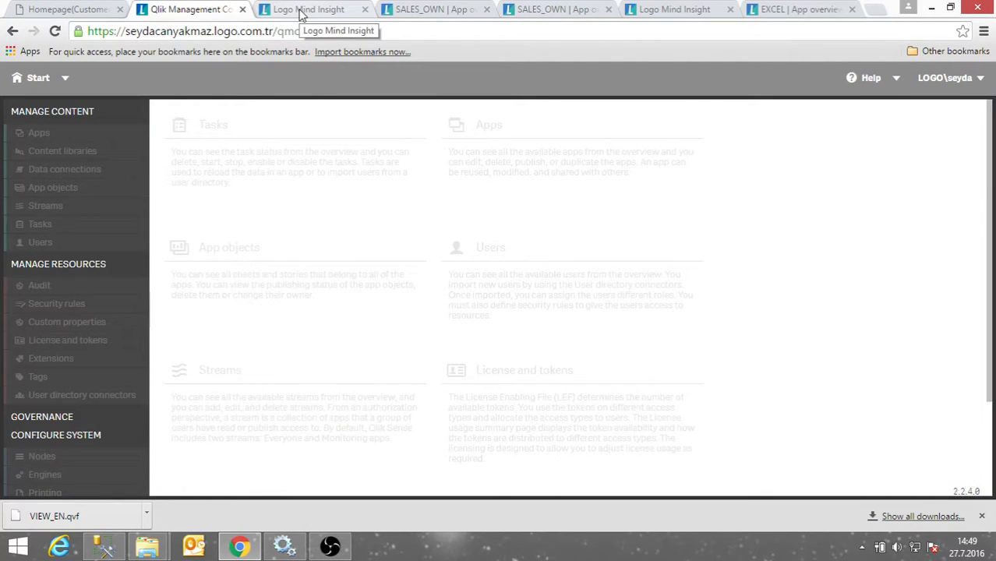
left_click(302, 11)
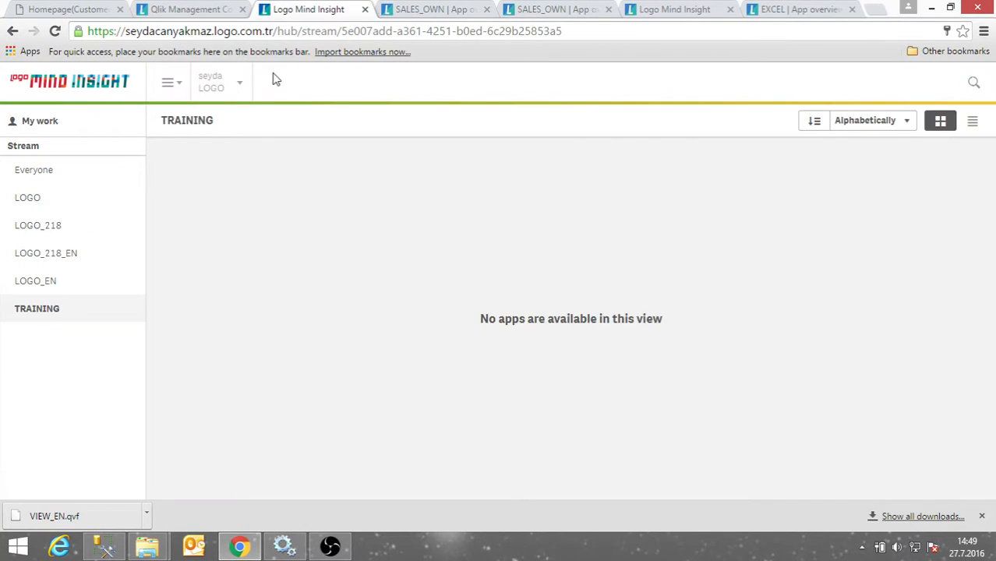
left_click(236, 87)
left_click(235, 136)
left_click(611, 332)
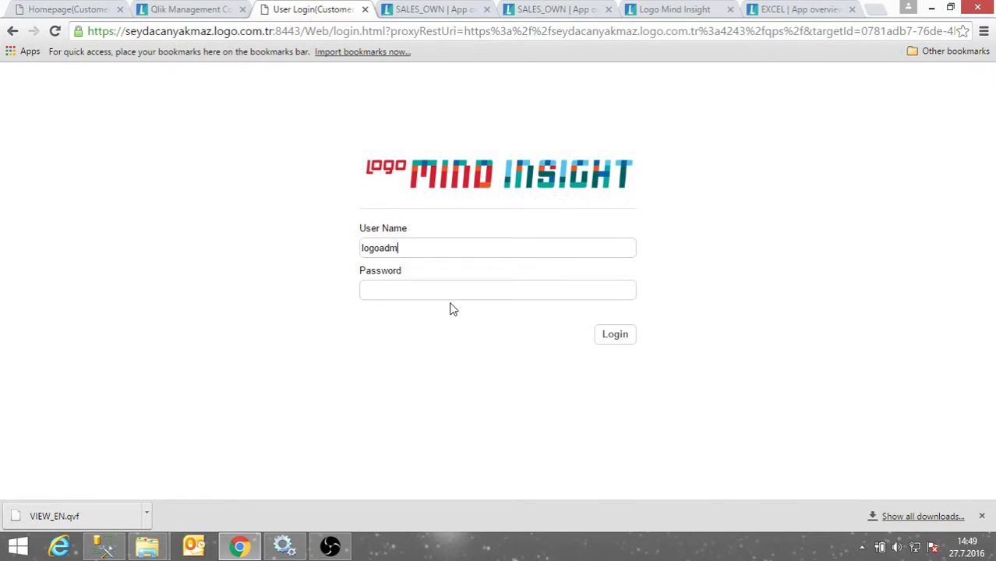
key("Return")
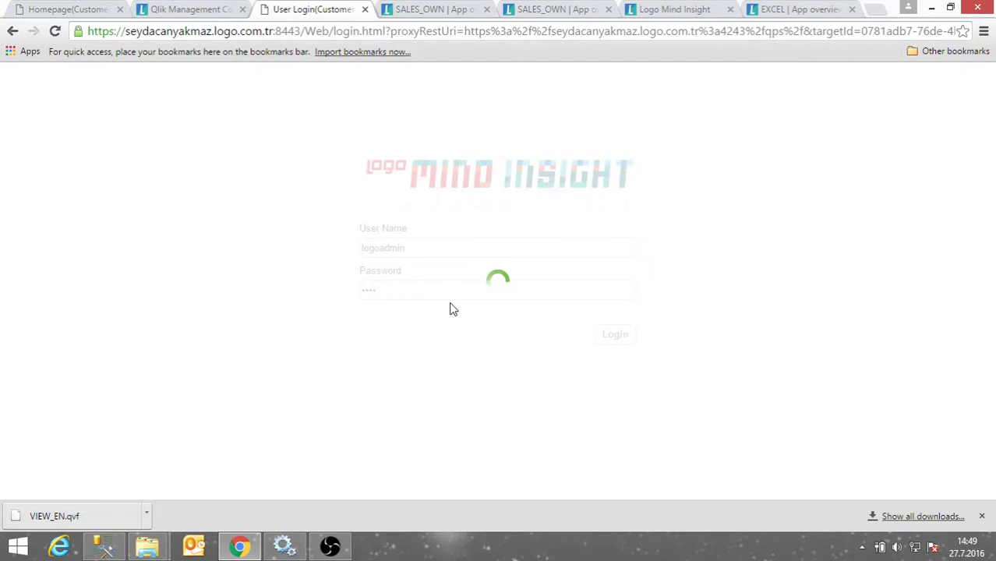
left_click(197, 9)
left_click(388, 33)
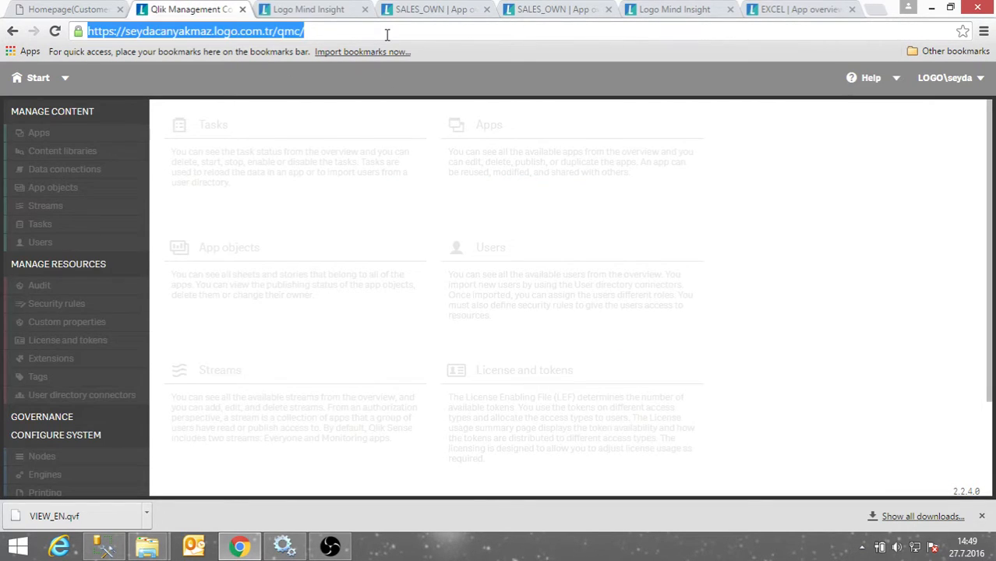
key("Return")
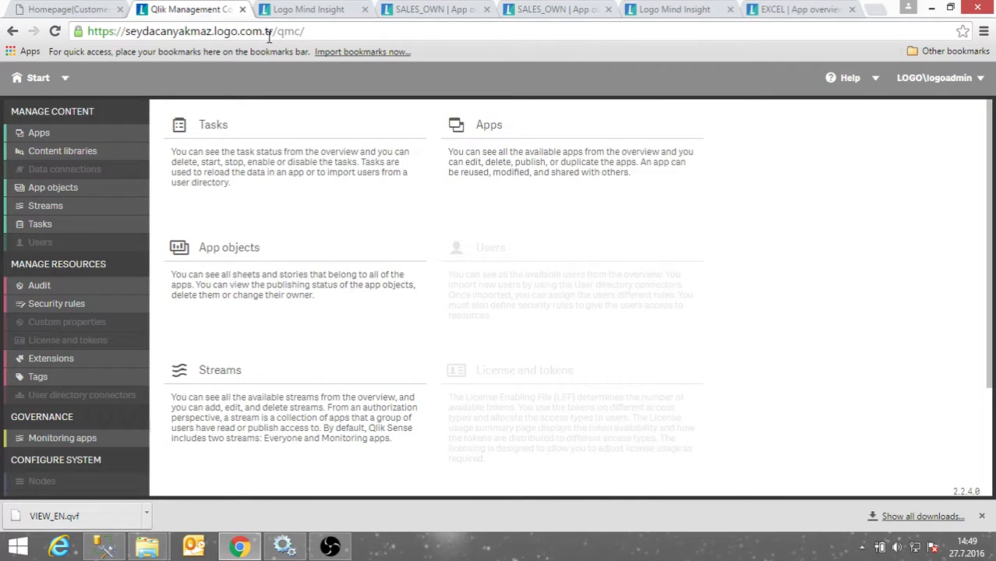
left_click(306, 8)
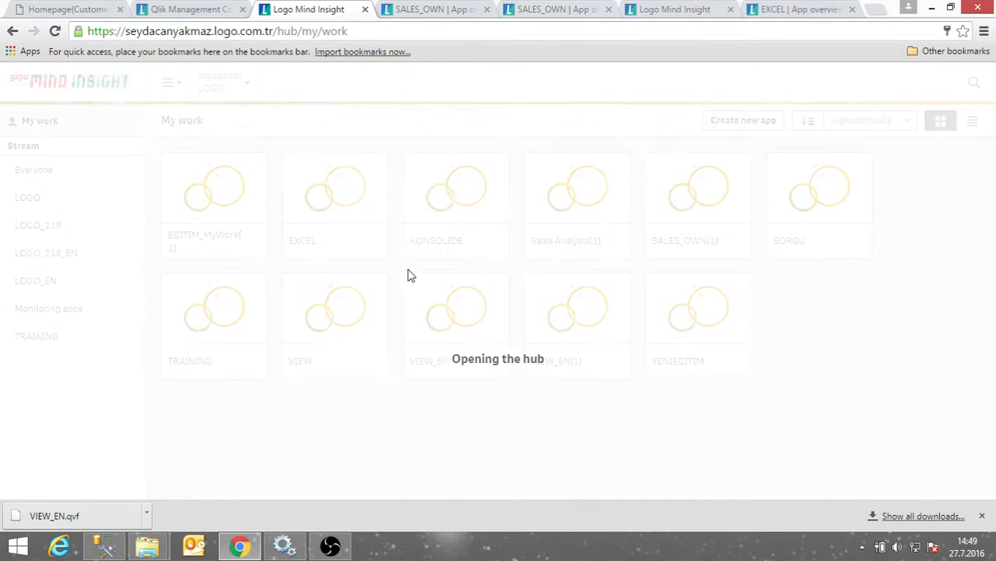
left_click(197, 9)
Delete the TRAINING stream's own access rule from its security rules, leaving three rules.
left_click(45, 202)
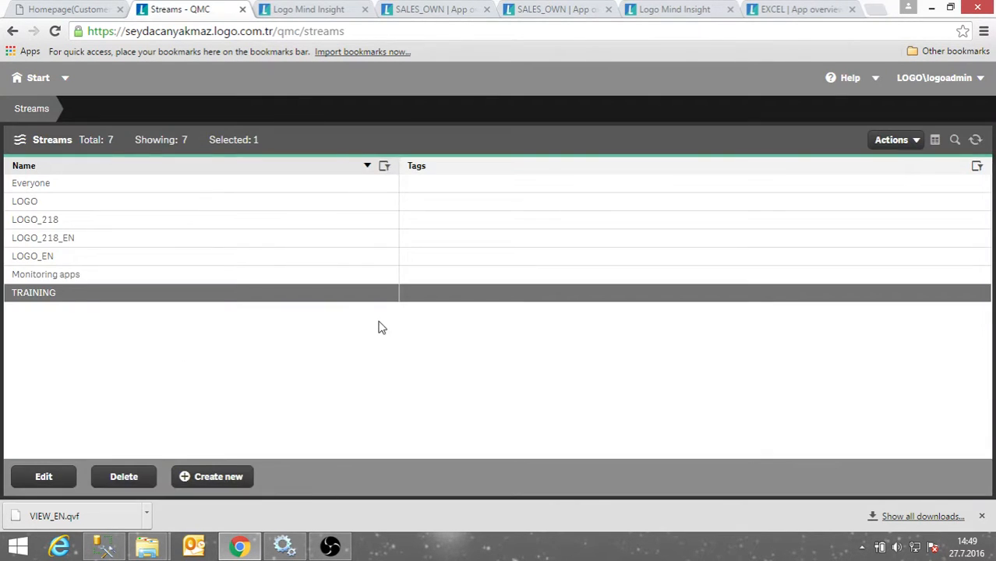
left_click(24, 476)
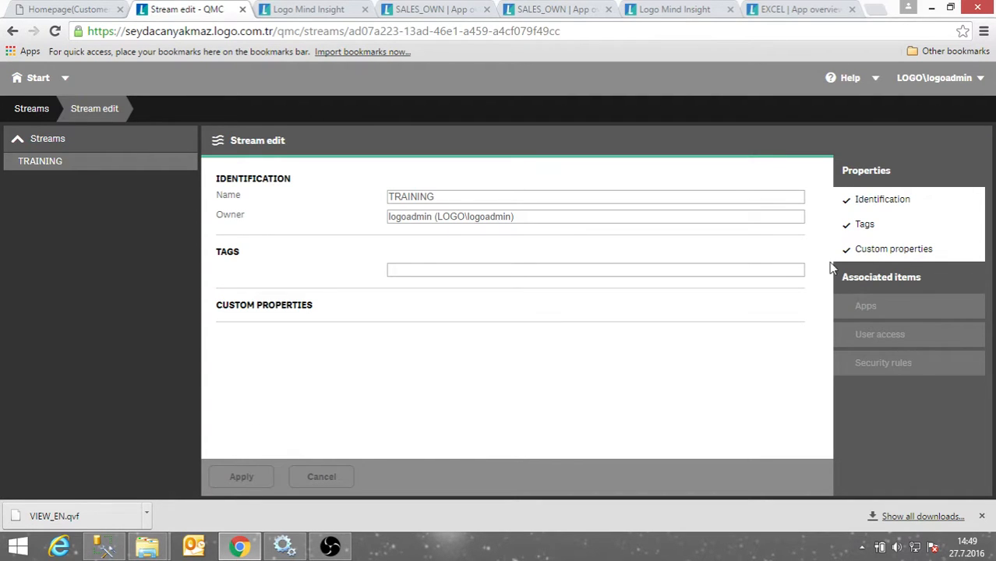
left_click(867, 371)
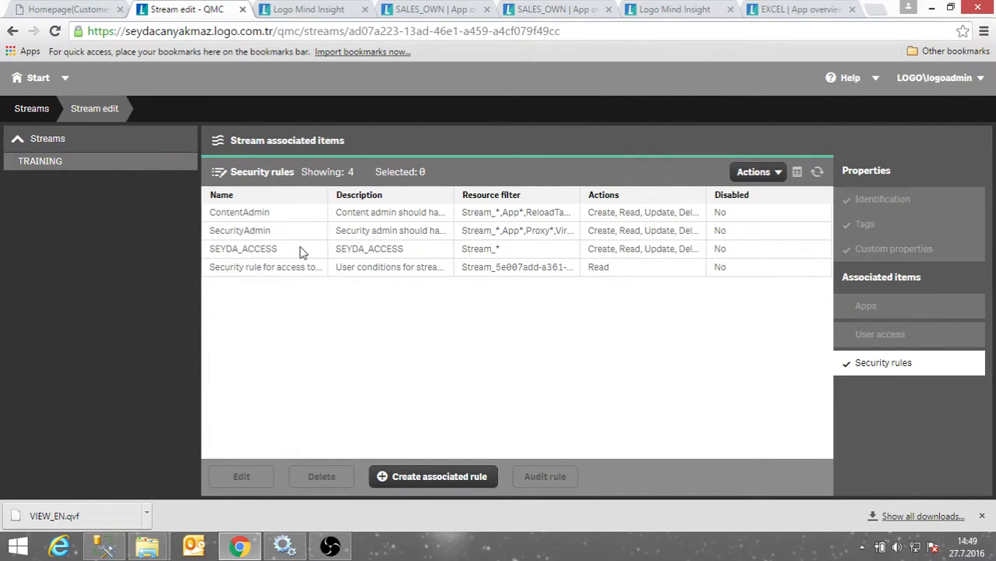
left_click(281, 267)
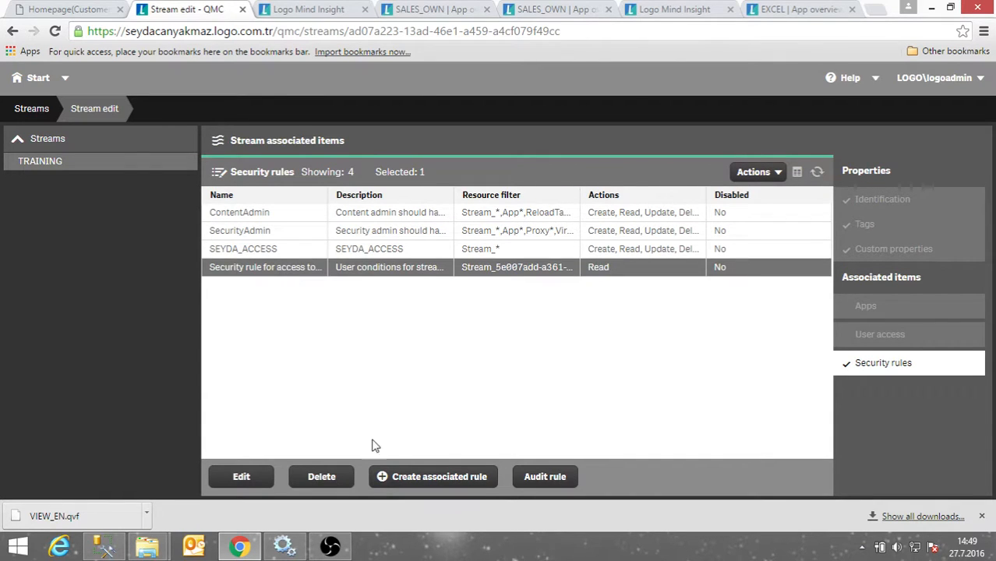
left_click(327, 477)
left_click(657, 363)
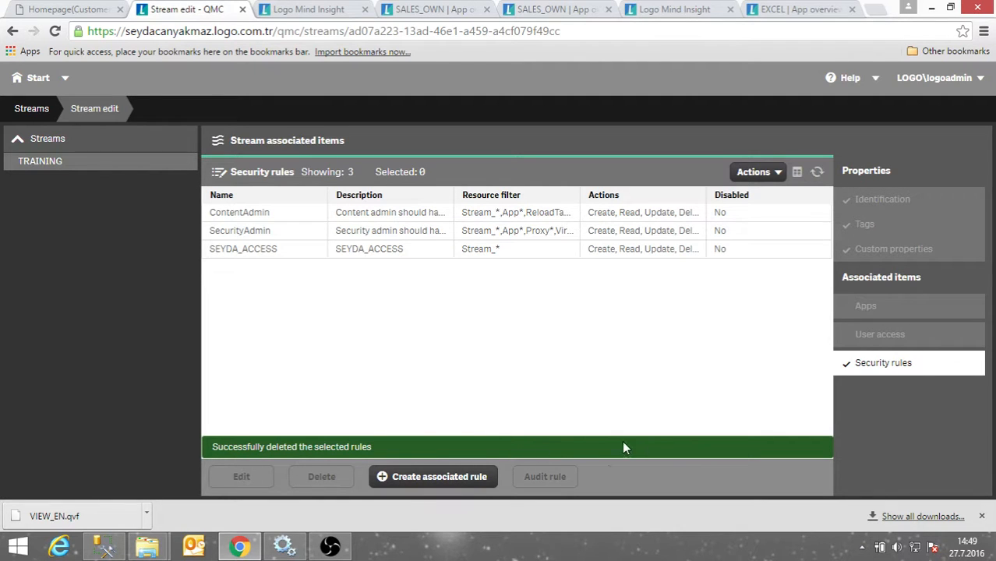
left_click(305, 9)
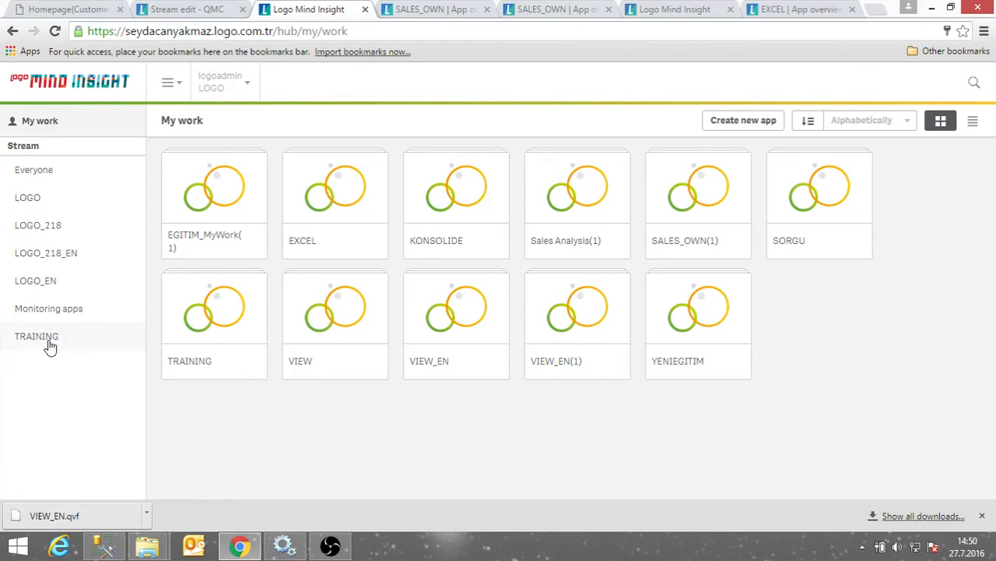
Log logoadmin out of the hub and log back in with the test user's credentials.
left_click(249, 84)
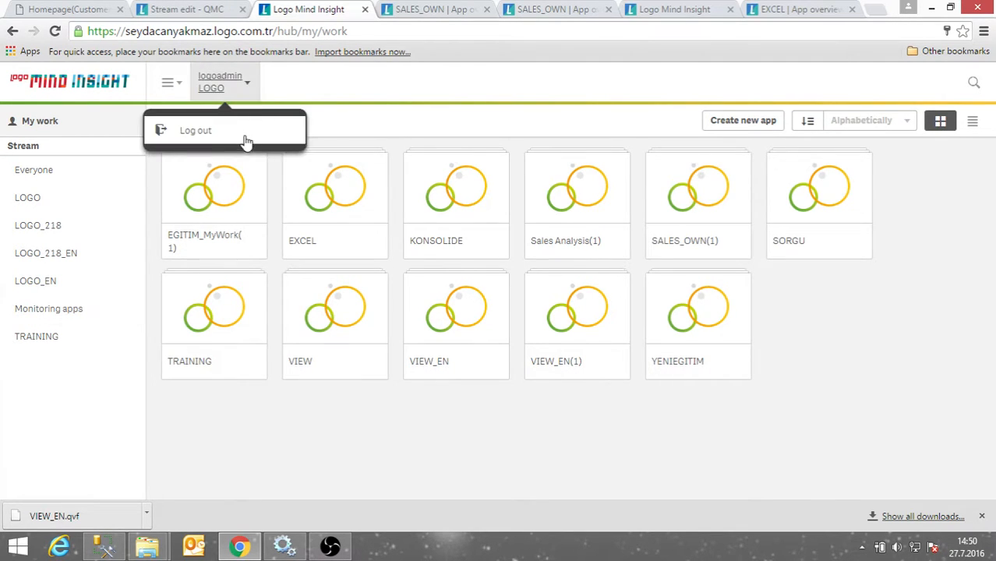
left_click(245, 142)
left_click(579, 338)
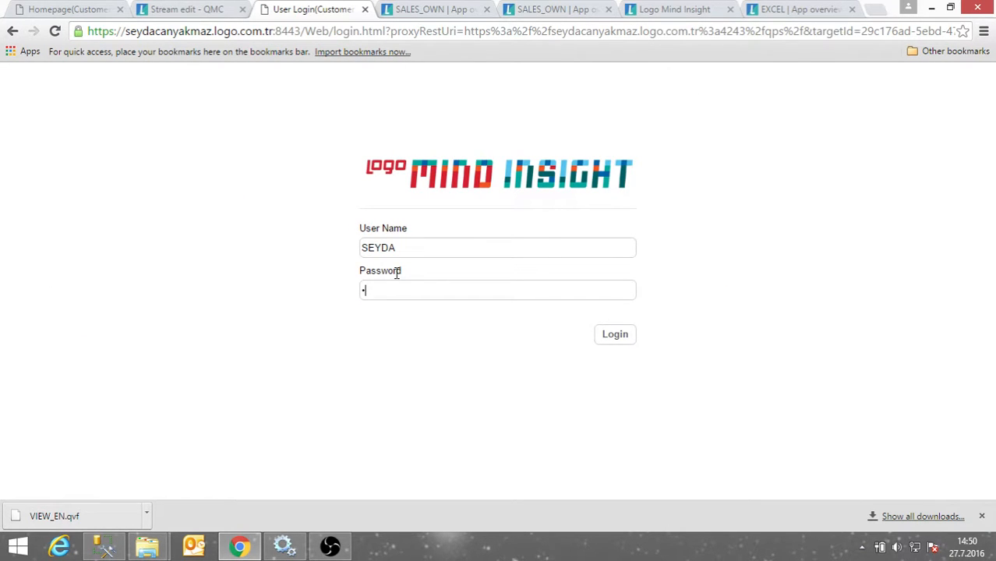
left_click(605, 333)
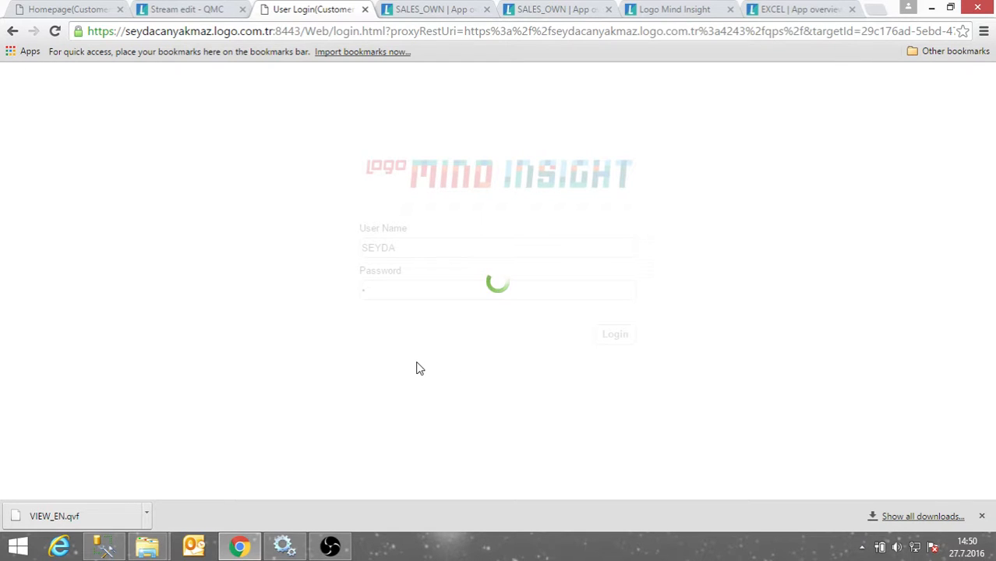
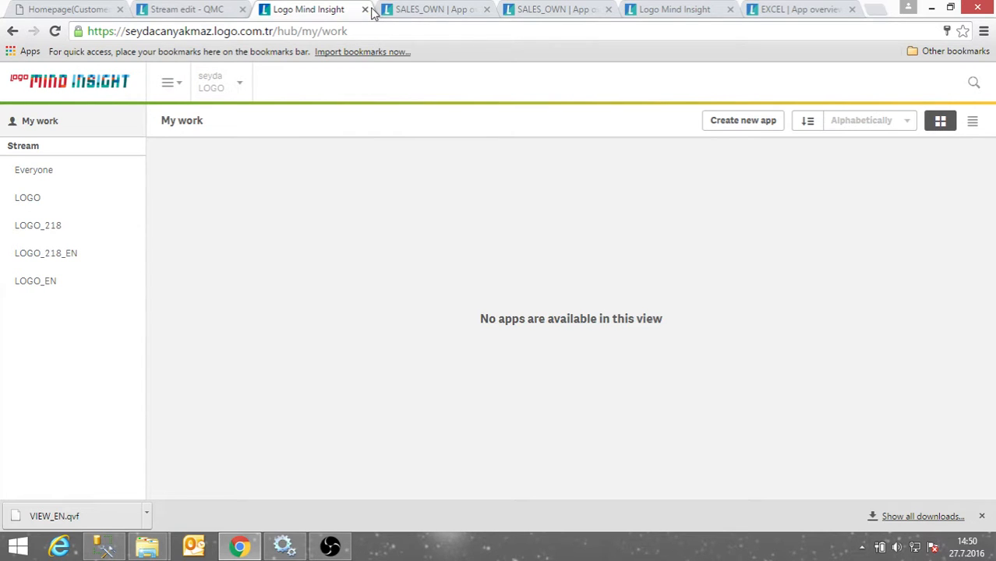
Close the duplicate hub tab and start a fresh management console session.
left_click(365, 9)
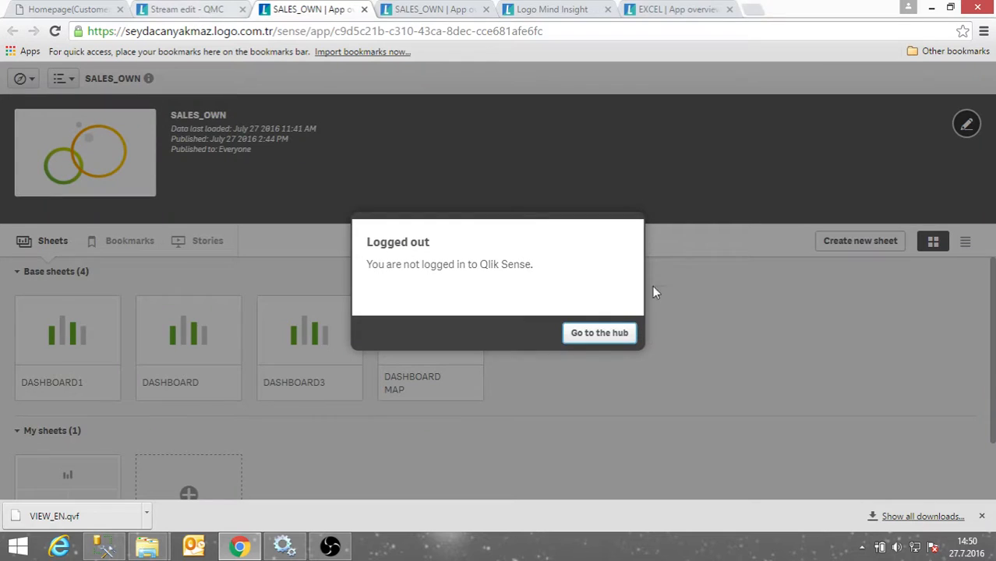
left_click(587, 338)
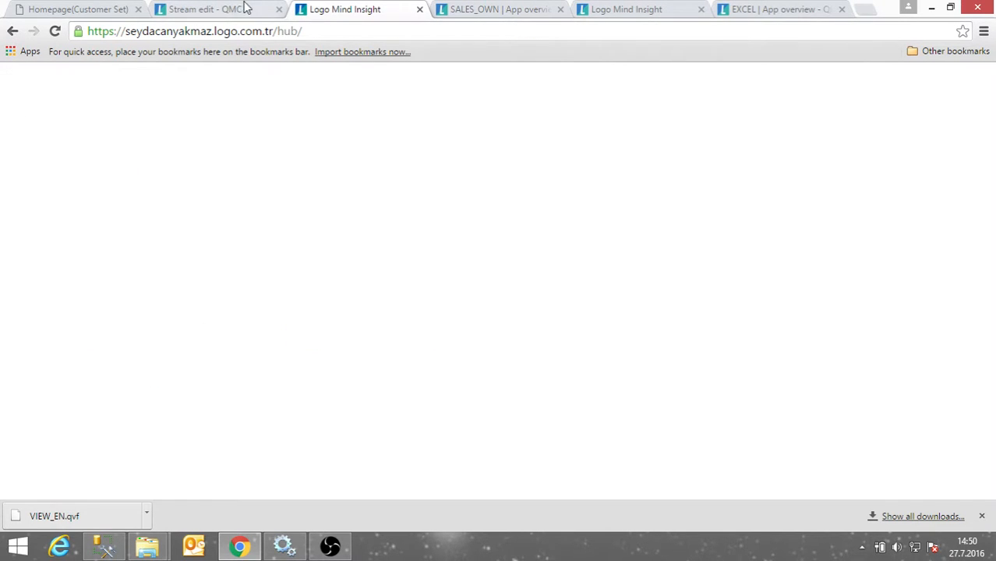
left_click(245, 8)
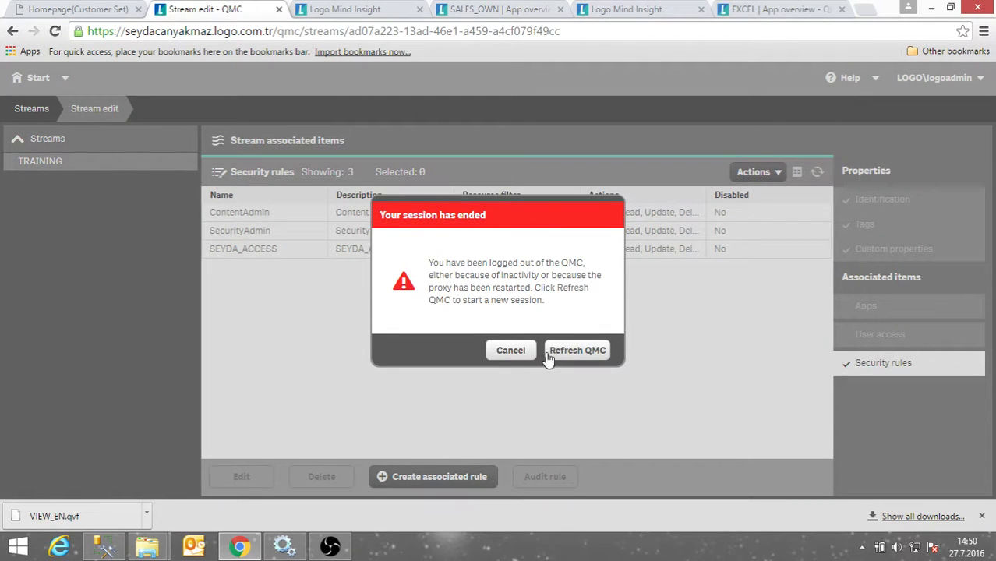
left_click(548, 358)
left_click(335, 9)
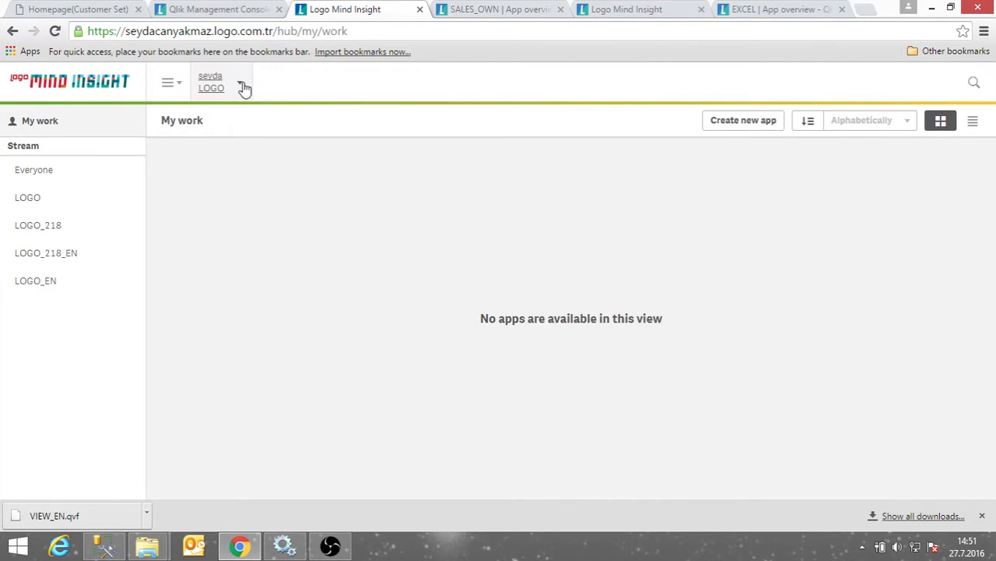
Log the test user out and sign back into the hub as the administrator.
left_click(242, 84)
left_click(250, 123)
left_click(564, 329)
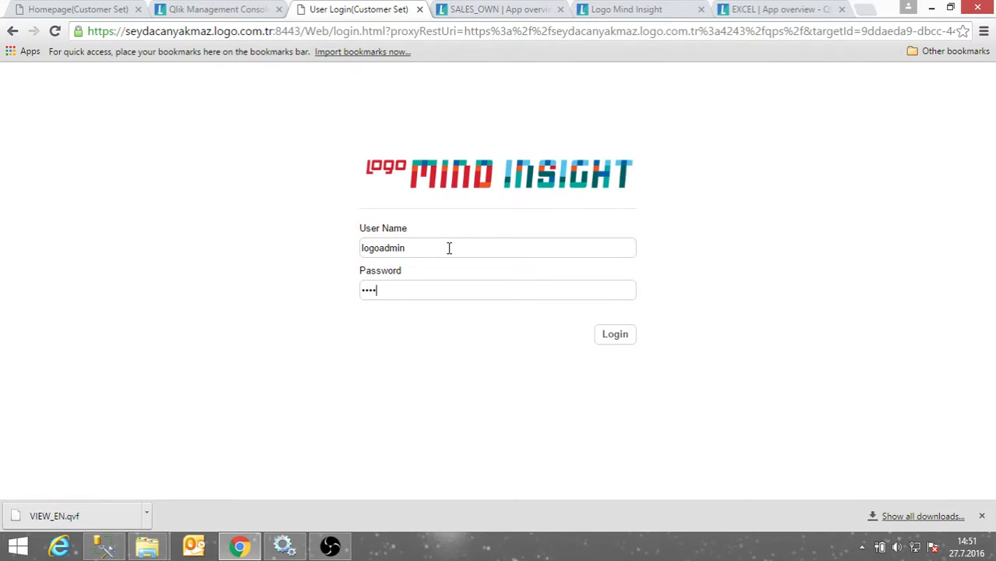
left_click(617, 337)
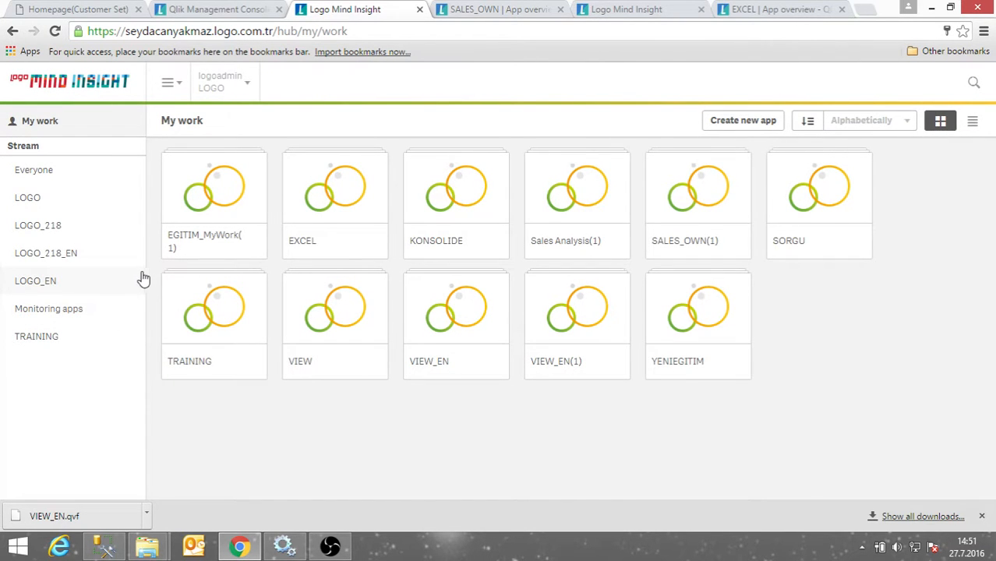
Reload the management console and inspect the TRAINING stream's properties.
left_click(232, 11)
left_click(347, 29)
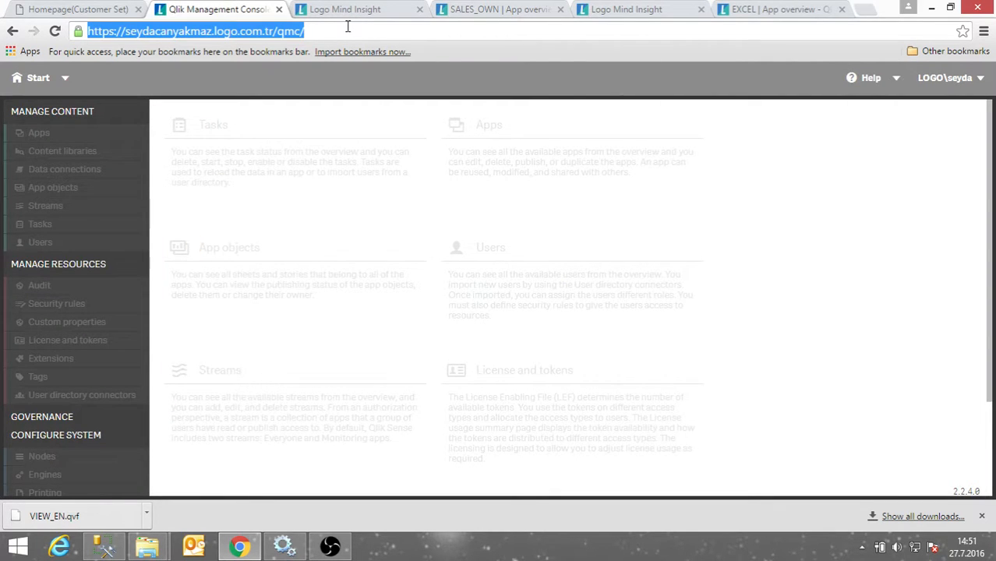
key("Return")
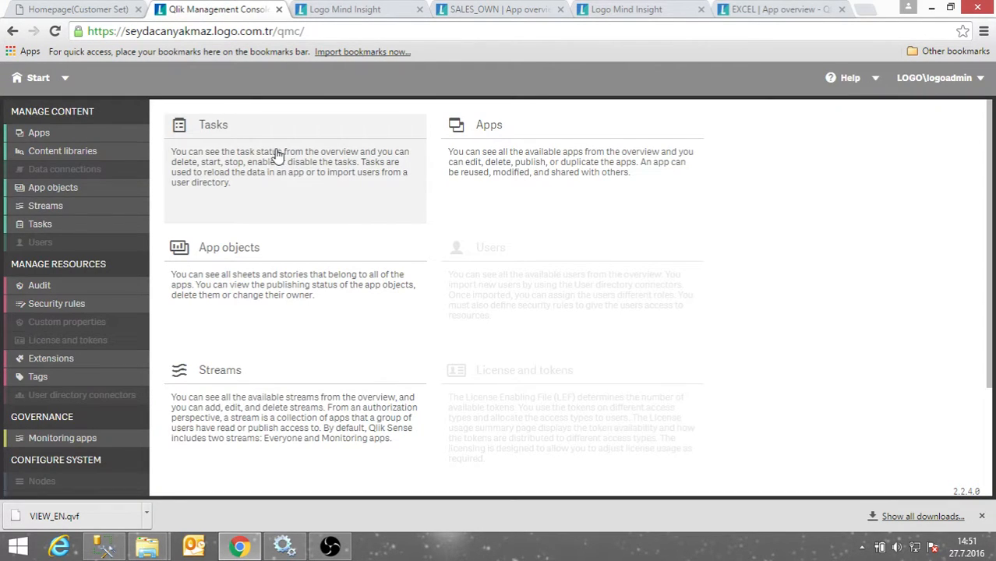
left_click(119, 208)
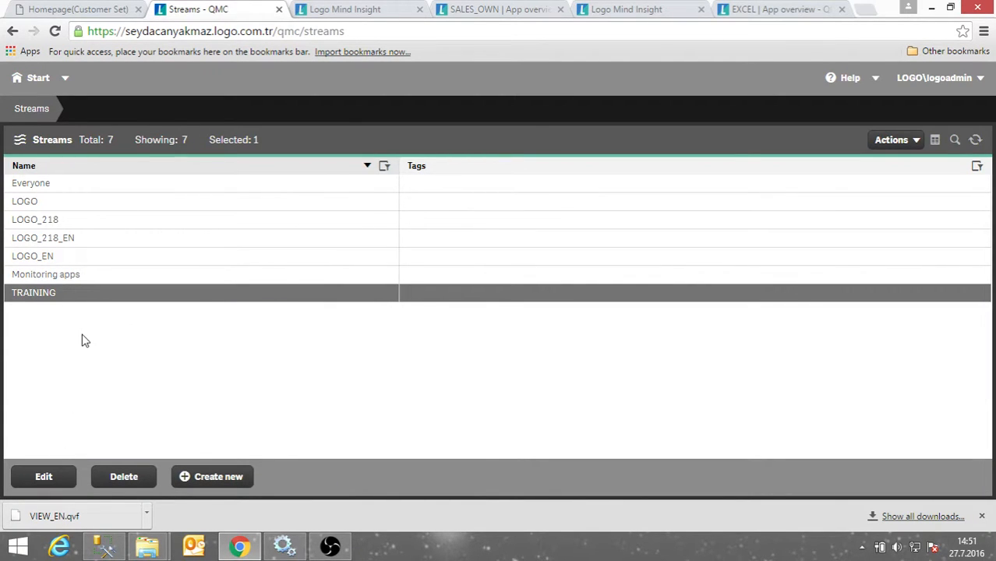
left_click(44, 476)
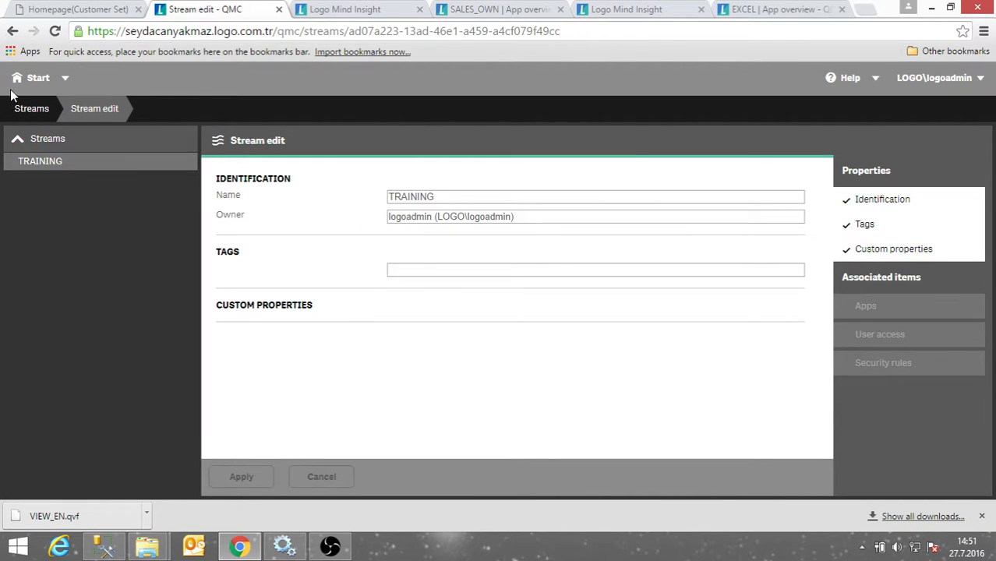
left_click(27, 78)
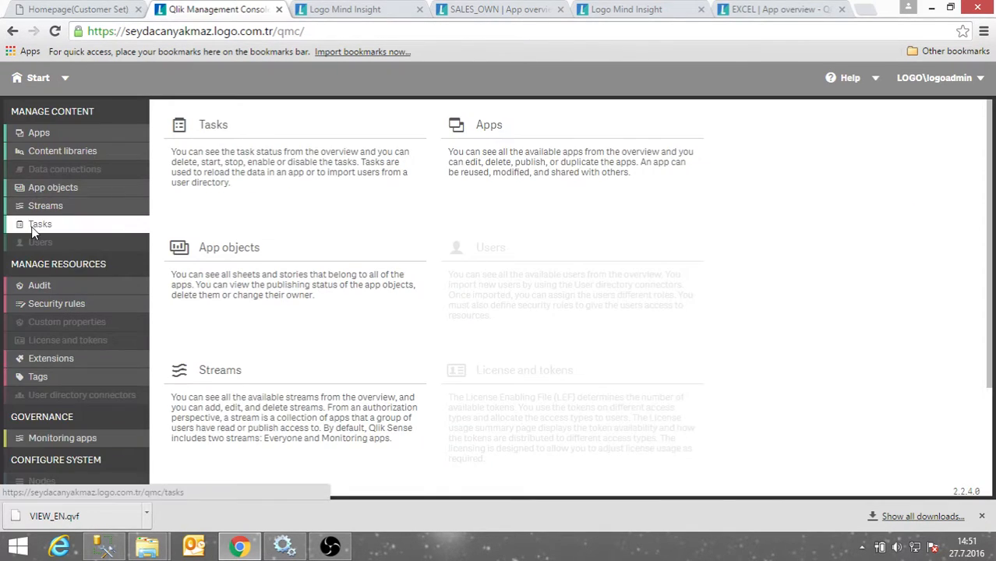
Review the Tasks and Streams lists, ending on a blank new-stream form.
left_click(34, 225)
left_click(23, 78)
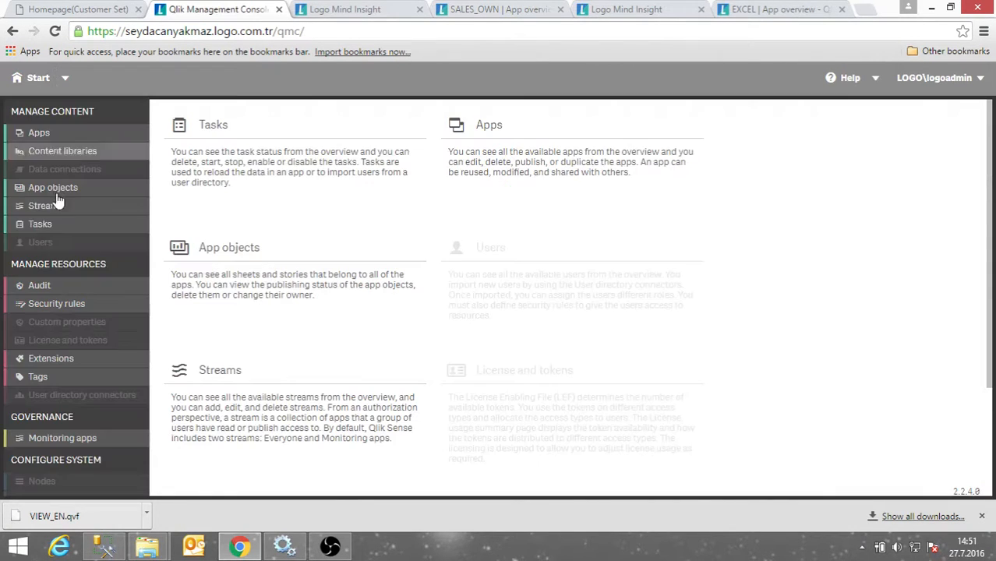
left_click(47, 205)
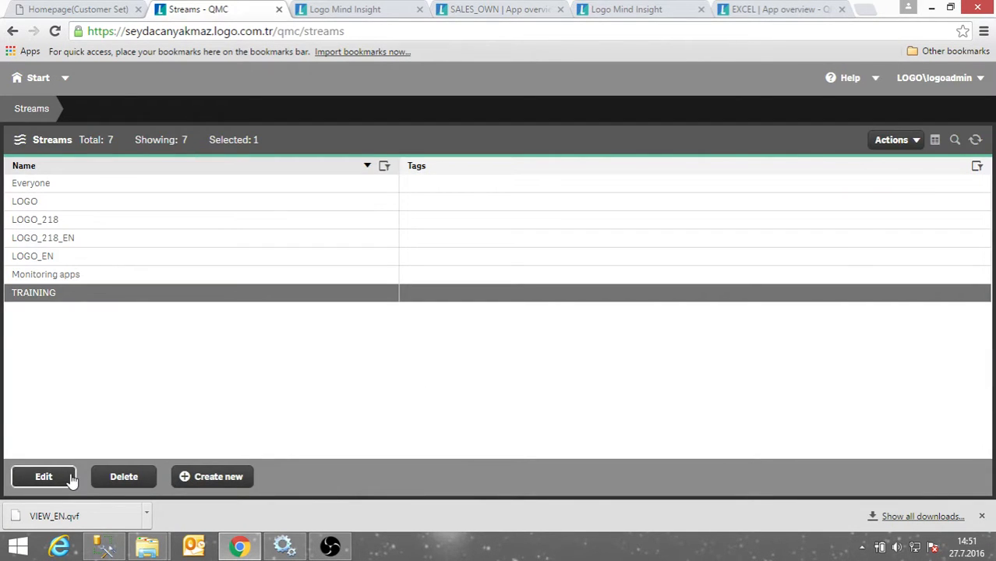
left_click(69, 478)
left_click(33, 77)
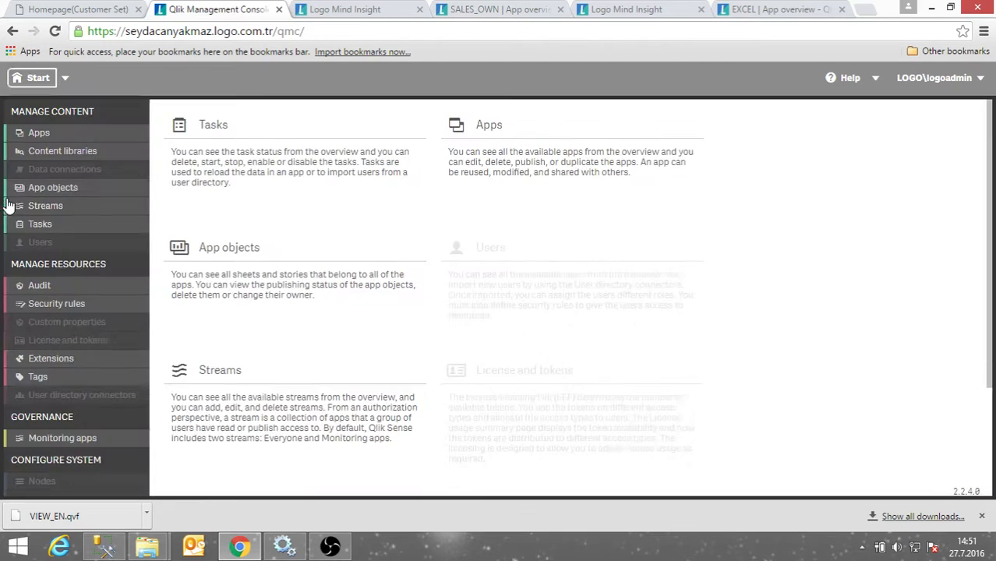
left_click(35, 206)
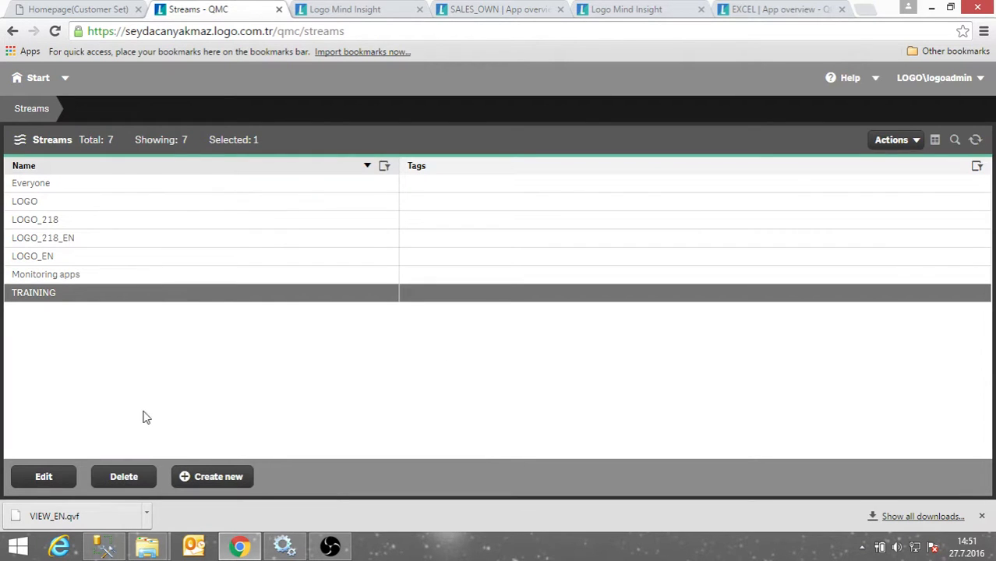
left_click(205, 477)
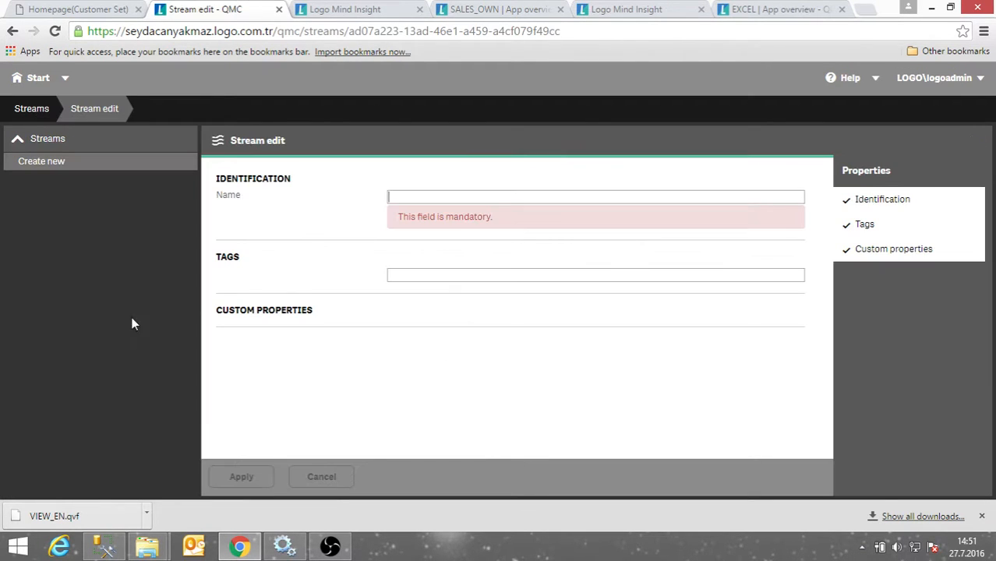
Create a new stream named A.
left_click(483, 191)
type("A")
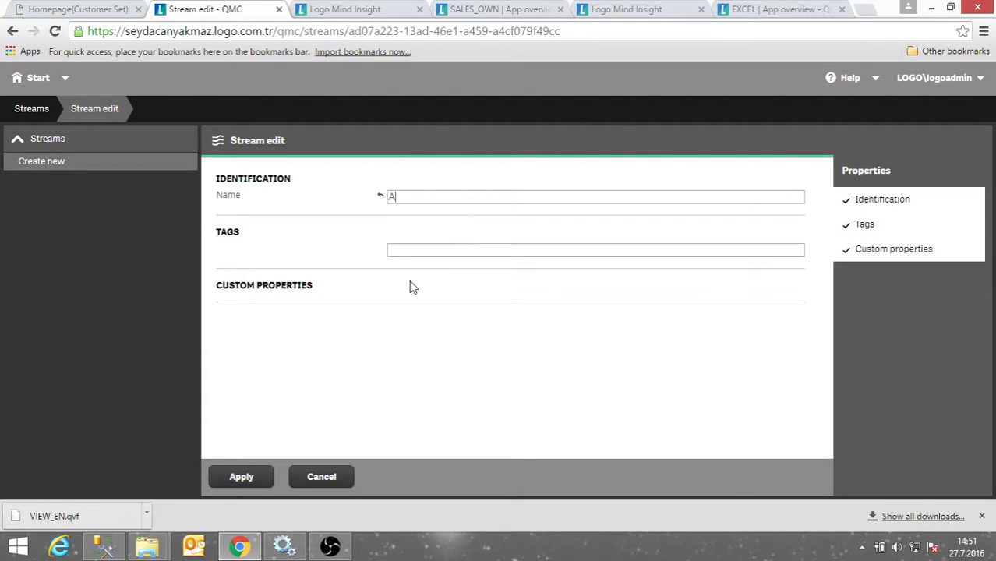
left_click(256, 478)
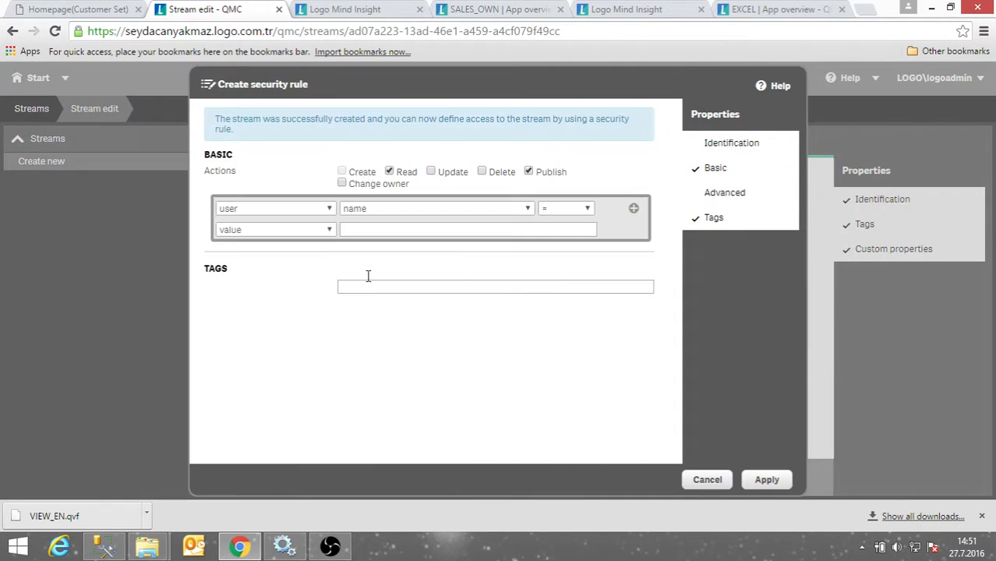
Give stream A's security rule Update, Delete and Change owner rights for user name = A.
left_click(457, 177)
left_click(494, 176)
left_click(341, 183)
left_click(577, 218)
left_click(227, 229)
left_click(366, 228)
left_click(565, 210)
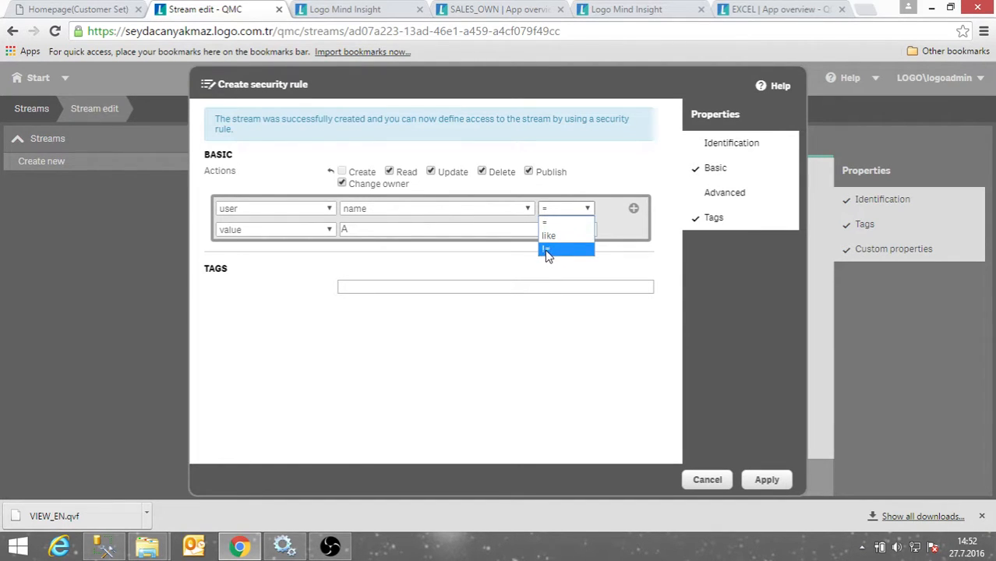
left_click(394, 233)
left_click(395, 231)
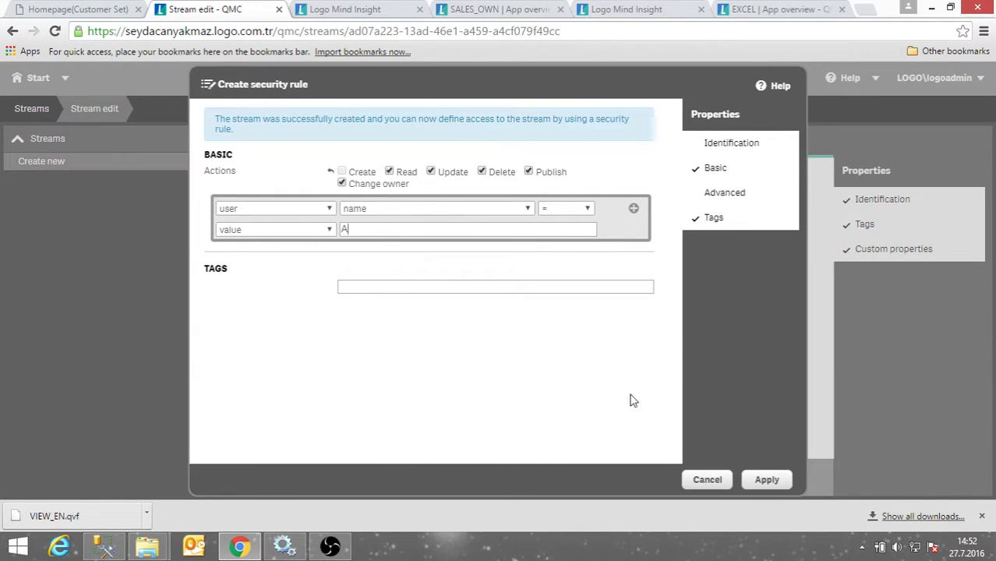
left_click(767, 480)
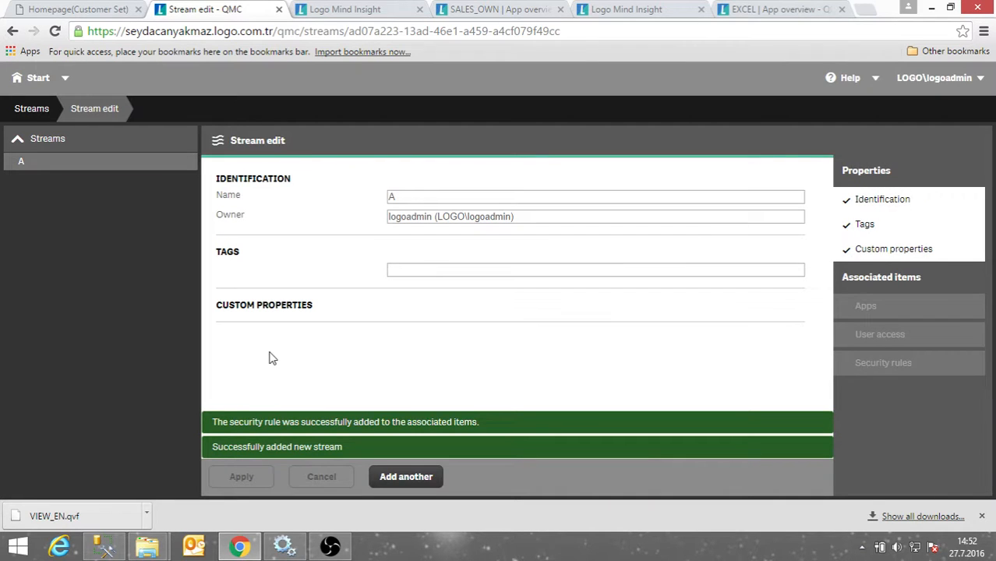
left_click(406, 477)
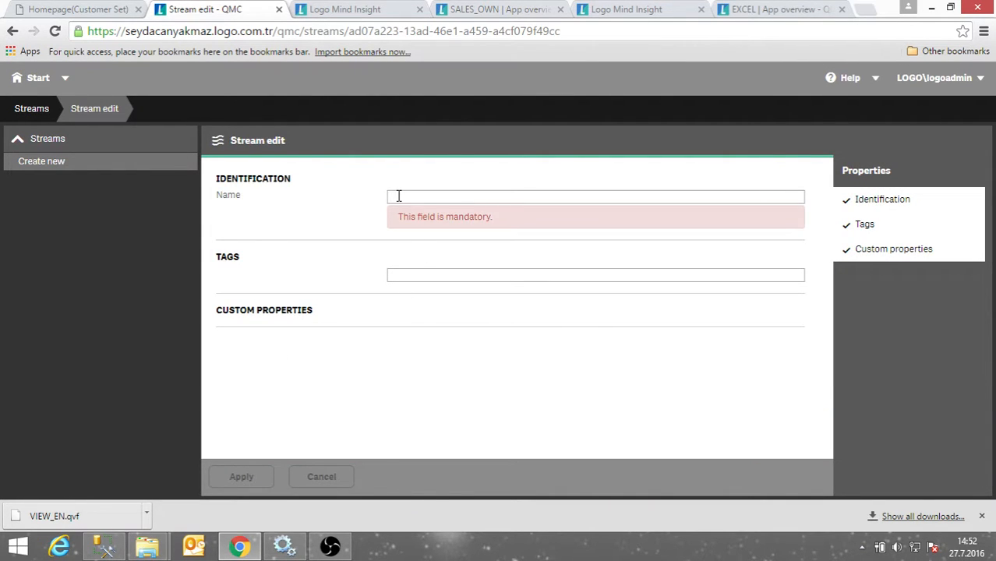
Create stream B with a rule for user B granting Update, Delete and Change owner rights.
type("B")
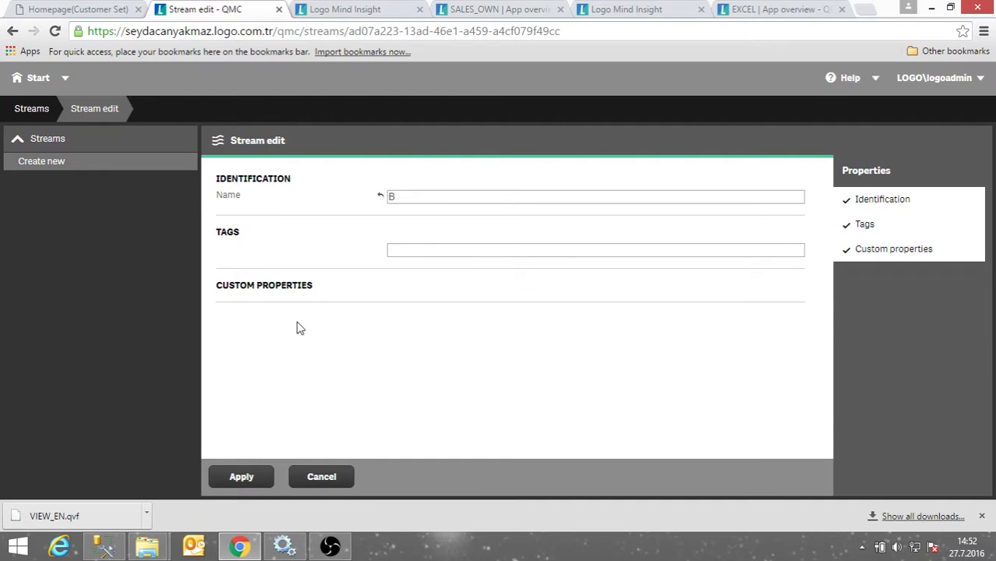
left_click(267, 472)
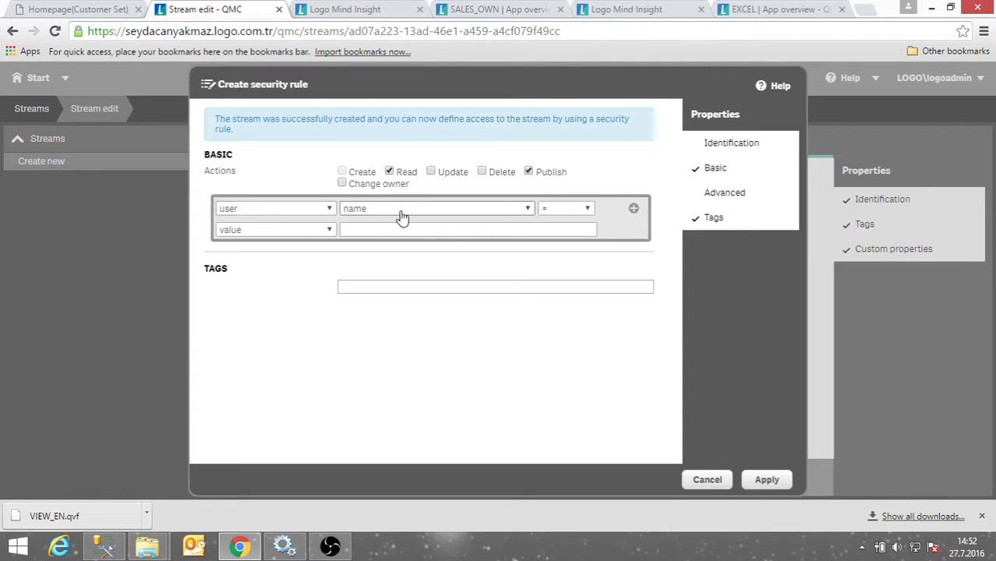
left_click(350, 227)
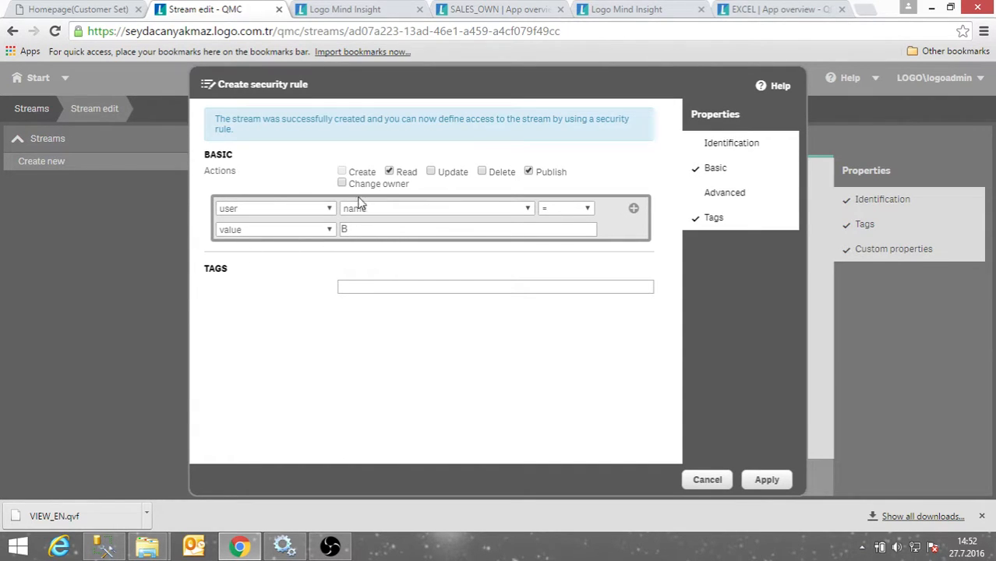
left_click(490, 177)
left_click(453, 176)
left_click(371, 187)
left_click(780, 482)
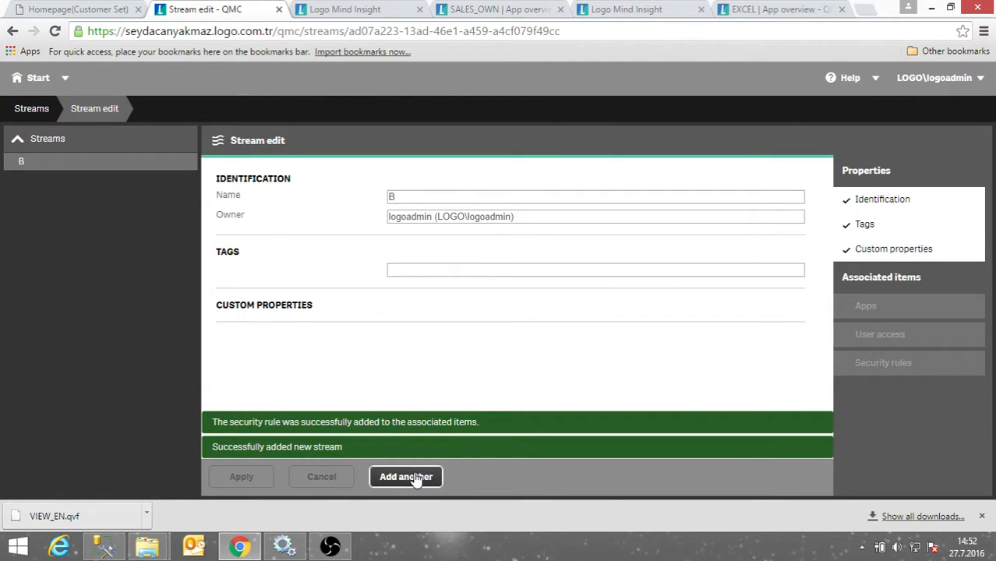
left_click(55, 87)
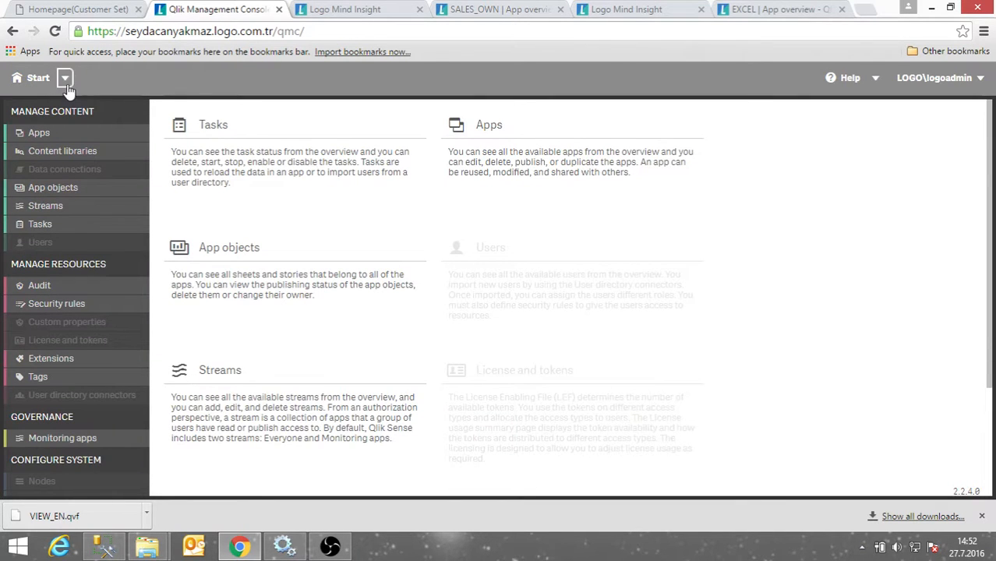
Sign in as the test user and check that stream A shows no apps.
left_click(347, 10)
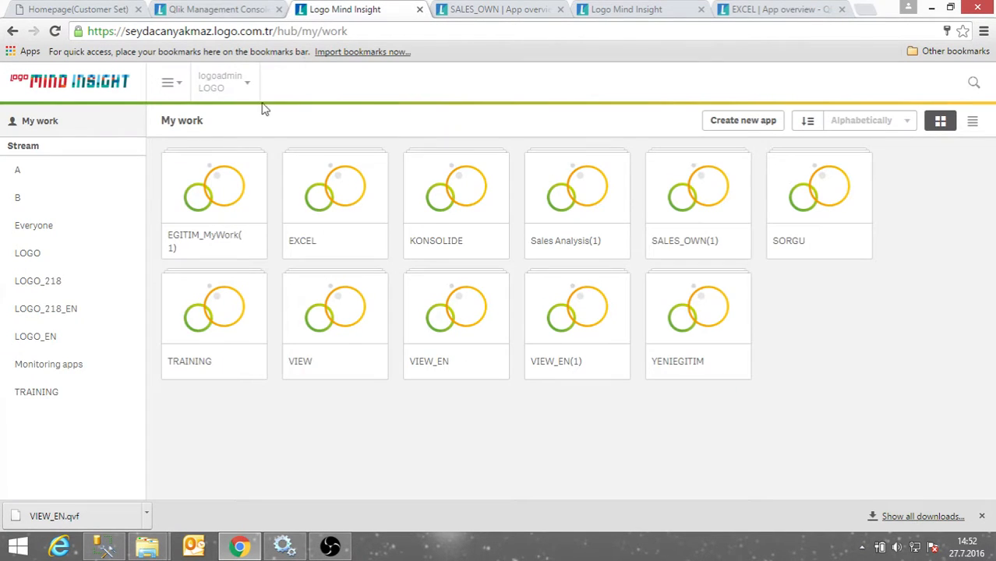
left_click(232, 131)
left_click(580, 340)
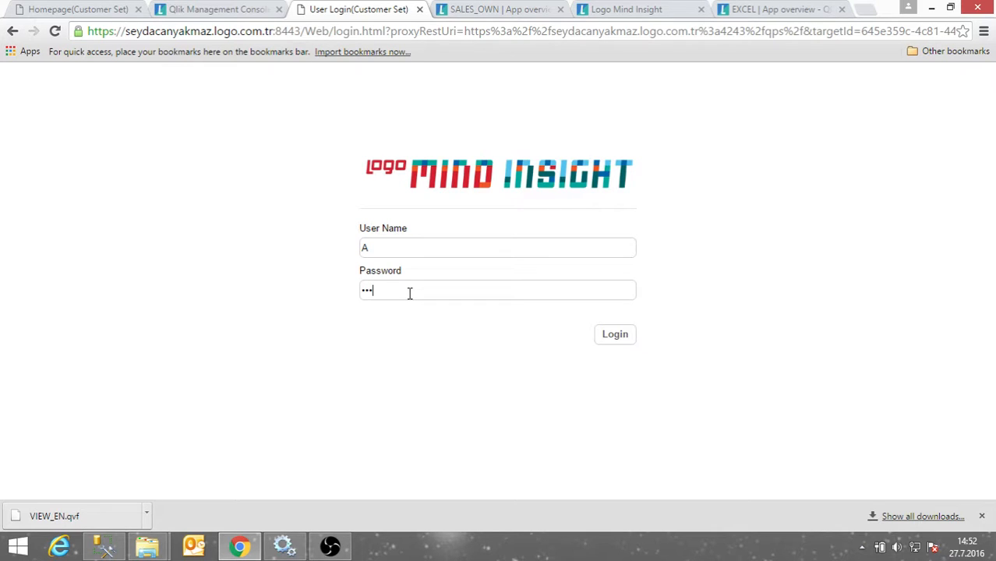
left_click(617, 338)
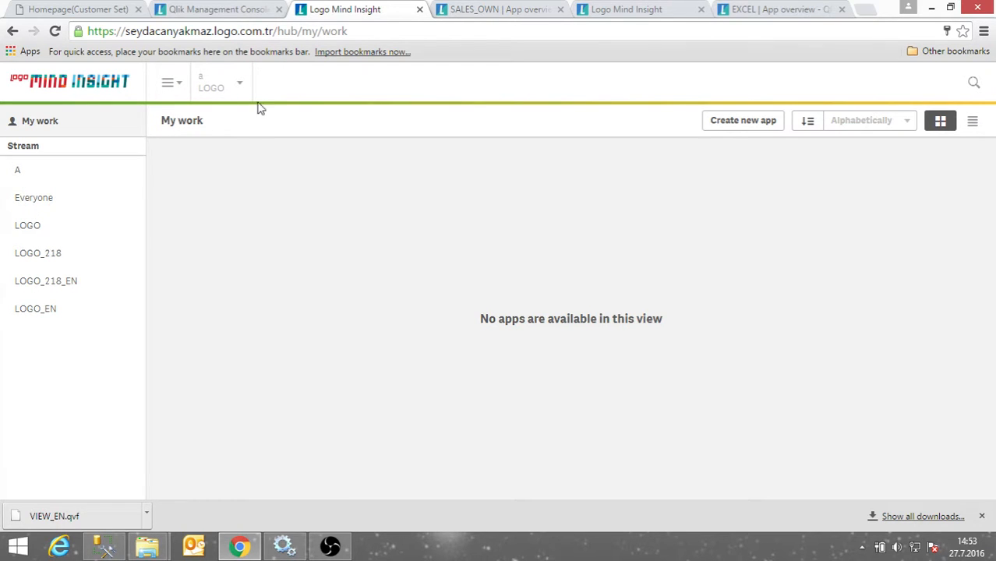
left_click(38, 169)
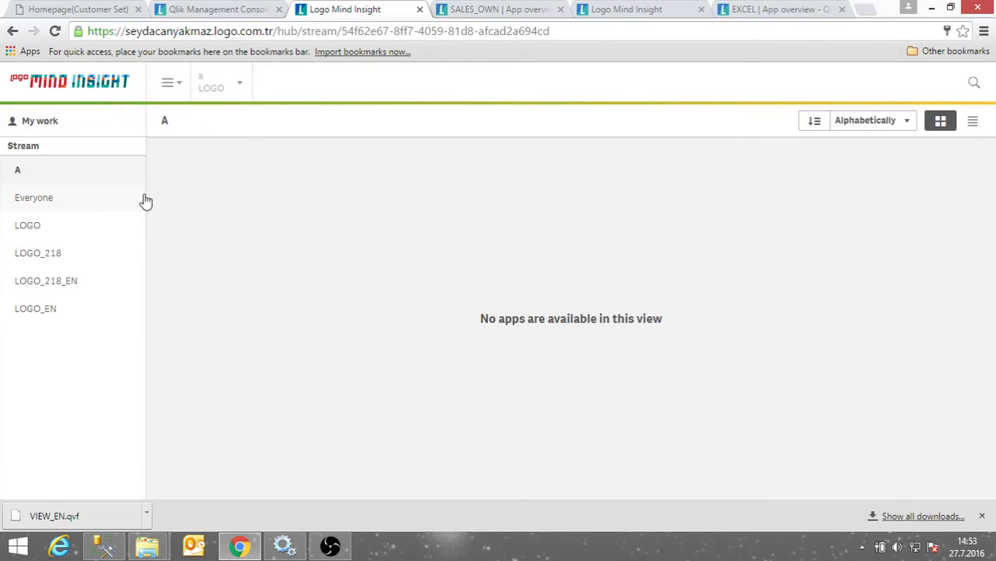
Log the test user out from the hub's user menu.
left_click(204, 14)
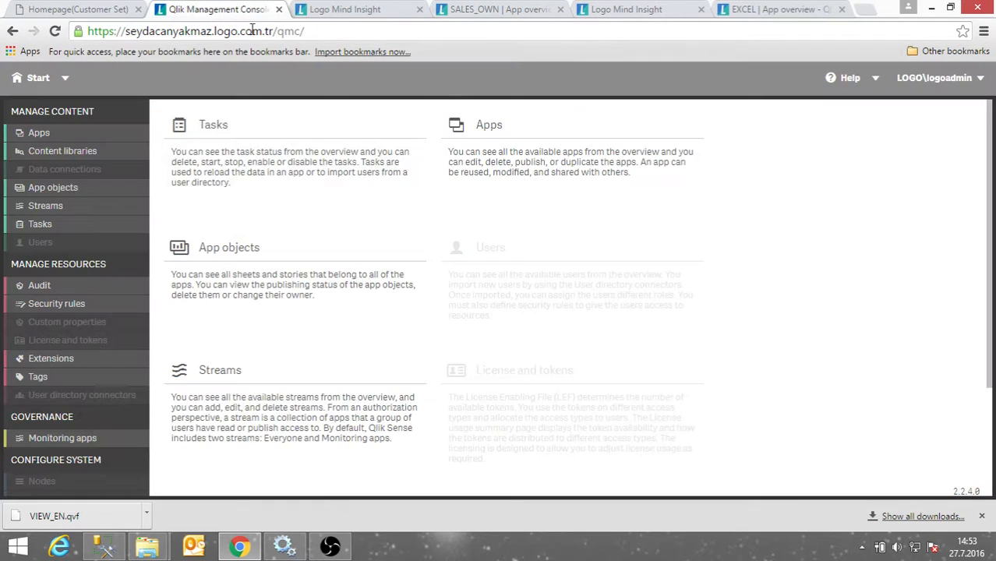
left_click(374, 10)
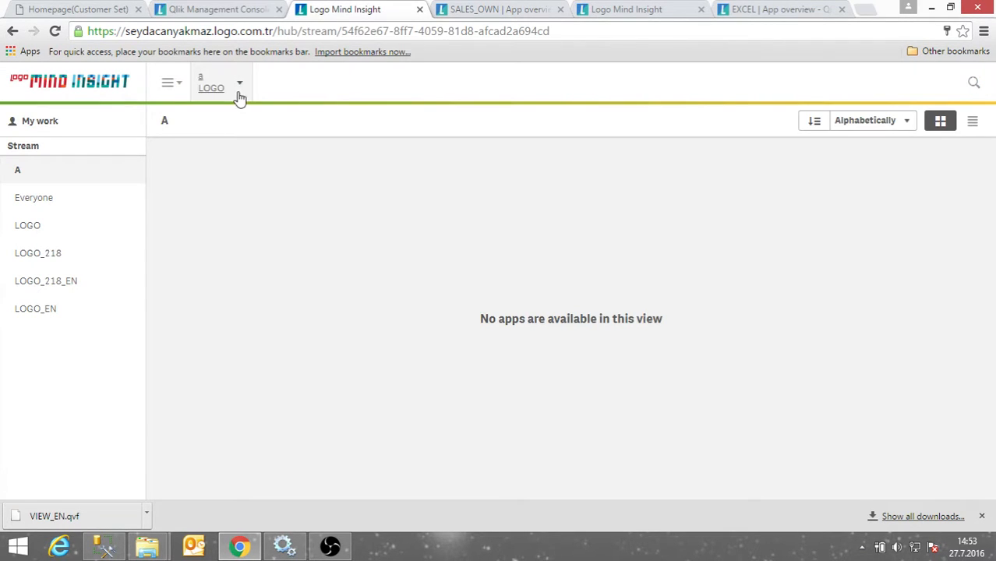
left_click(238, 90)
left_click(195, 131)
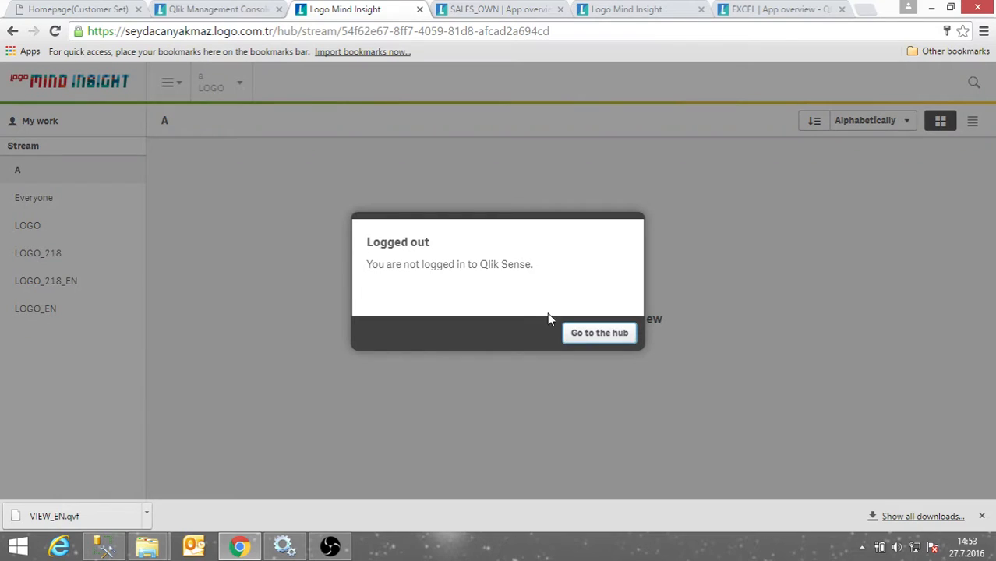
Sign in as the second test user, view their empty My work, and log out.
left_click(574, 333)
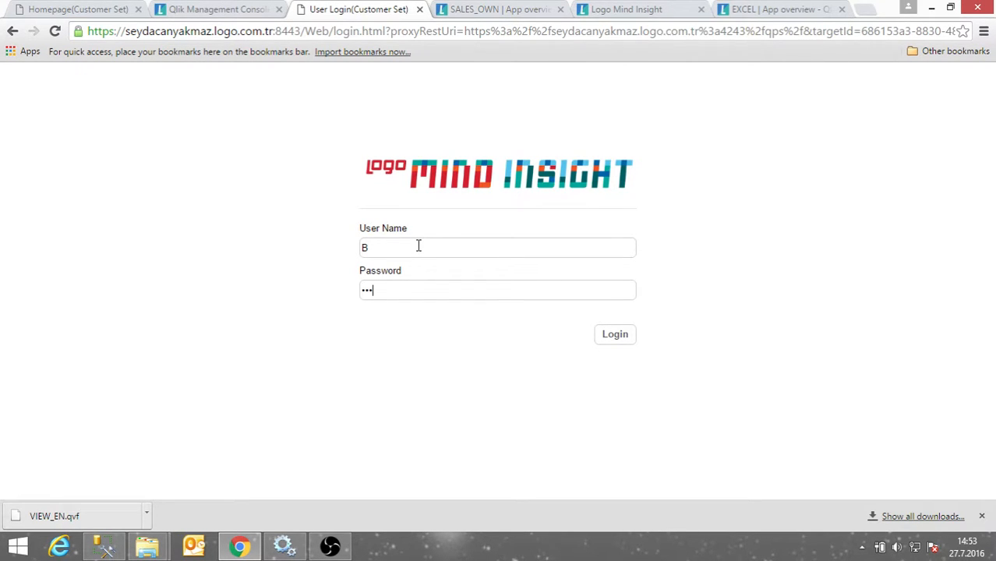
left_click(603, 334)
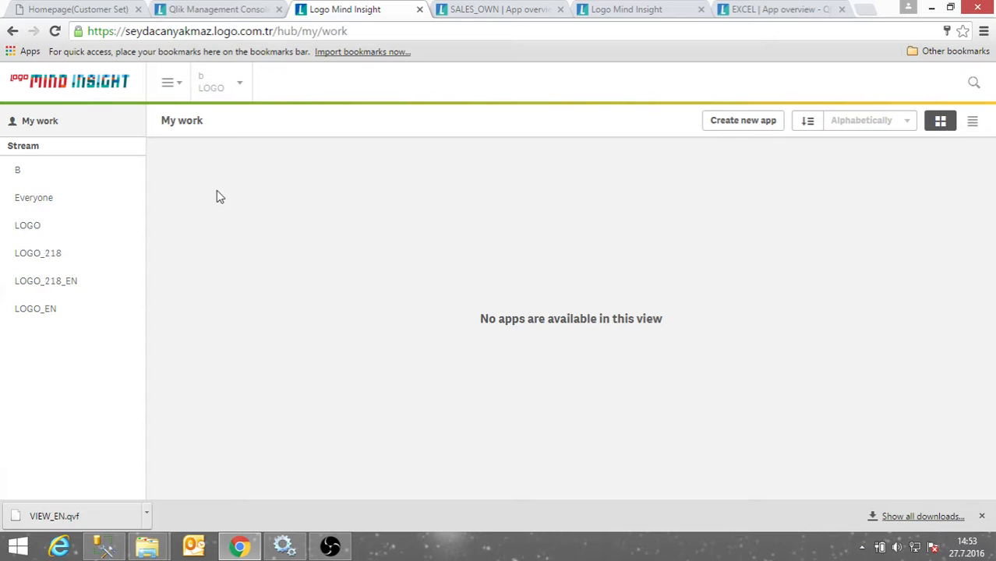
left_click(241, 91)
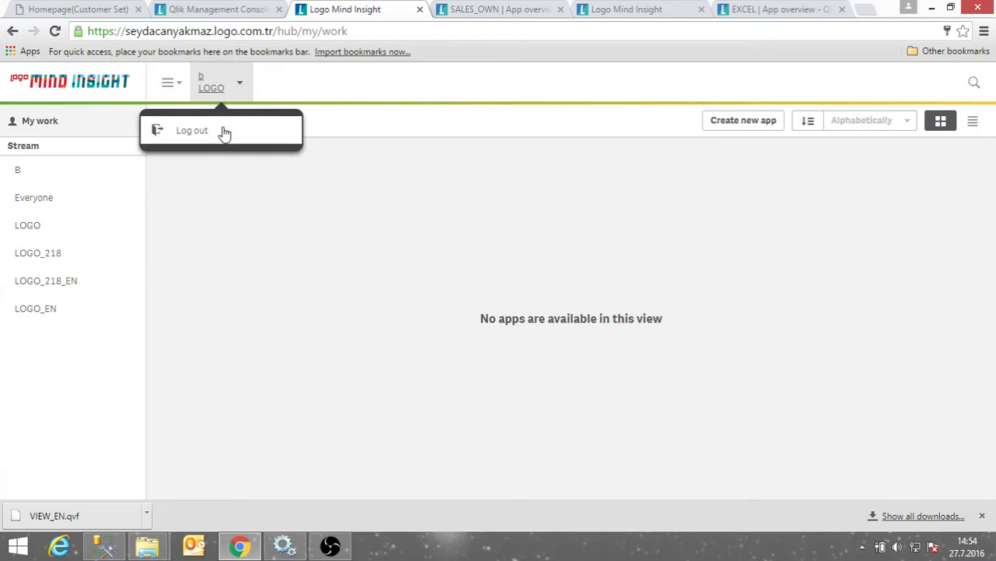
left_click(216, 133)
left_click(624, 335)
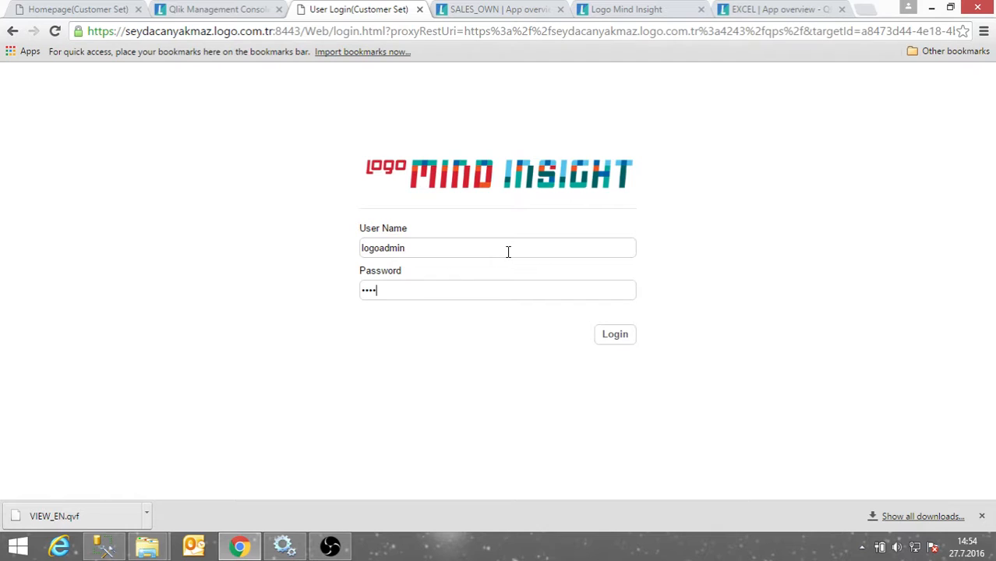
Sign in as administrator and refresh the expired QMC session.
left_click(614, 334)
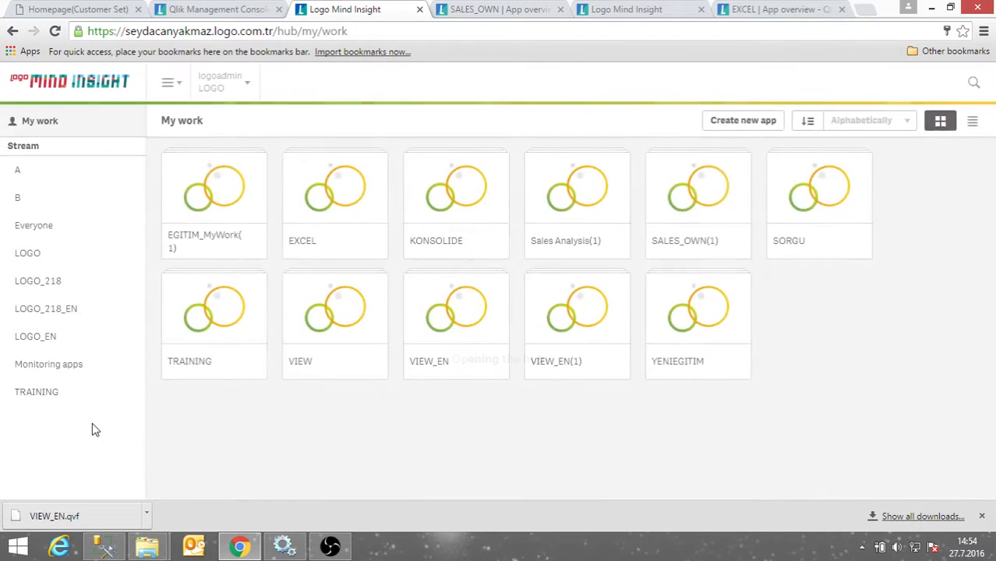
left_click(220, 10)
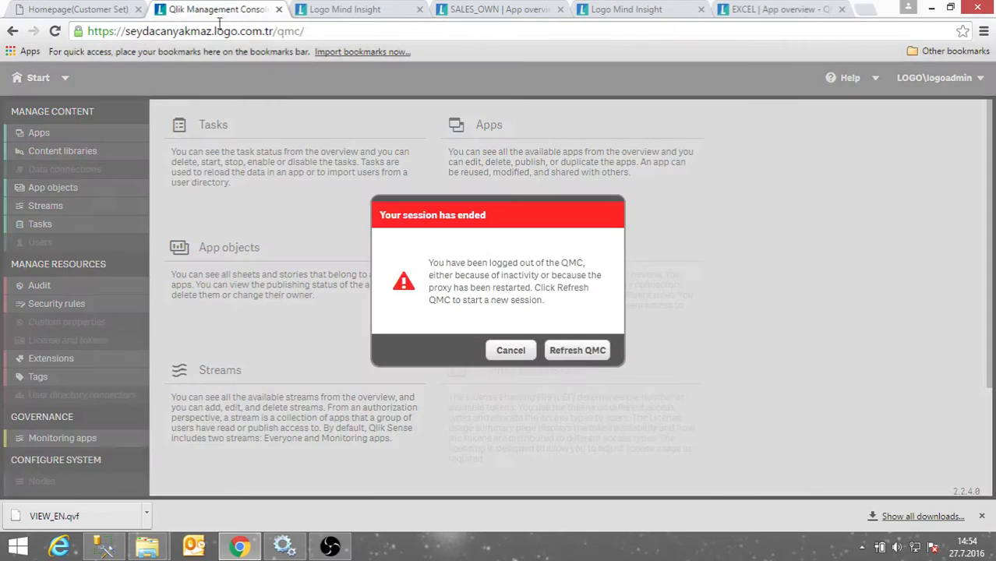
left_click(572, 351)
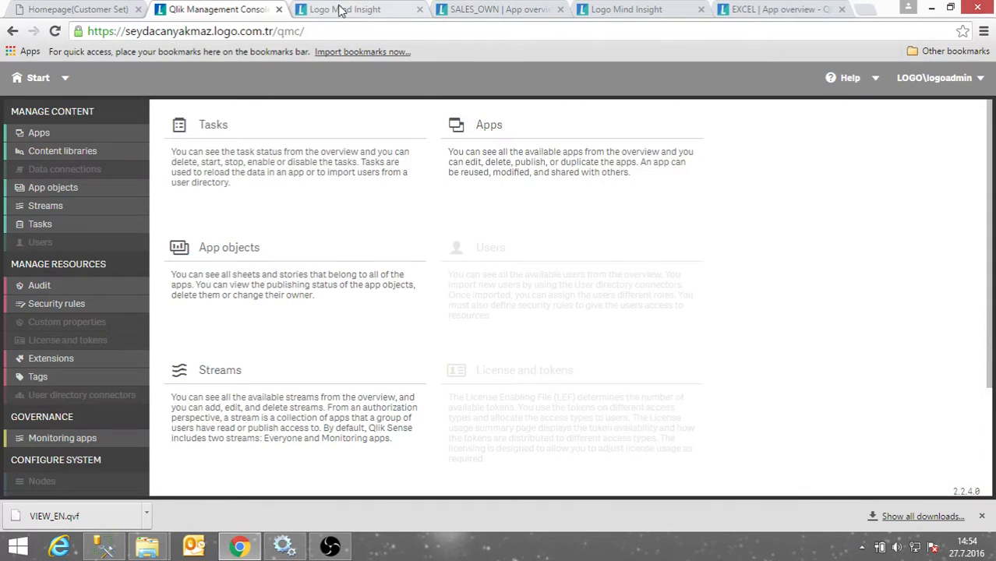
left_click(341, 10)
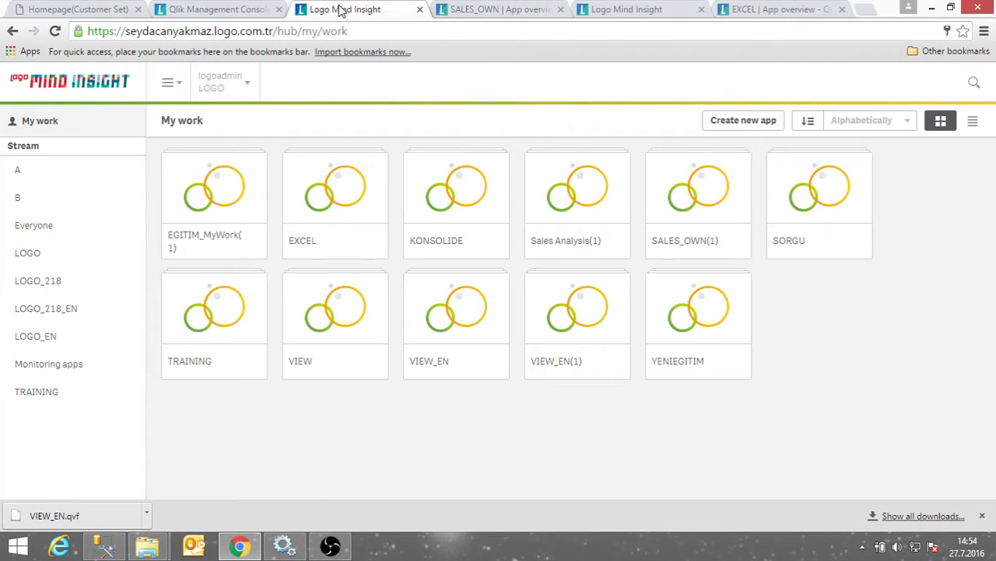
Duplicate the SALES_OWN(1) app from the QMC apps list.
left_click(216, 10)
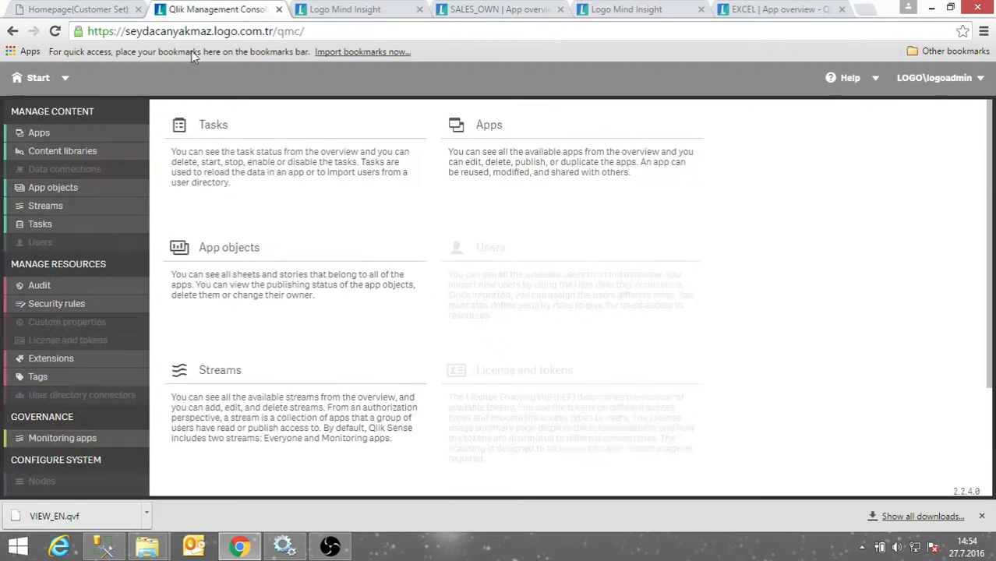
left_click(39, 134)
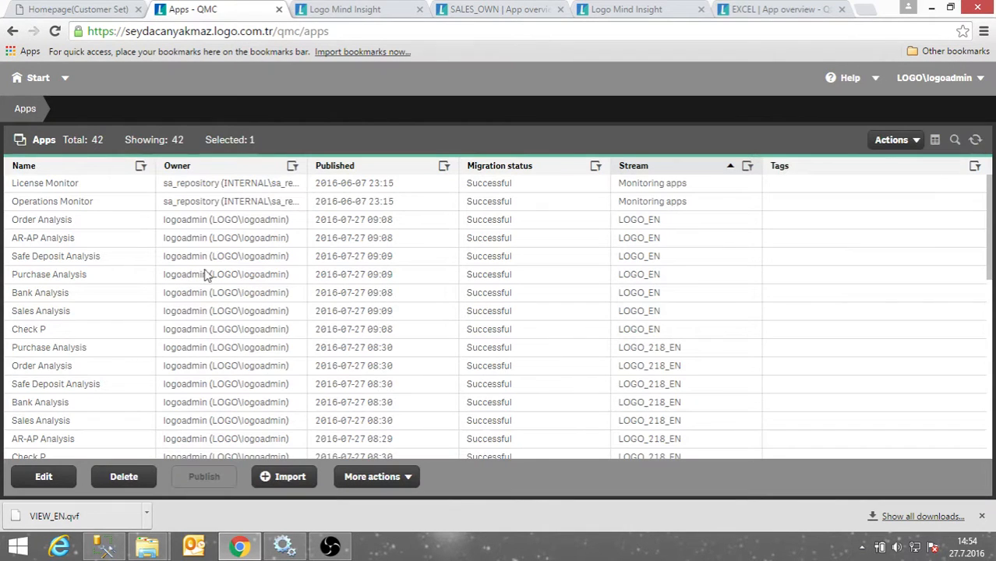
scroll(246, 405, "down", 6)
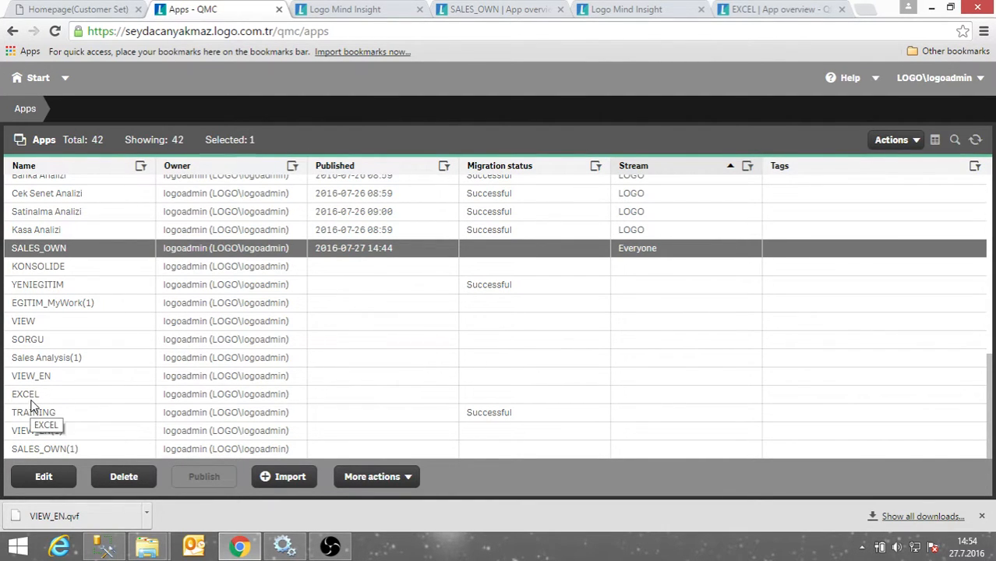
left_click(44, 453)
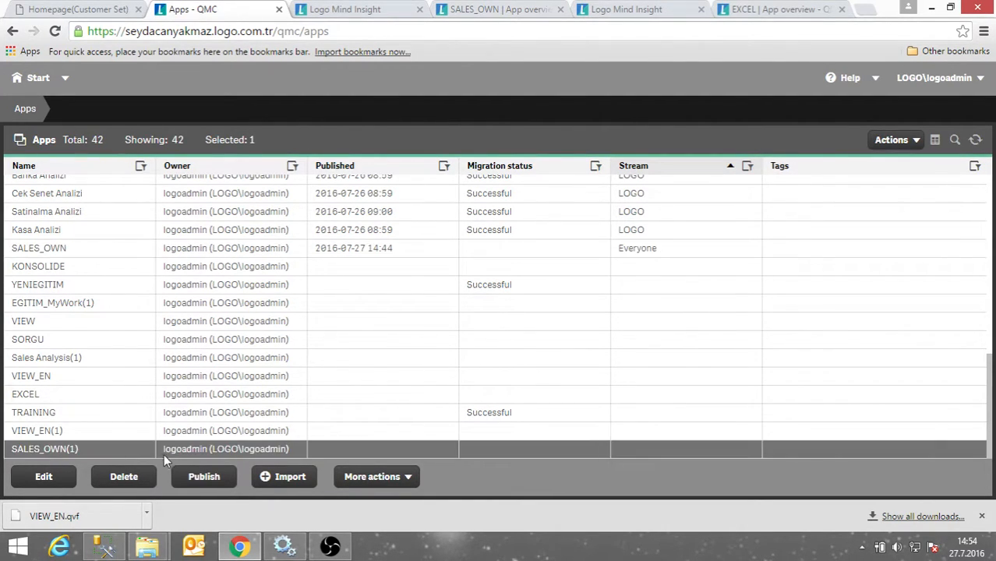
left_click(355, 481)
left_click(373, 394)
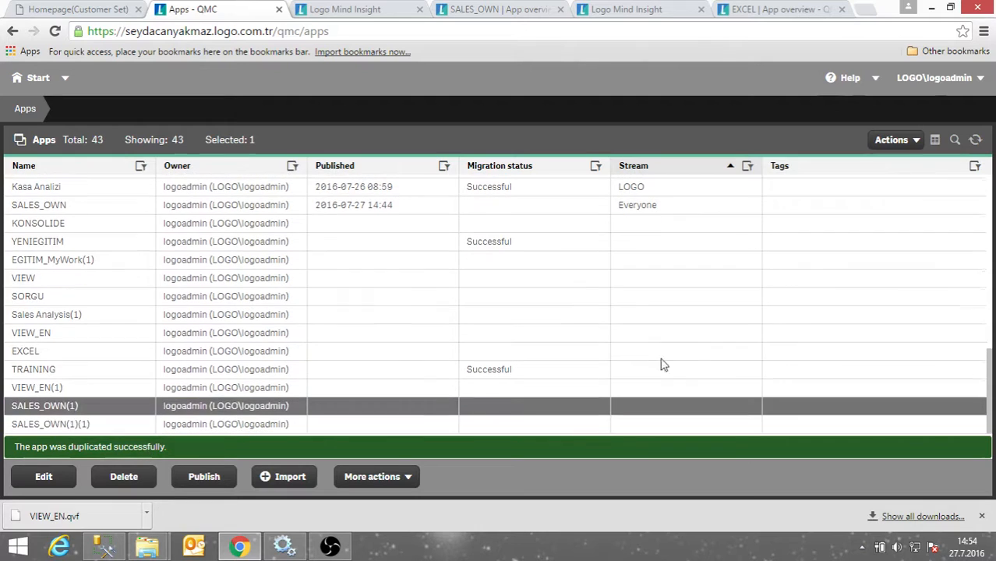
Publish the copy SALES_OWN(1)(1) to stream A as A_SALES_OWN.
left_click(94, 425)
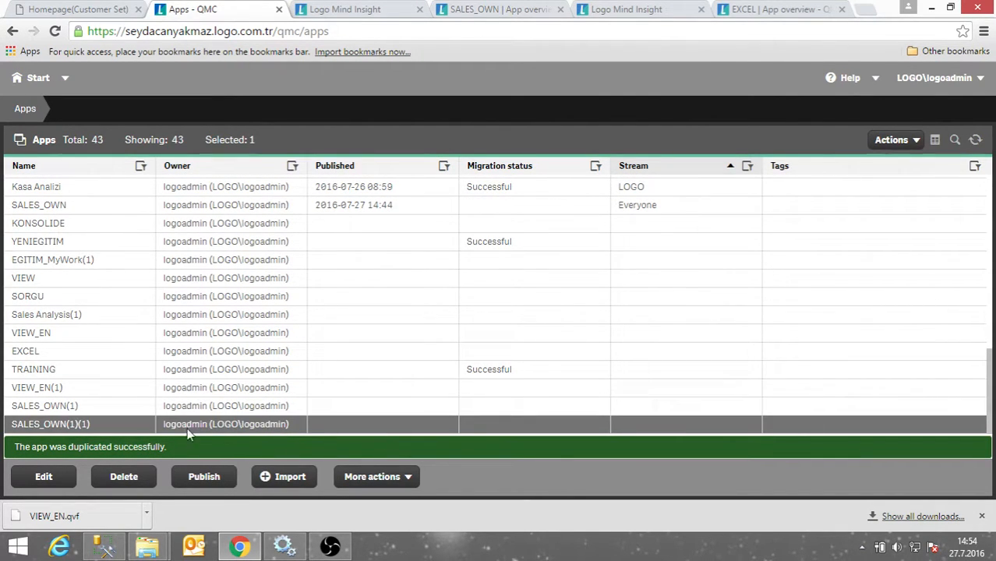
left_click(206, 477)
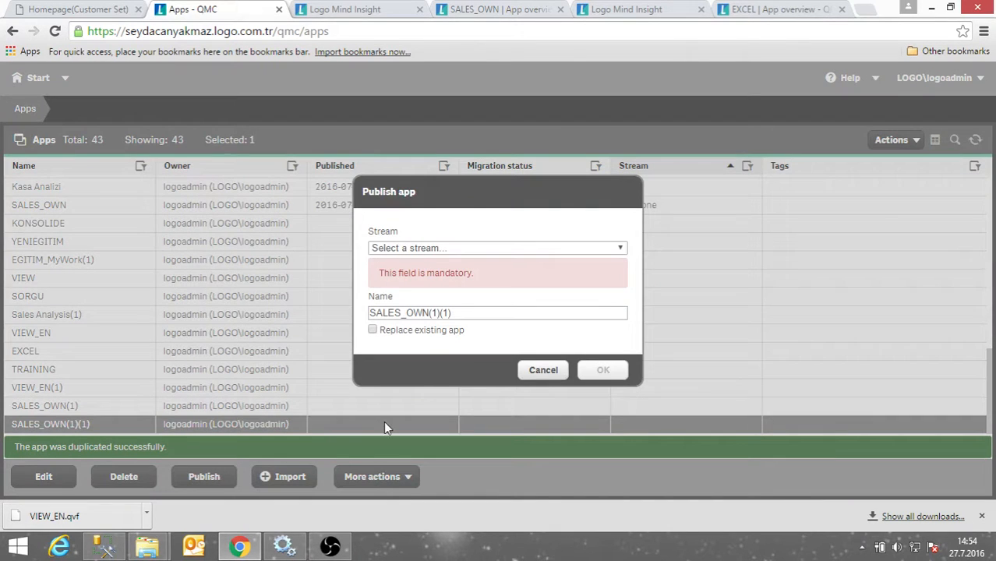
left_click(494, 249)
left_click(435, 282)
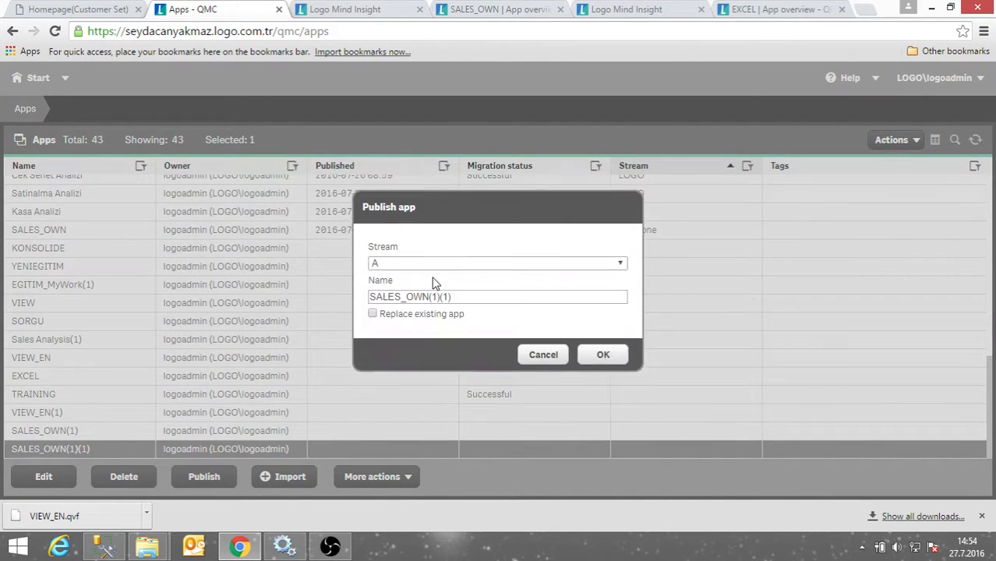
triple_click(448, 296)
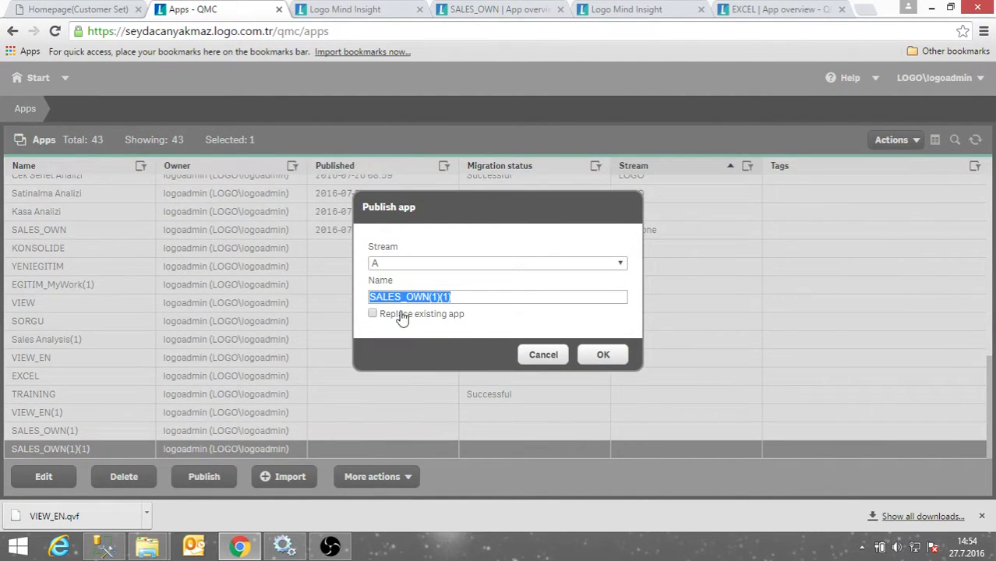
type("A_")
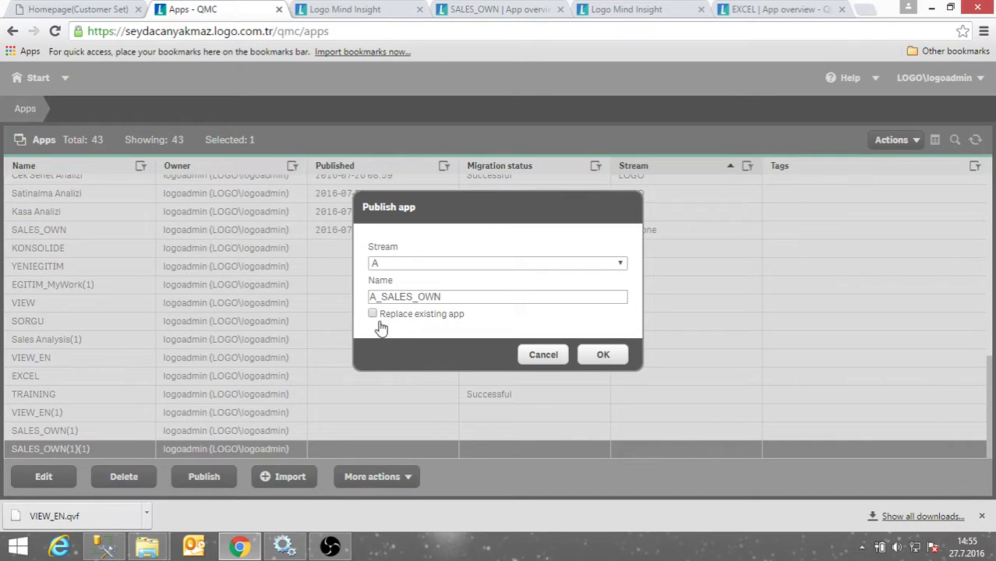
left_click(599, 357)
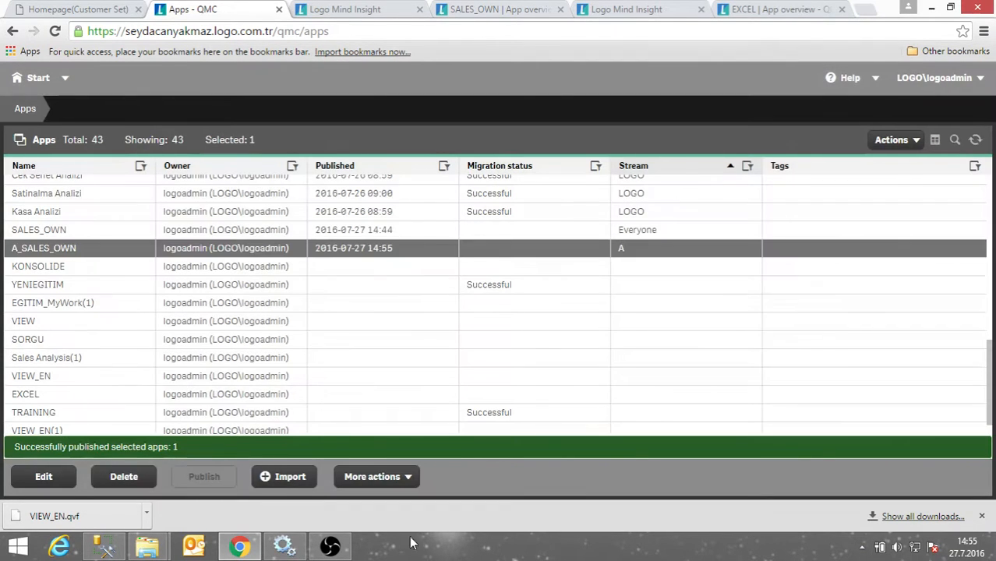
Duplicate SALES_OWN(1) a second time.
scroll(86, 381, "down", 1)
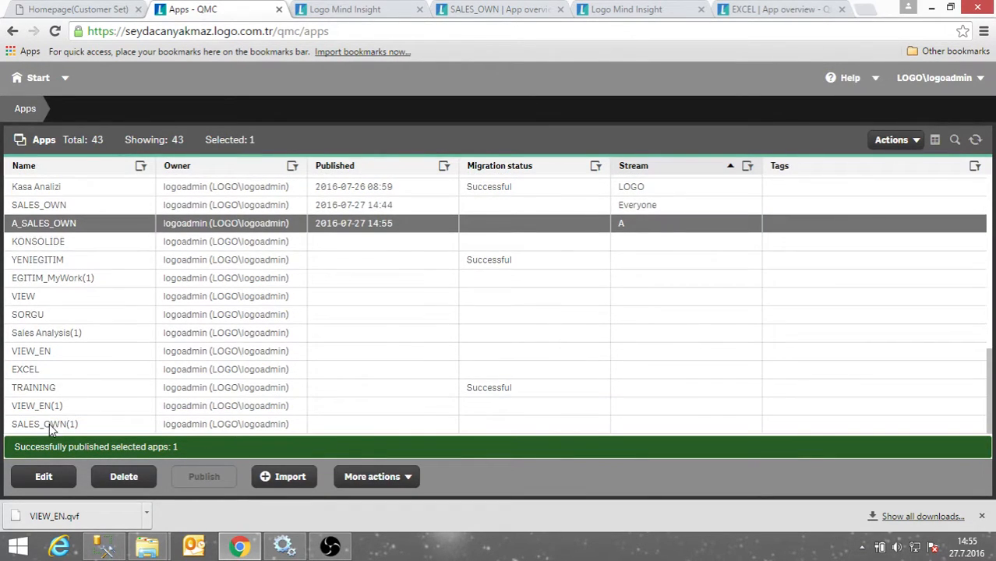
left_click(49, 427)
left_click(378, 476)
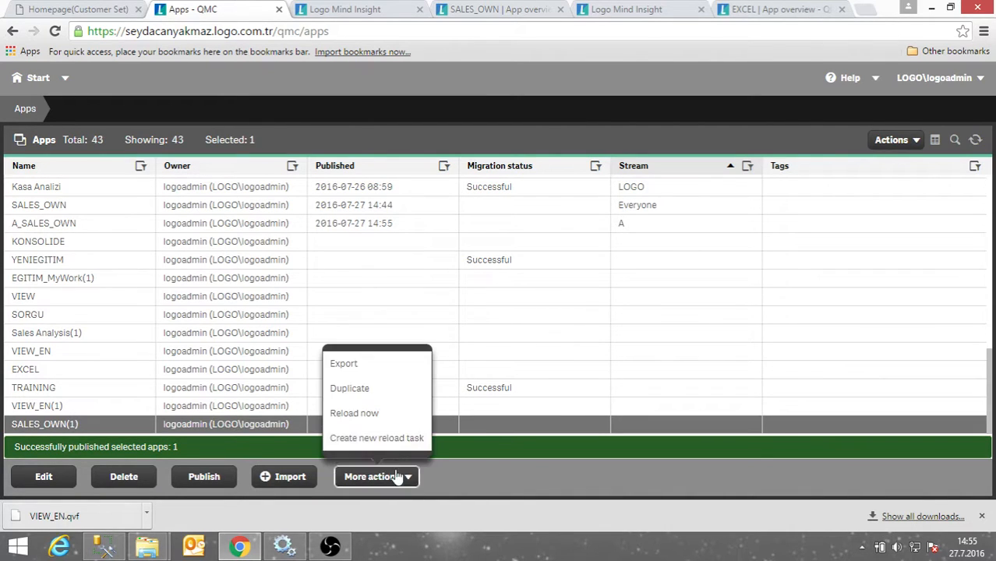
left_click(378, 390)
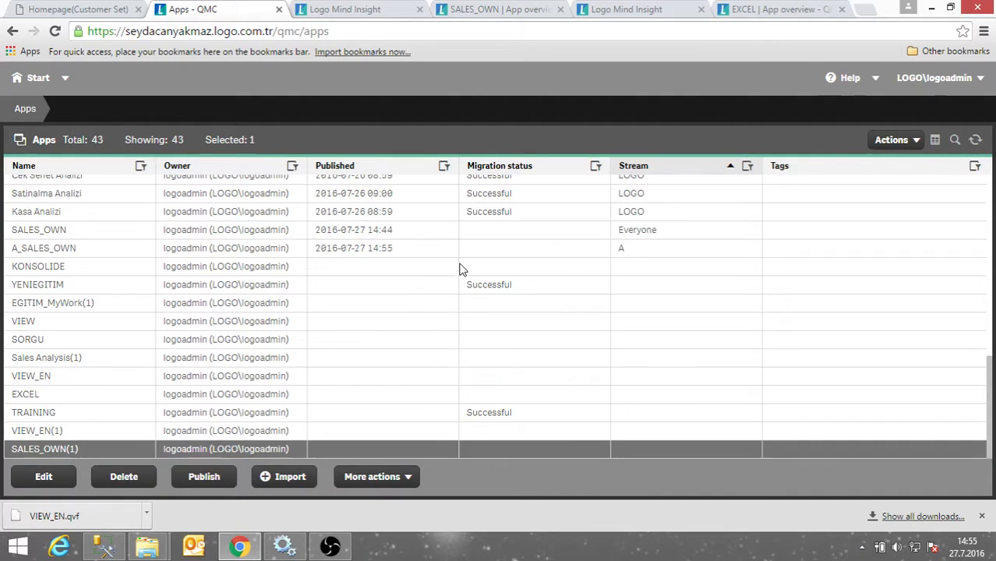
Publish the new copy to stream B, renamed B_SALES_OWN.
left_click(106, 423)
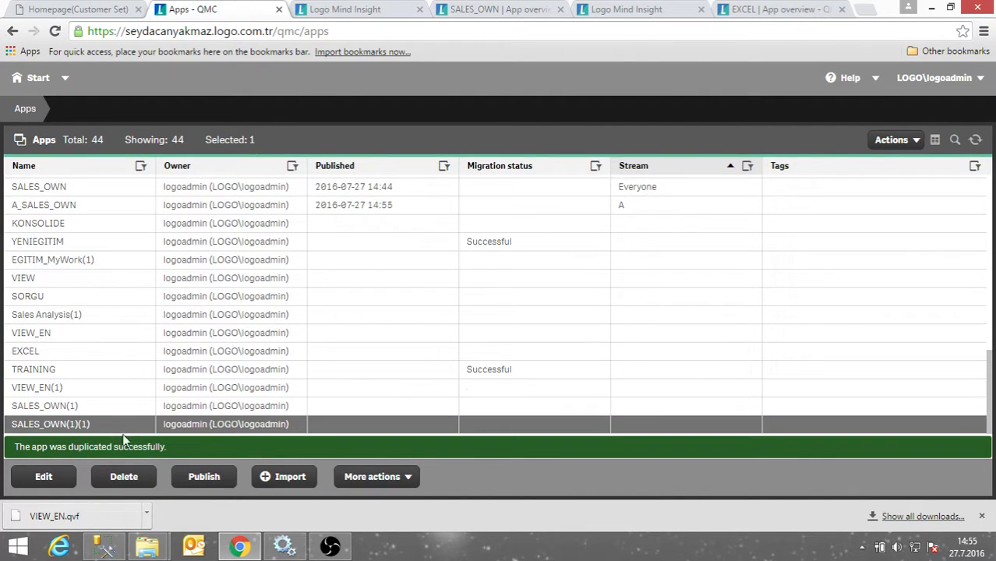
left_click(204, 477)
left_click(445, 248)
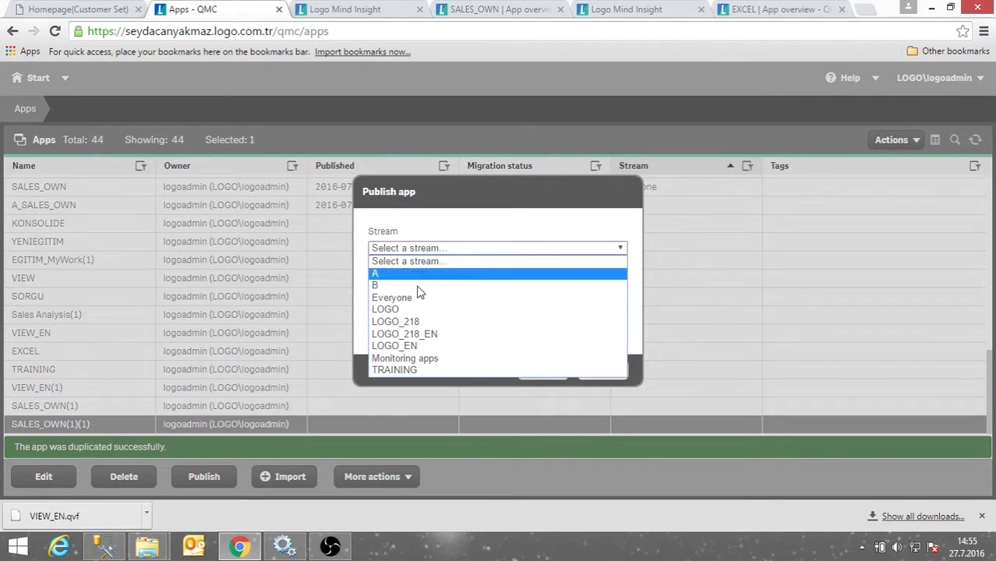
left_click(397, 285)
left_click_drag(483, 297, 429, 303)
key("BackSpace")
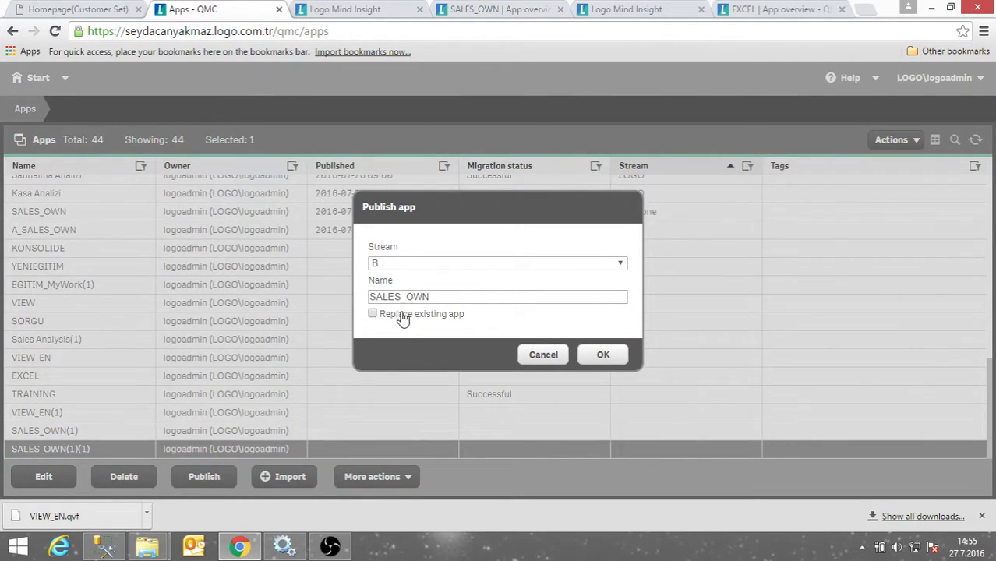
key("Home")
type("B_")
left_click(611, 356)
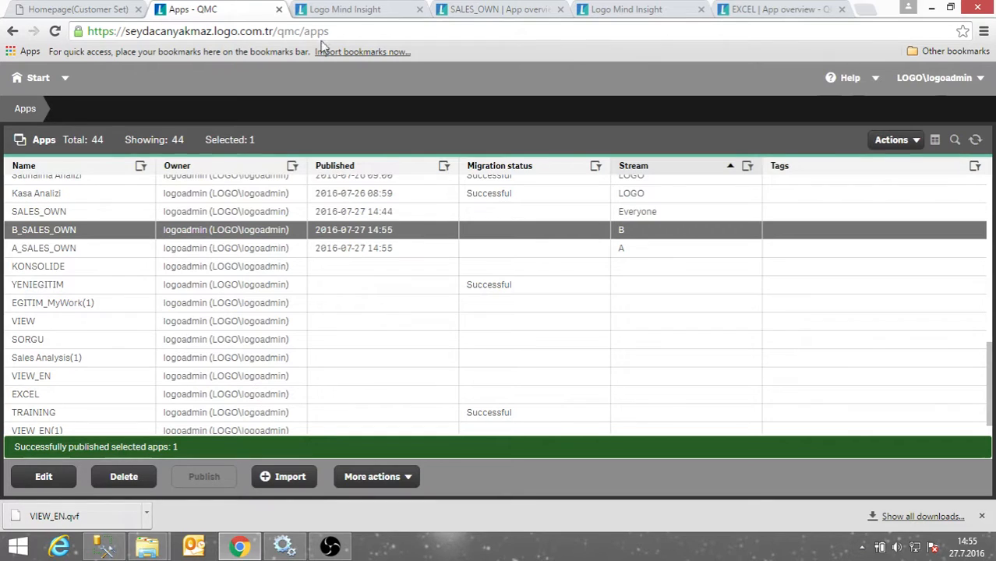
left_click(343, 11)
Reload the hub and confirm A_SALES_OWN and B_SALES_OWN appear in streams A and B.
left_click(341, 37)
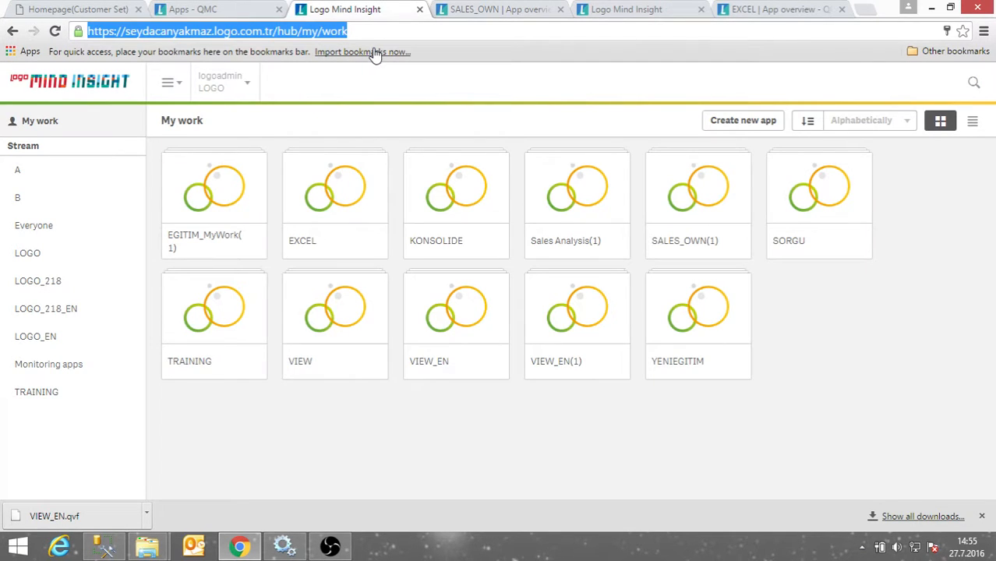
key("Return")
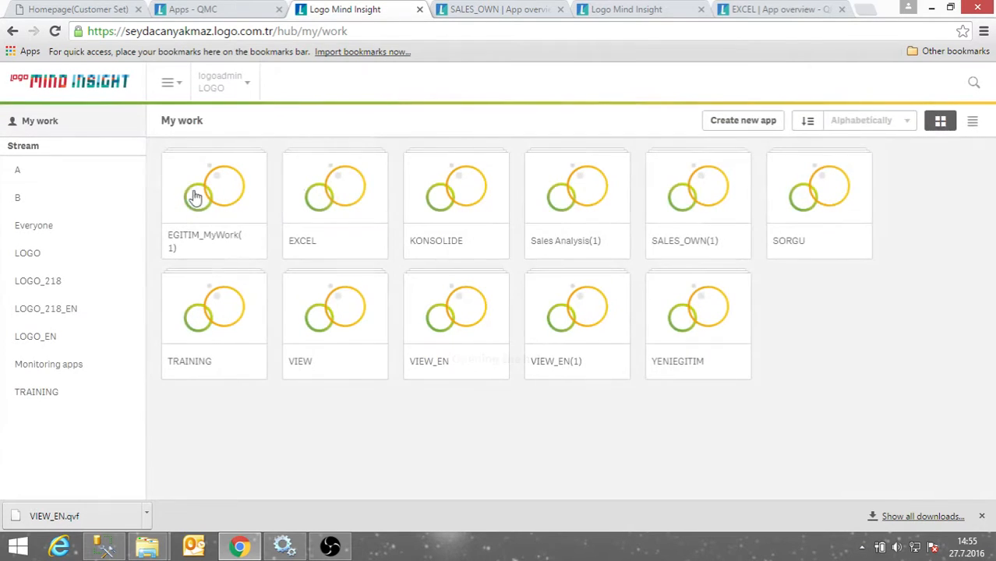
left_click(75, 179)
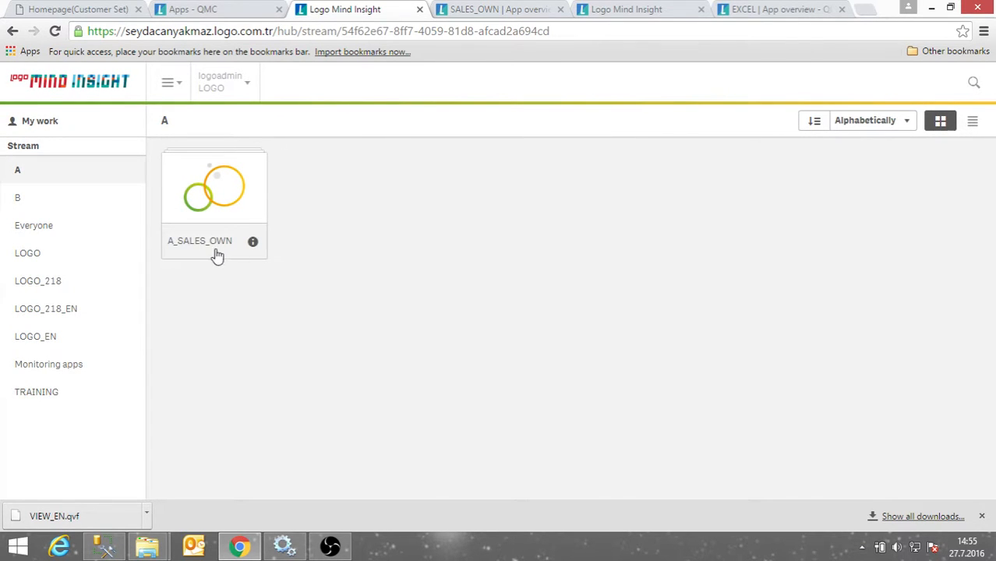
left_click(23, 198)
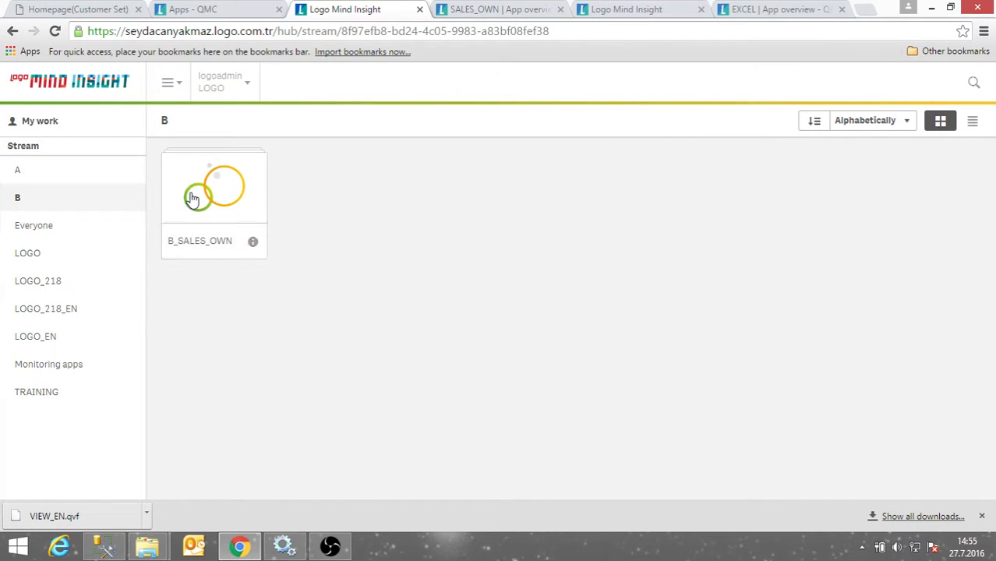
left_click(232, 9)
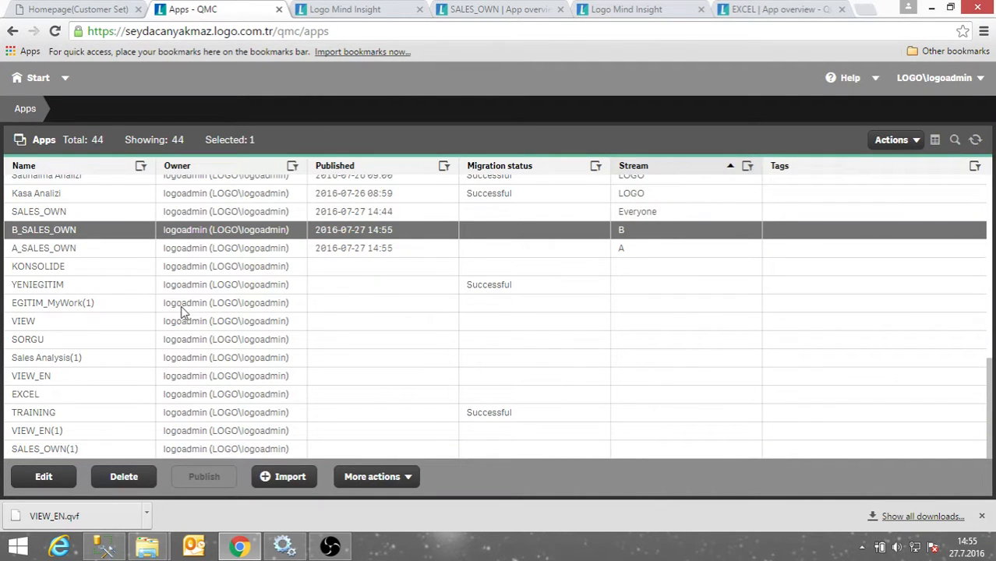
Uncheck Publish in stream A's access security rule so it keeps read, update and change owner, then return to Streams.
left_click(35, 78)
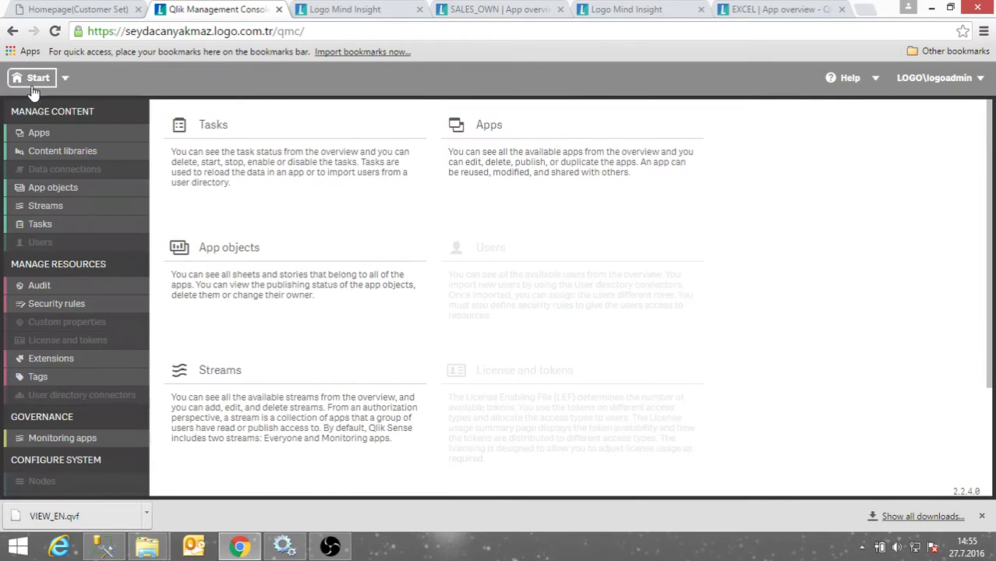
left_click(66, 209)
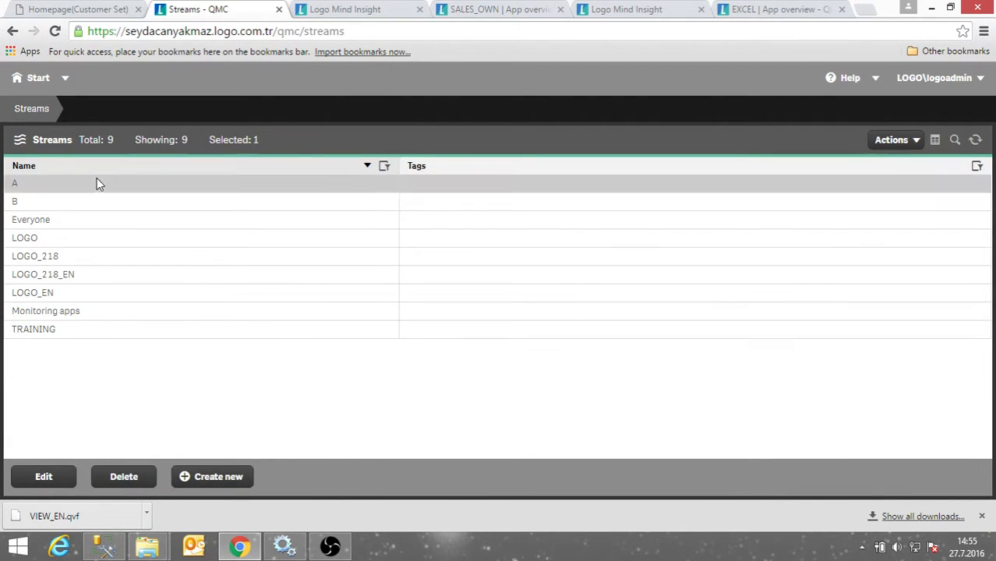
left_click(41, 478)
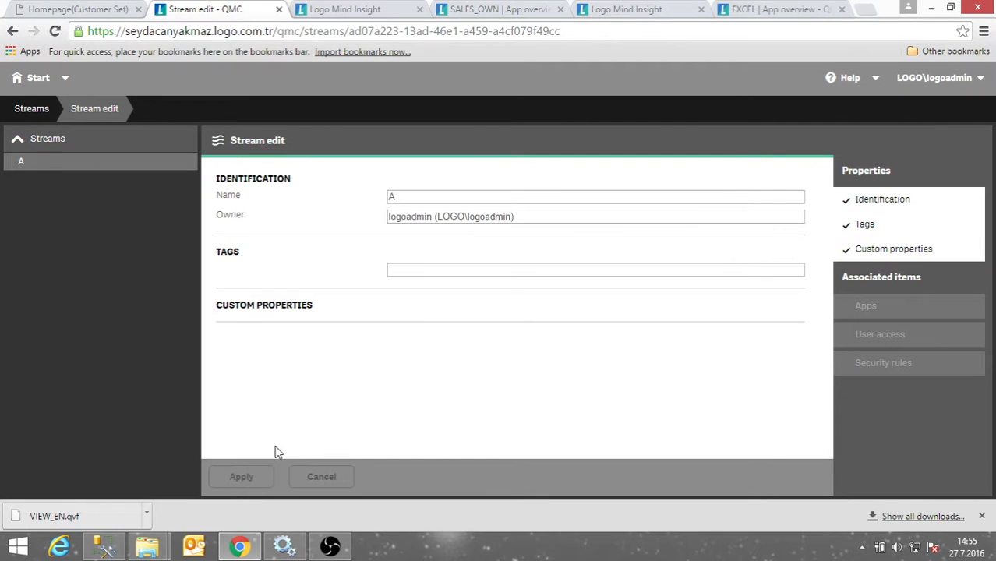
left_click(873, 369)
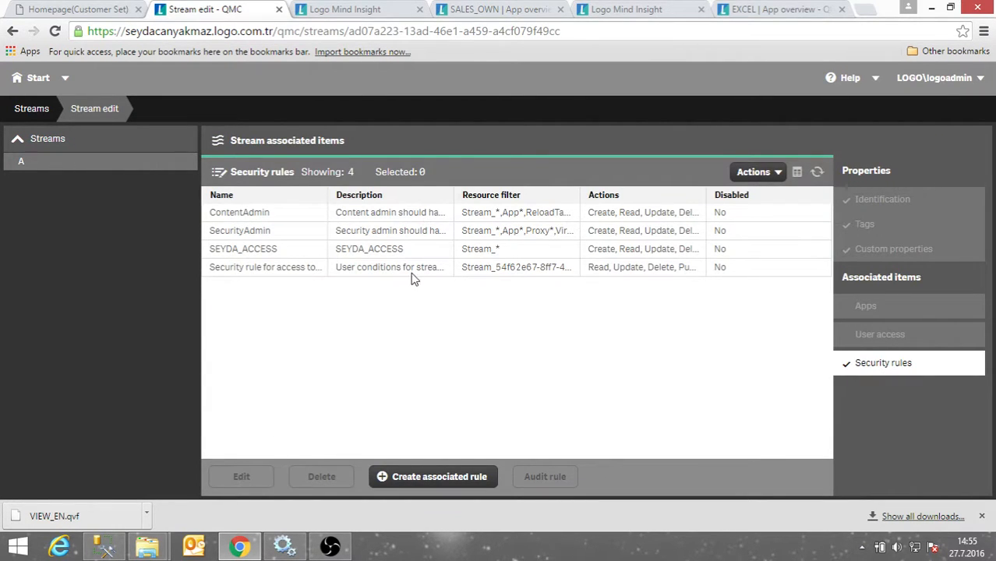
left_click(362, 271)
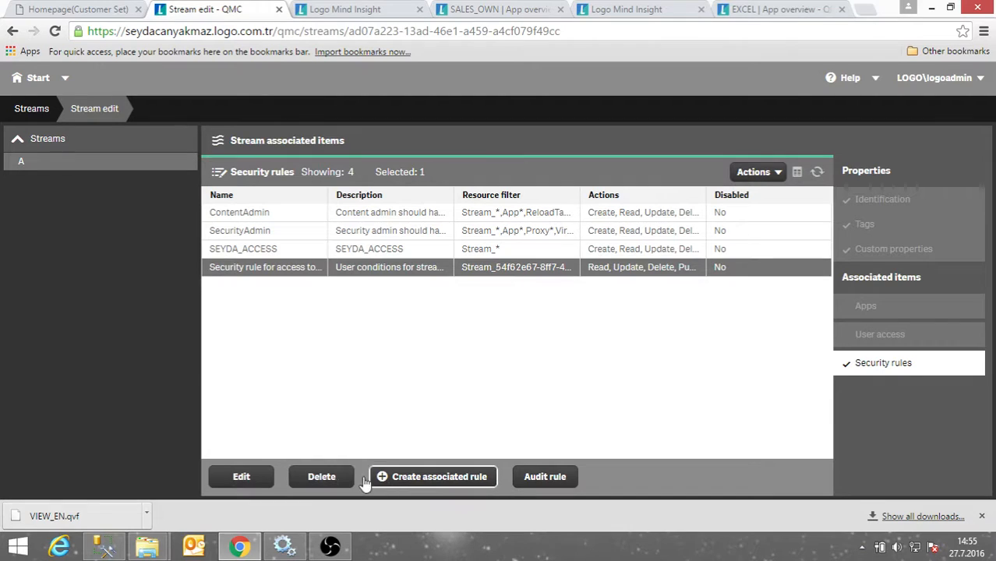
left_click(261, 478)
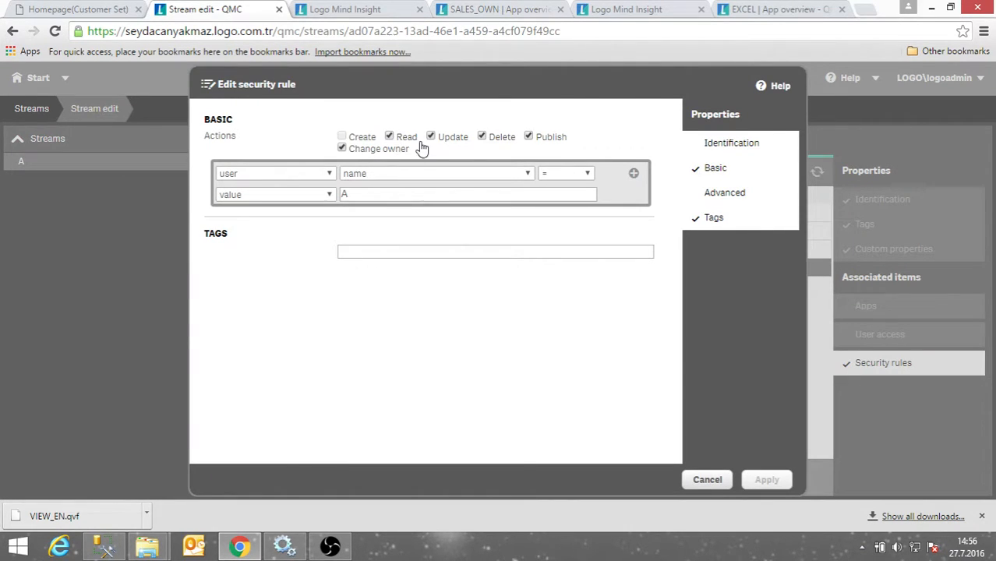
left_click(529, 139)
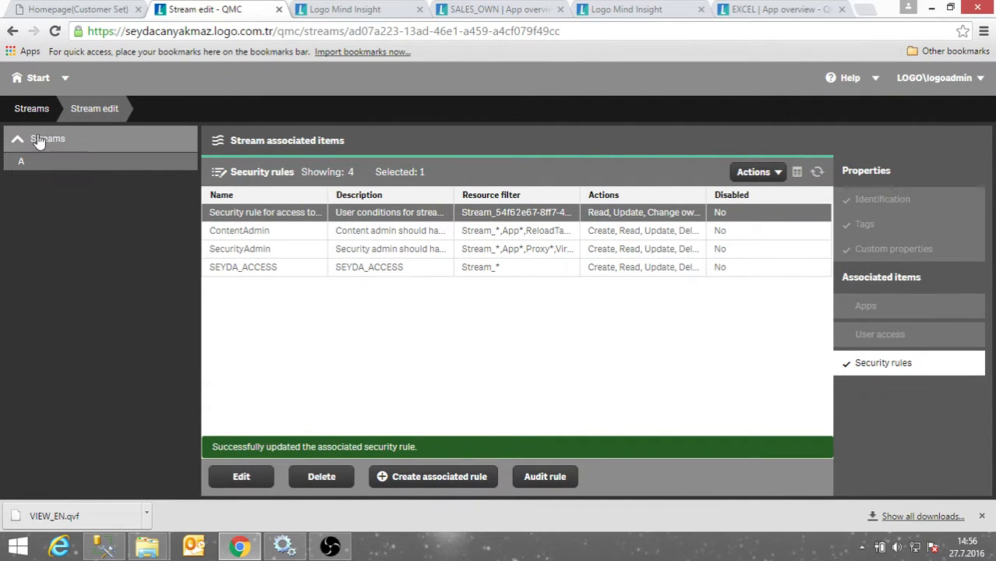
left_click(32, 109)
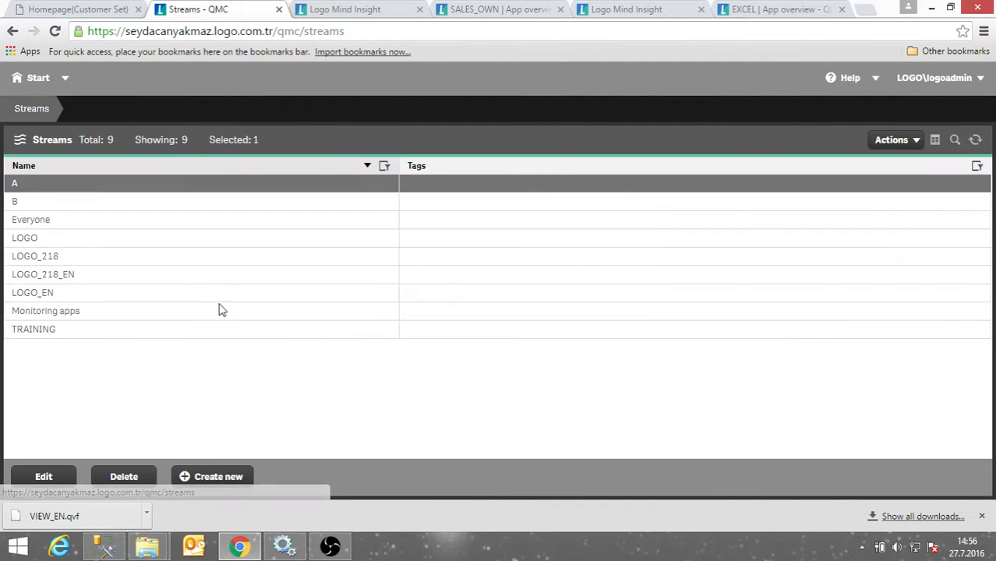
Uncheck Publish in stream B's access security rule, then return to the hub's stream B page.
left_click(79, 204)
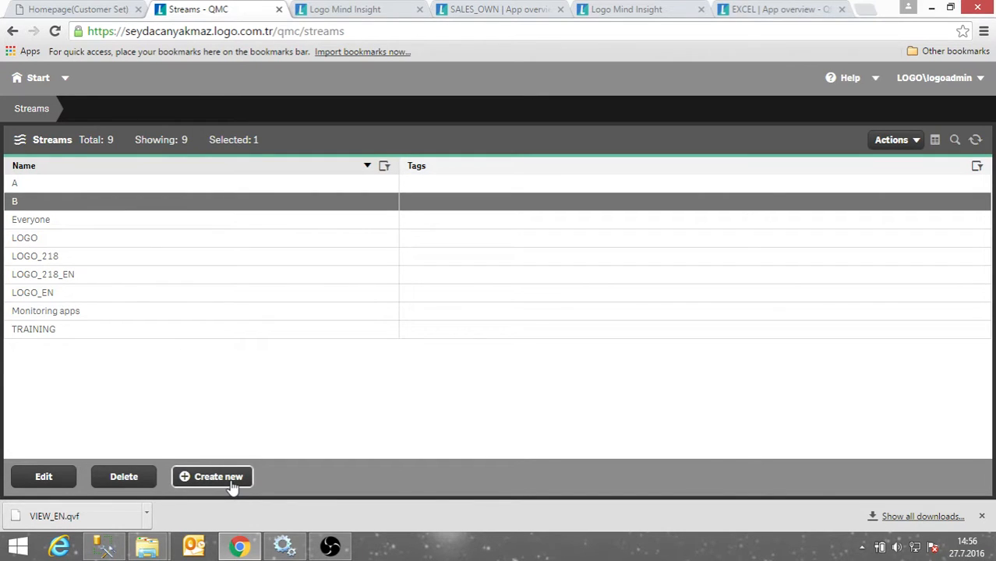
left_click(60, 479)
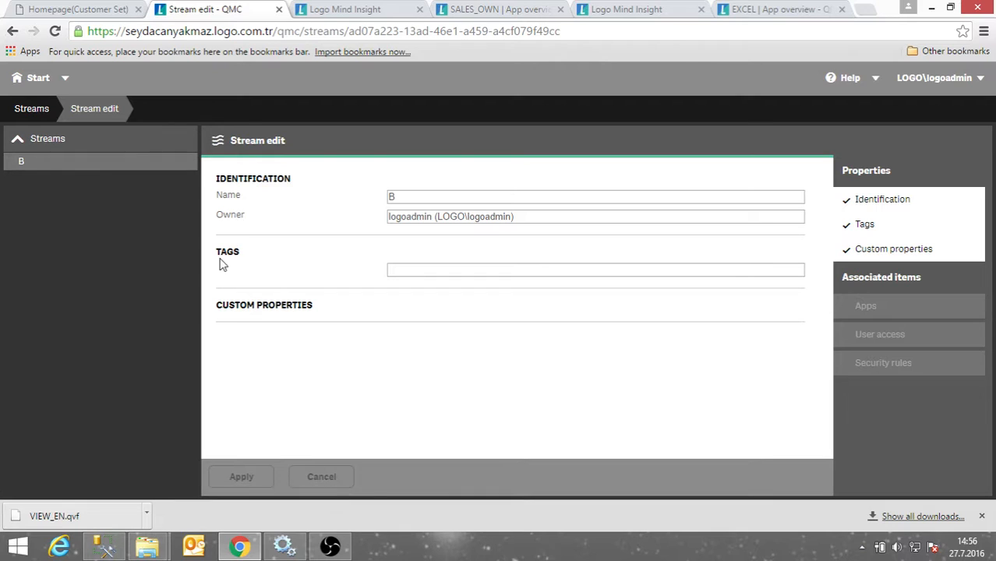
left_click(872, 360)
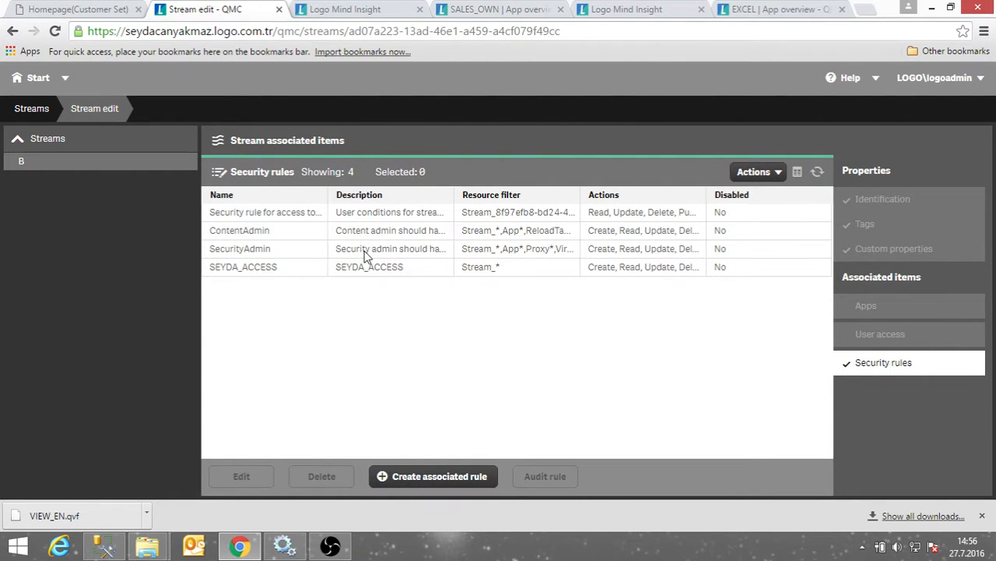
left_click(376, 212)
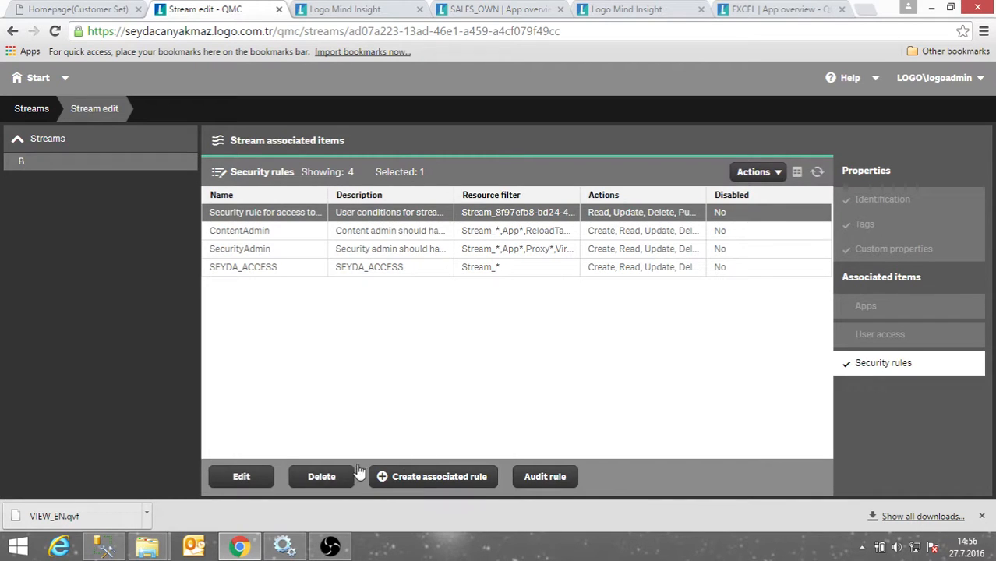
left_click(239, 477)
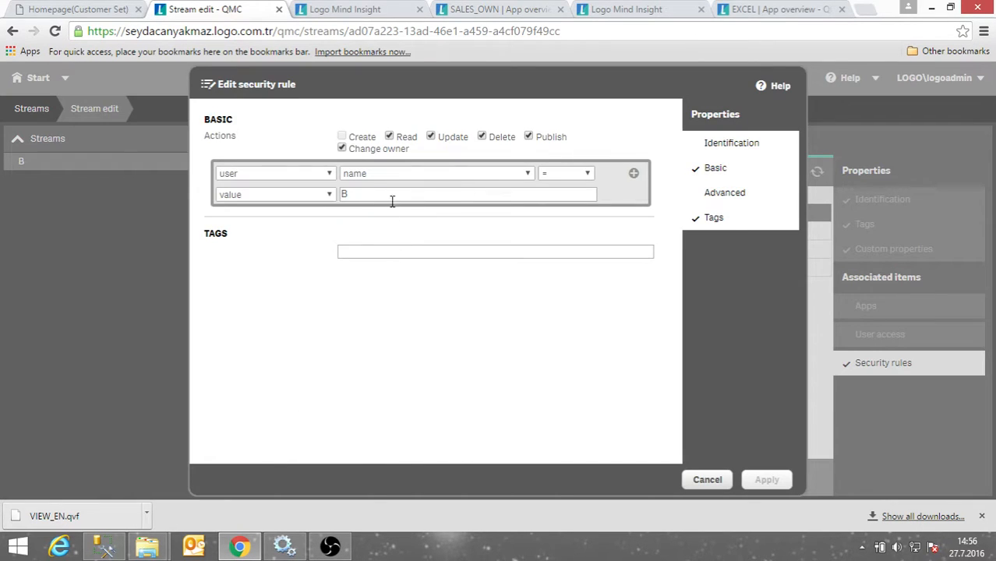
left_click(529, 138)
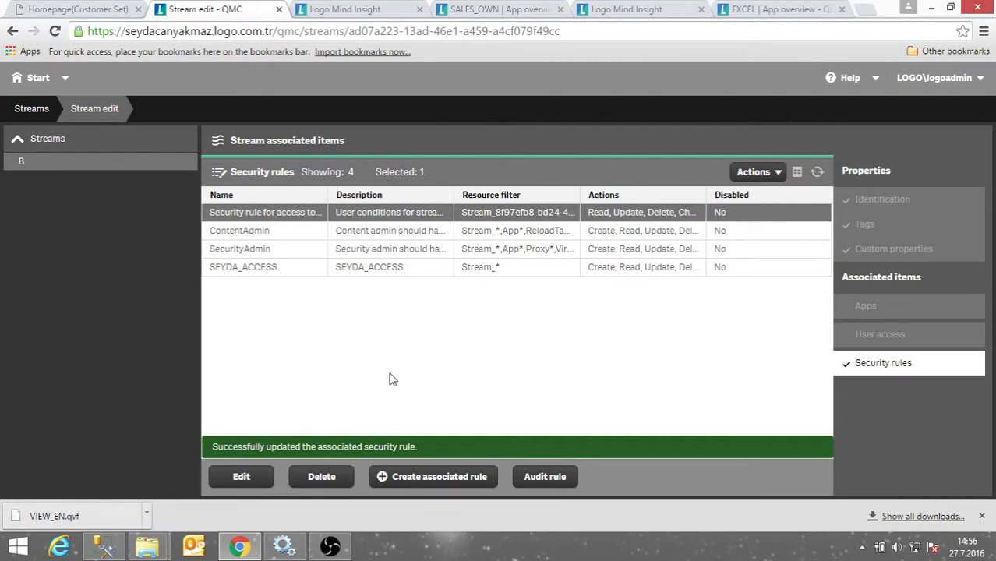
left_click(366, 10)
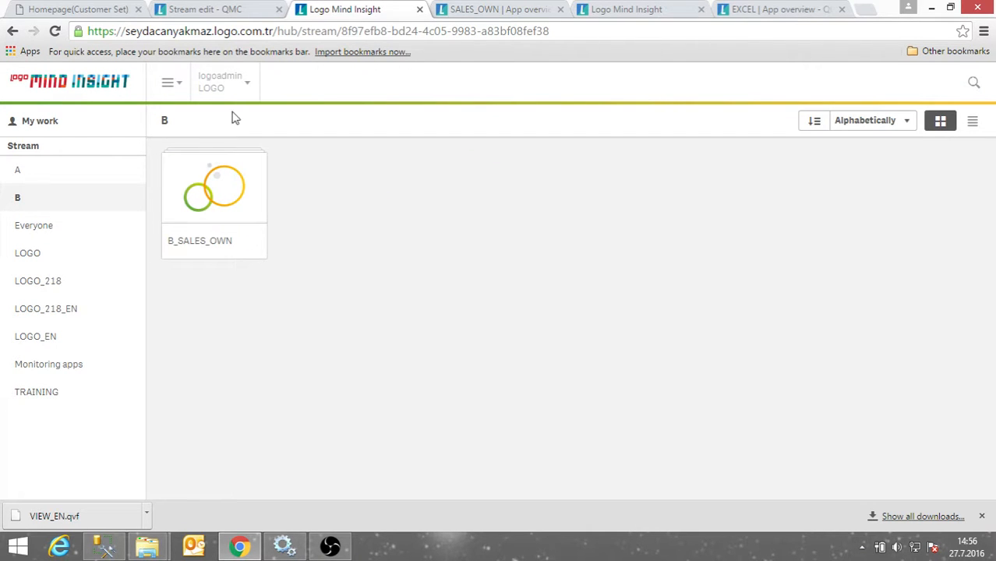
Log out, sign in as stream A's test user, and open A_SALES_OWN from stream A.
left_click(247, 90)
left_click(251, 134)
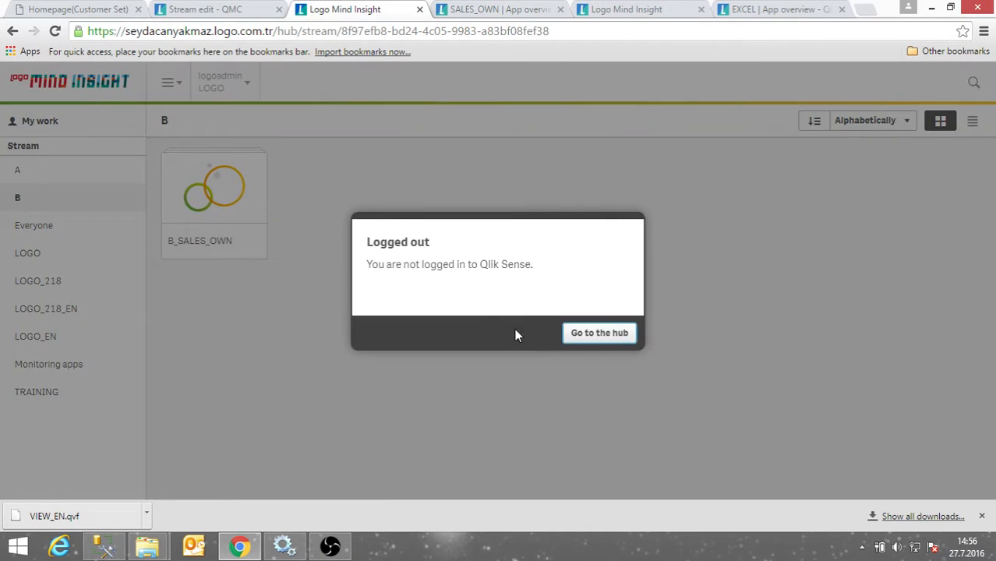
left_click(575, 335)
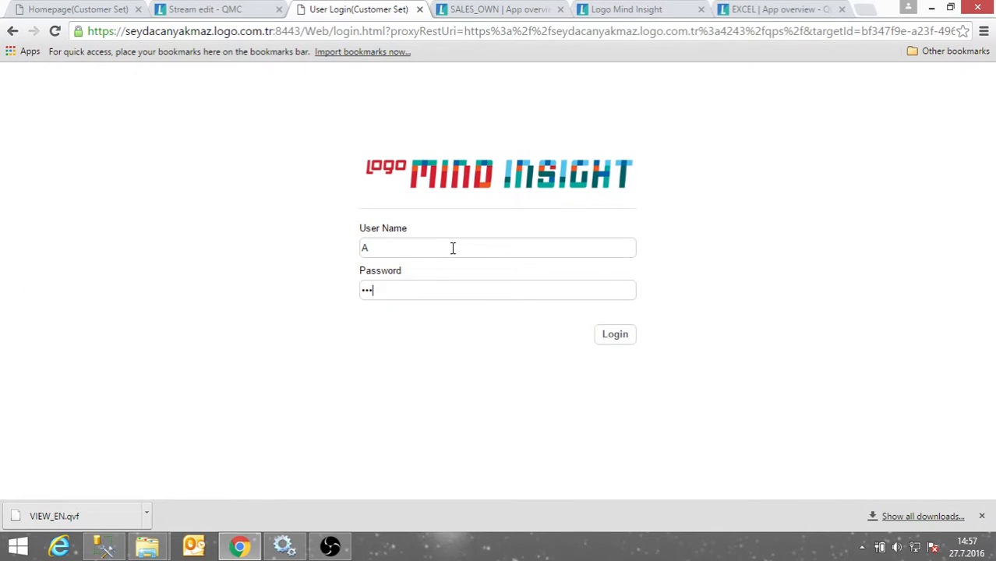
left_click(629, 337)
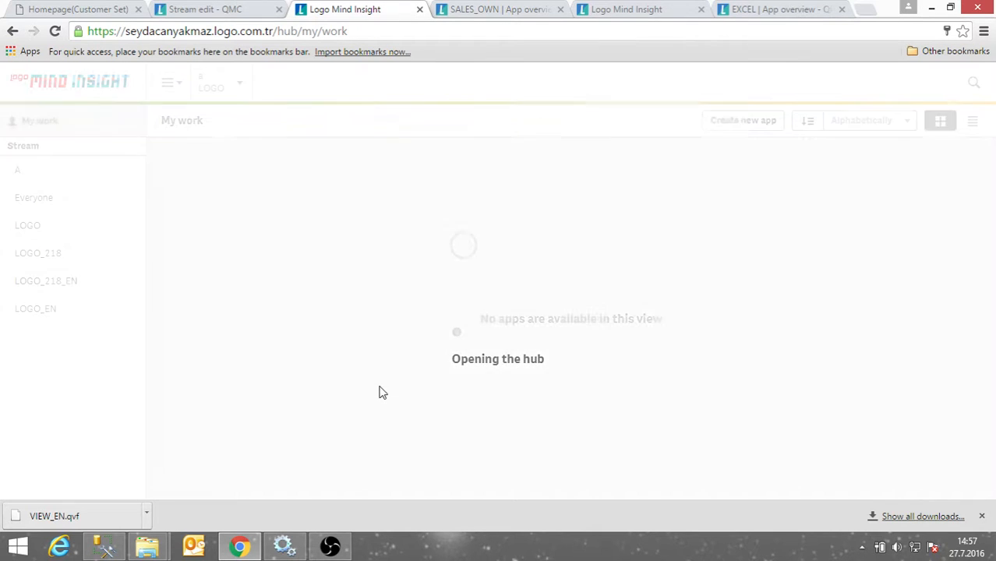
left_click(74, 178)
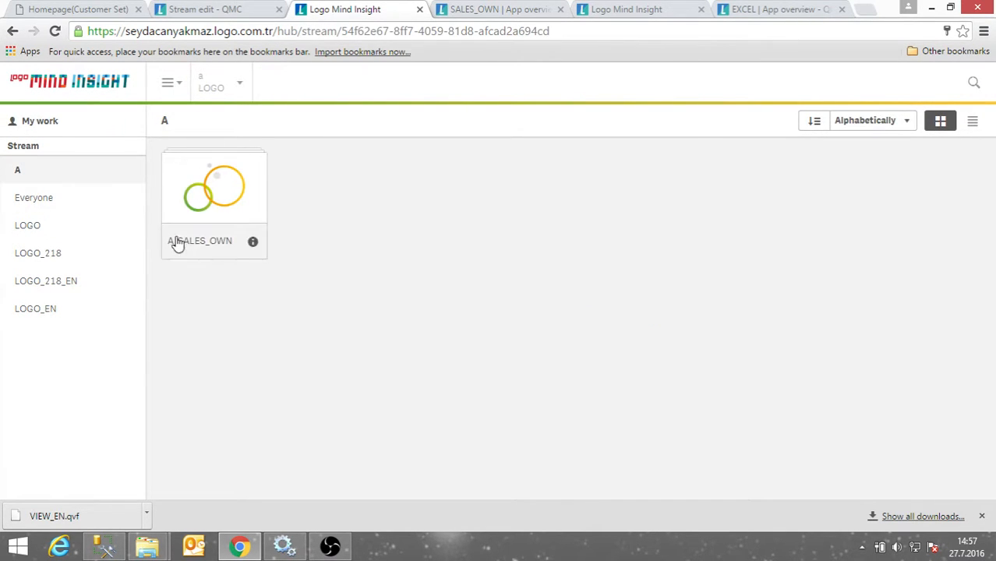
left_click(209, 201)
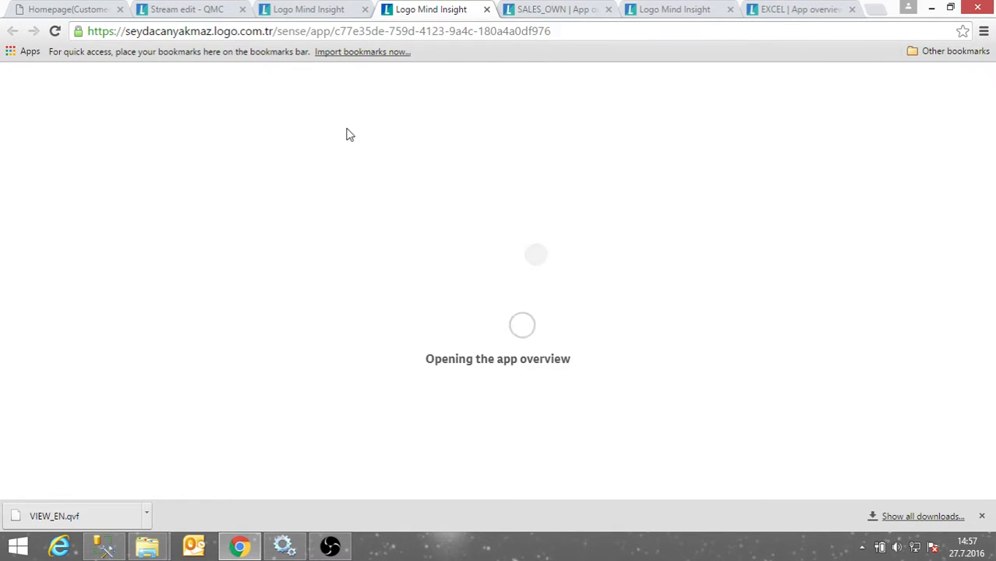
Open the DASHBOARD1 sheet in A_SALES_OWN and duplicate it into an editable copy.
scroll(160, 364, "down", 2)
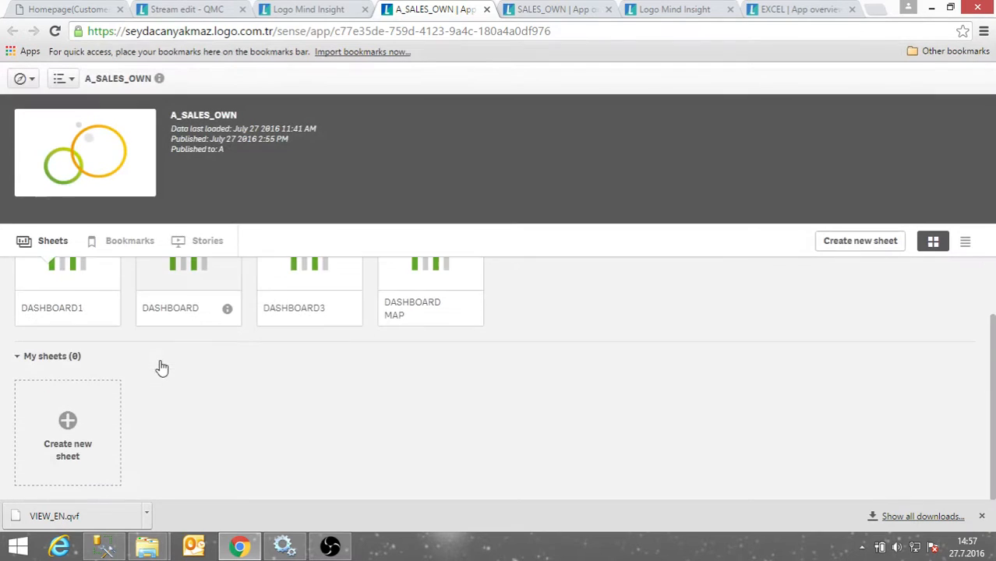
scroll(64, 356, "up", 2)
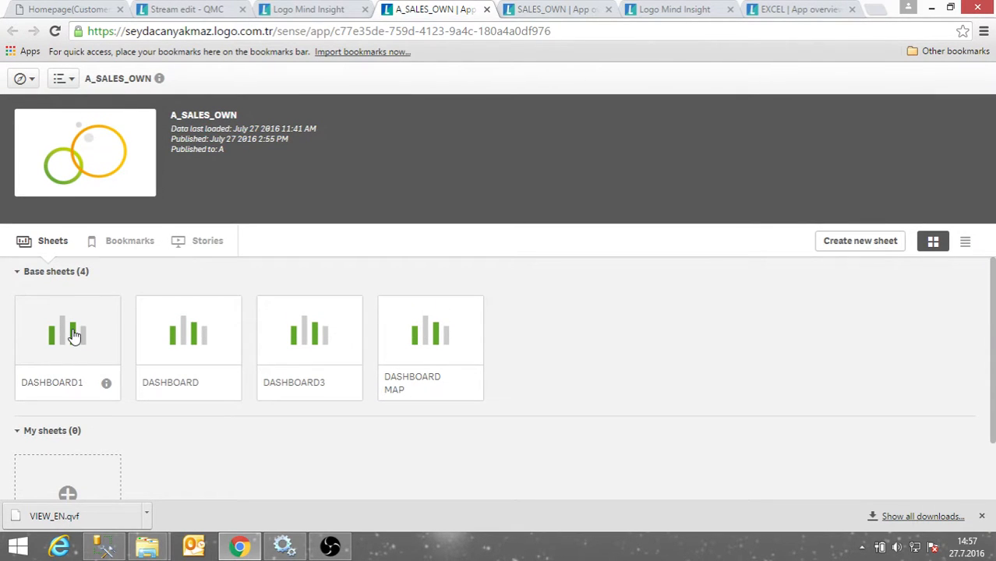
left_click(74, 335)
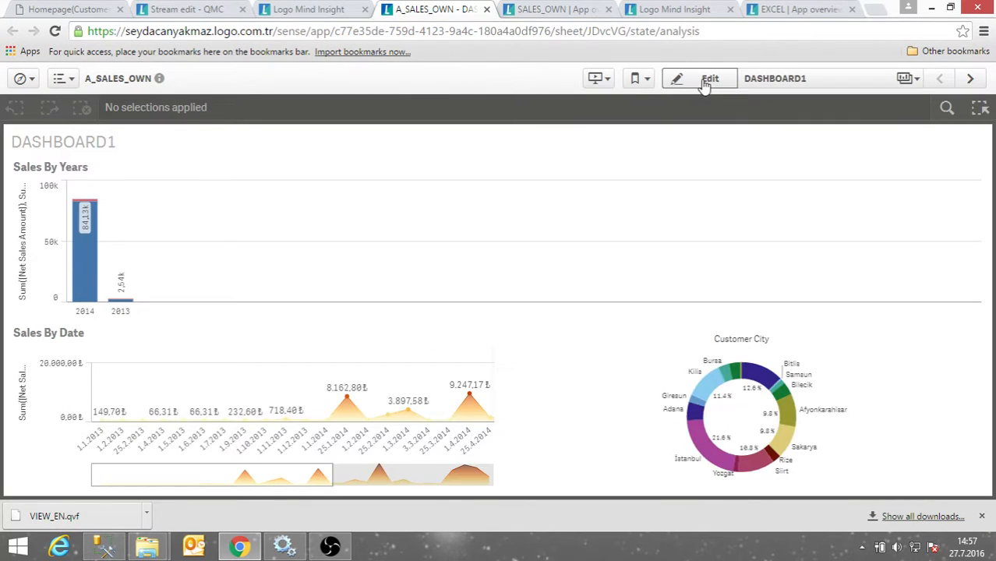
left_click(706, 80)
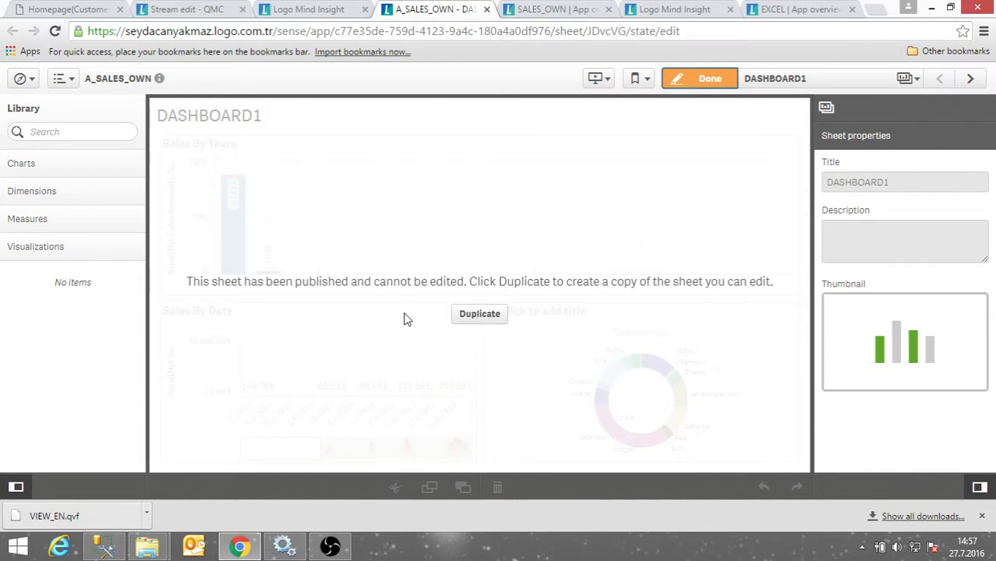
left_click(478, 315)
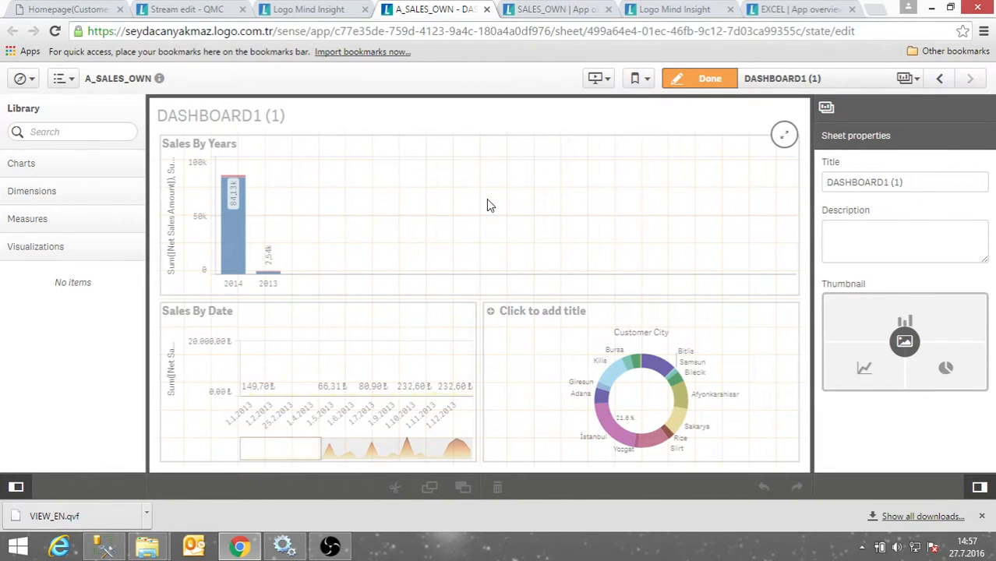
Return to the app overview and check the options of DASHBOARD1 (1) under My sheets.
left_click(545, 256)
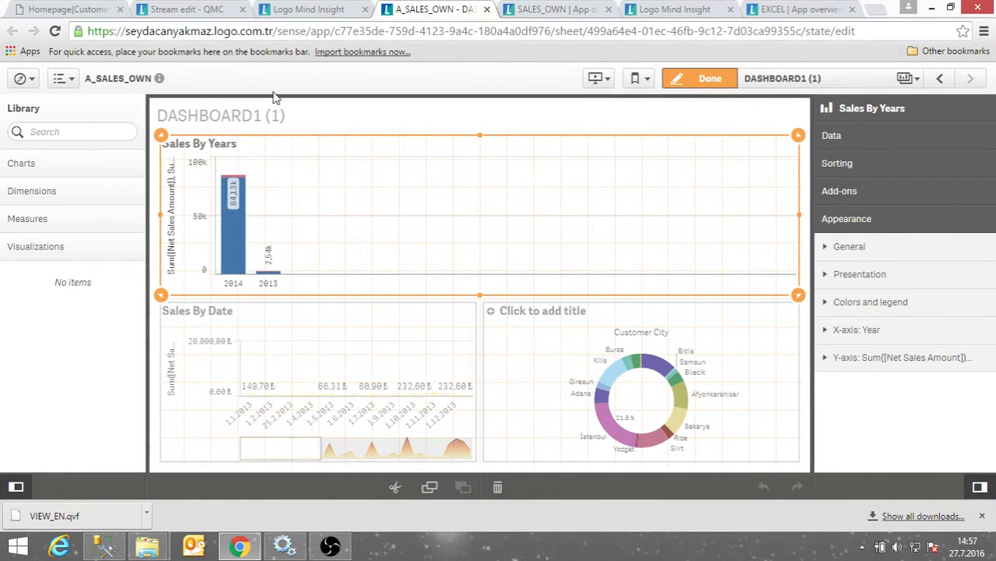
left_click(333, 9)
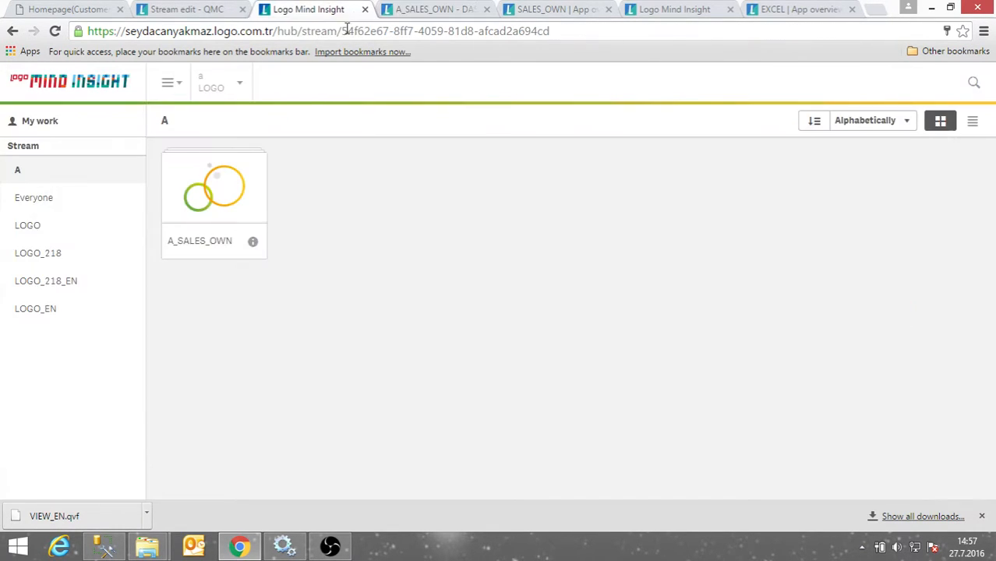
left_click(434, 10)
left_click(22, 78)
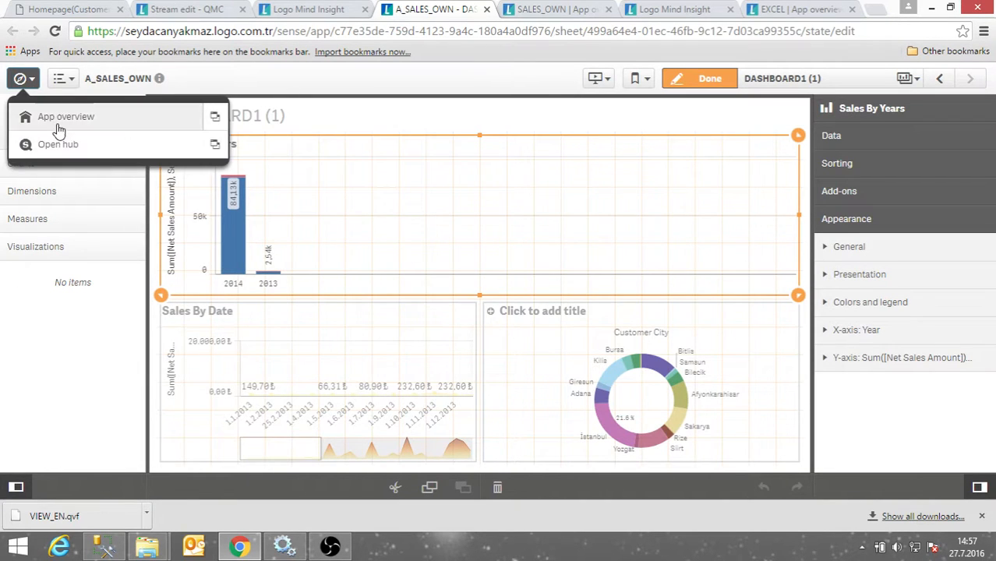
left_click(56, 115)
scroll(87, 458, "down", 1)
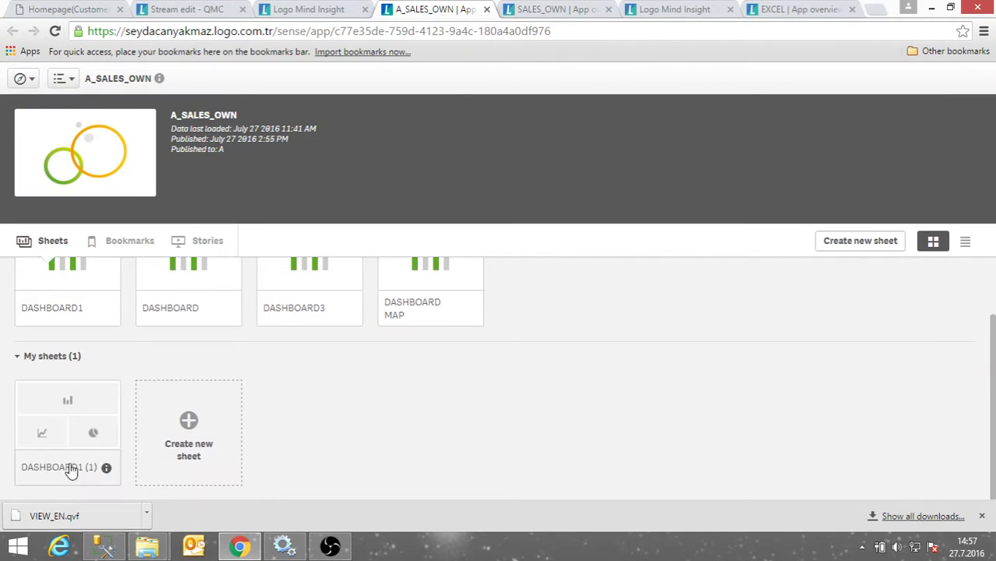
right_click(67, 425)
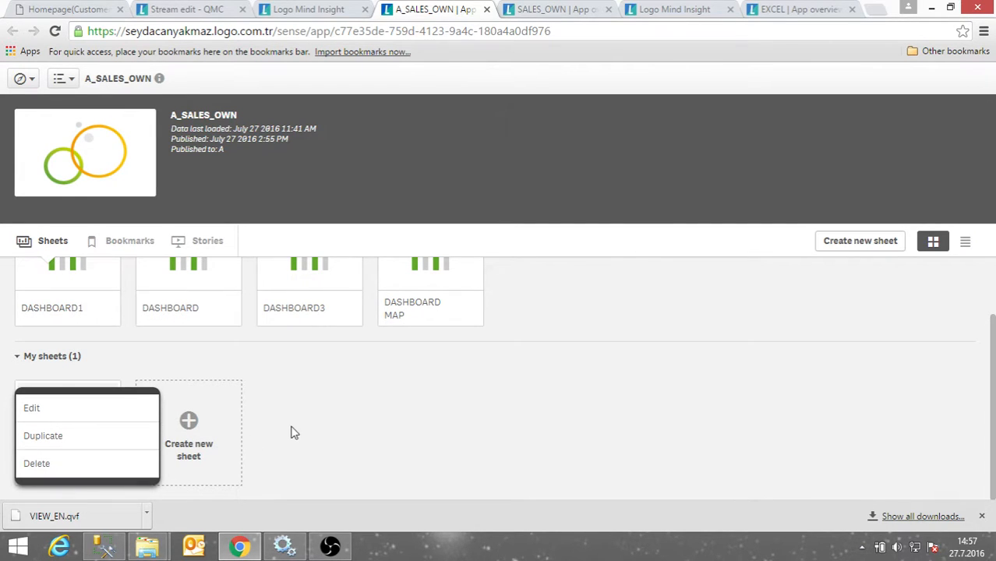
left_click(259, 385)
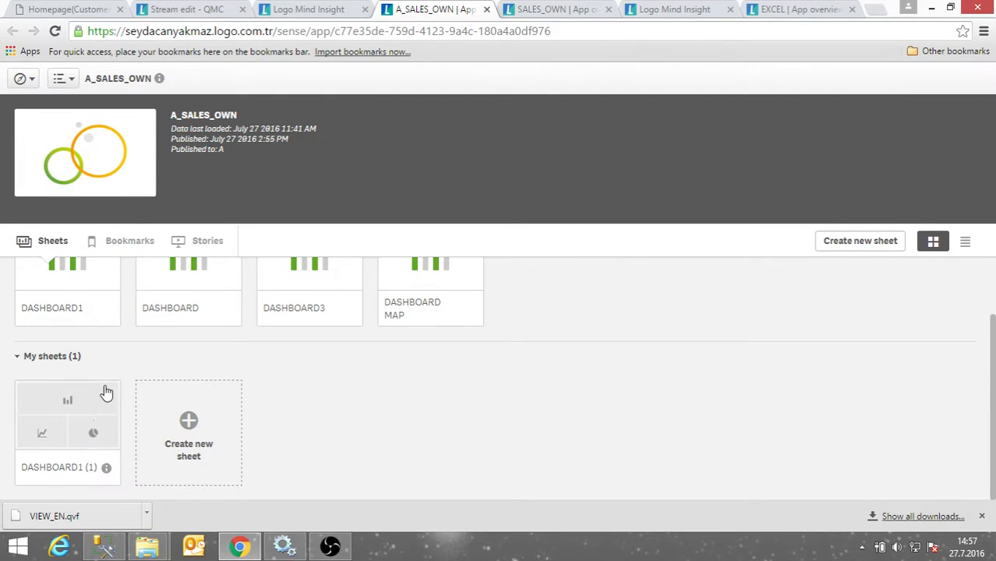
scroll(117, 351, "up", 2)
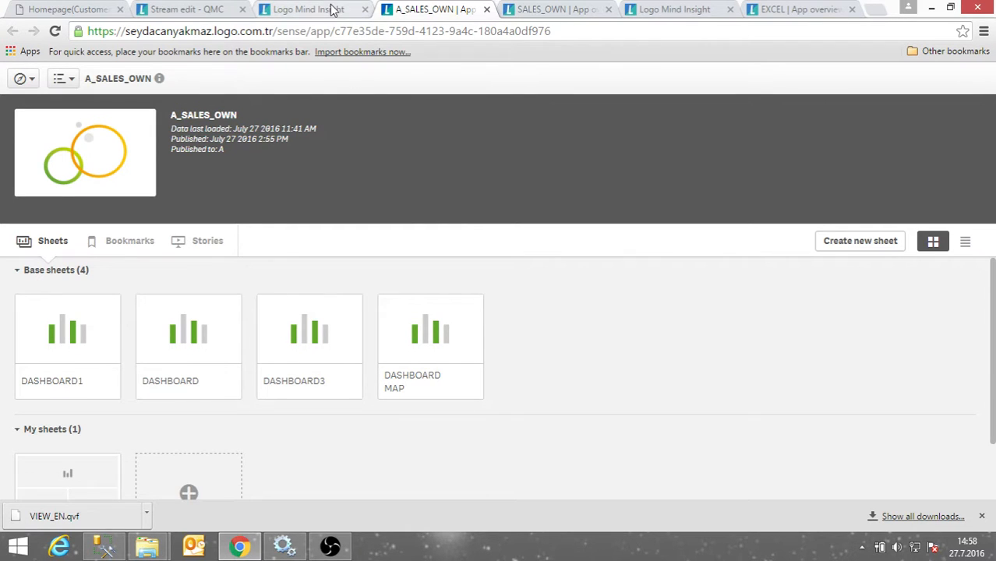
Log out of the hub and sign in as the other user.
left_click(306, 9)
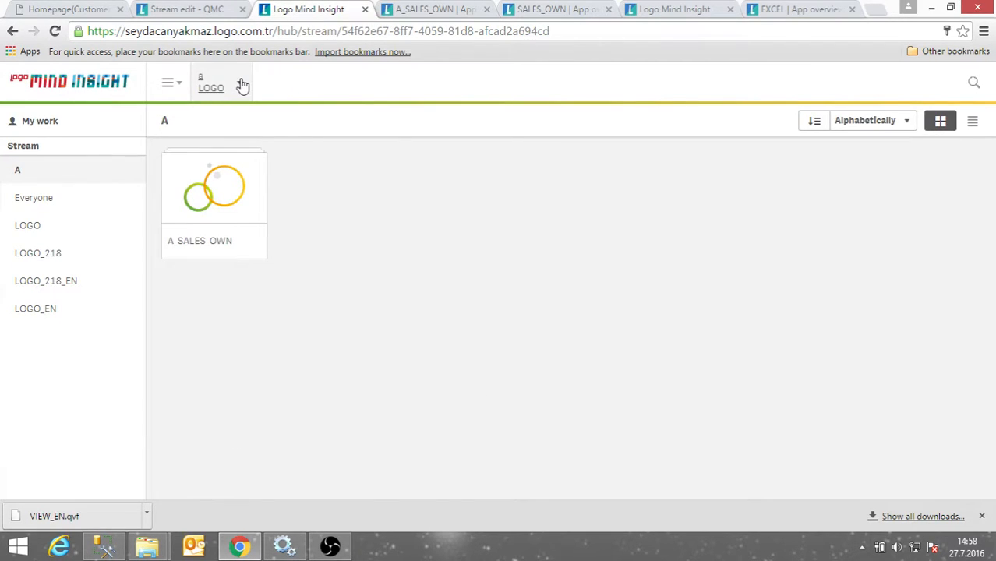
left_click(243, 84)
left_click(227, 134)
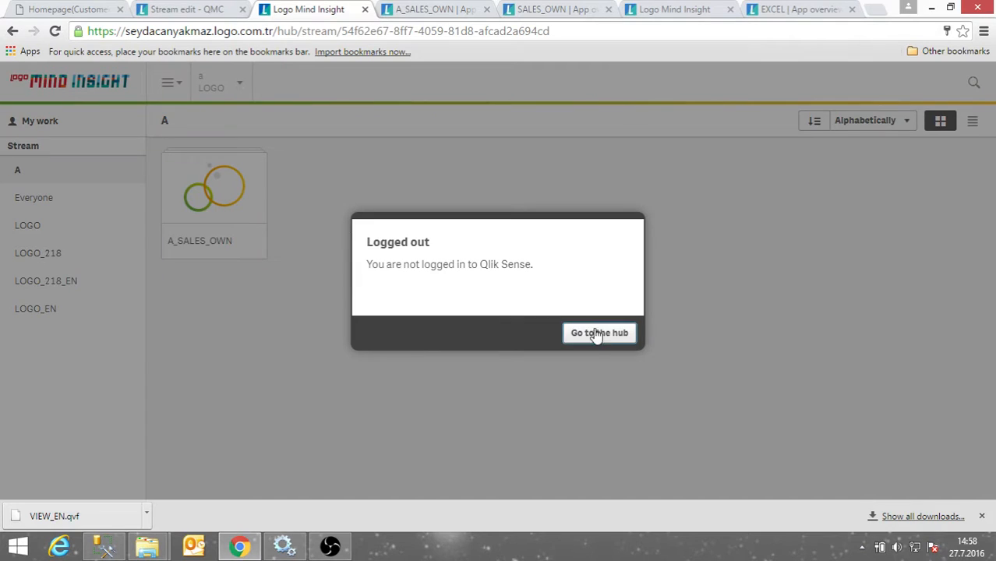
left_click(595, 333)
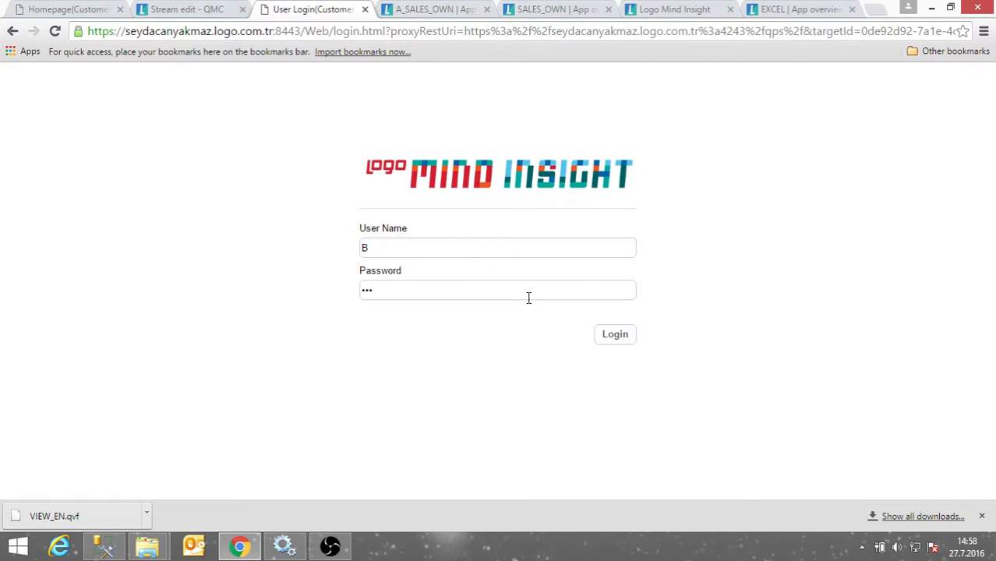
left_click(614, 334)
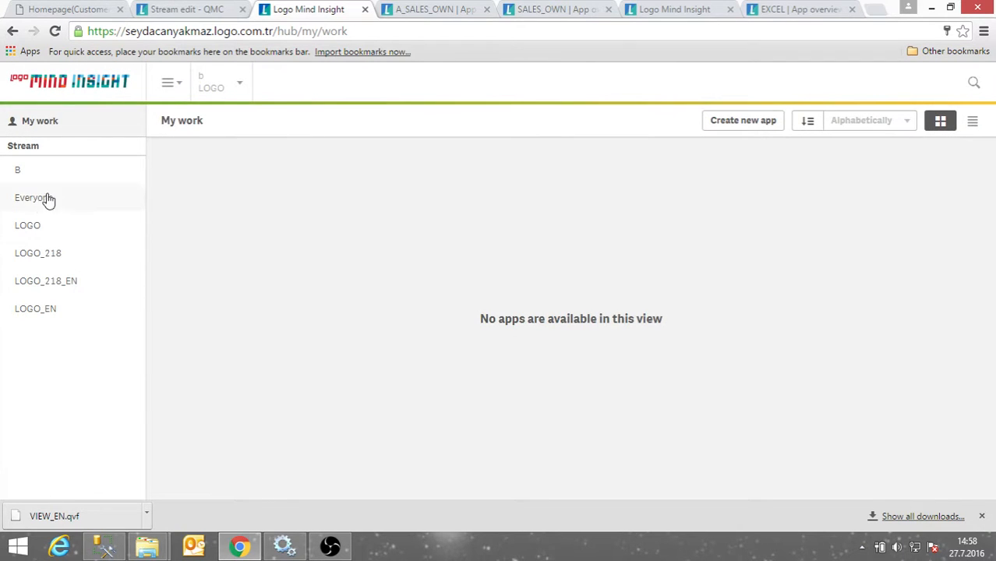
Open B_SALES_OWN from stream B and close the A_SALES_OWN, SALES_OWN, extra hub and EXCEL tabs.
left_click(65, 179)
left_click(217, 215)
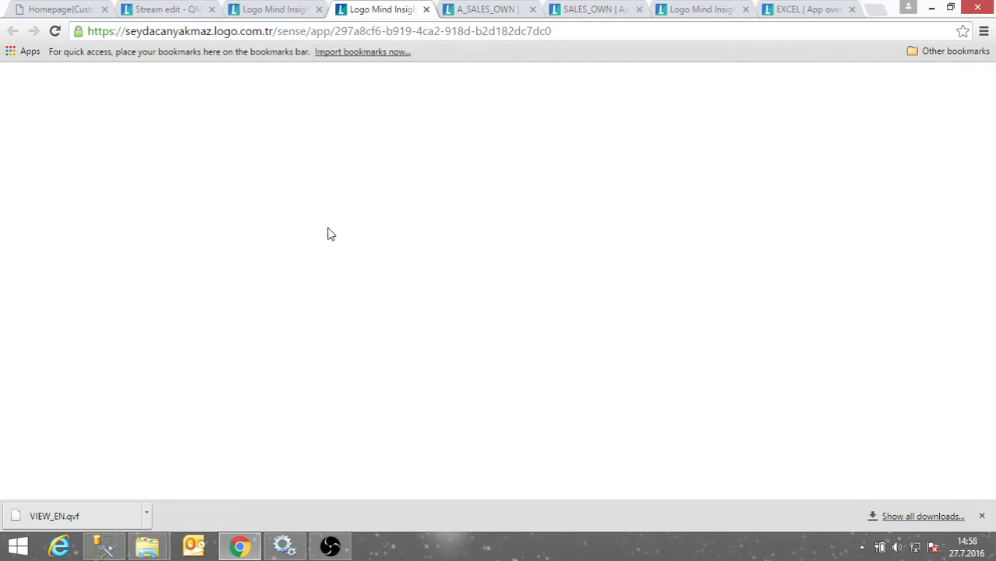
left_click(533, 9)
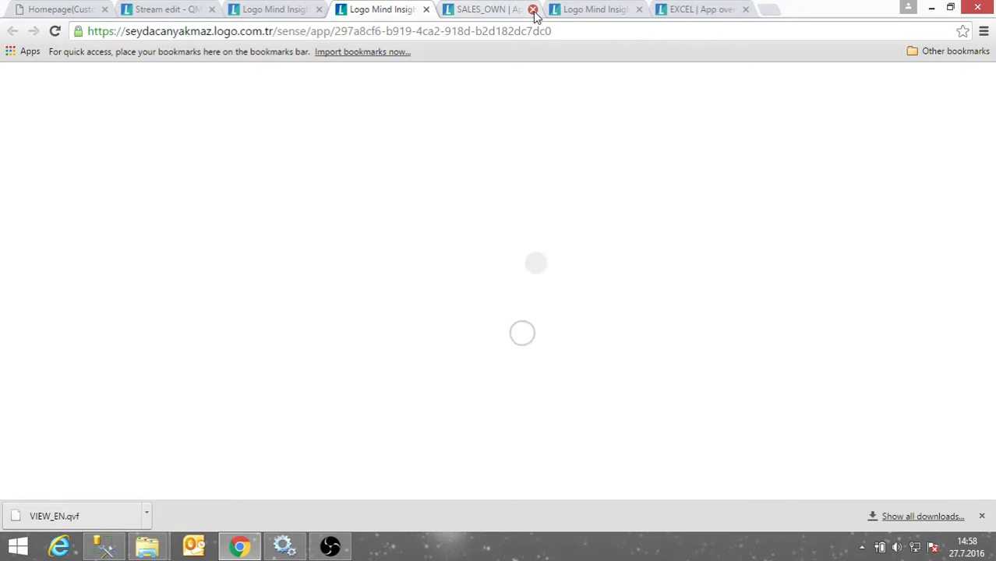
left_click(533, 10)
left_click(533, 10)
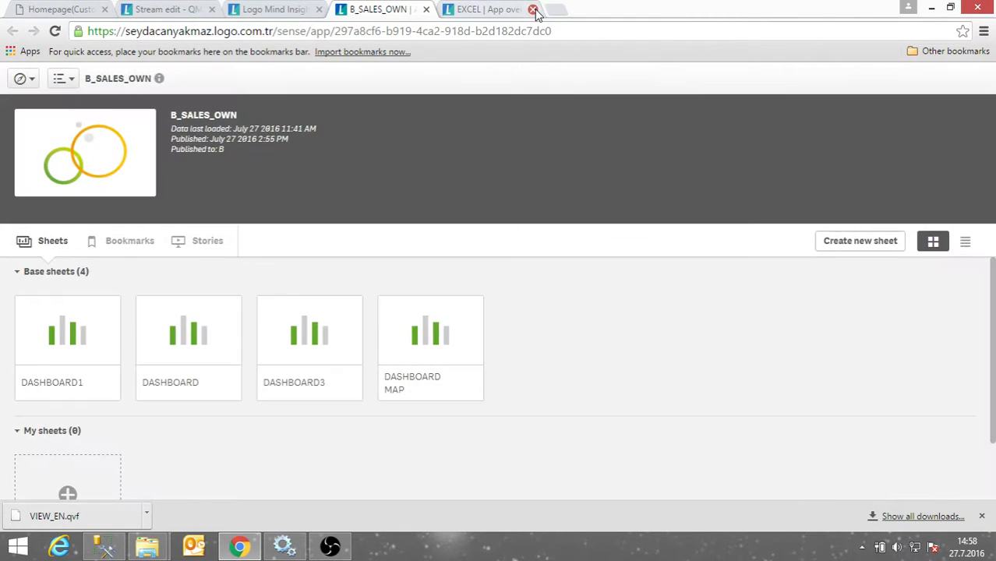
left_click(533, 9)
Duplicate DASHBOARD1 into a personal copy and check the copied sheet's actions in the app overview.
scroll(84, 349, "down", 1)
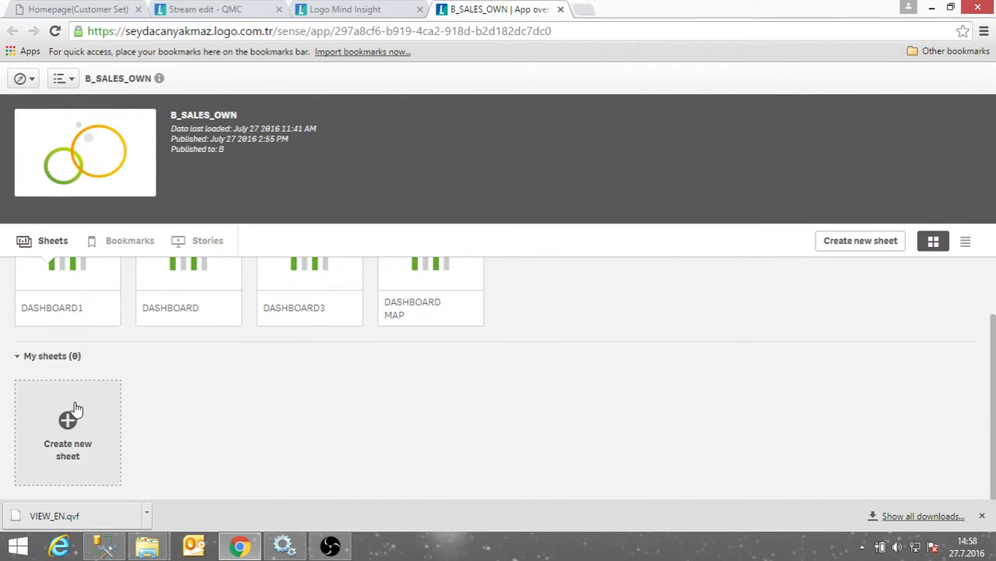
left_click(91, 281)
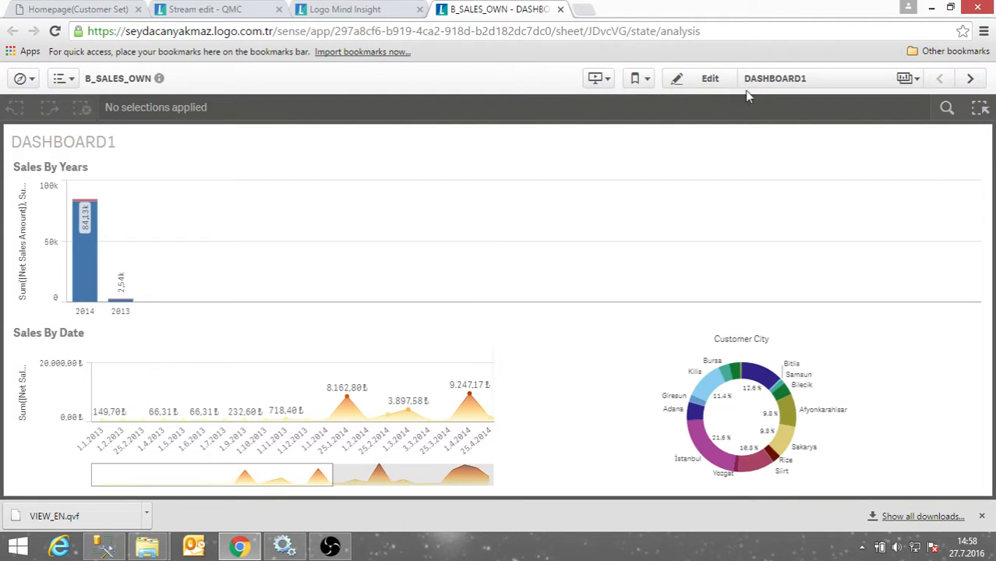
left_click(711, 79)
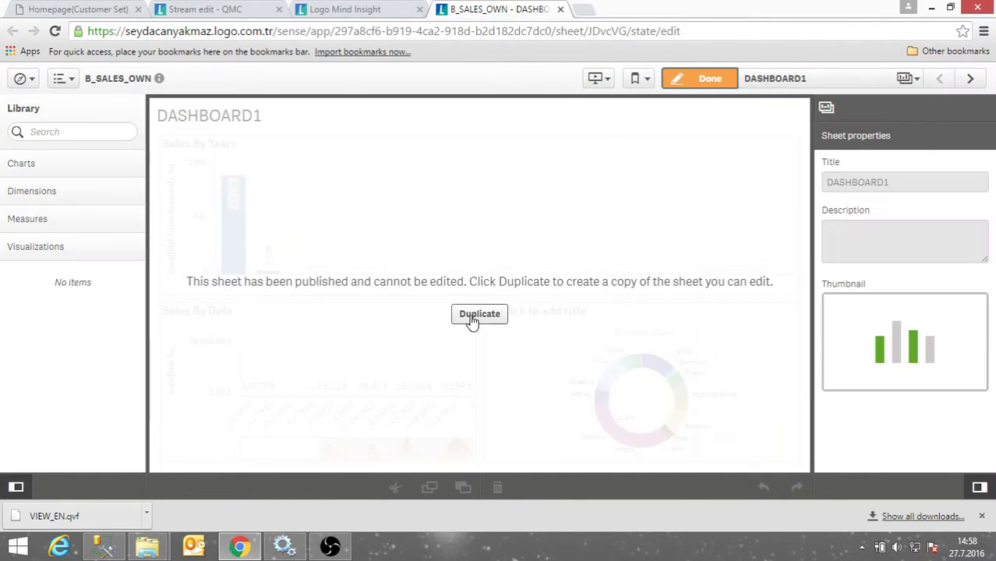
left_click(479, 314)
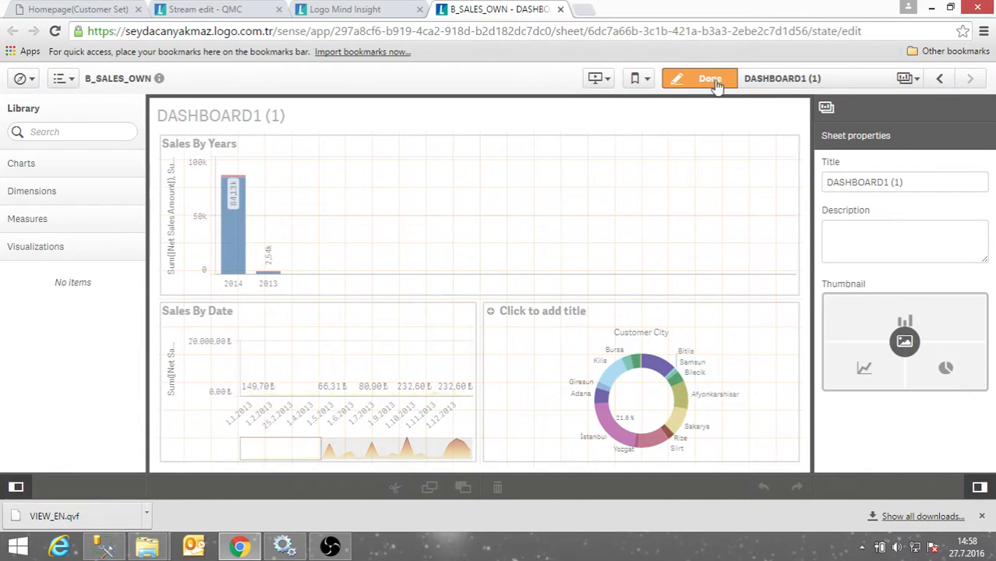
left_click(21, 79)
left_click(31, 118)
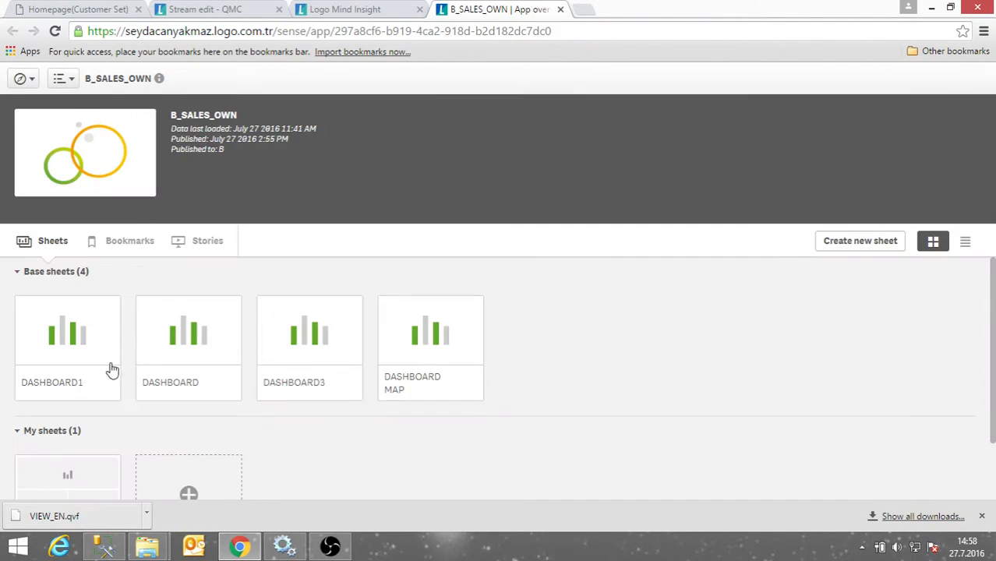
scroll(109, 373, "down", 2)
right_click(76, 402)
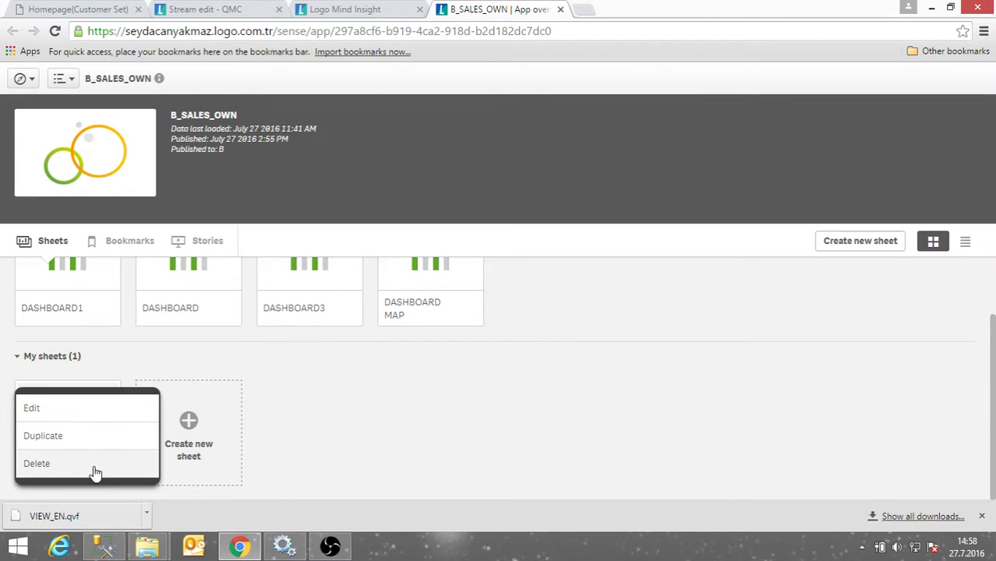
left_click(226, 7)
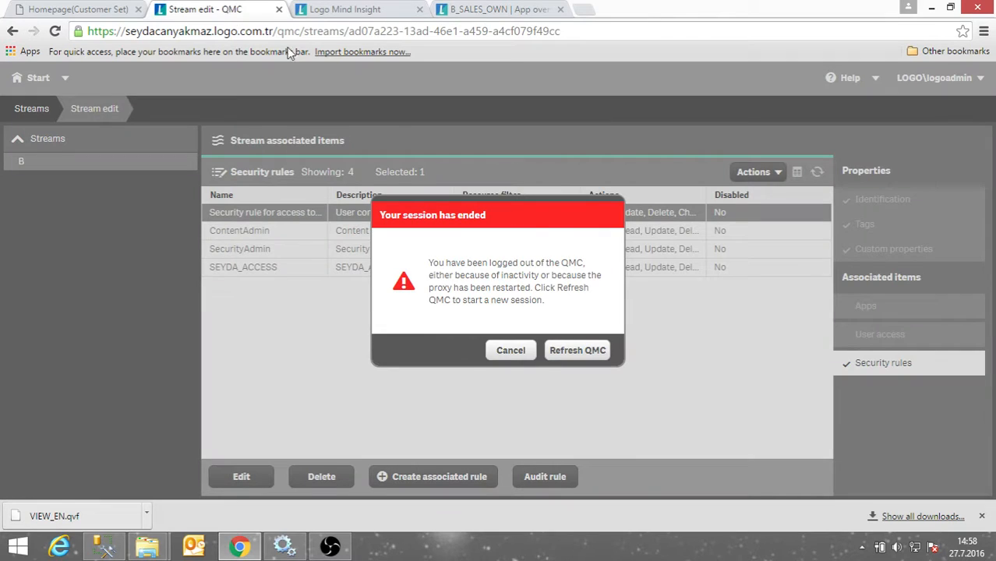
Log out of the hub and sign back in as administrator.
left_click(506, 11)
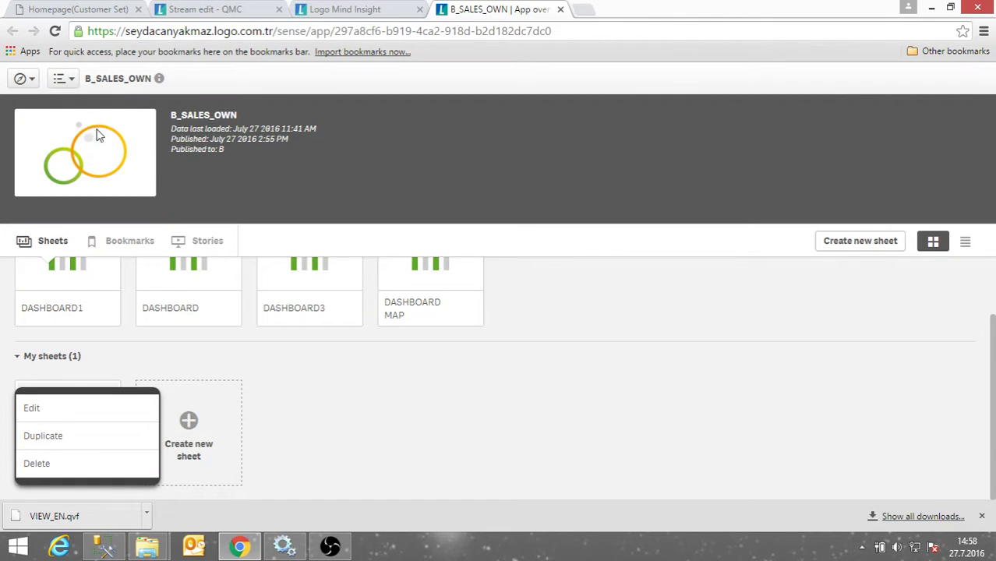
left_click(343, 9)
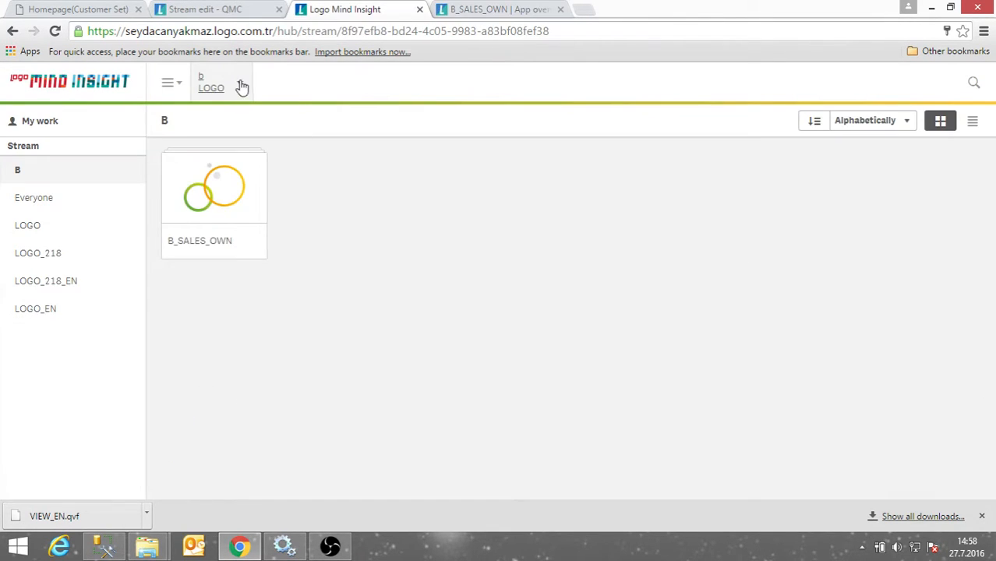
left_click(241, 86)
left_click(243, 132)
left_click(596, 335)
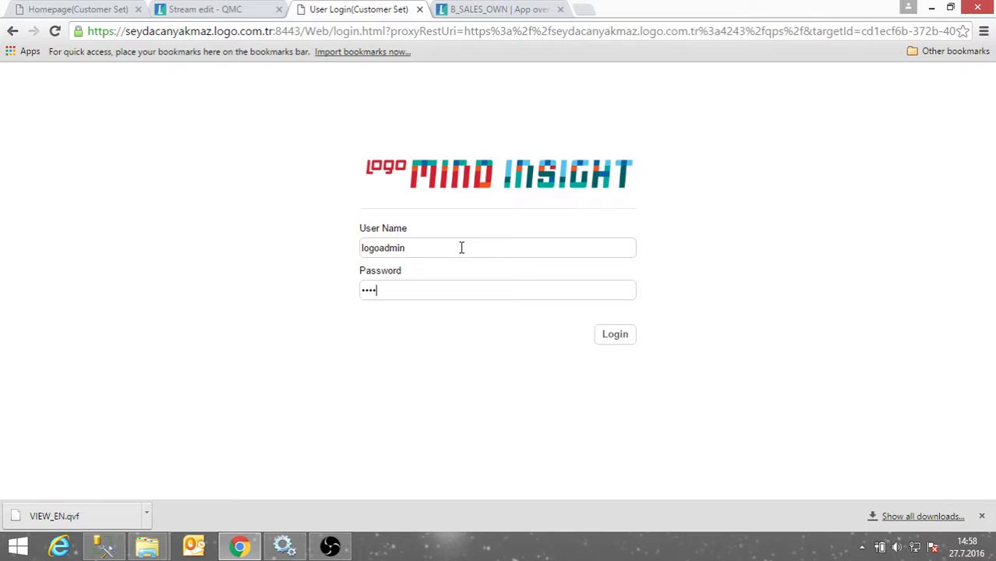
key("Return")
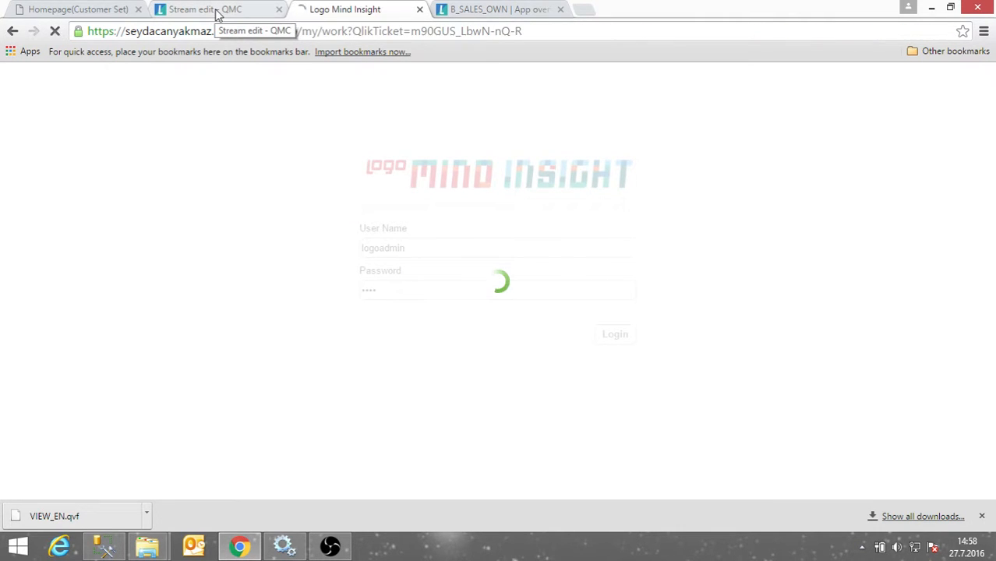
Reload the QMC session and tick Publish in stream B's access security rule, then apply.
left_click(217, 14)
left_click(277, 32)
key("Return")
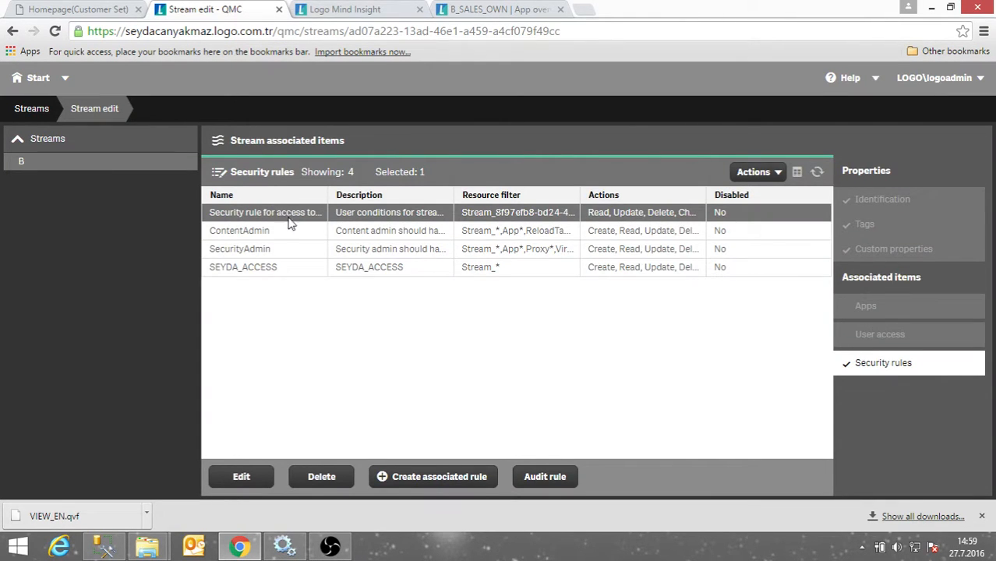
left_click(241, 480)
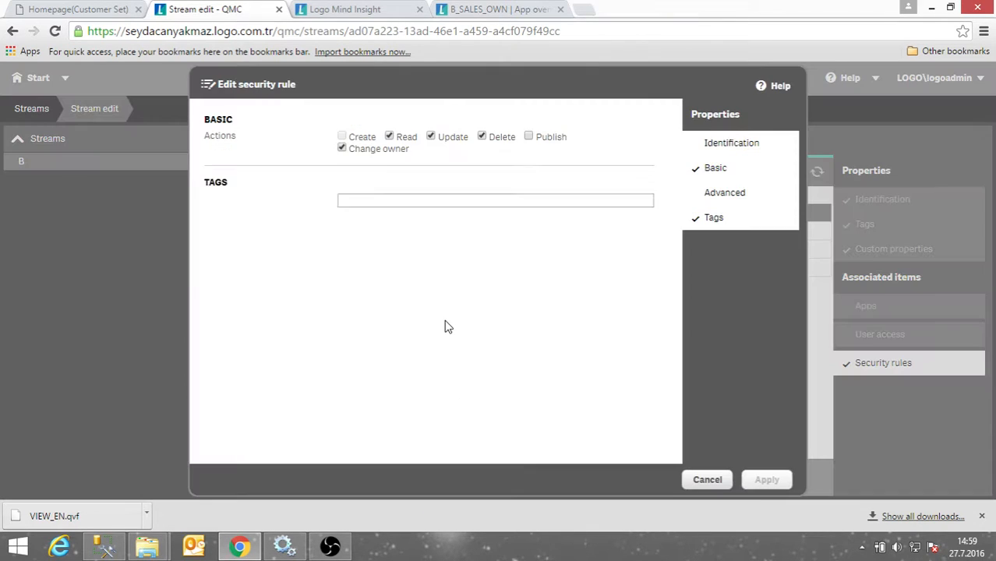
left_click(533, 139)
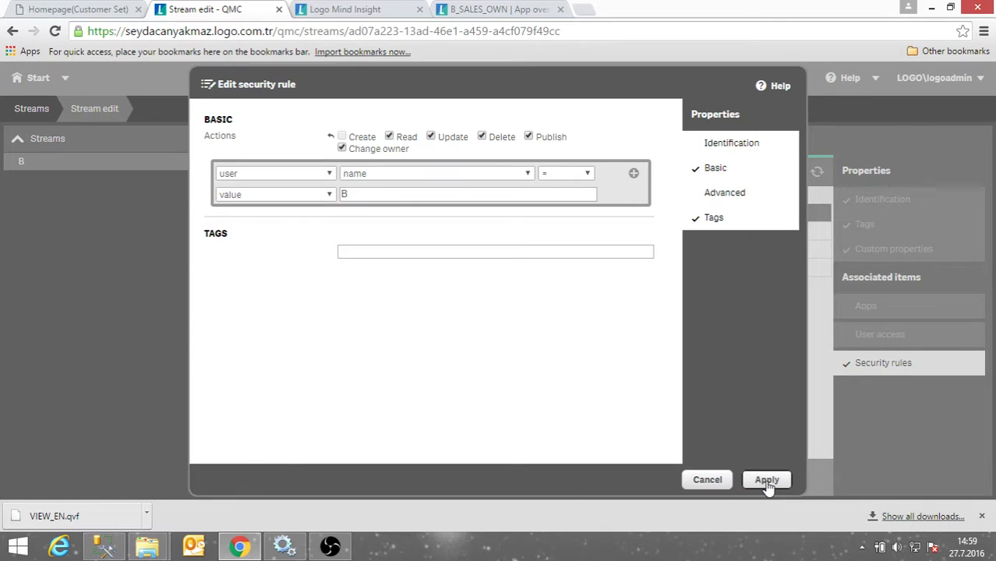
left_click(767, 480)
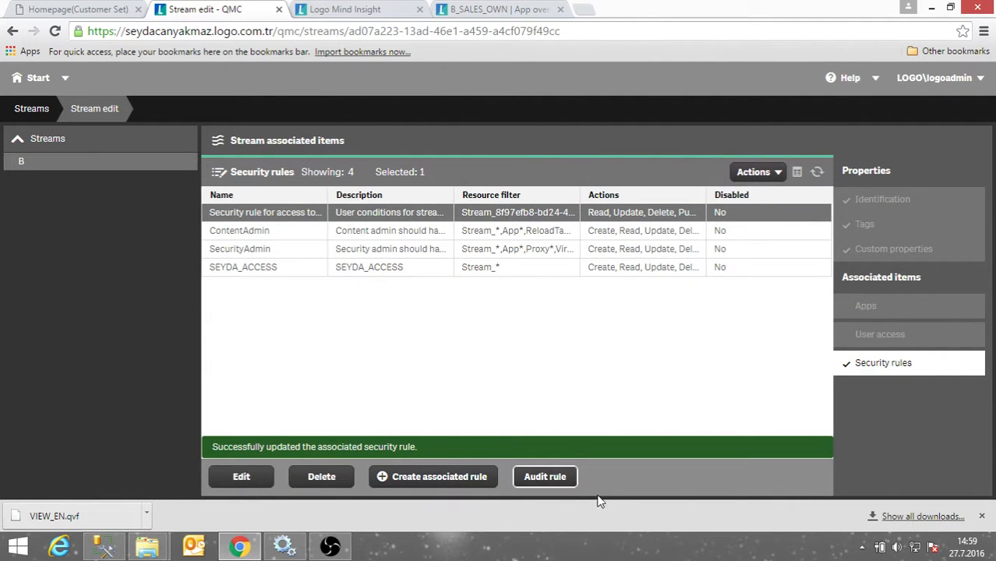
left_click(499, 11)
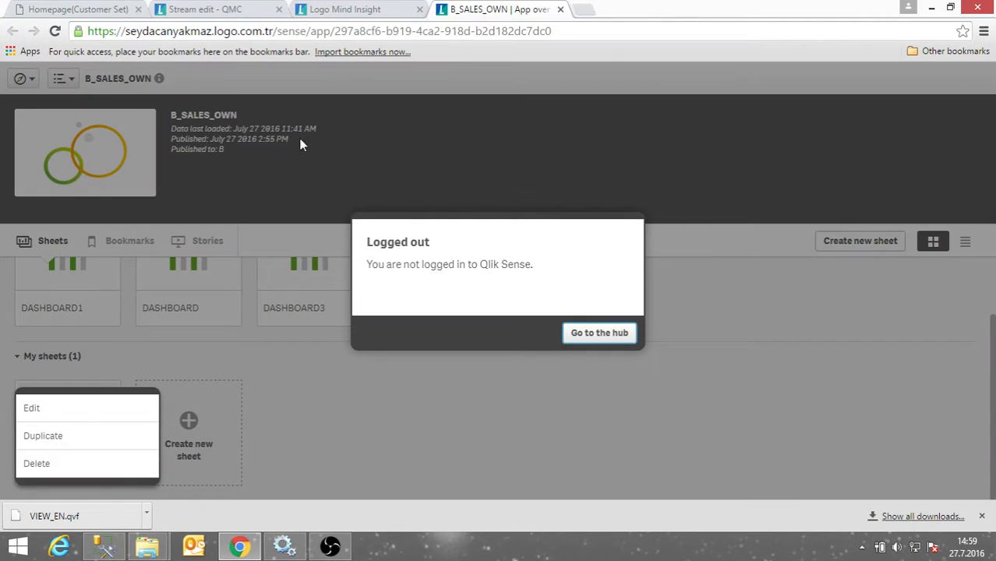
Log out of the administrator account and sign back in as the stream B user.
left_click(623, 336)
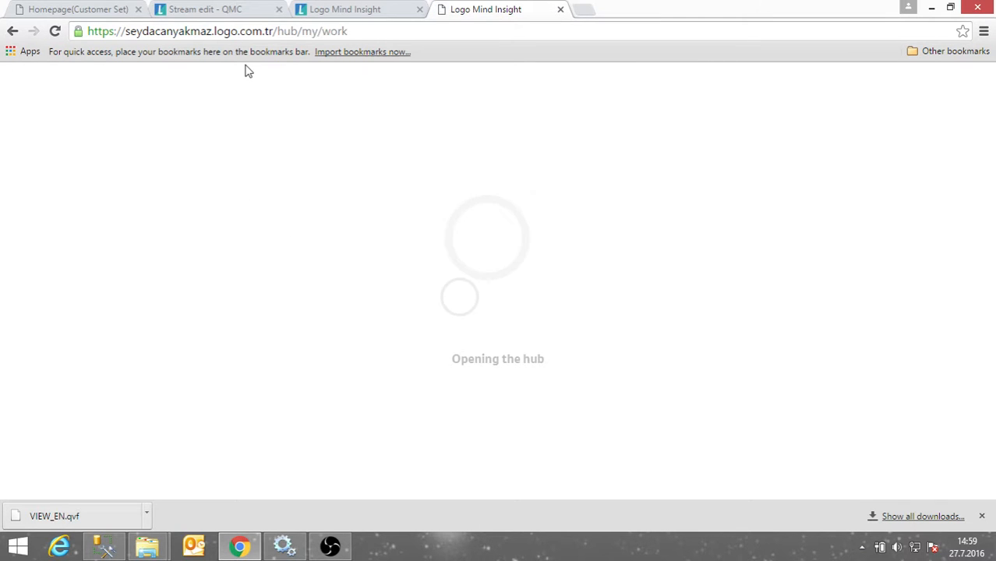
left_click(238, 97)
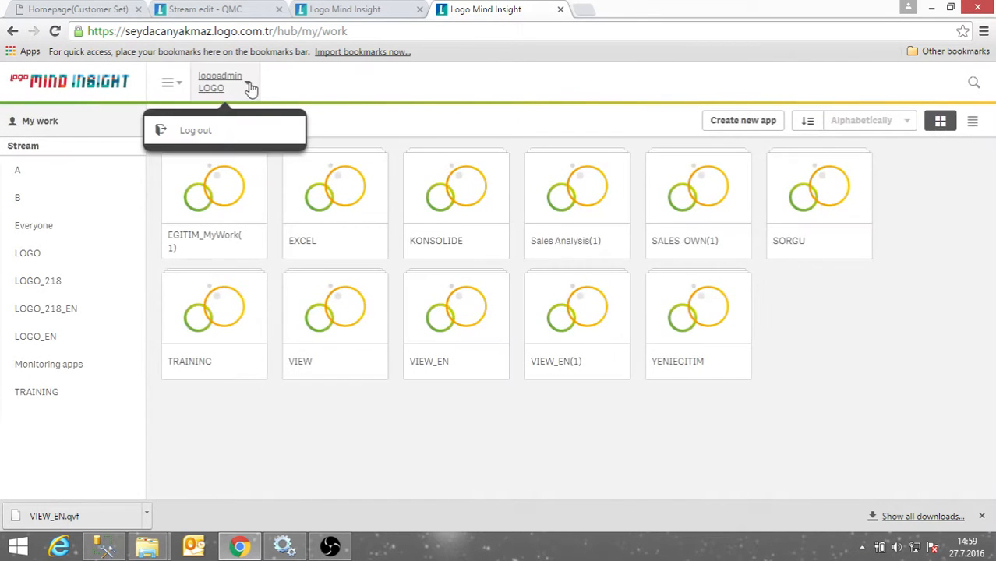
left_click(218, 137)
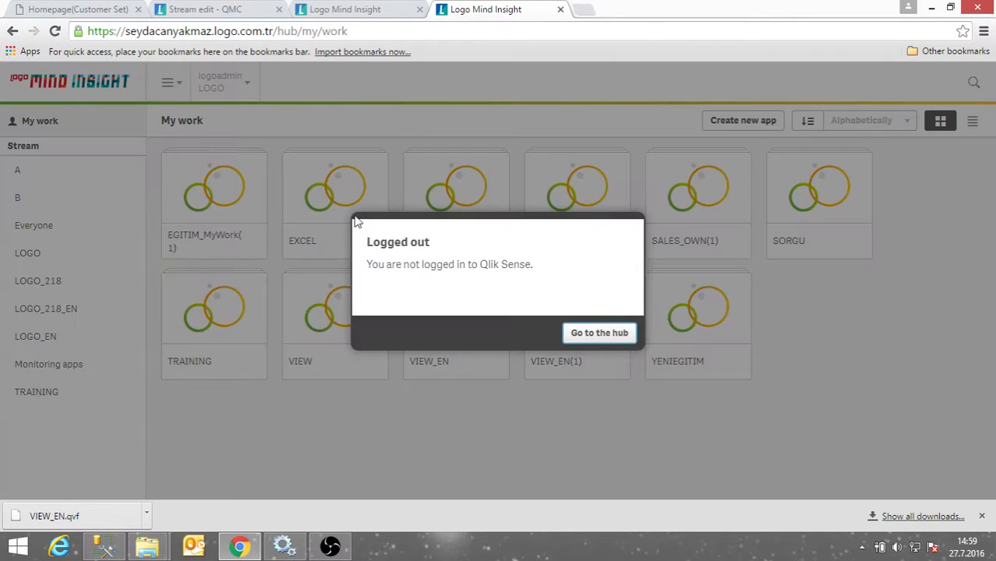
left_click(623, 337)
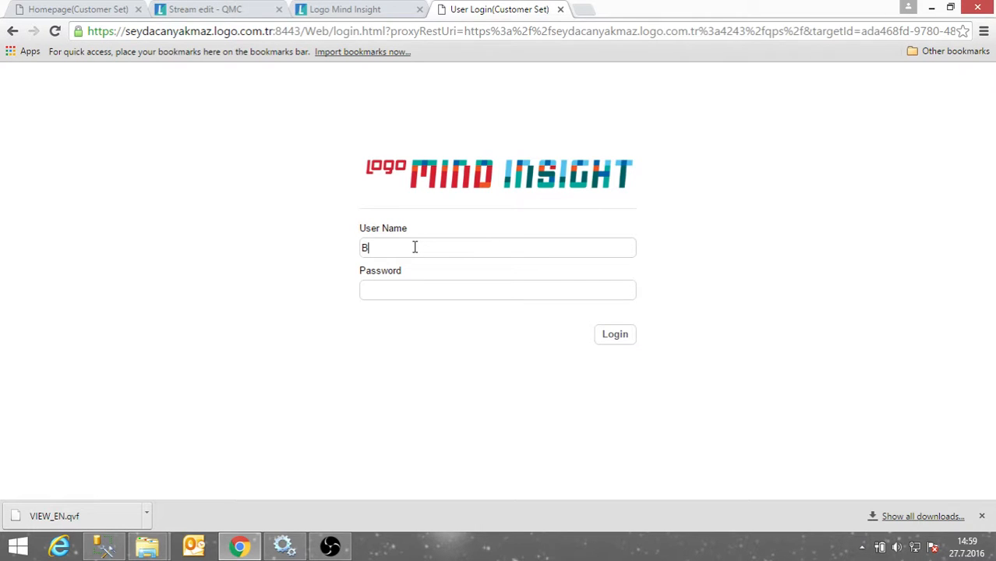
key("Return")
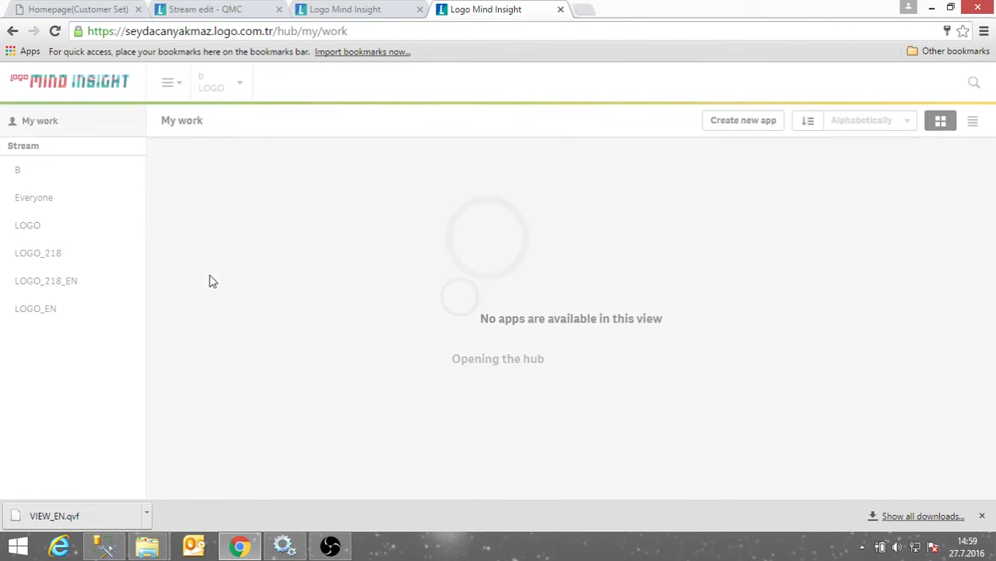
Open B_SALES_OWN and confirm DASHBOARD1 (1)'s actions now include publishing.
left_click(37, 183)
left_click(196, 195)
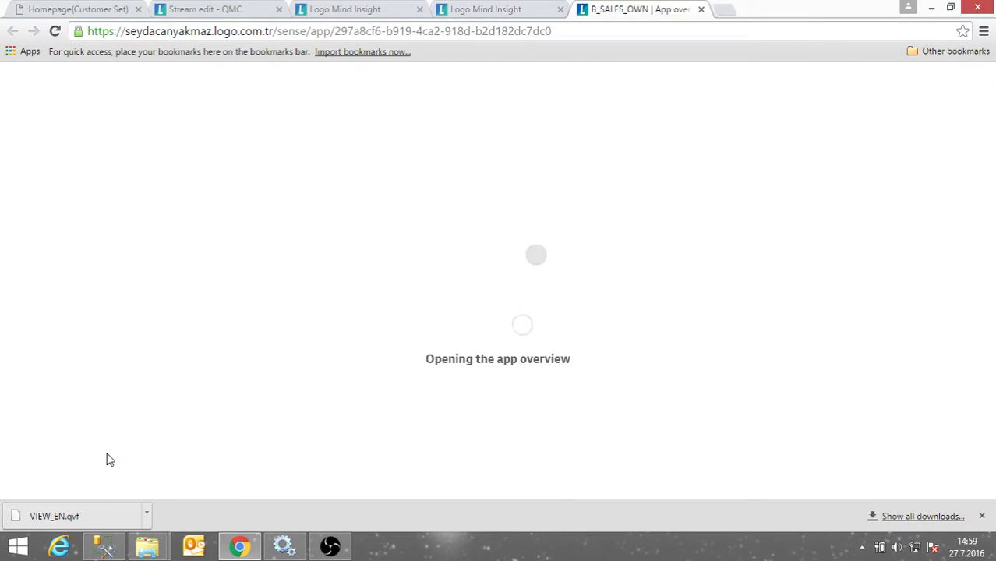
scroll(105, 437, "down", 1)
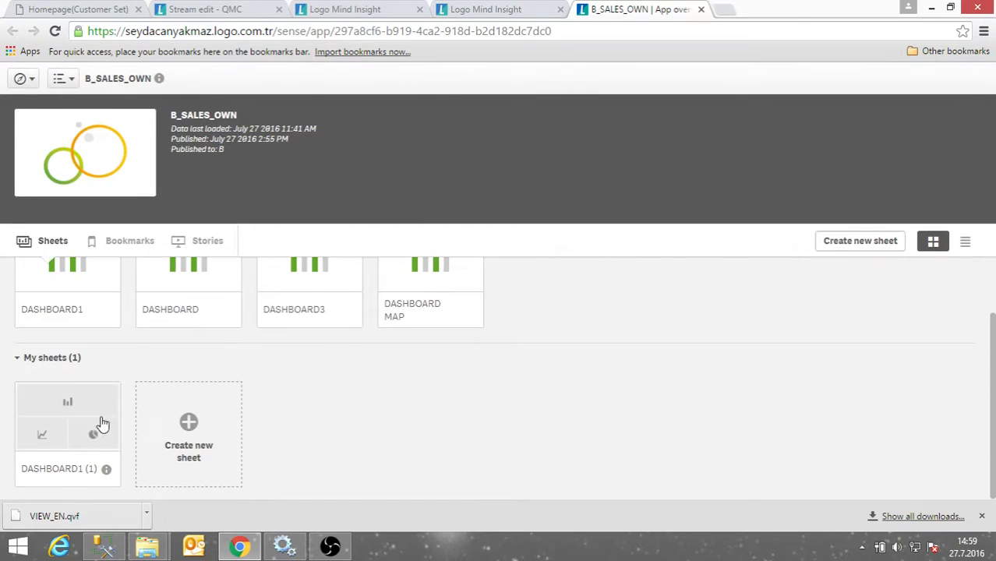
right_click(86, 413)
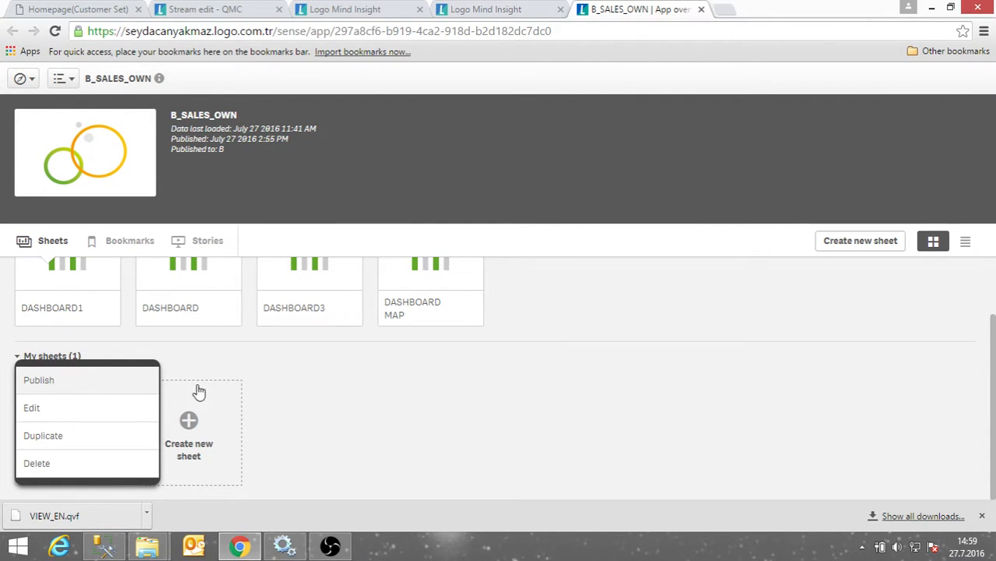
left_click(316, 394)
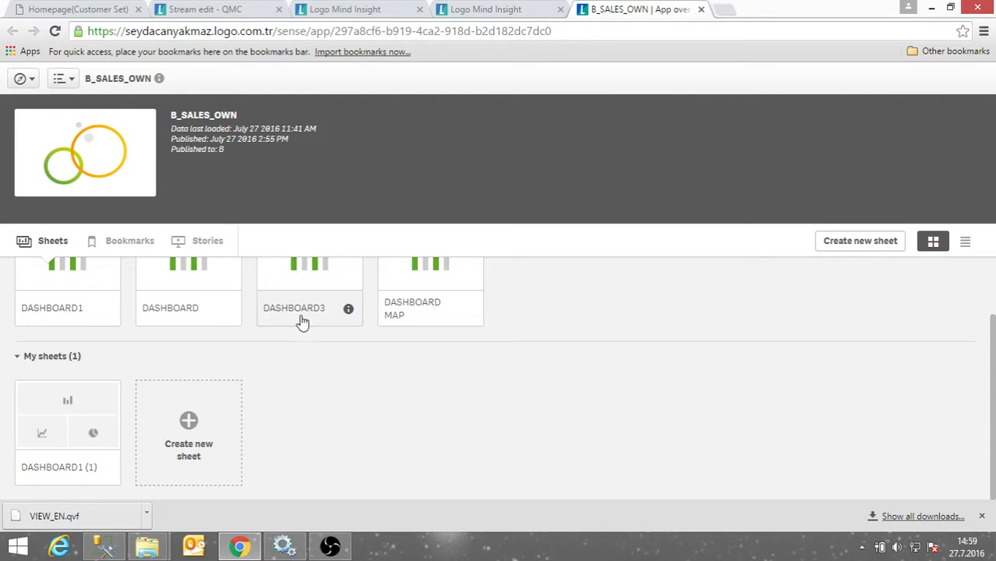
Close the B_SALES_OWN app tab, log out of the user account, and log in with administrator credentials.
left_click(220, 11)
left_click(594, 12)
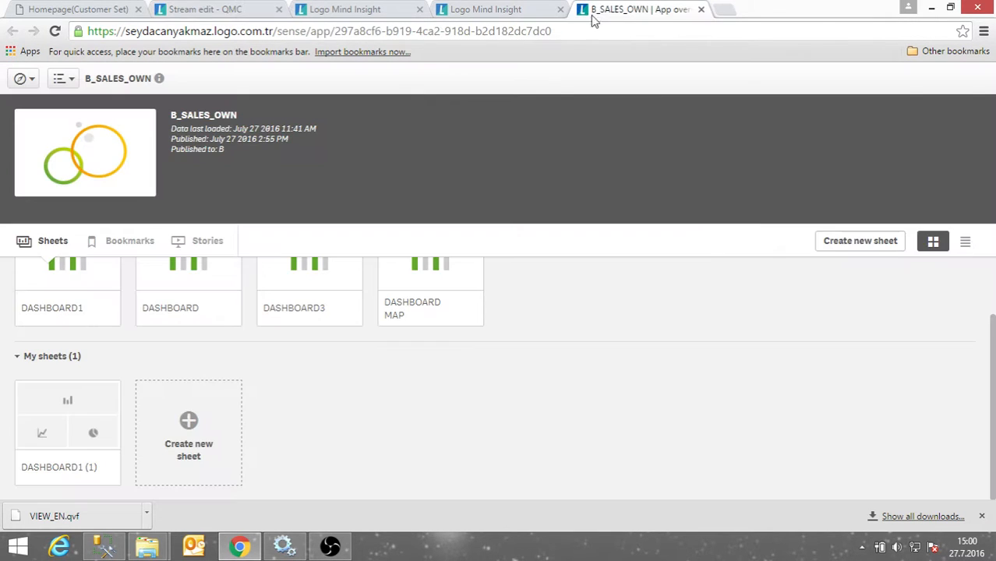
left_click(700, 10)
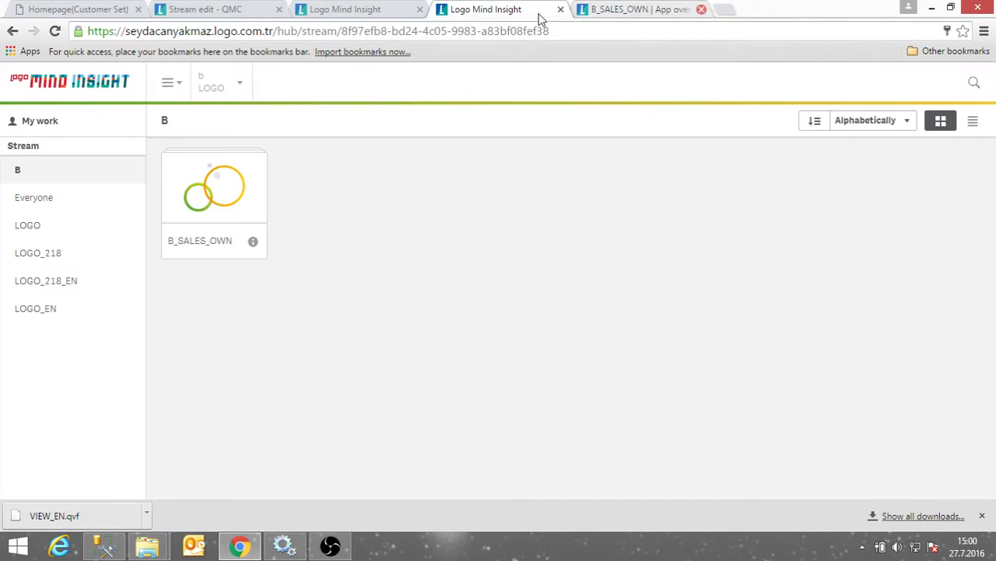
left_click(241, 86)
left_click(237, 131)
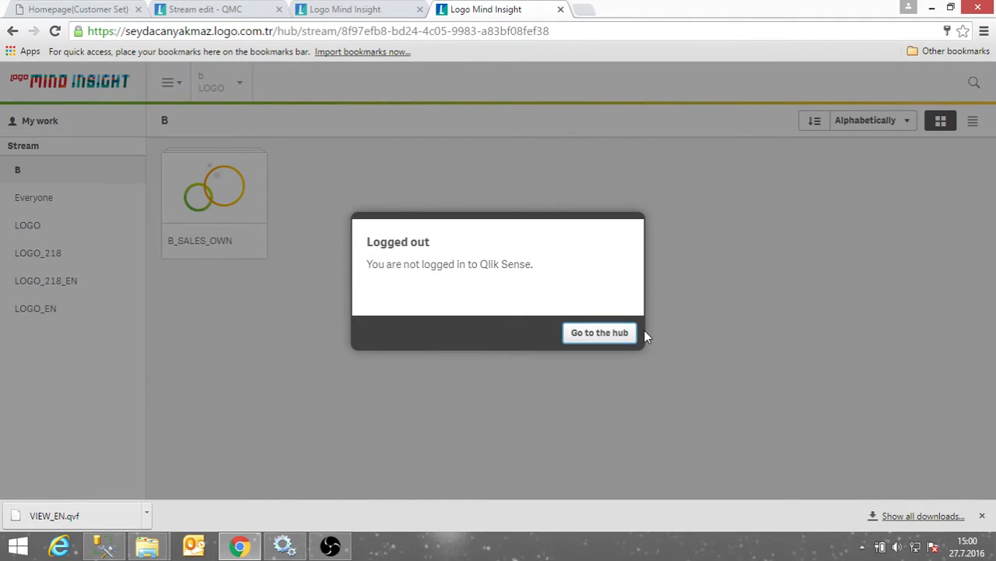
left_click(597, 336)
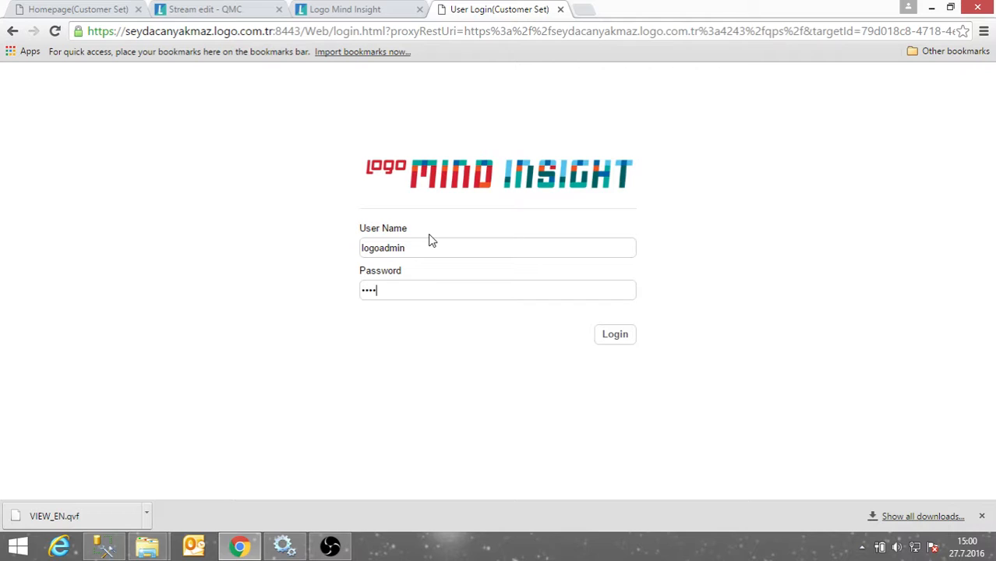
left_click(631, 339)
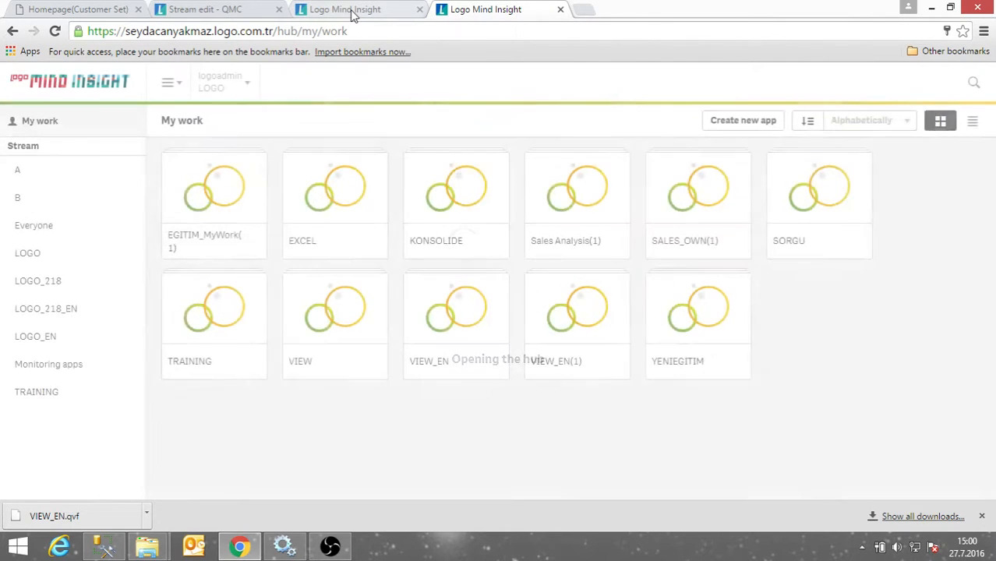
Refresh the expired QMC session, open the 23-rule Security rules list, and begin a new rule.
left_click(312, 14)
left_click(238, 8)
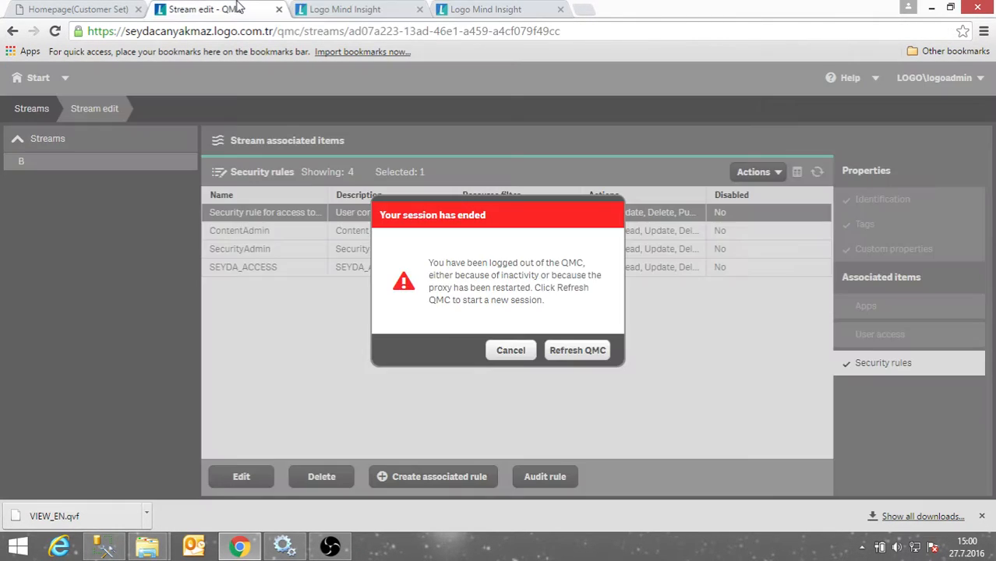
left_click(569, 353)
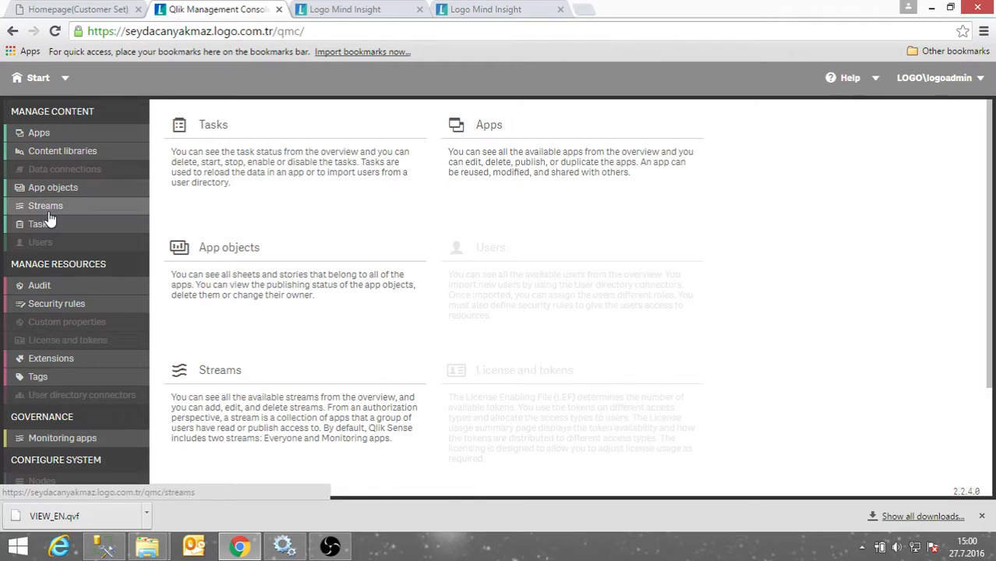
left_click(59, 305)
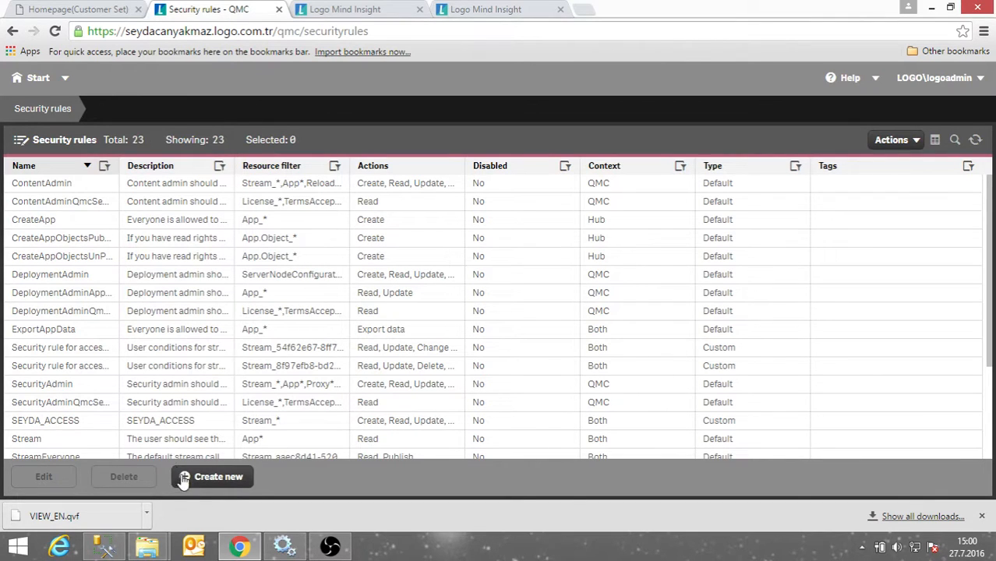
left_click(214, 477)
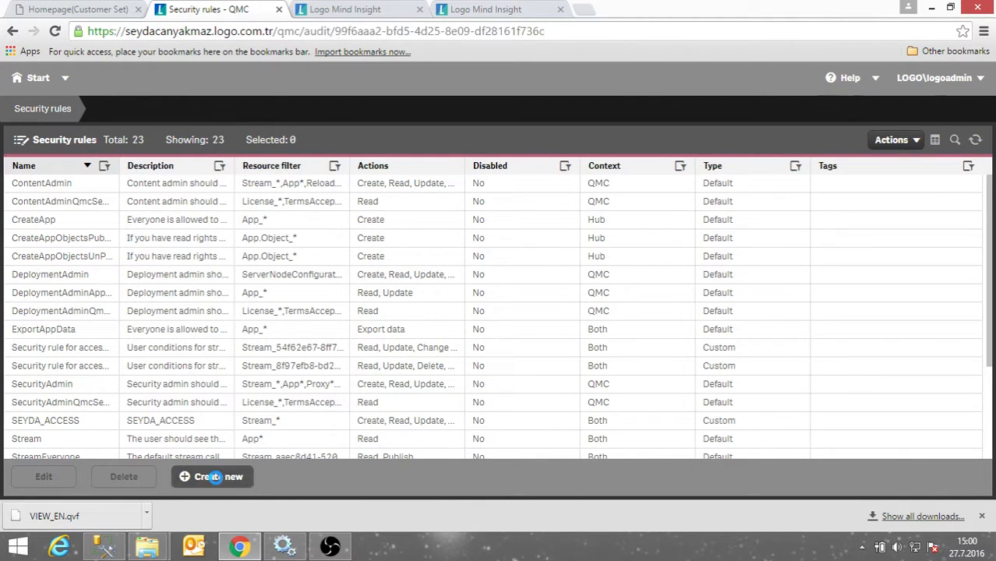
Pick Stream access from the new rule's Create rule from template dropdown.
left_click(235, 204)
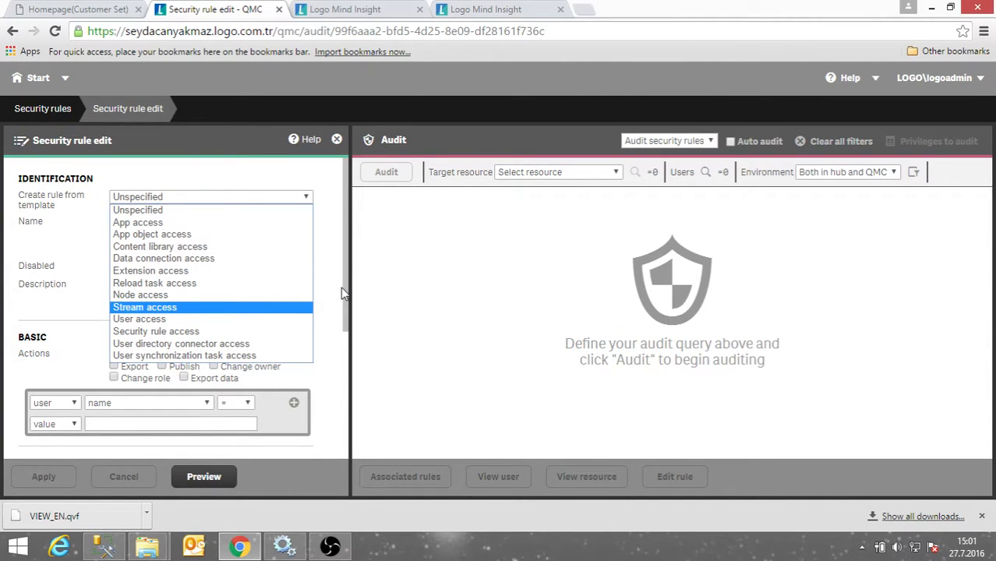
left_click(50, 270)
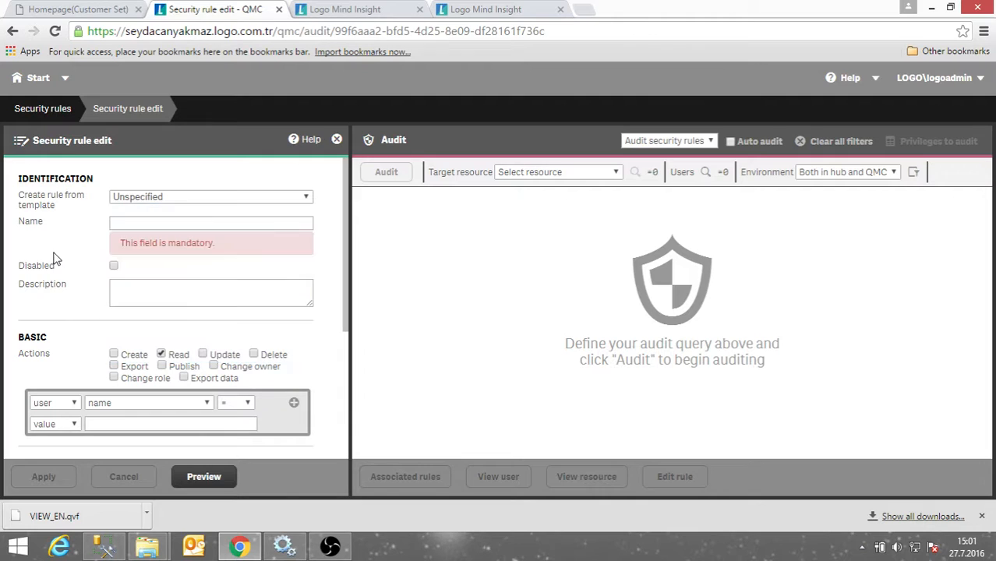
left_click(172, 199)
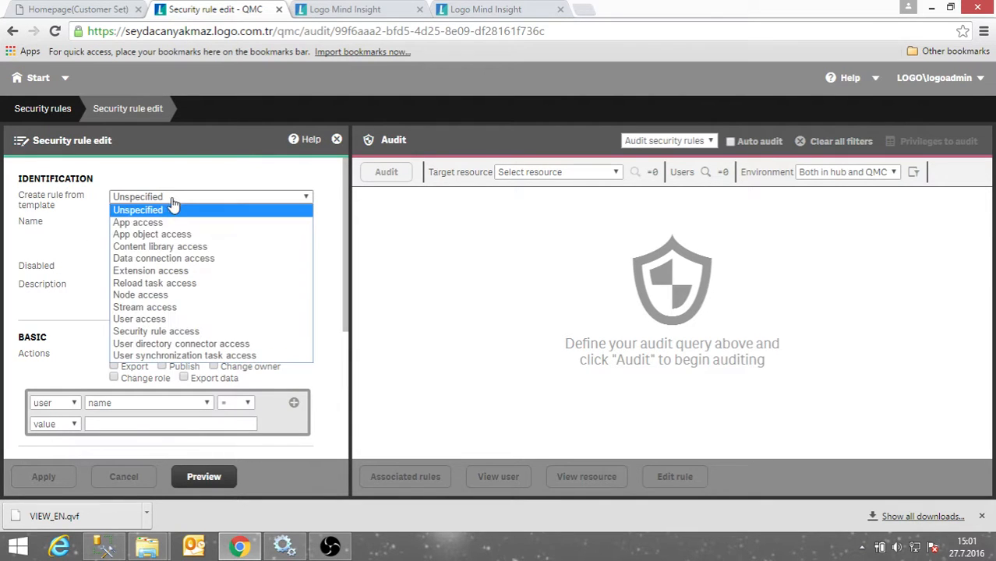
left_click(170, 308)
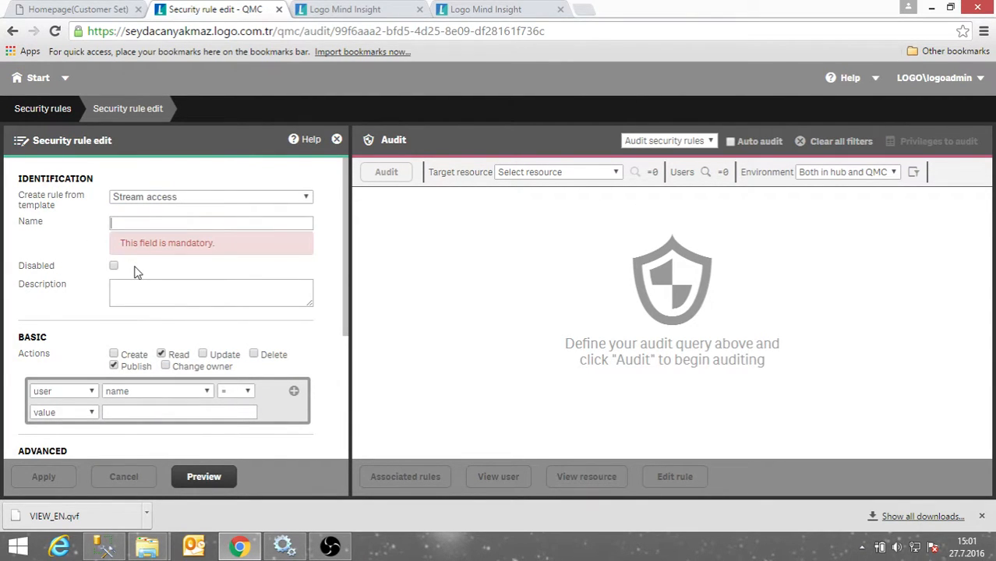
Name the stream rule A and set its condition to user name equals A*.
type("A")
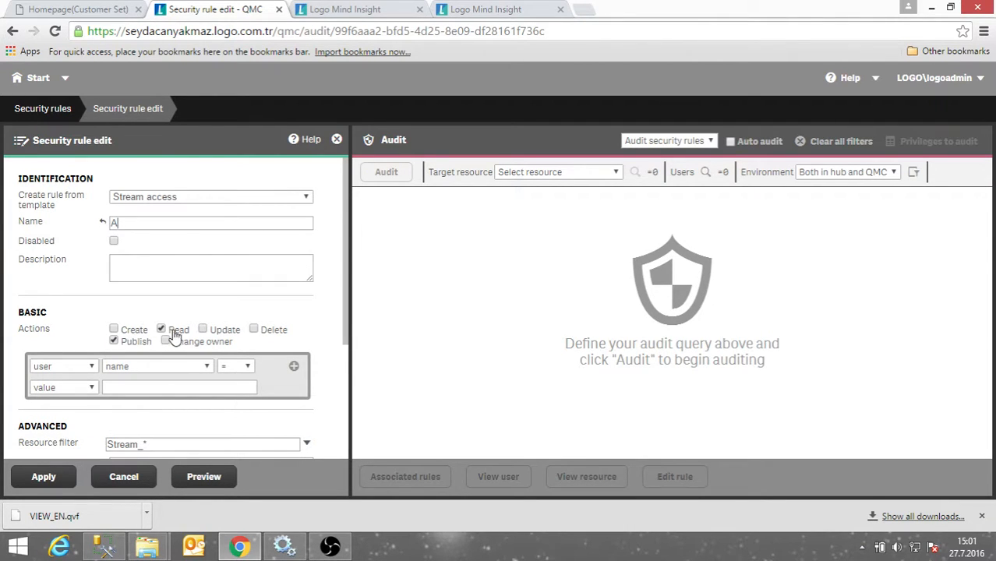
scroll(269, 350, "down", 3)
scroll(180, 303, "up", 2)
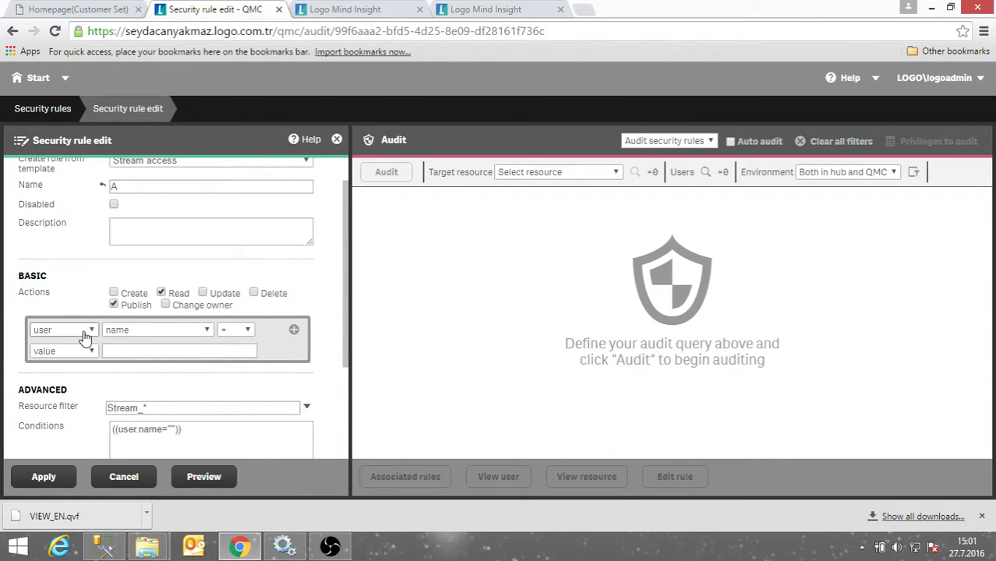
scroll(72, 337, "down", 1)
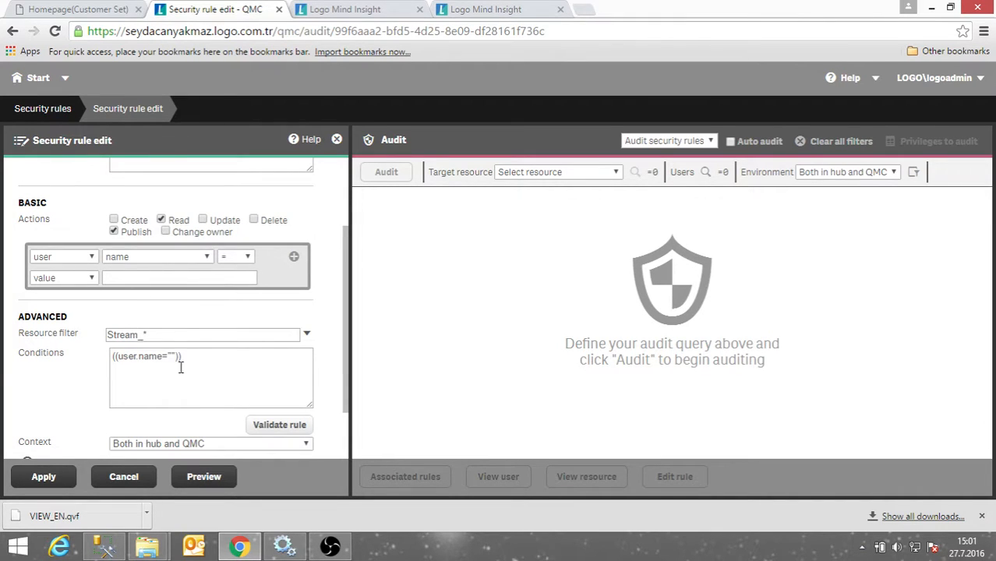
left_click_drag(189, 356, 110, 355)
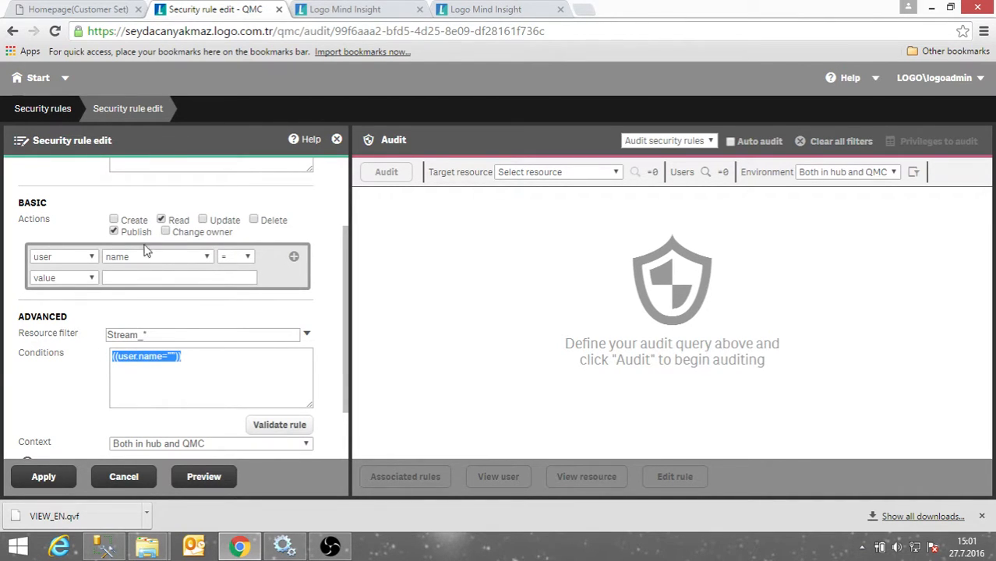
left_click(181, 279)
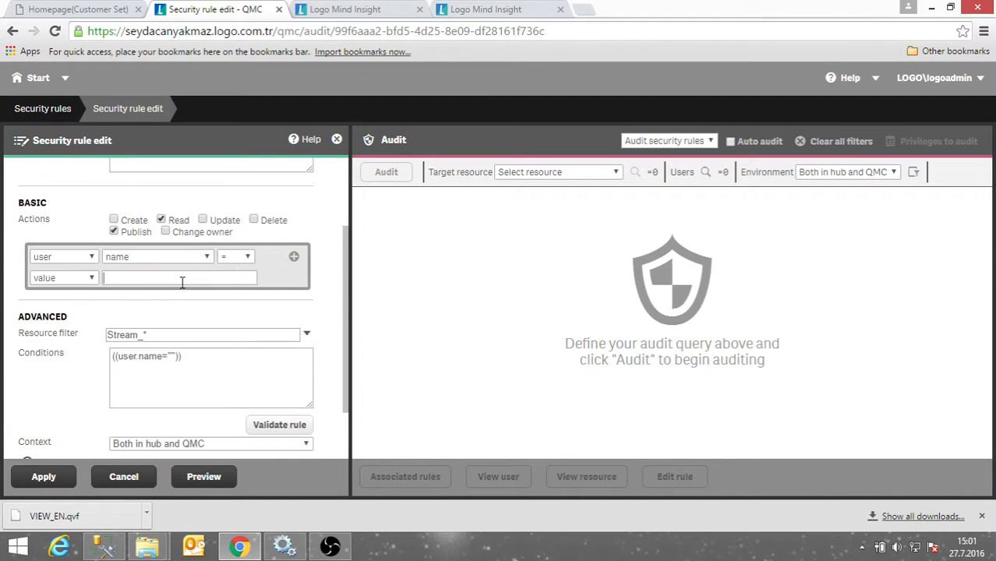
type("A")
type("*")
left_click_drag(122, 358, 153, 359)
left_click(244, 258)
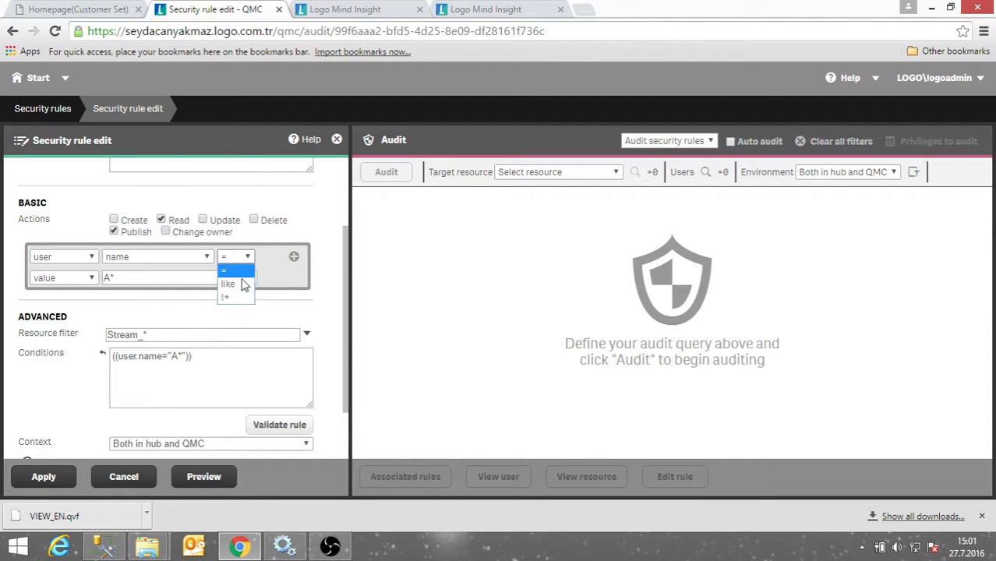
left_click(273, 267)
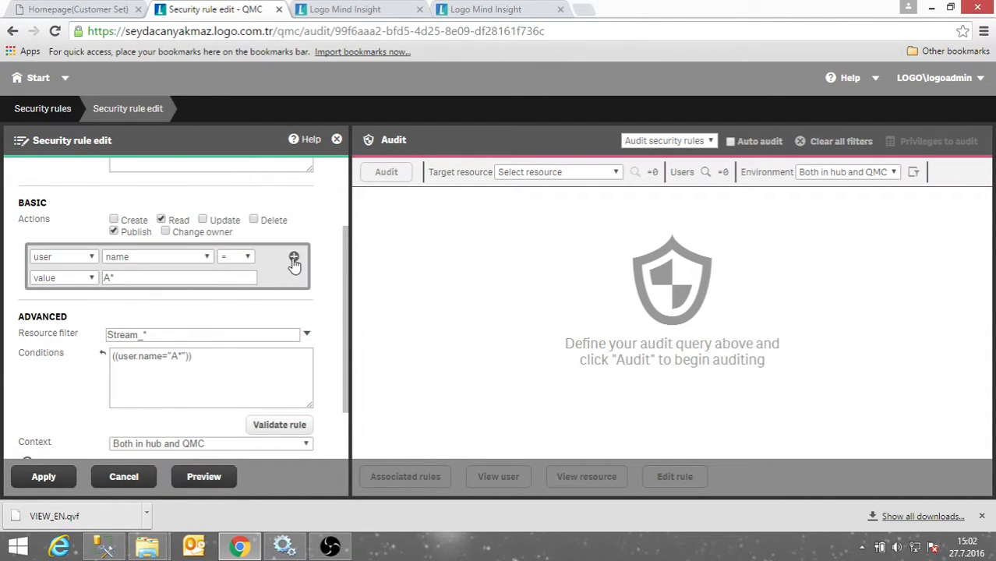
Add three more user-name condition rows joined with OR, then leave the rule editor.
left_click(293, 258)
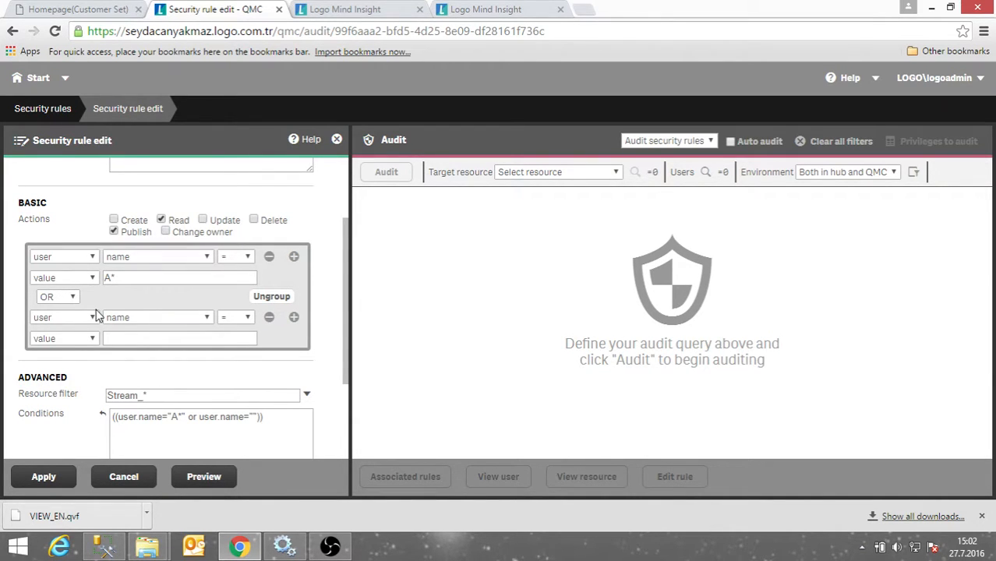
left_click(73, 302)
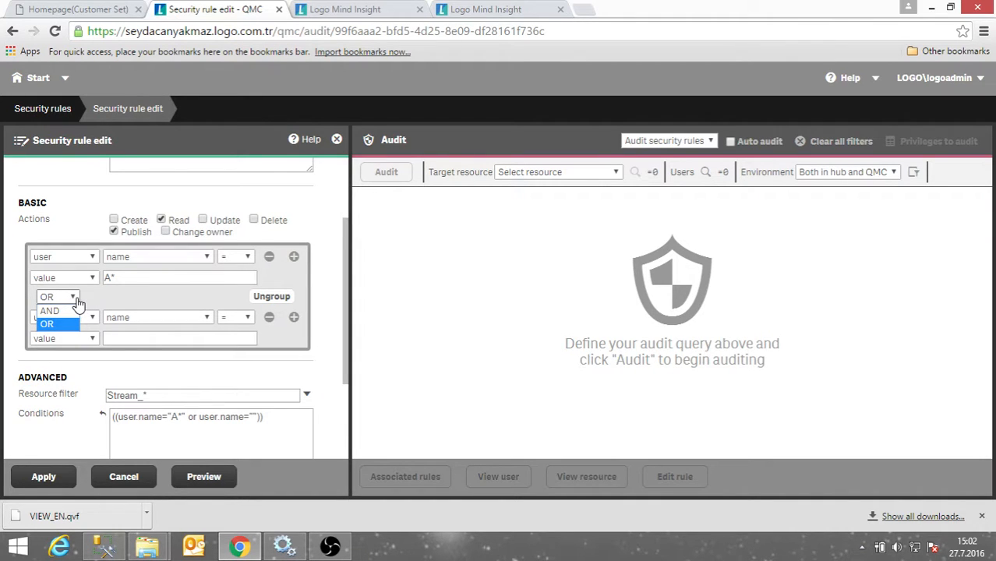
left_click(78, 302)
scroll(93, 300, "down", 4)
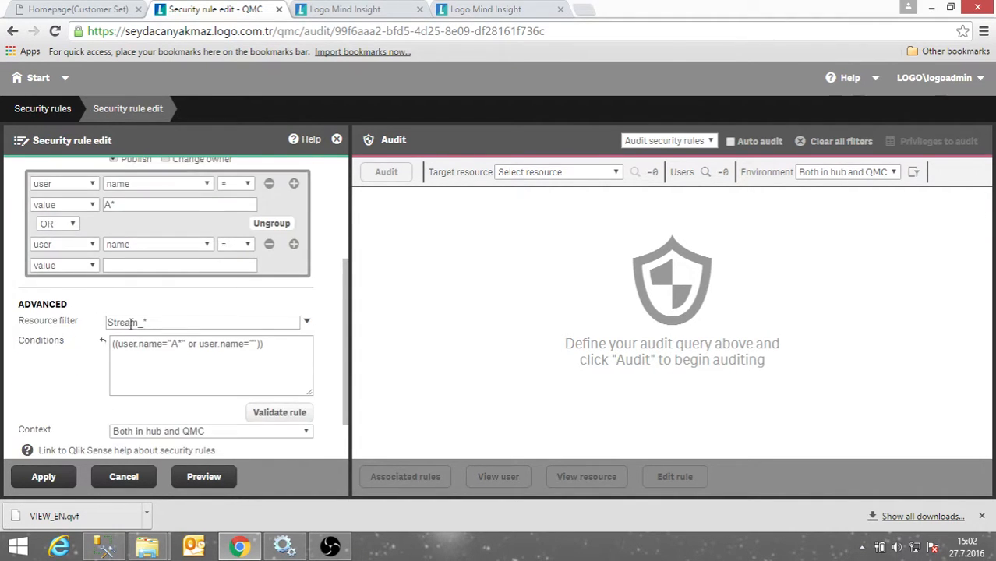
scroll(117, 313, "up", 4)
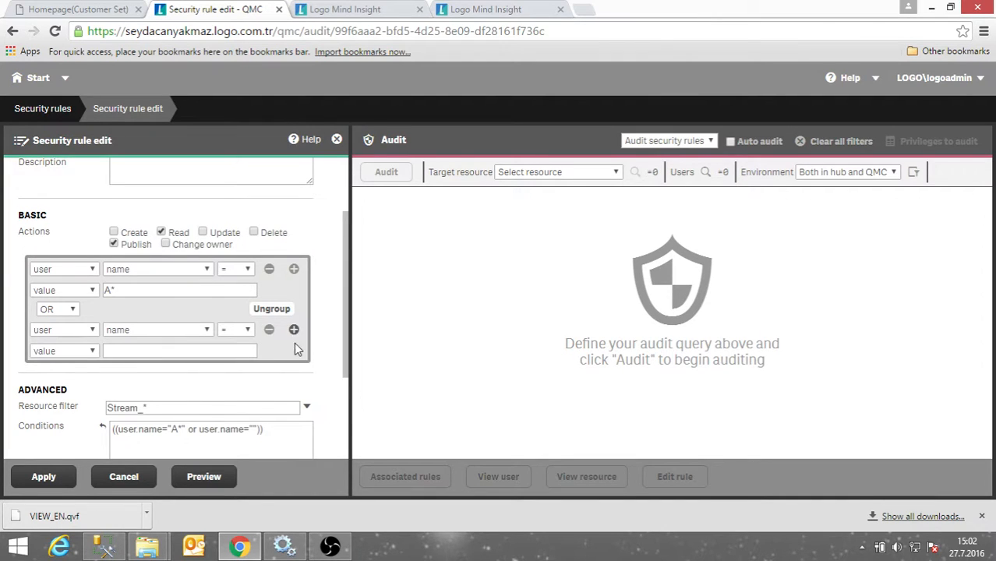
left_click(293, 331)
scroll(288, 370, "down", 1)
left_click(293, 319)
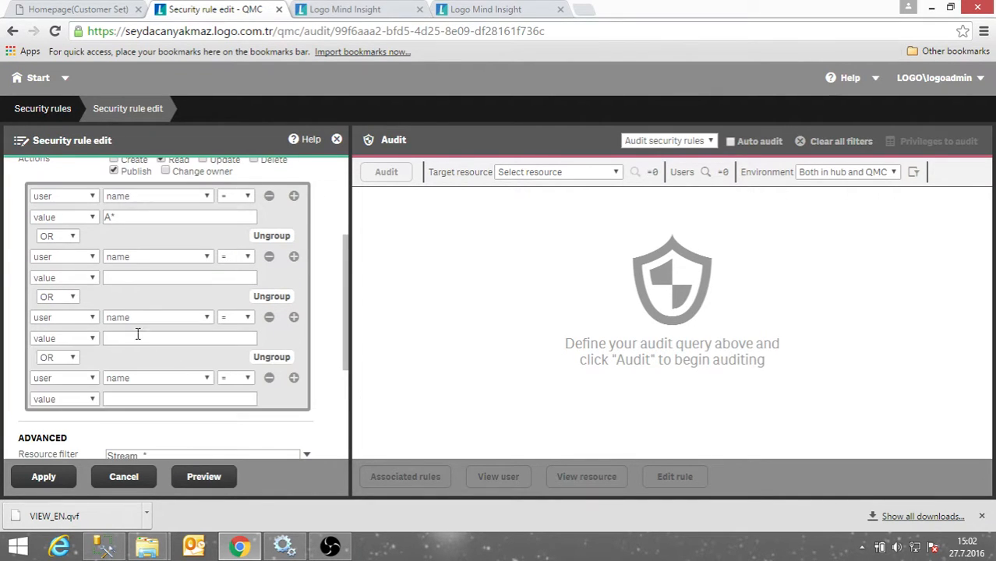
scroll(308, 413, "down", 5)
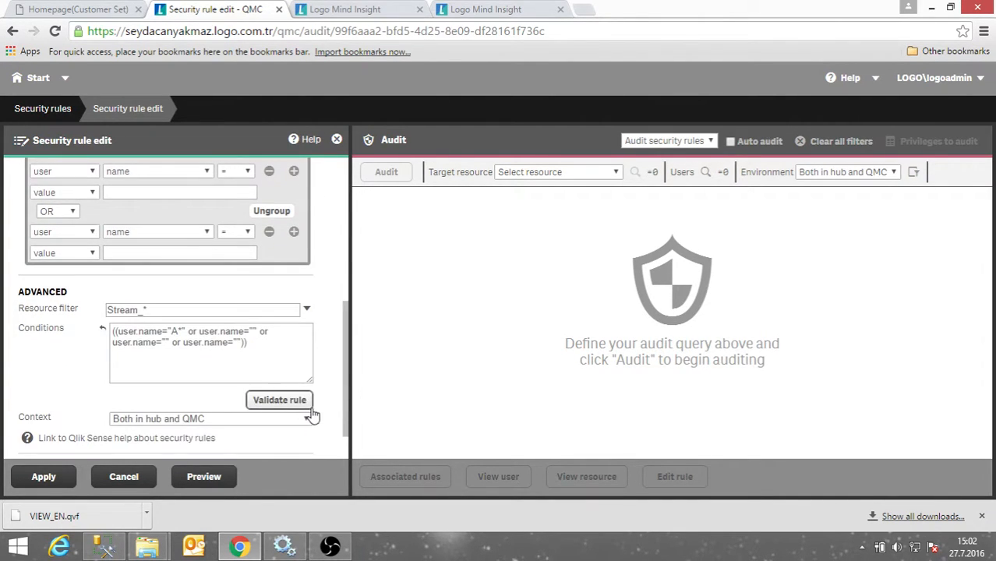
scroll(310, 409, "up", 10)
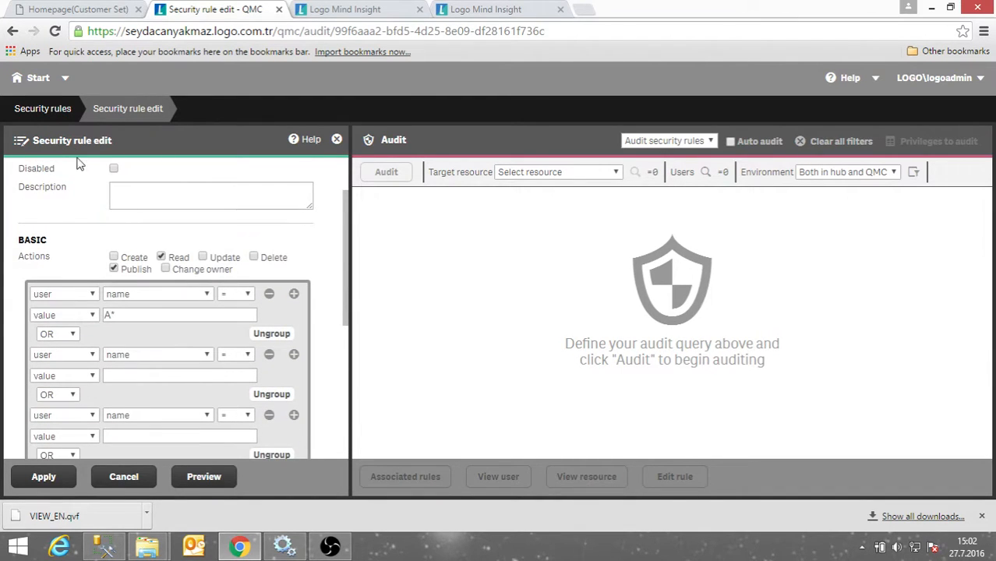
left_click(55, 108)
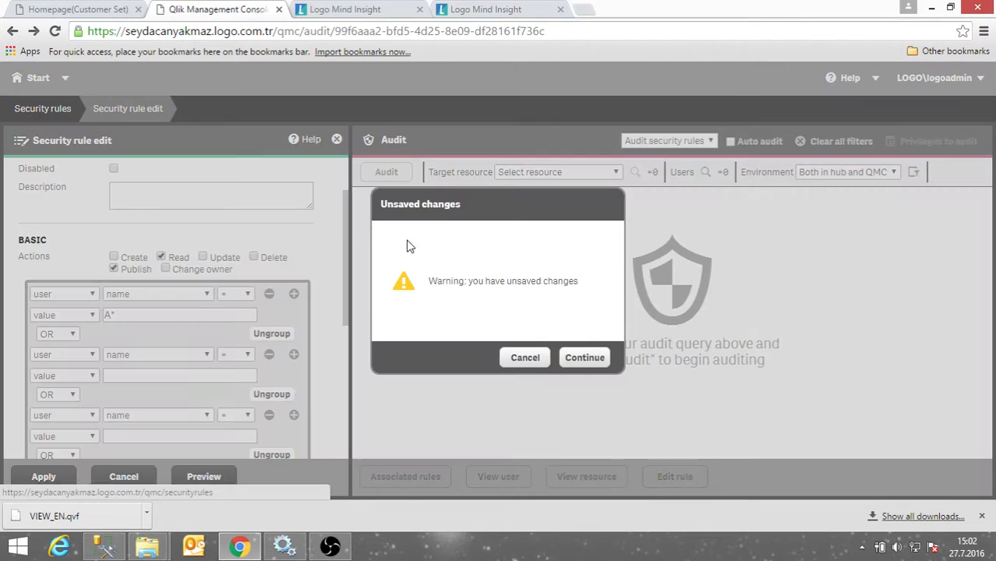
Discard the unsaved rule and filter the security rules list to Custom rules.
left_click(576, 365)
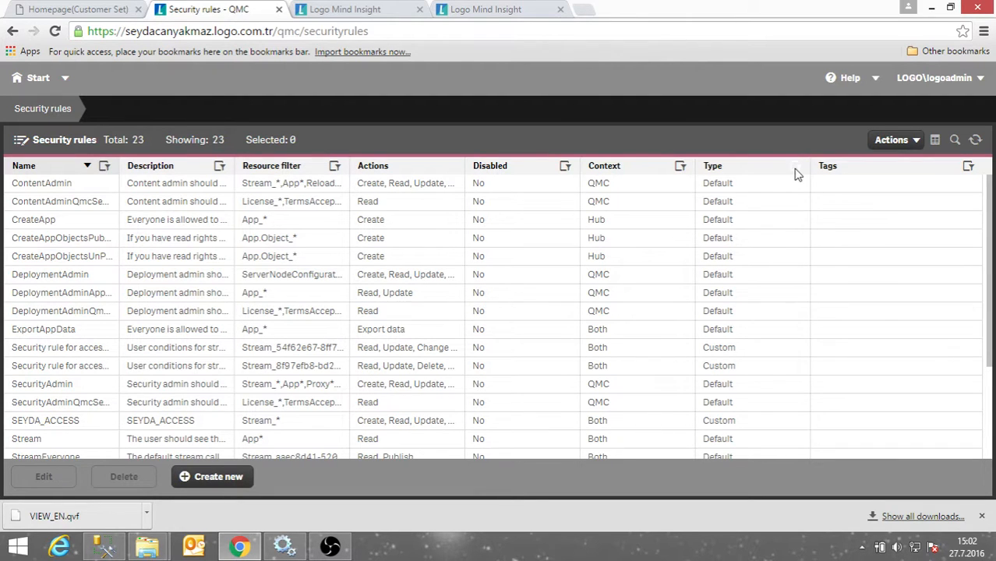
left_click(796, 168)
left_click(795, 249)
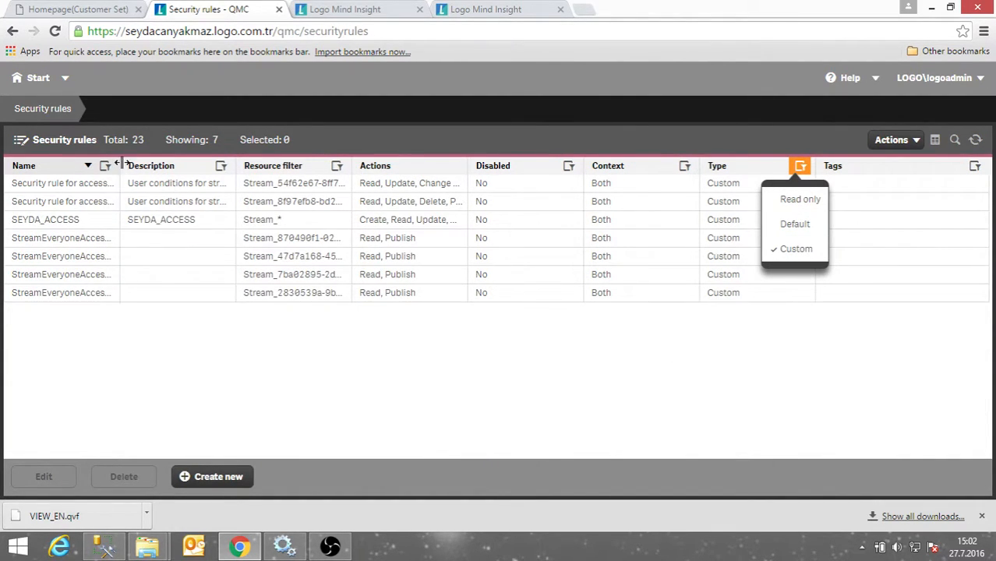
Widen the Name and Resource filter columns and select the StreamEveryoneAccess_LOGO rule.
left_click_drag(118, 163, 249, 177)
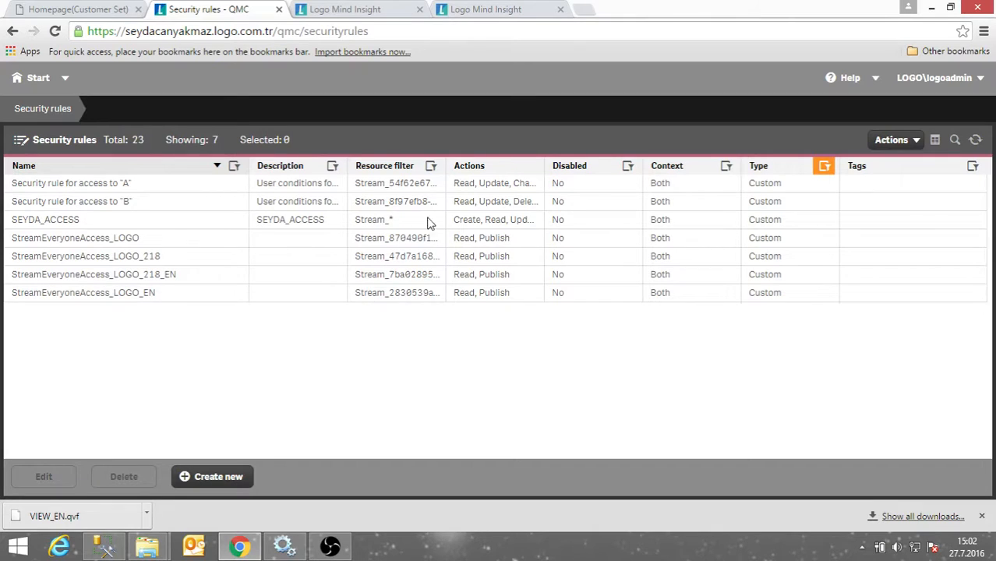
left_click_drag(445, 165, 603, 178)
left_click(146, 245)
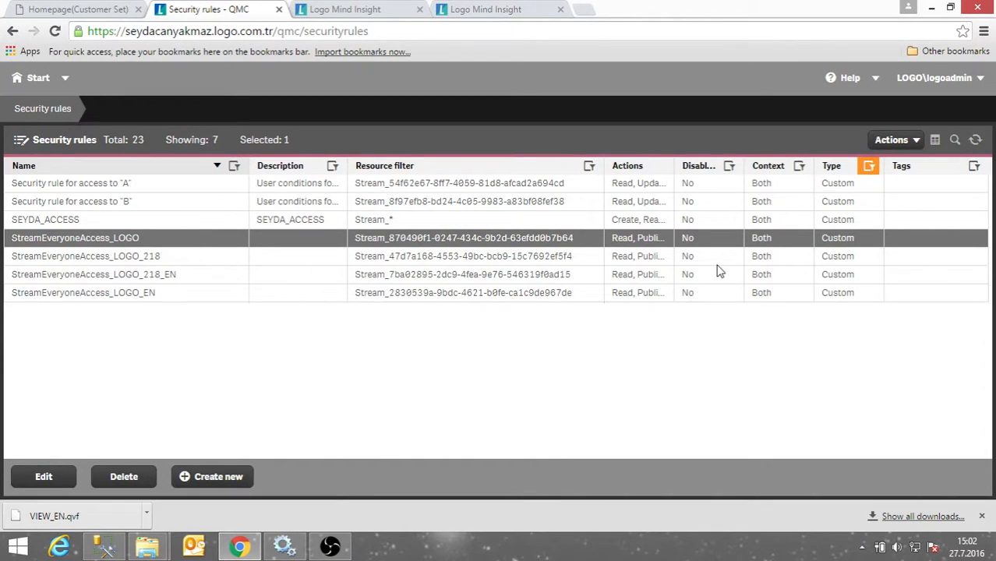
left_click(44, 476)
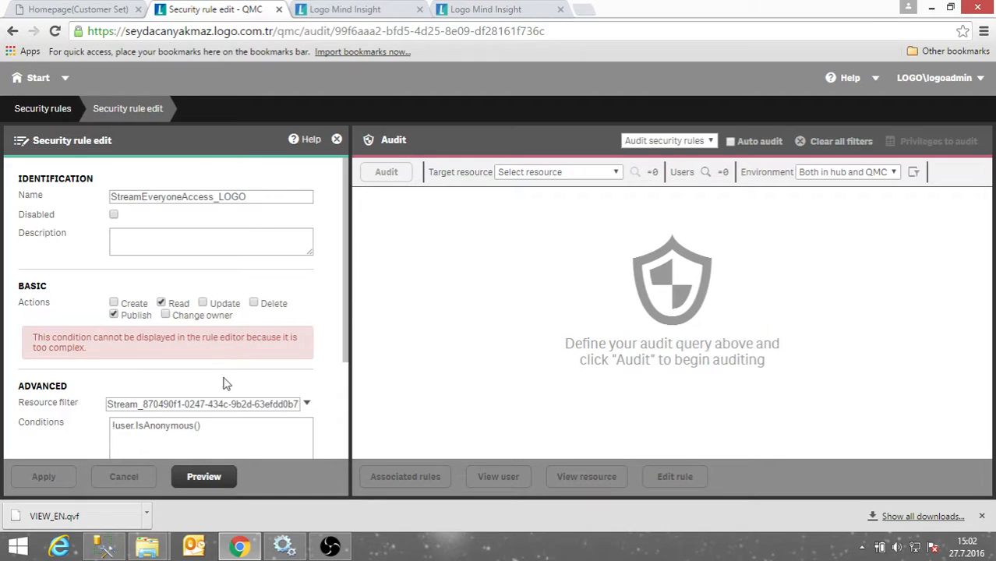
scroll(222, 383, "down", 2)
scroll(166, 382, "up", 1)
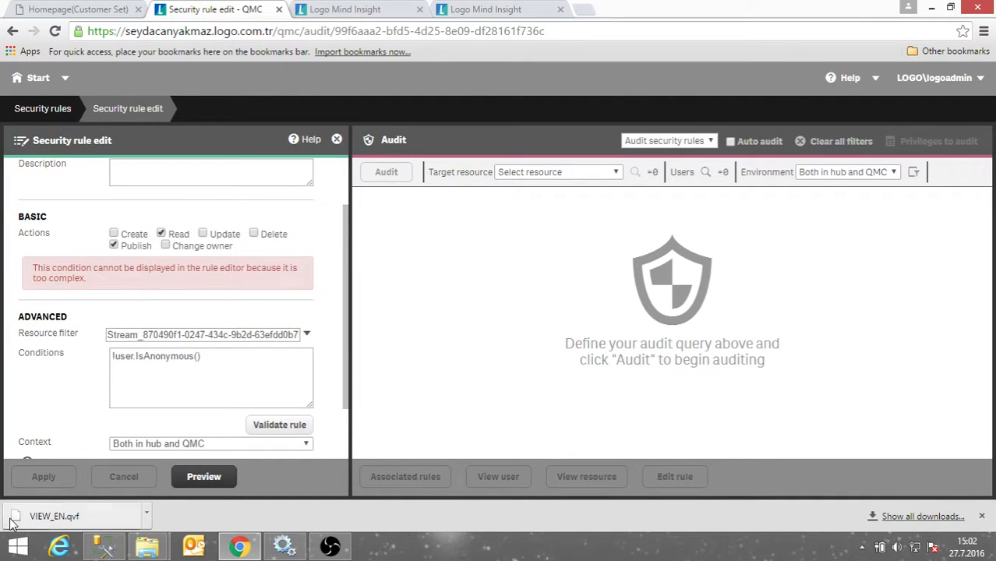
left_click(12, 32)
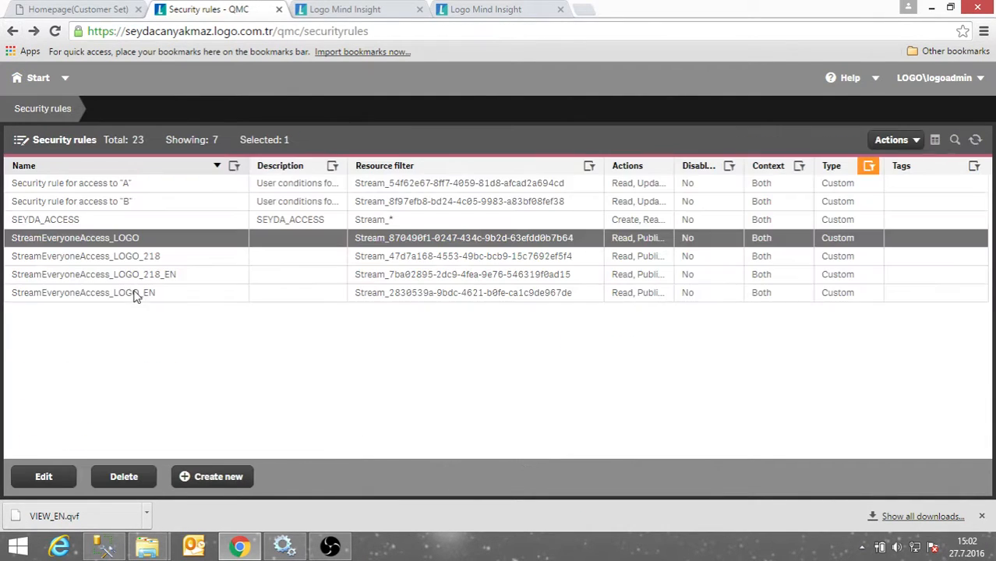
left_click(109, 294)
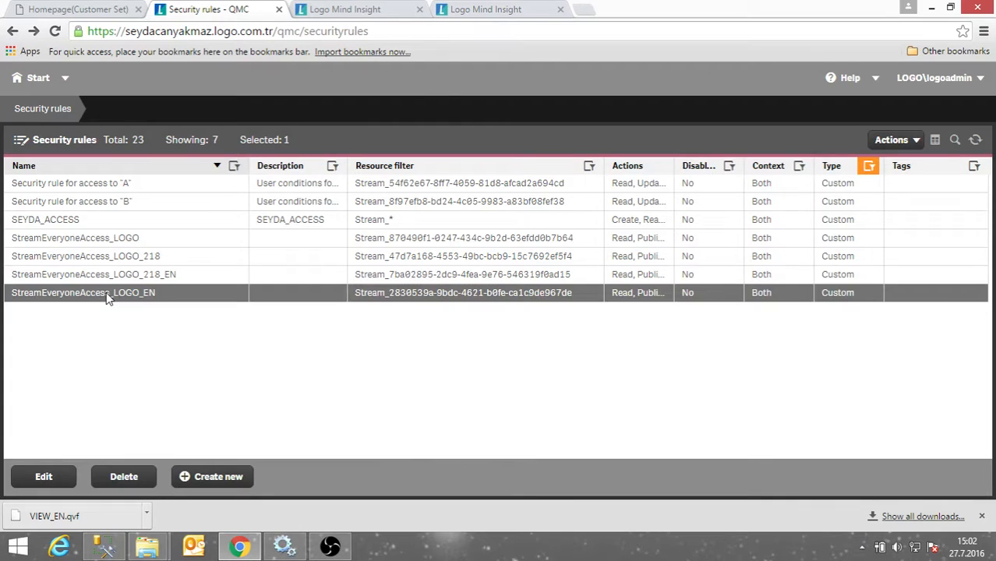
left_click(116, 185)
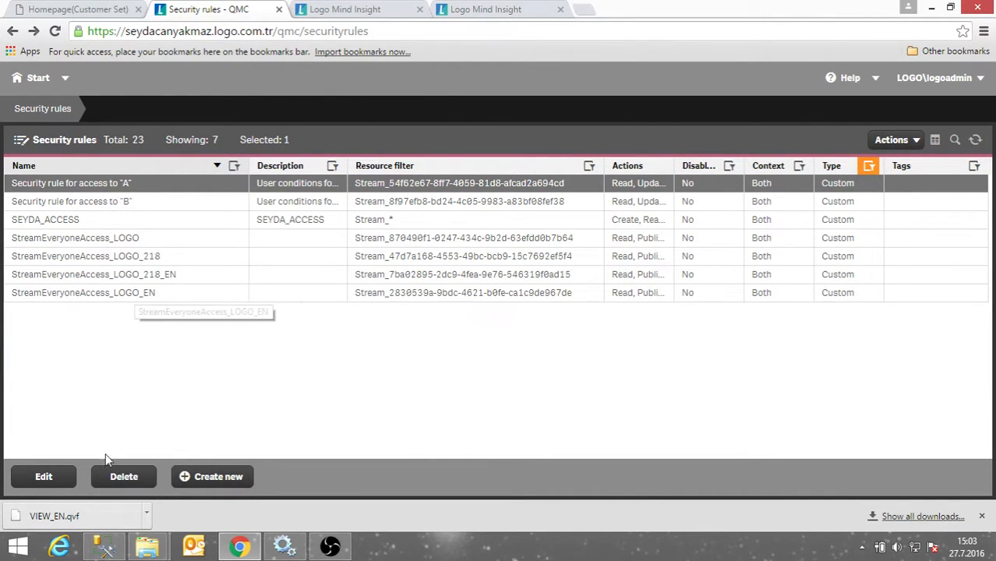
Review the edit form of the rule for access to "A", then return to the start page.
left_click(45, 483)
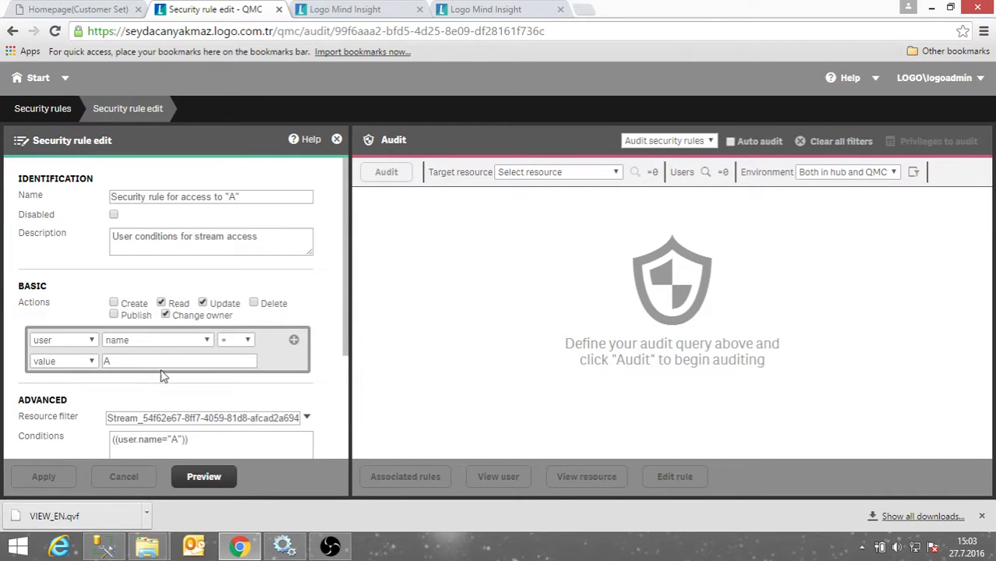
left_click_drag(113, 195, 268, 200)
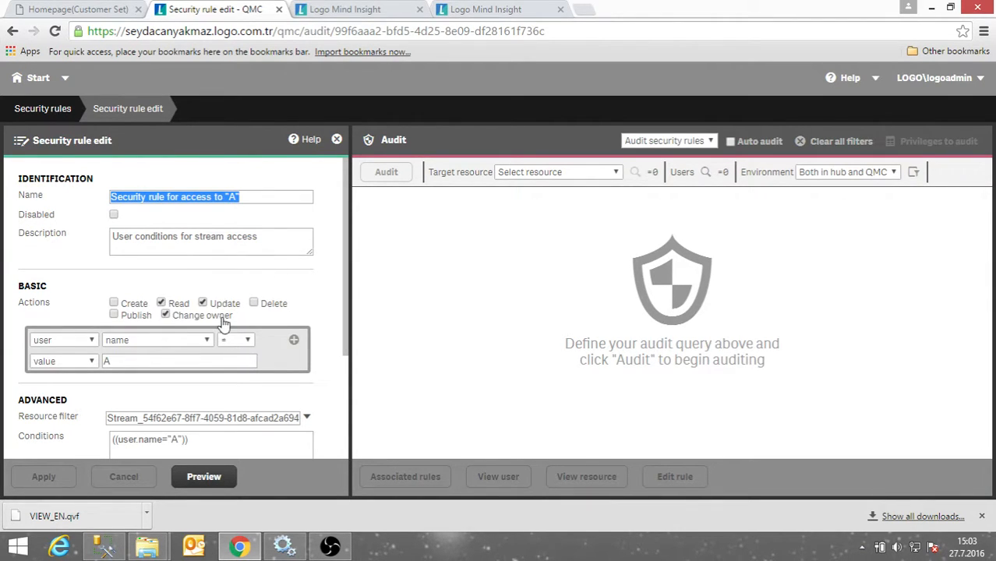
scroll(121, 366, "down", 2)
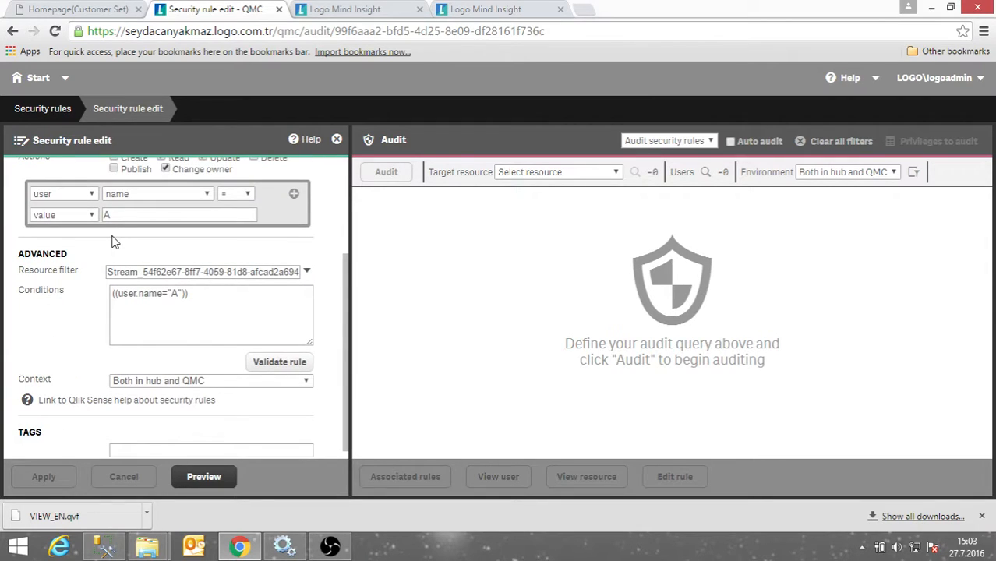
scroll(137, 253, "up", 1)
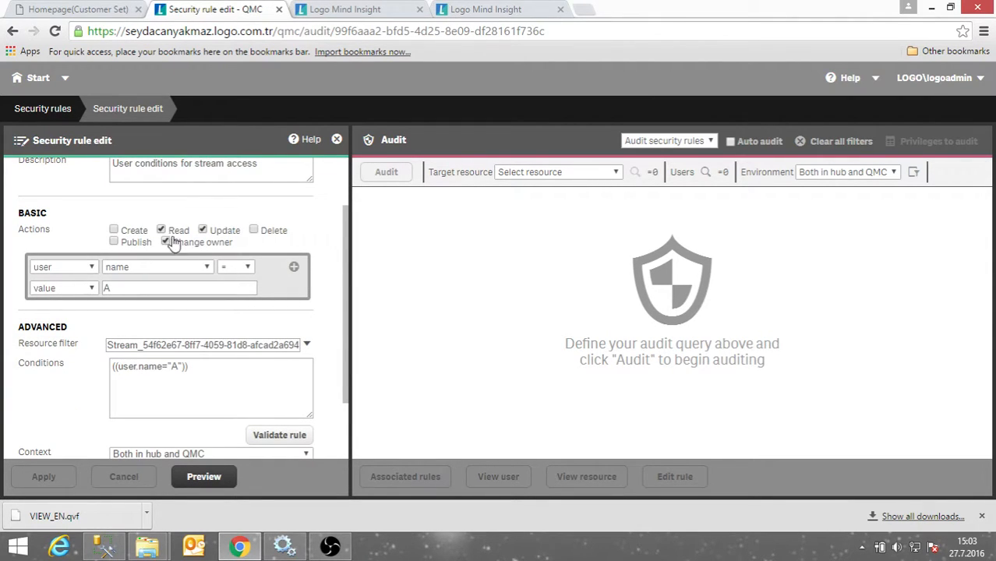
scroll(174, 349, "down", 2)
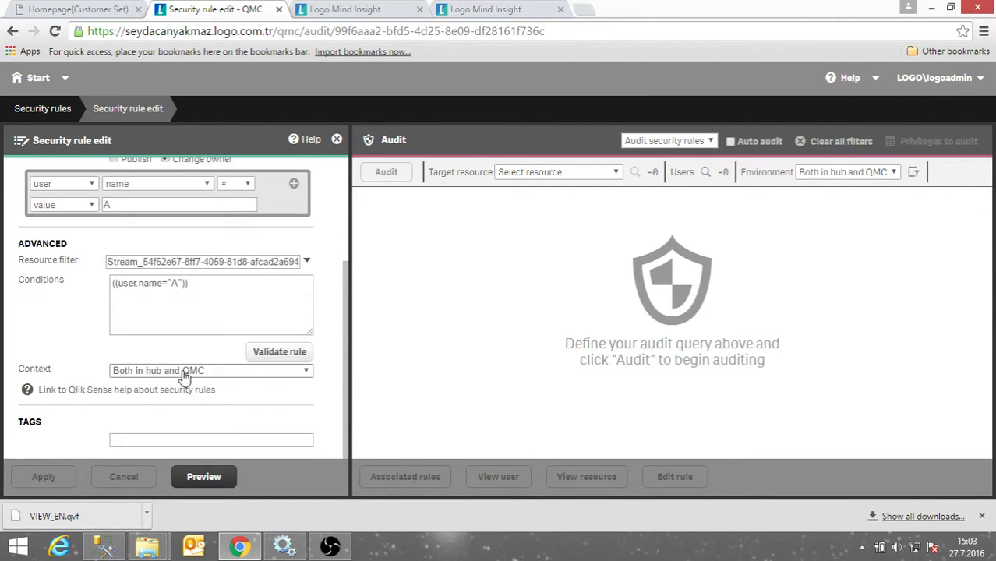
scroll(177, 374, "up", 3)
scroll(172, 362, "up", 1)
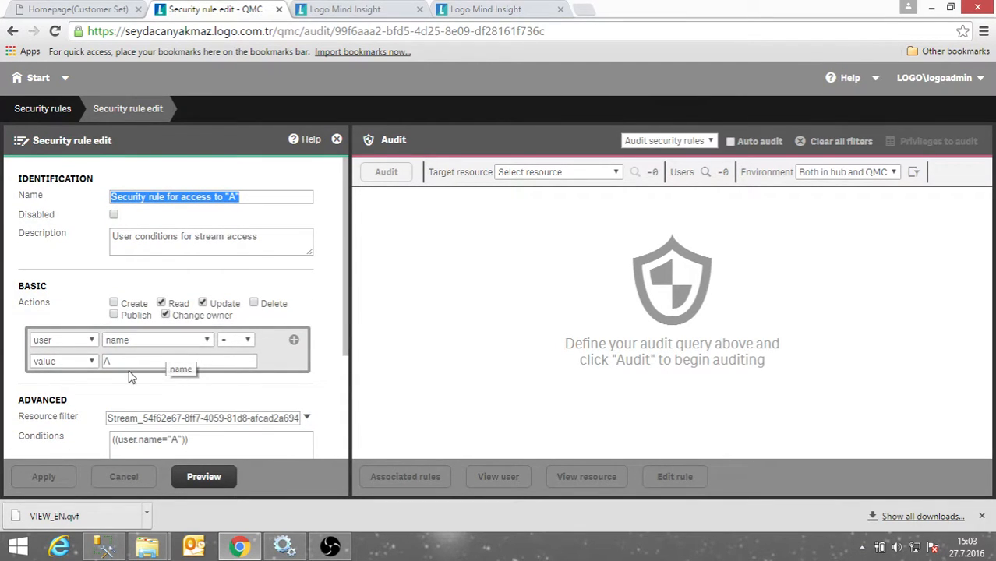
left_click(59, 113)
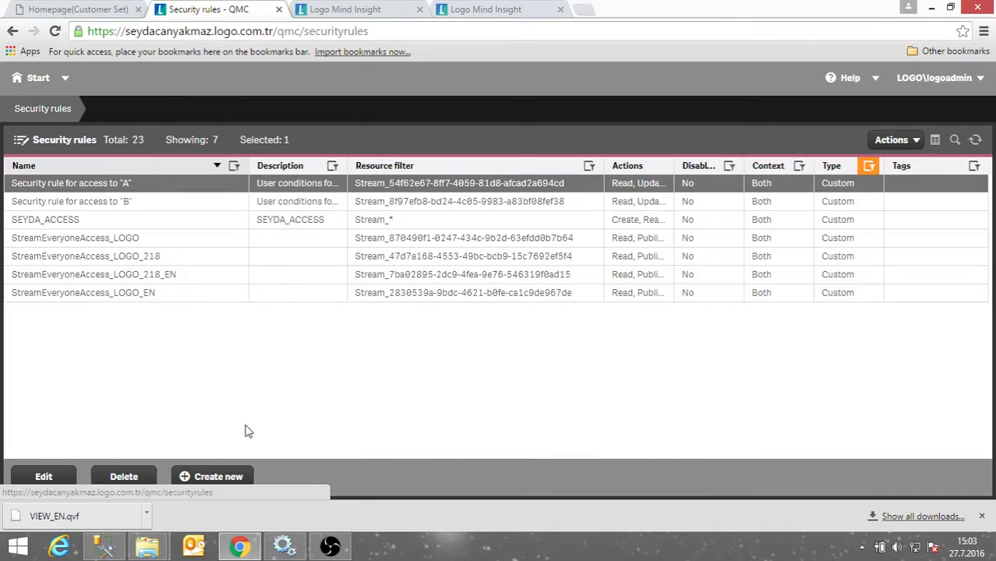
left_click(33, 78)
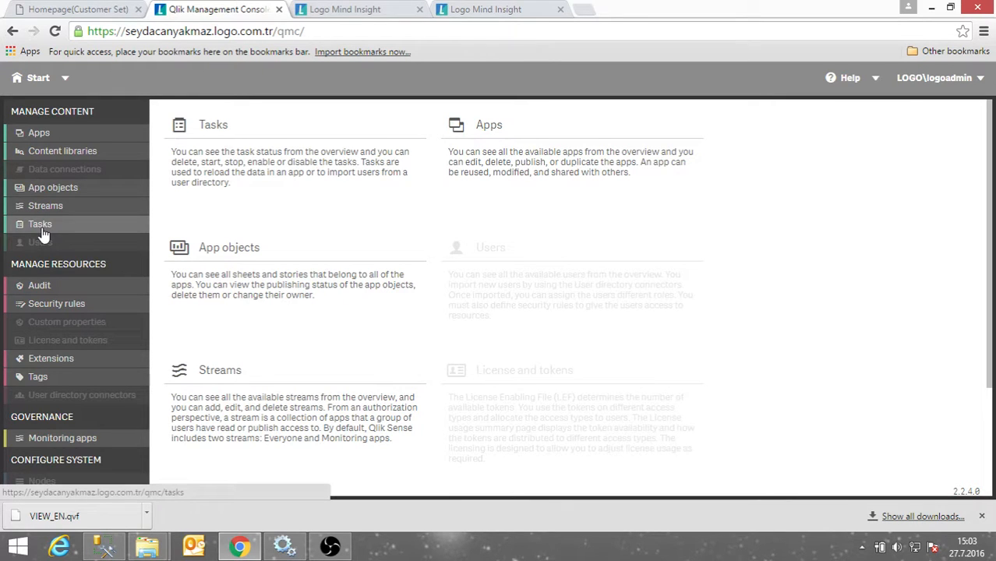
Show the Tasks list with wider Name and Next execution columns.
left_click(43, 229)
scroll(314, 359, "down", 5)
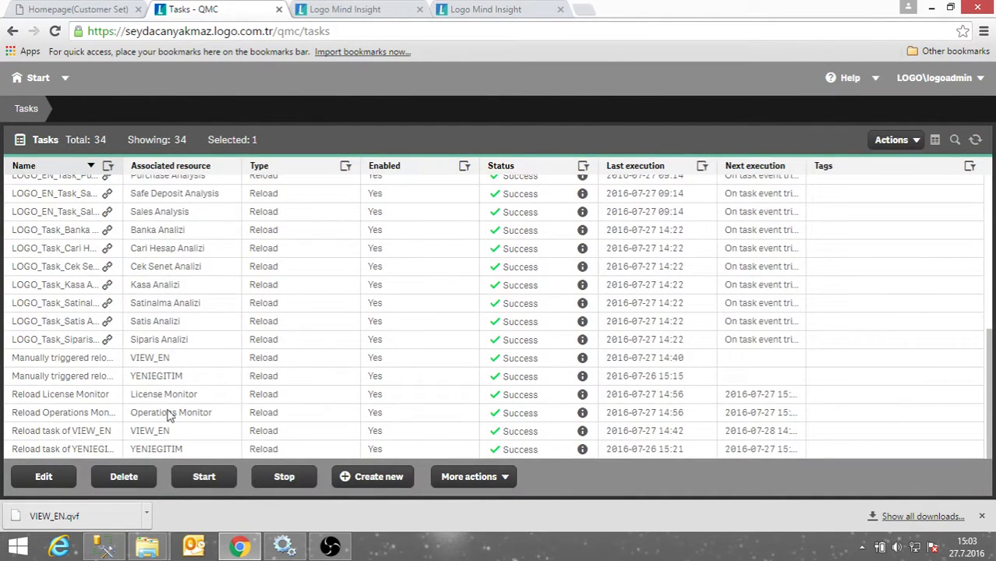
scroll(78, 340, "up", 5)
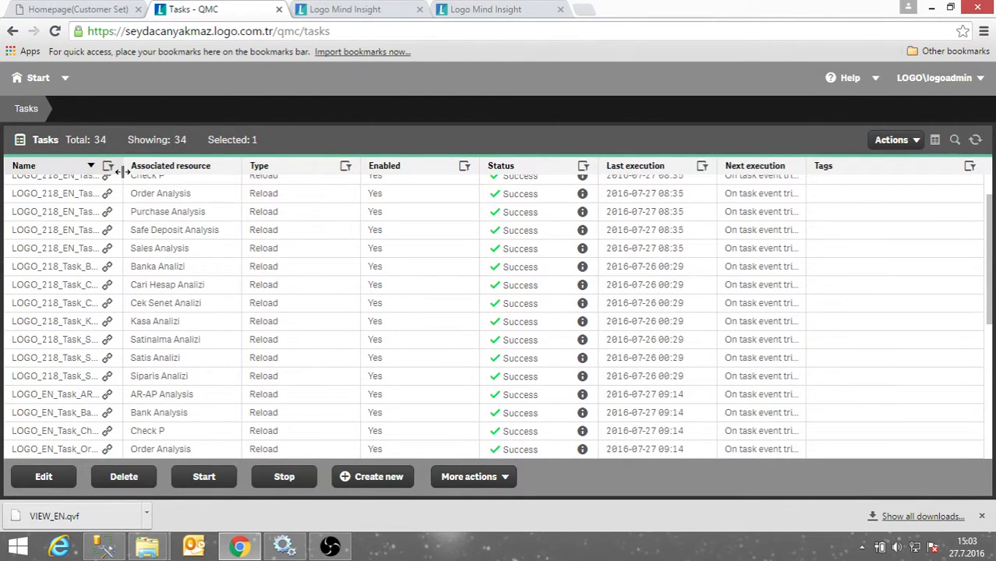
left_click_drag(122, 171, 184, 171)
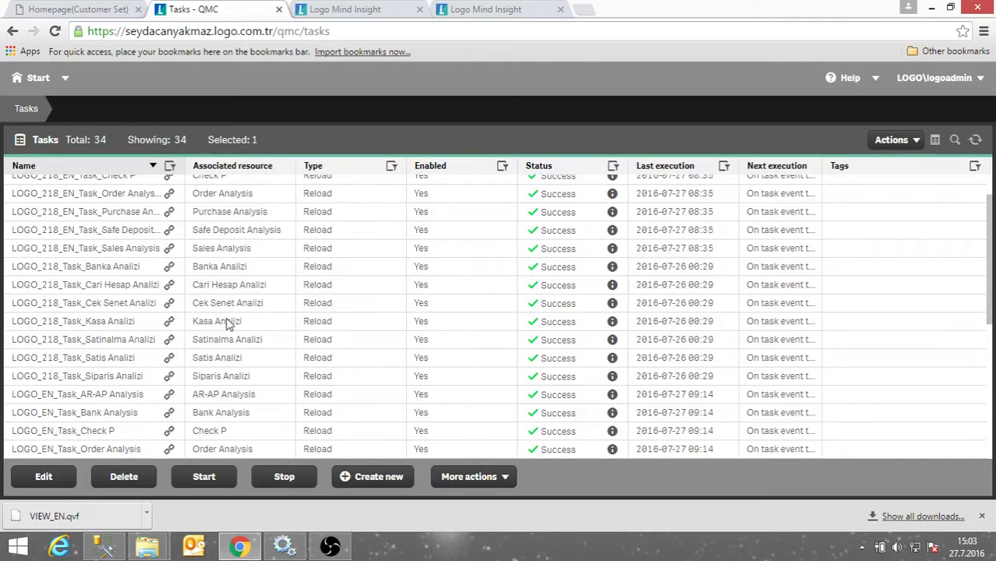
scroll(93, 265, "up", 2)
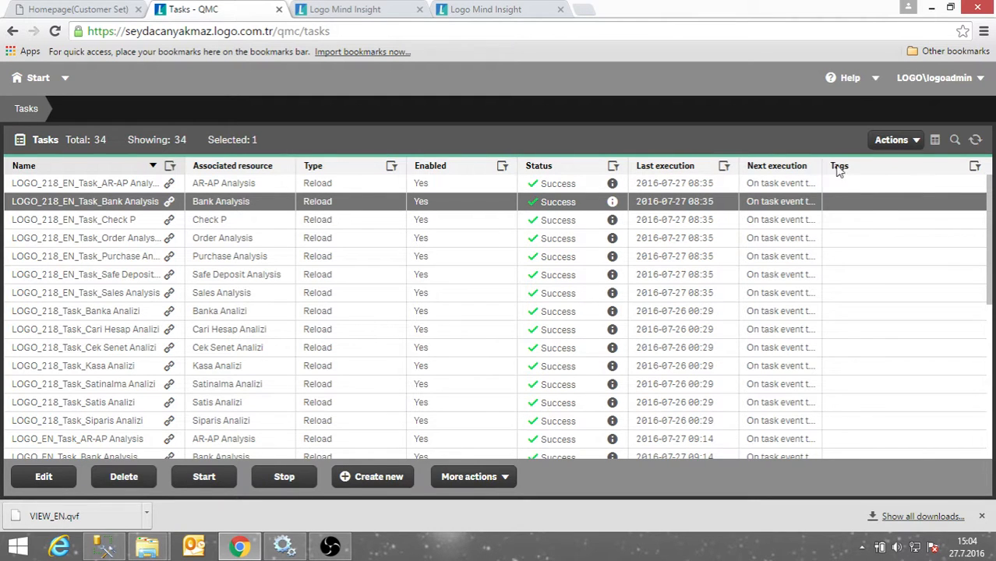
left_click_drag(821, 167, 888, 181)
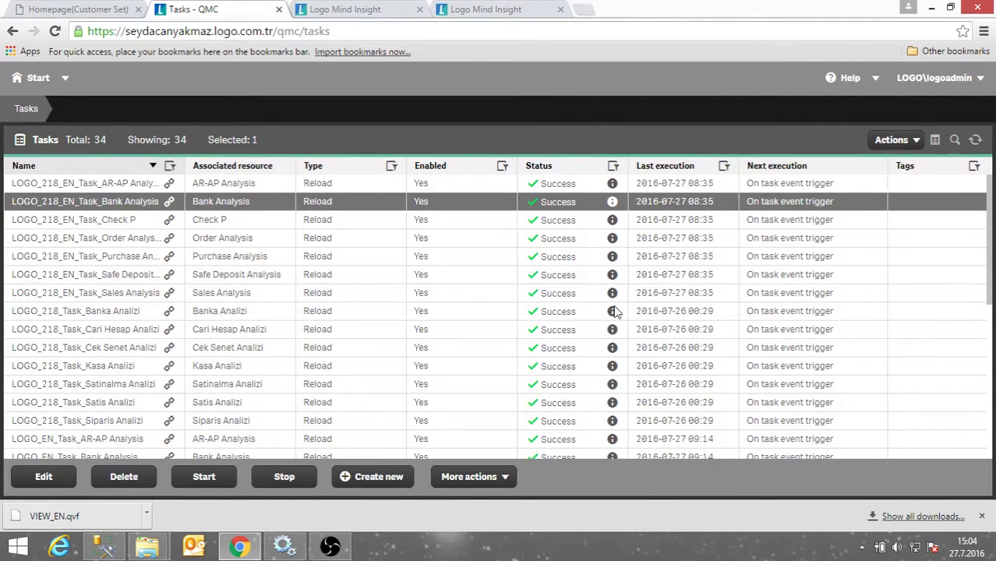
scroll(524, 320, "down", 3)
scroll(253, 360, "down", 4)
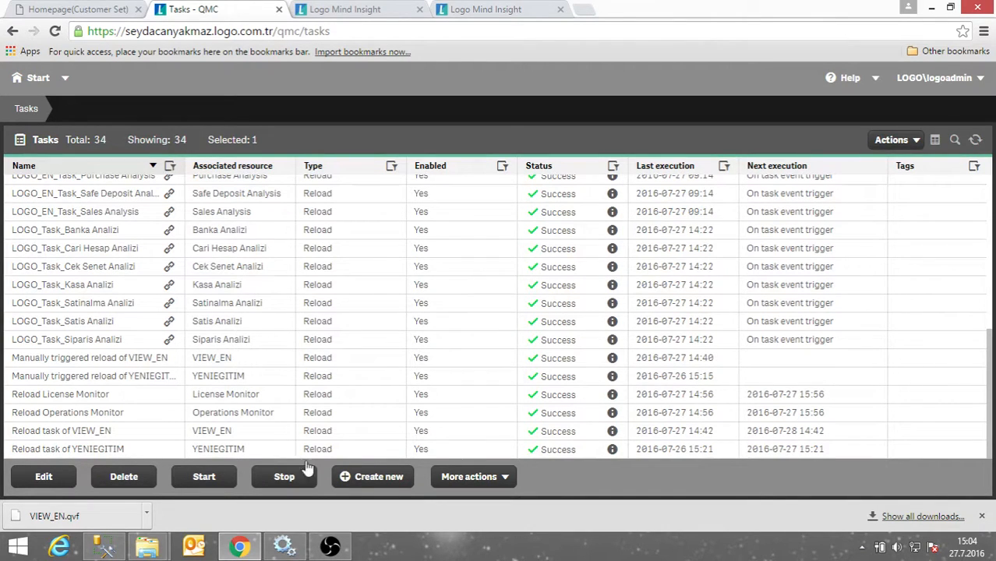
Create a new reload task named EXECUTE_VIEV that reloads the VIEW app.
left_click(374, 474)
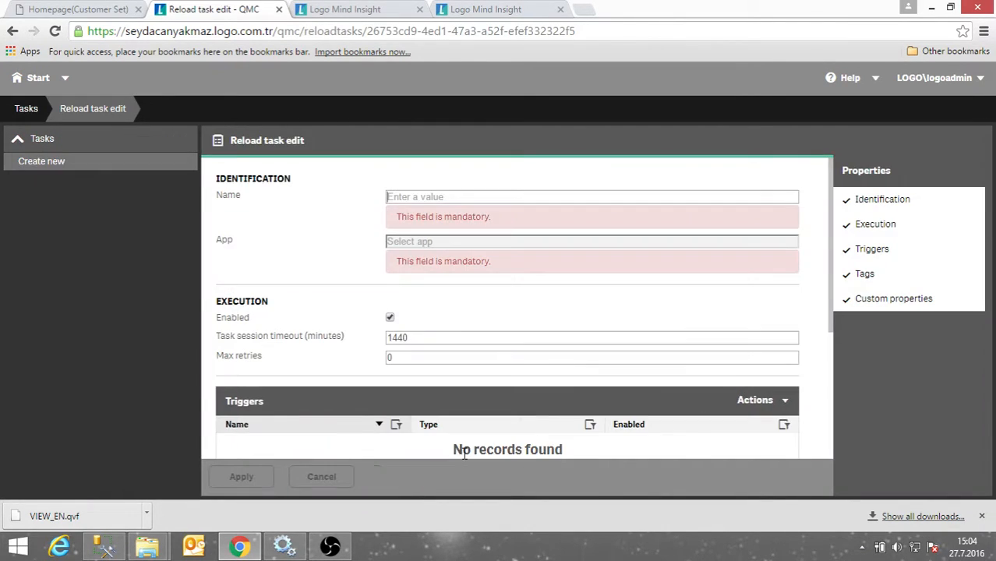
scroll(344, 362, "down", 2)
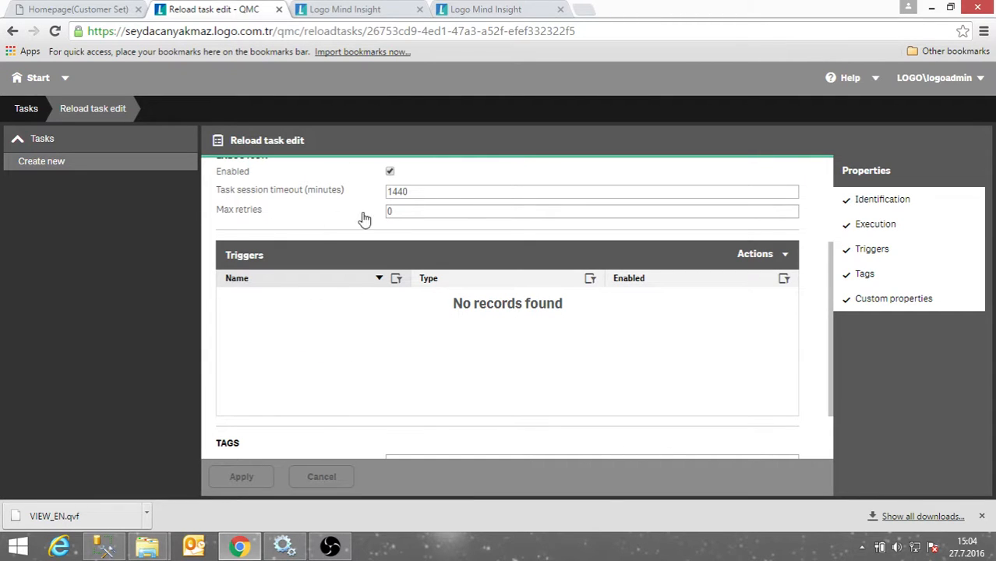
scroll(379, 224, "up", 1)
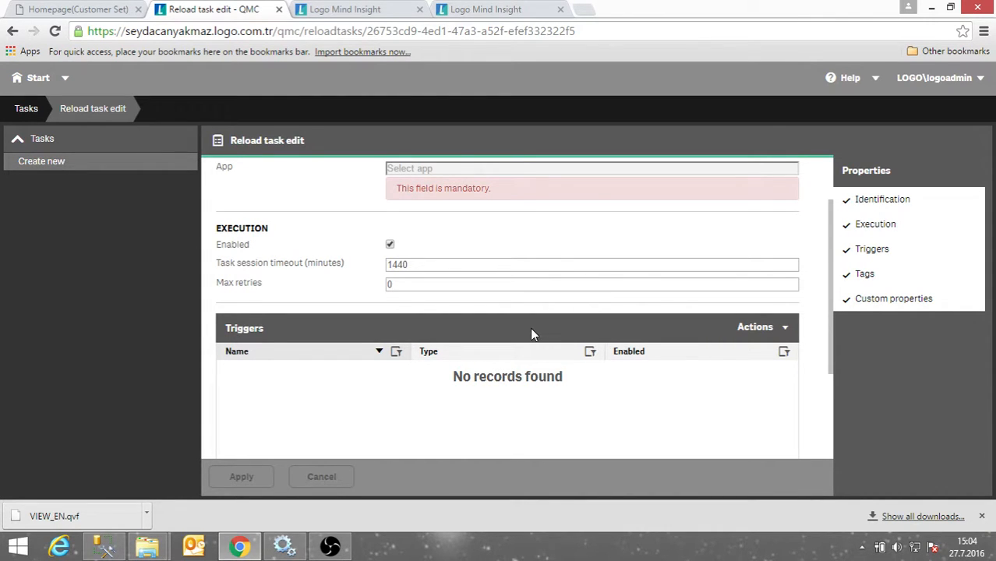
scroll(530, 333, "up", 1)
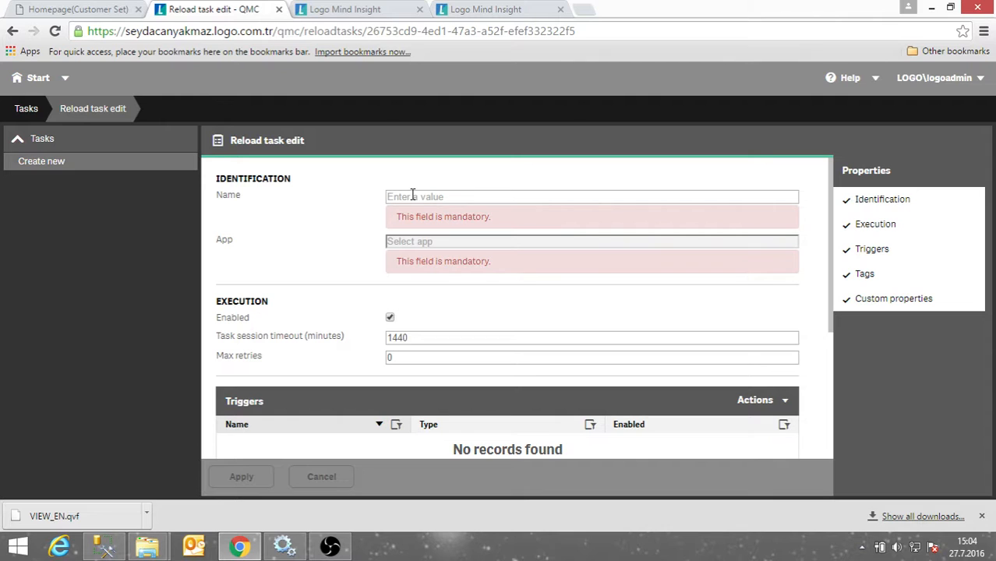
type("EXECUTE_VIEW")
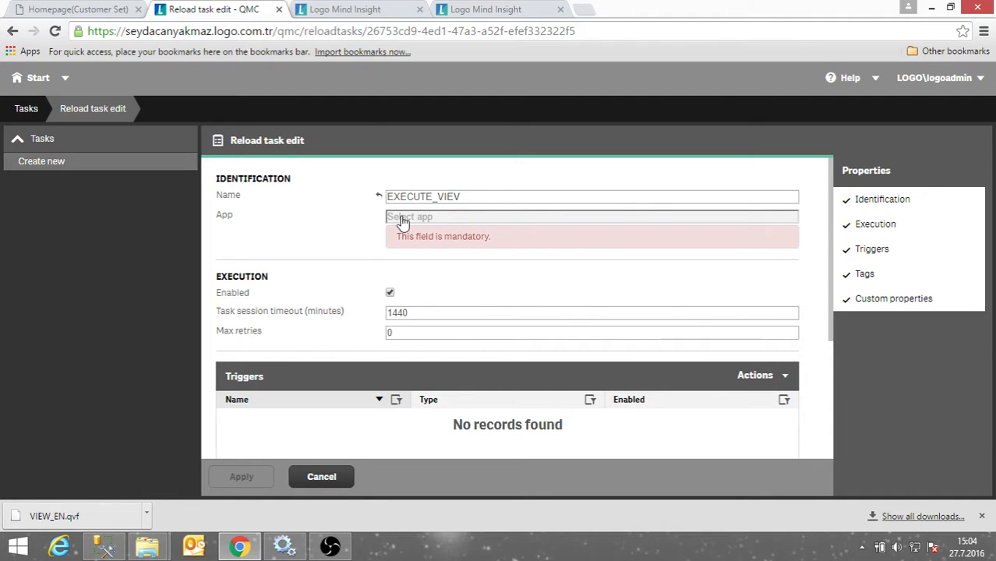
left_click(404, 222)
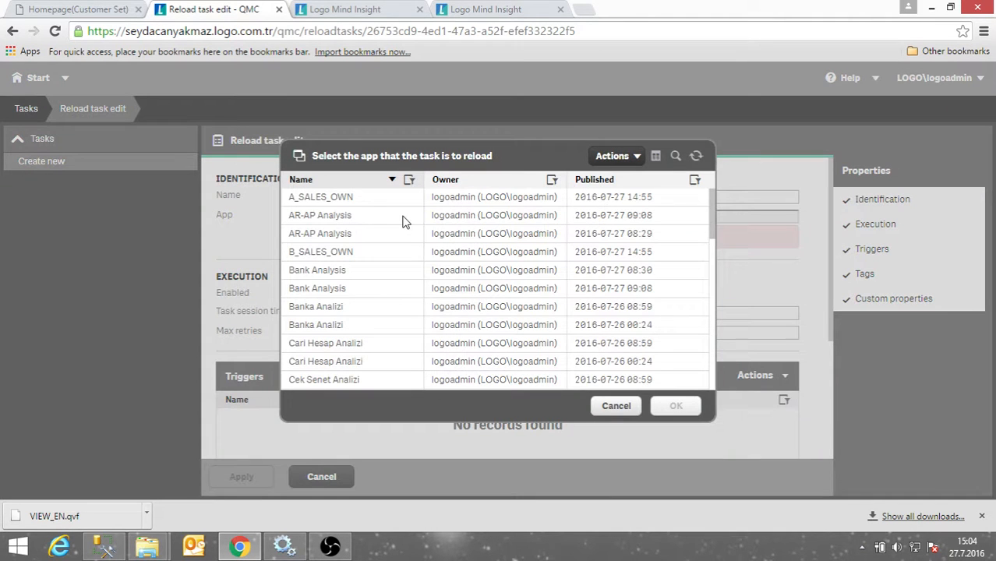
scroll(318, 345, "down", 1)
scroll(318, 345, "down", 10)
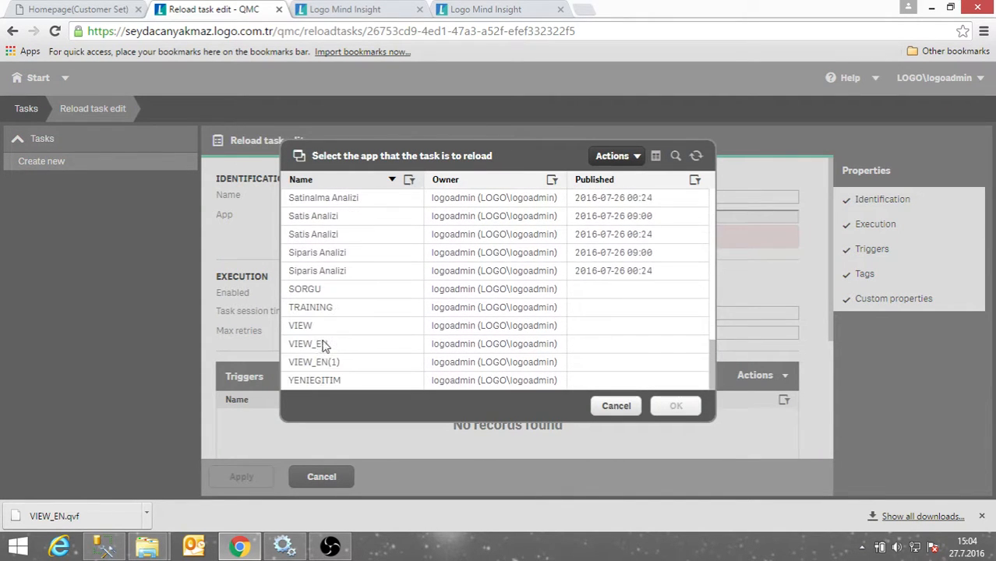
left_click(318, 326)
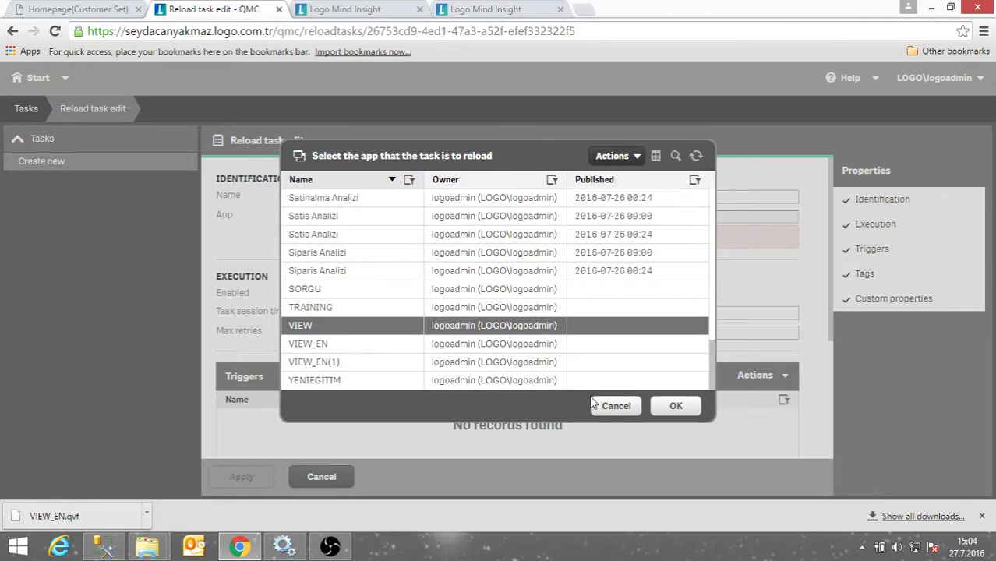
left_click(675, 408)
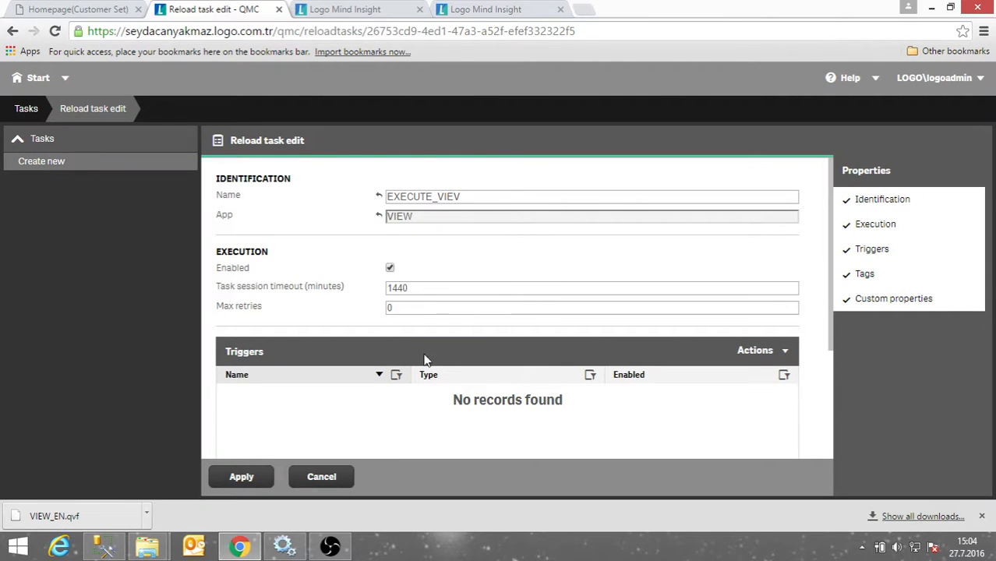
Add an hourly scheduled trigger to the EXECUTE_VIEV task.
left_click(767, 357)
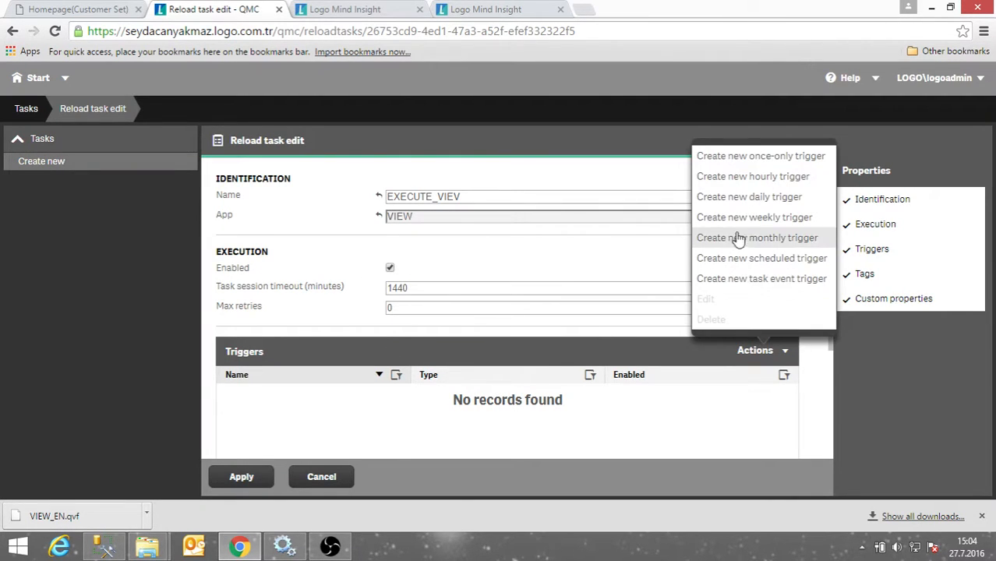
left_click(739, 177)
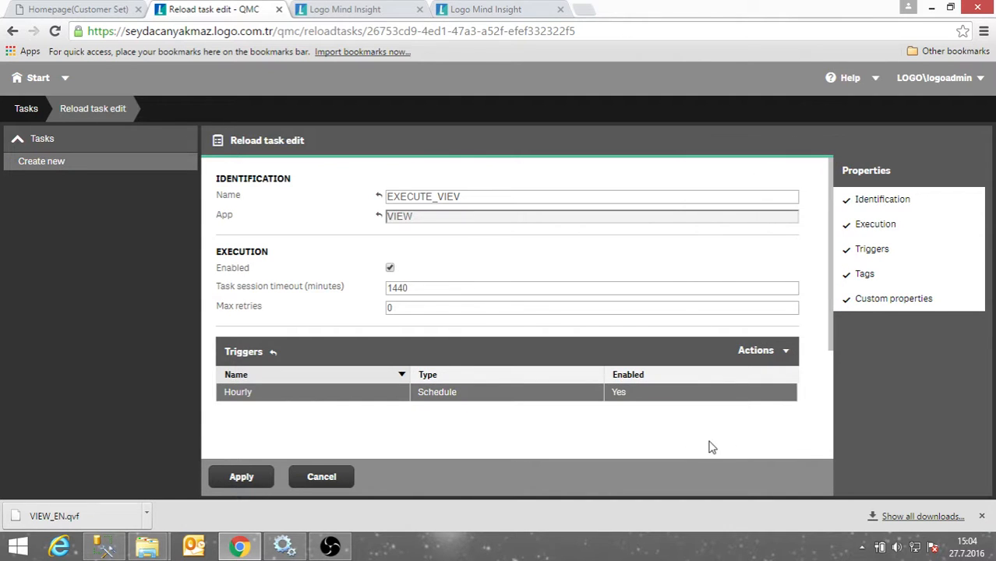
scroll(511, 409, "down", 1)
scroll(511, 409, "down", 1)
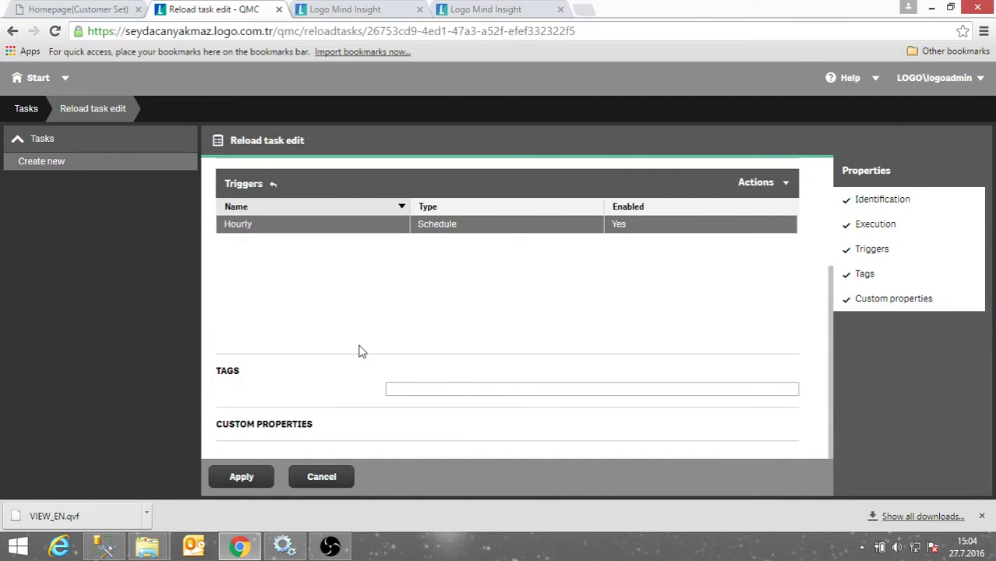
Set the Hourly trigger to start 15:15, repeating every 1 hour 20 minutes indefinitely, and save.
left_click(317, 234)
double_click(317, 234)
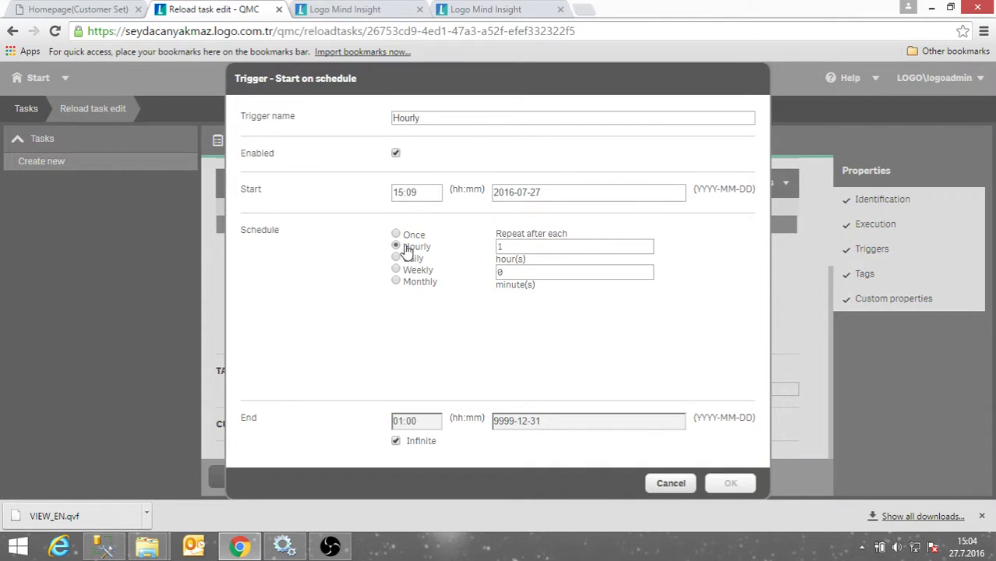
left_click_drag(522, 247, 440, 280)
type("2")
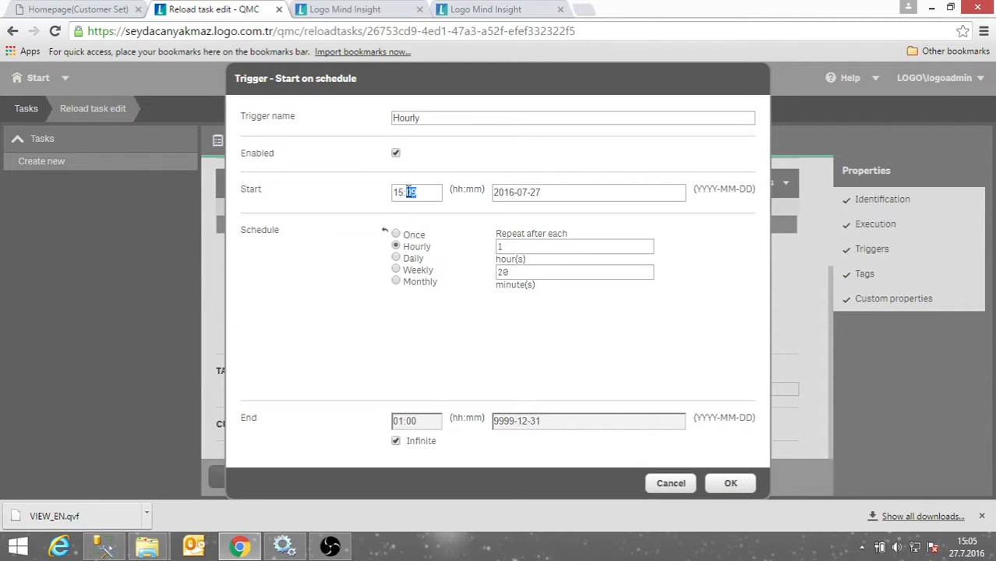
type("15")
left_click(396, 442)
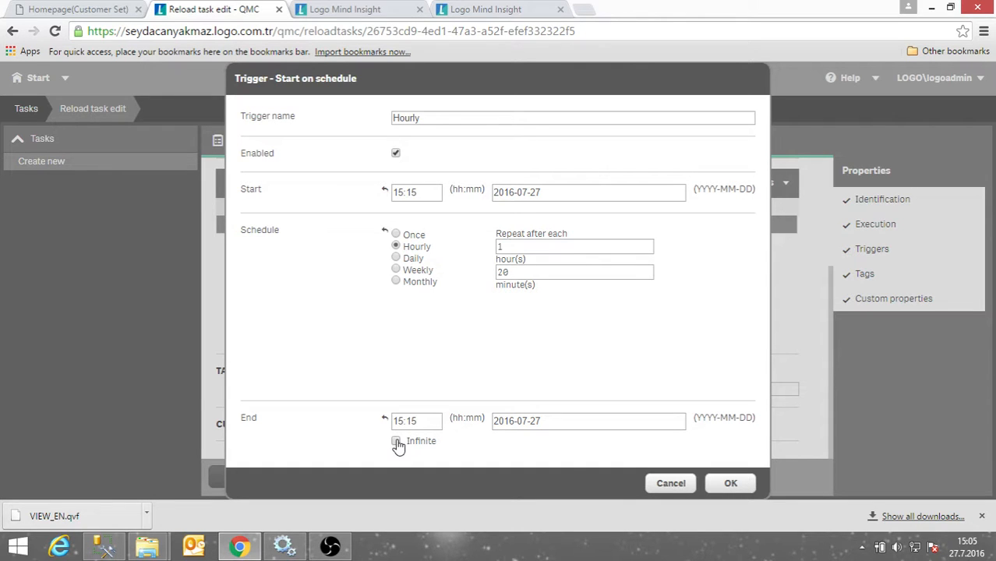
left_click(397, 442)
left_click(730, 483)
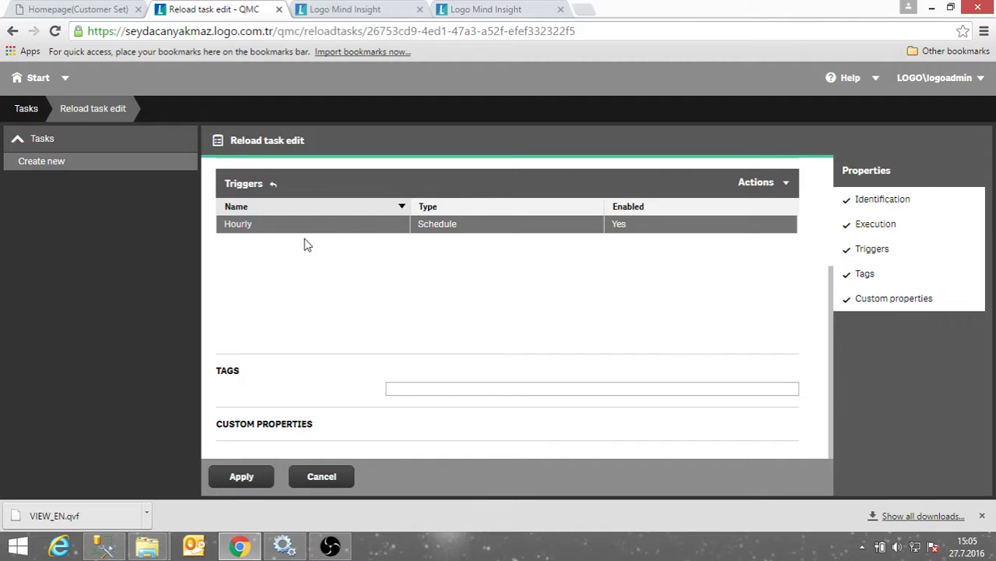
left_click(243, 480)
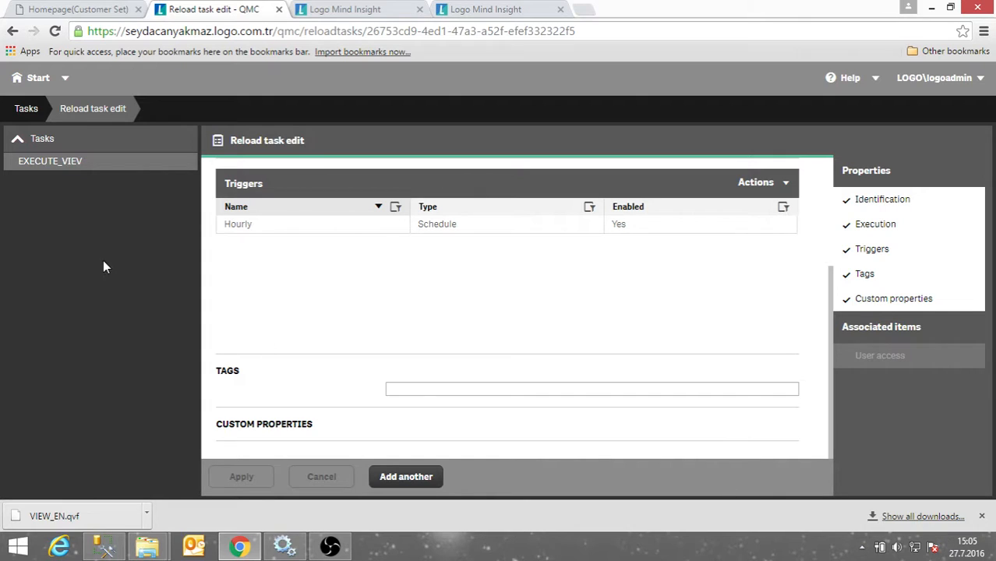
left_click(37, 78)
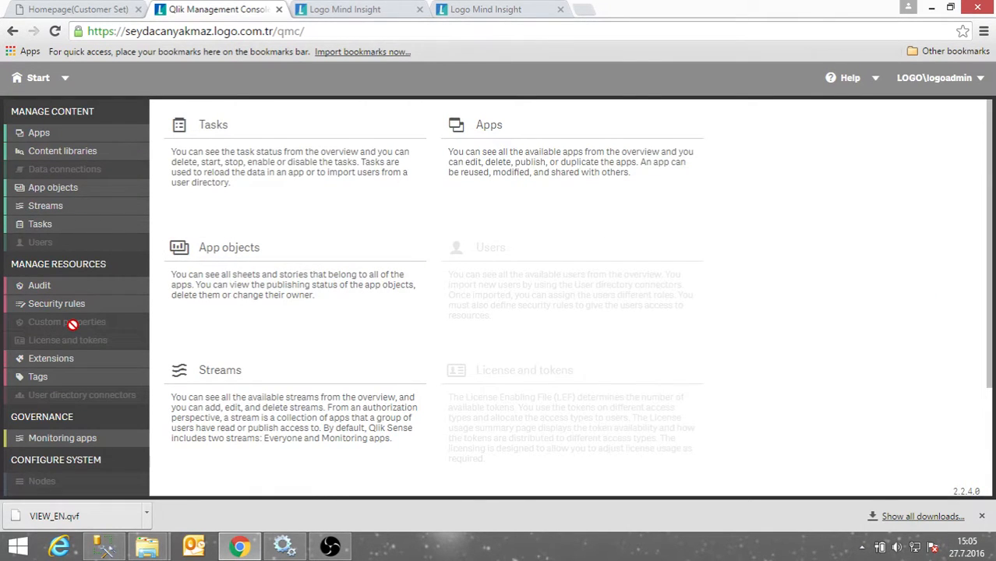
Show the Extensions list from the Manage Resources menu.
scroll(70, 333, "down", 1)
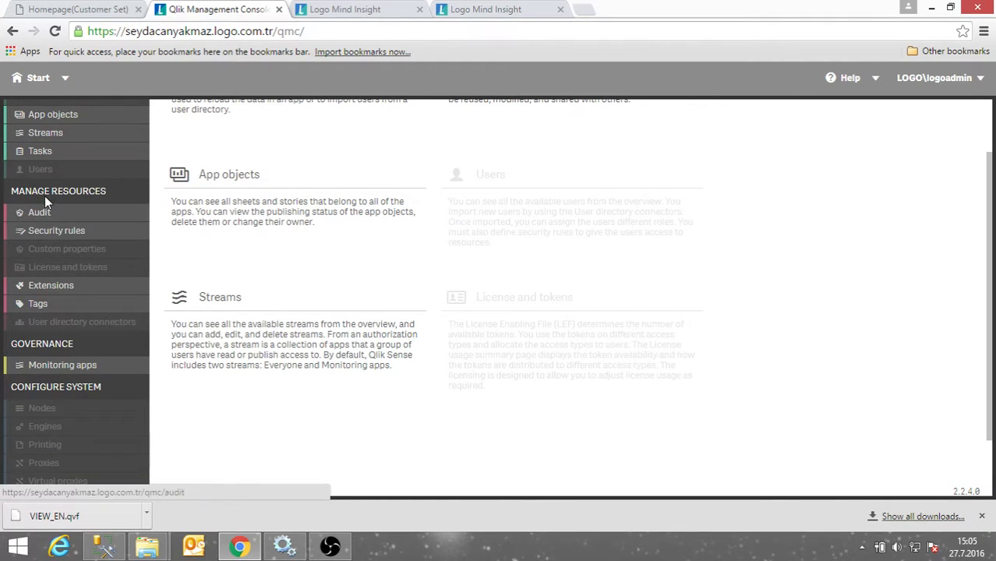
scroll(59, 300, "down", 1)
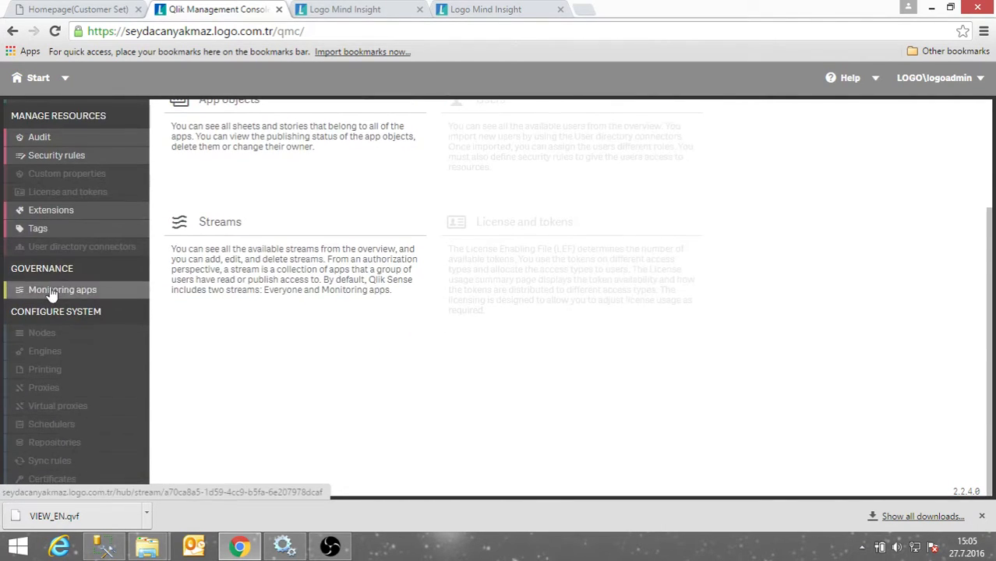
left_click(47, 212)
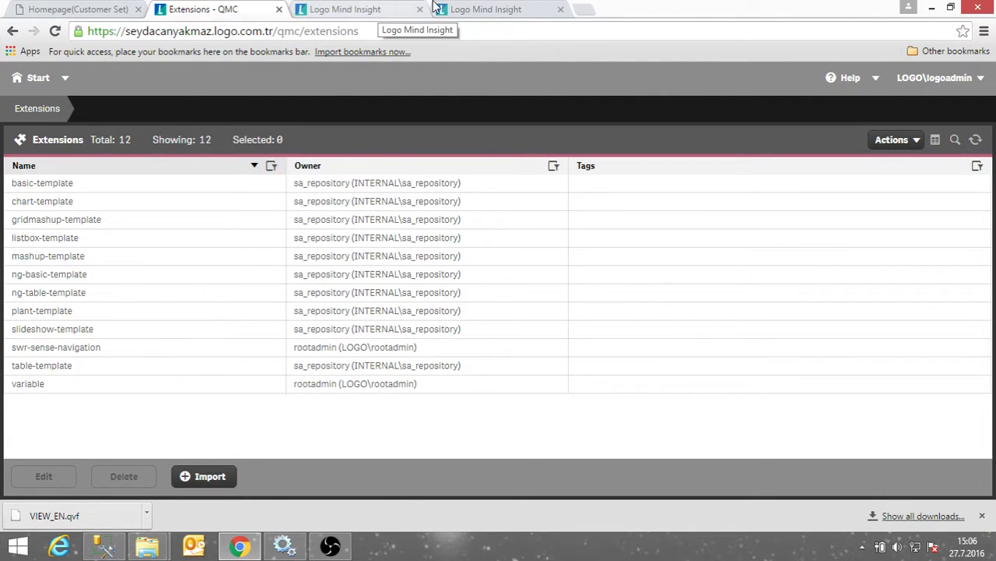
Load branch.qlik.com in a new browser tab.
left_click(586, 12)
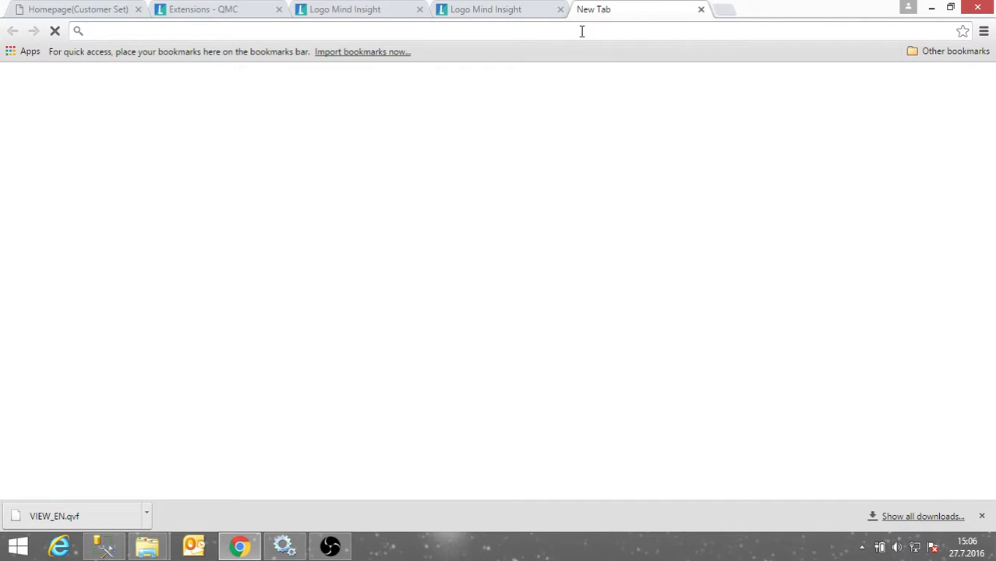
type("rbran")
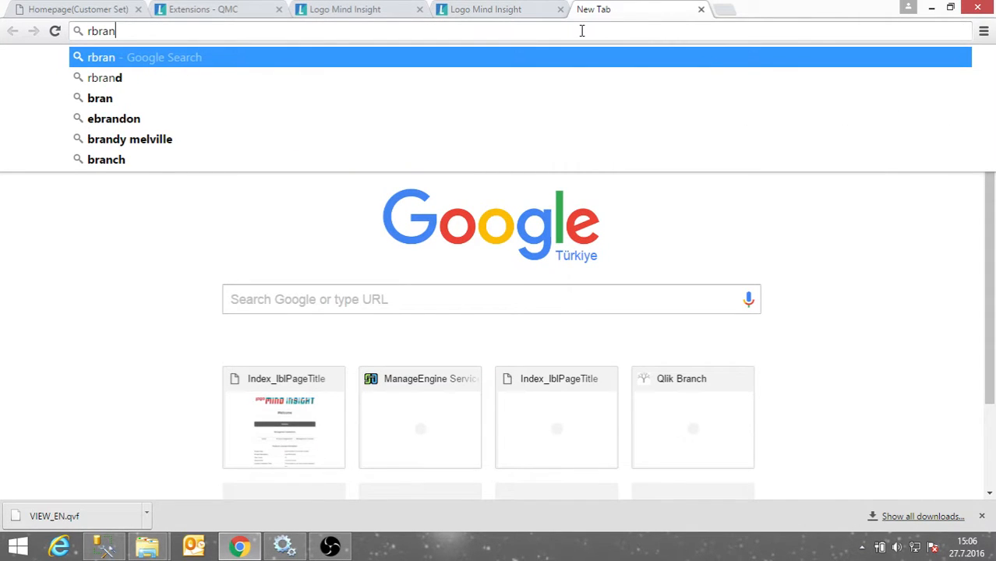
key("BackSpace")
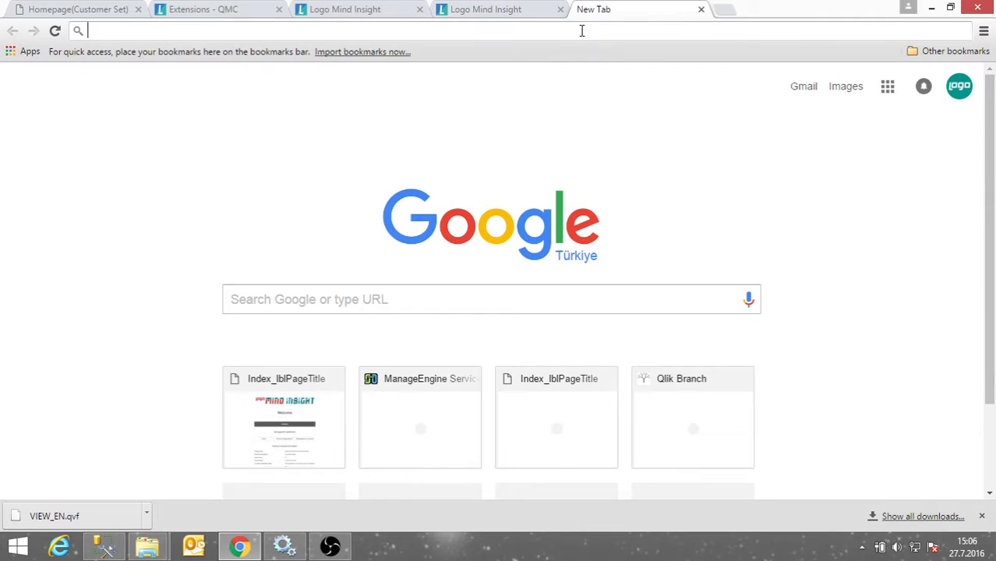
type("BRAN")
key("Right")
key("Return")
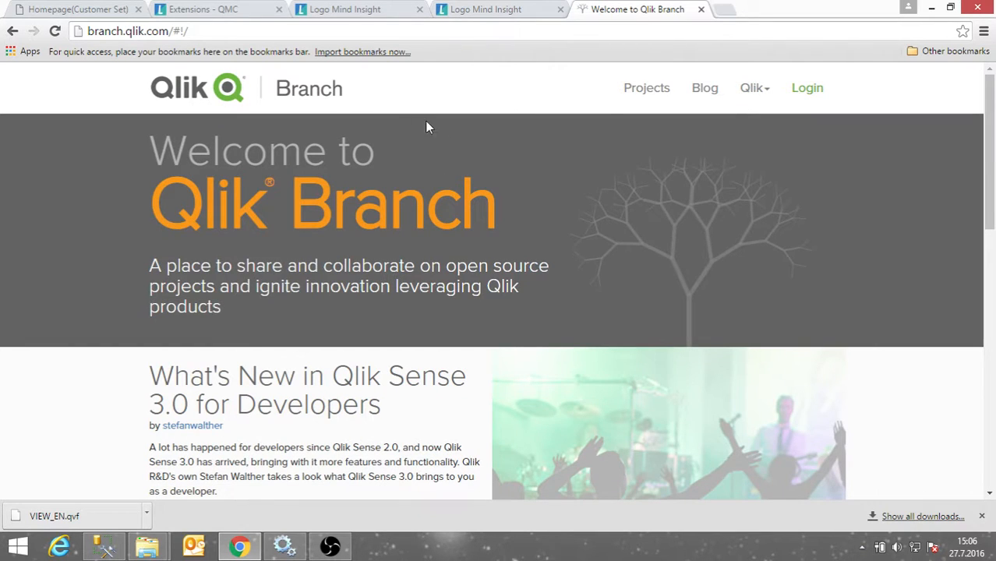
List Qlik Branch projects filtered to Qlik Sense and sorted by Most Popular.
left_click(644, 88)
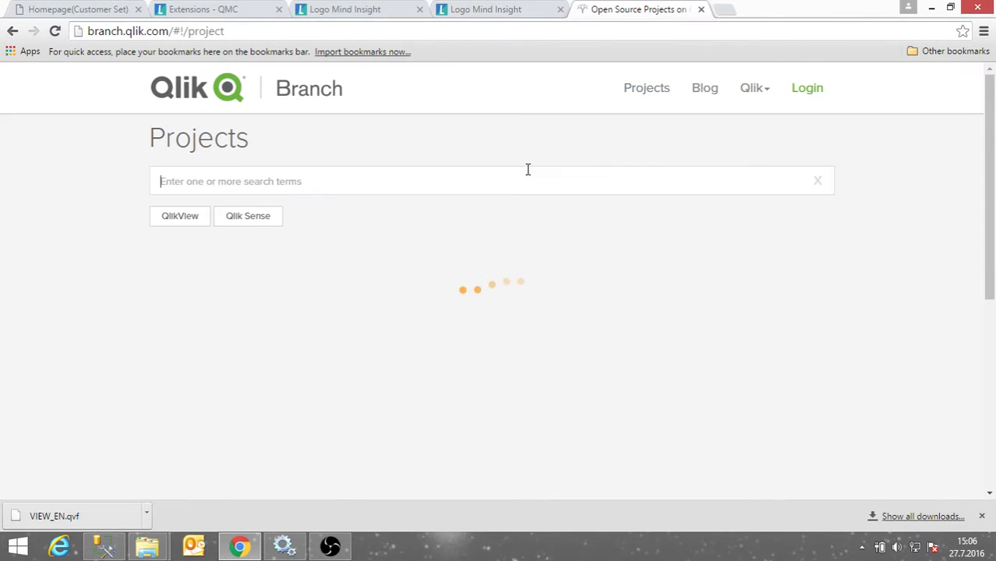
left_click(247, 221)
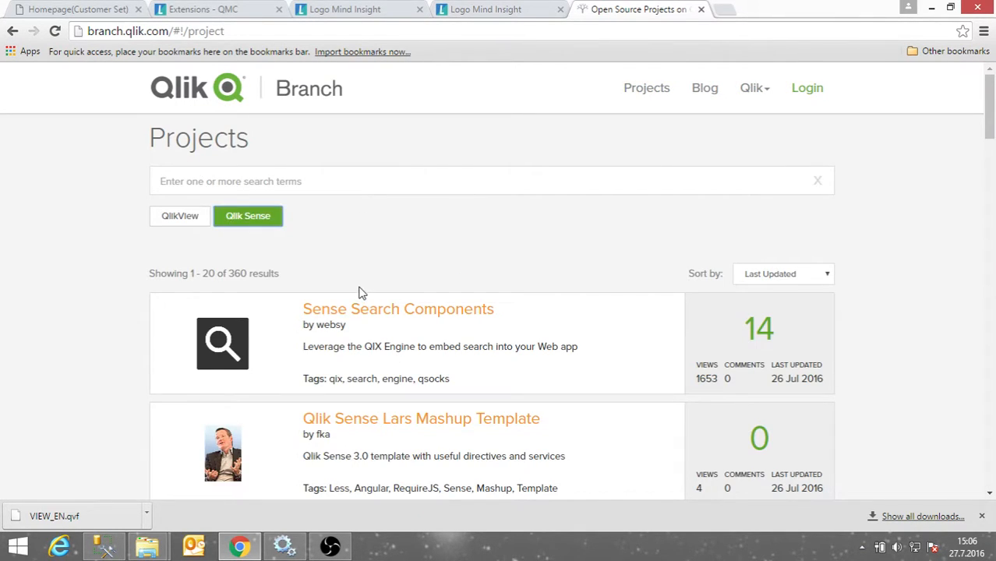
scroll(533, 324, "down", 5)
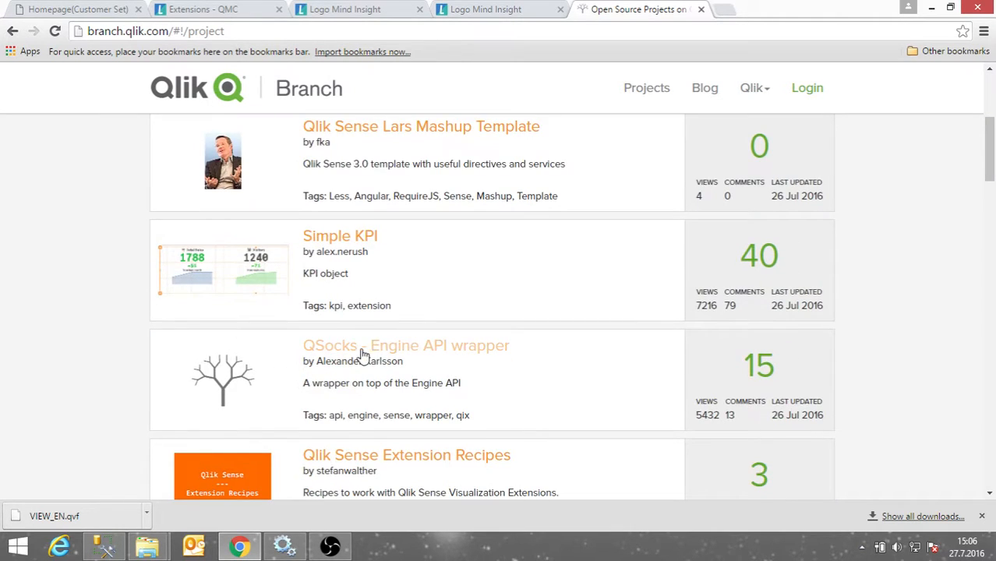
scroll(351, 331, "down", 6)
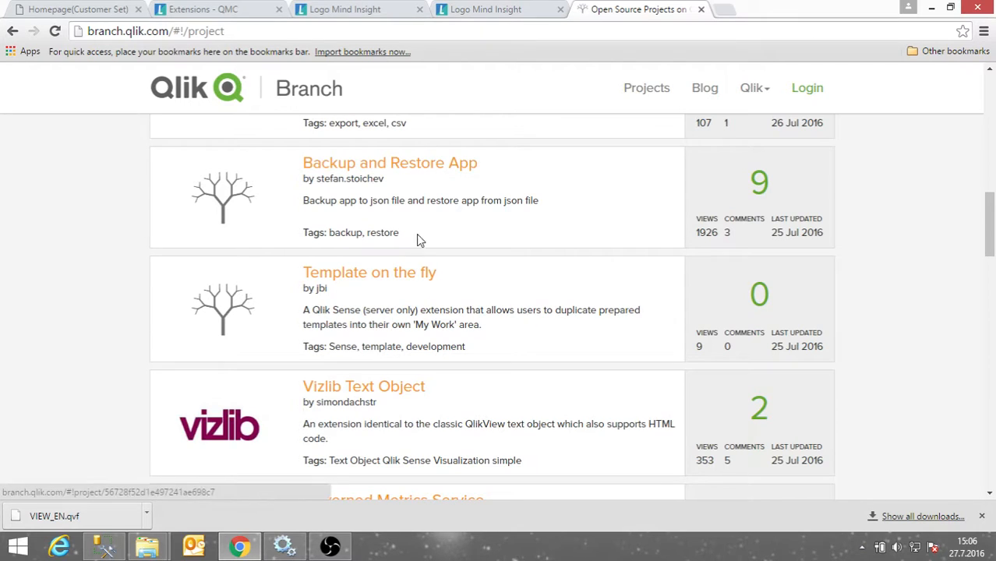
scroll(411, 266, "down", 2)
scroll(781, 240, "up", 5)
scroll(783, 226, "up", 8)
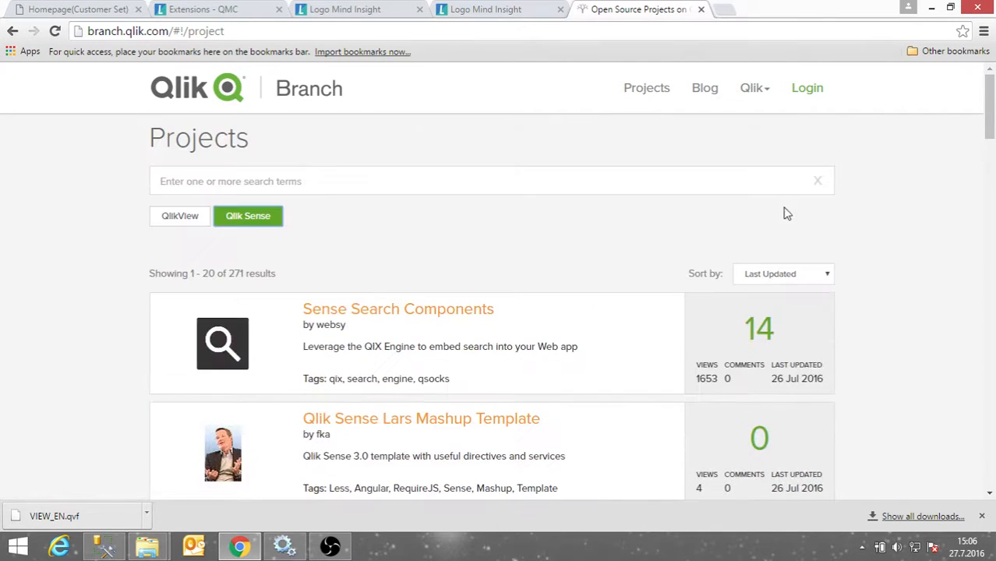
left_click(766, 278)
left_click(781, 333)
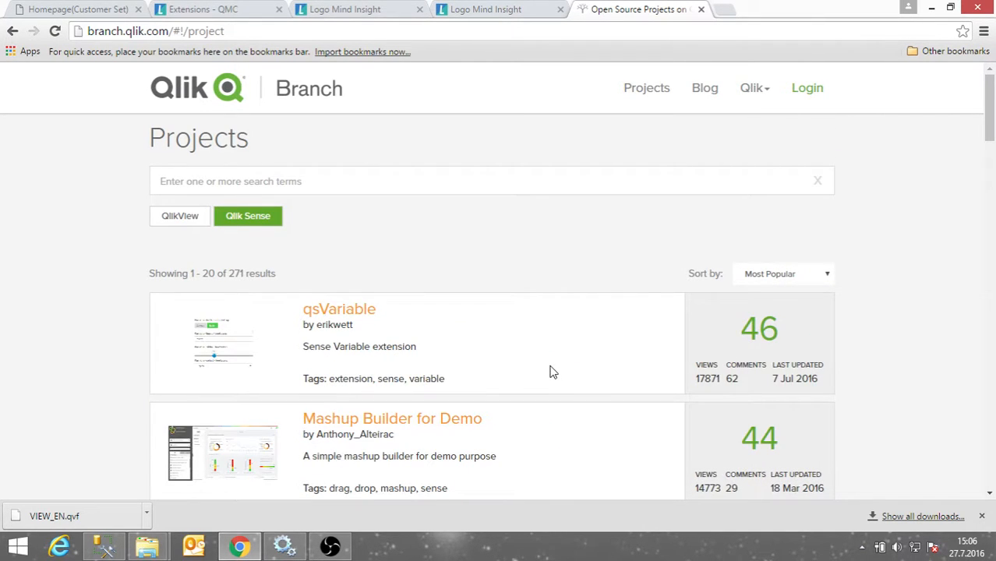
Open the Simple KPI project page.
scroll(389, 367, "down", 3)
scroll(304, 363, "down", 1)
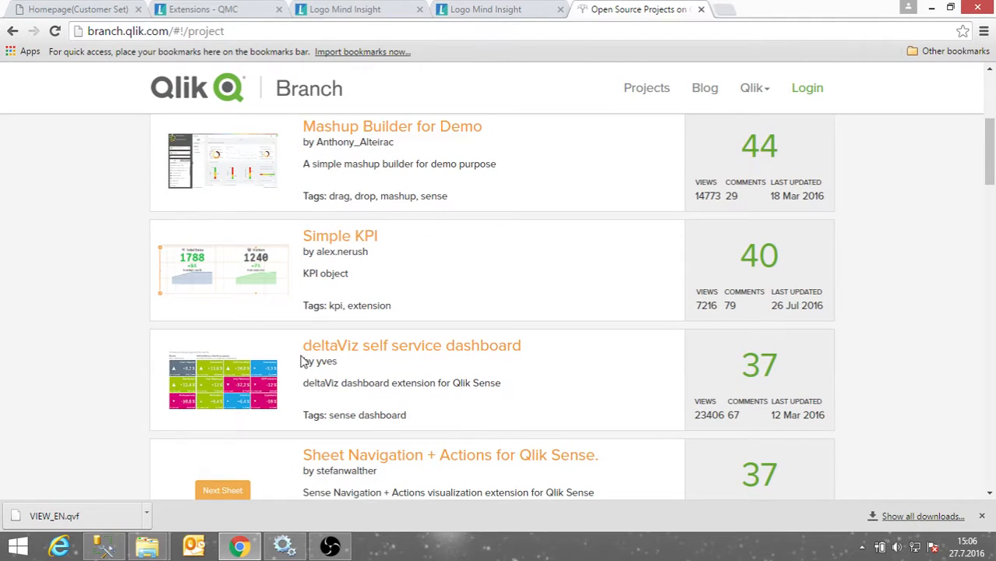
left_click(356, 244)
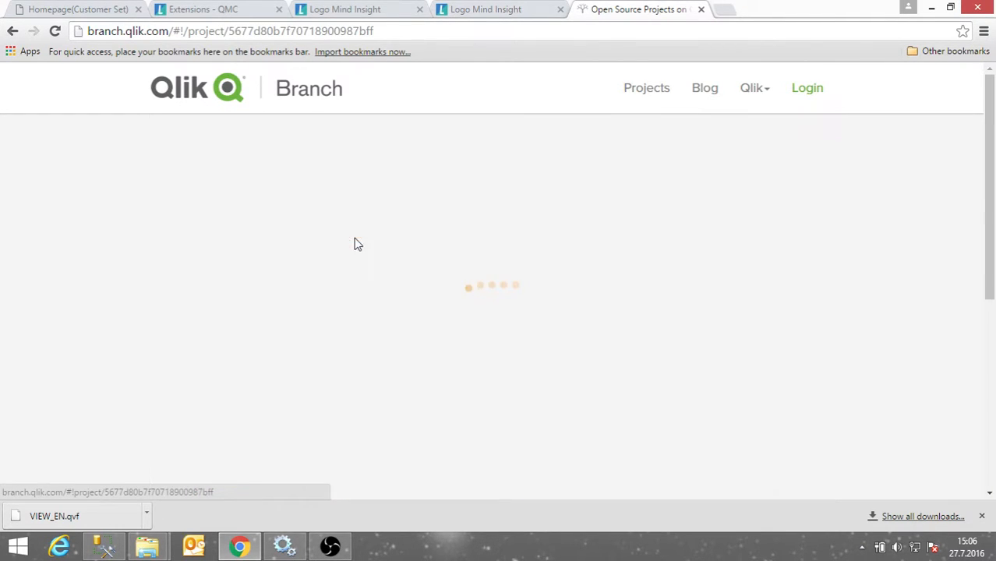
scroll(370, 271, "down", 1)
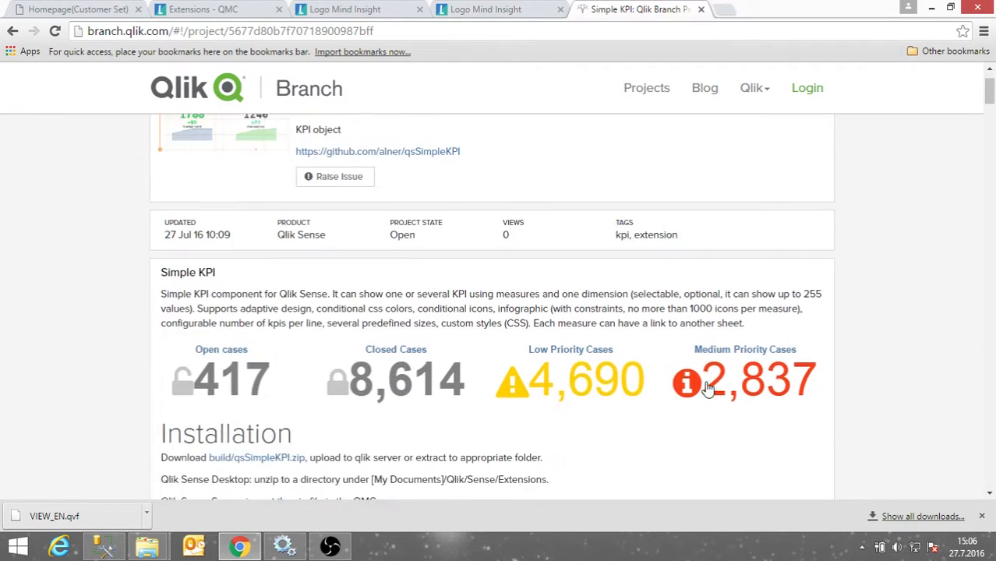
Download qsSimpleKPI-master.zip from the GitHub repository and return to the QMC Extensions tab.
scroll(331, 230, "up", 1)
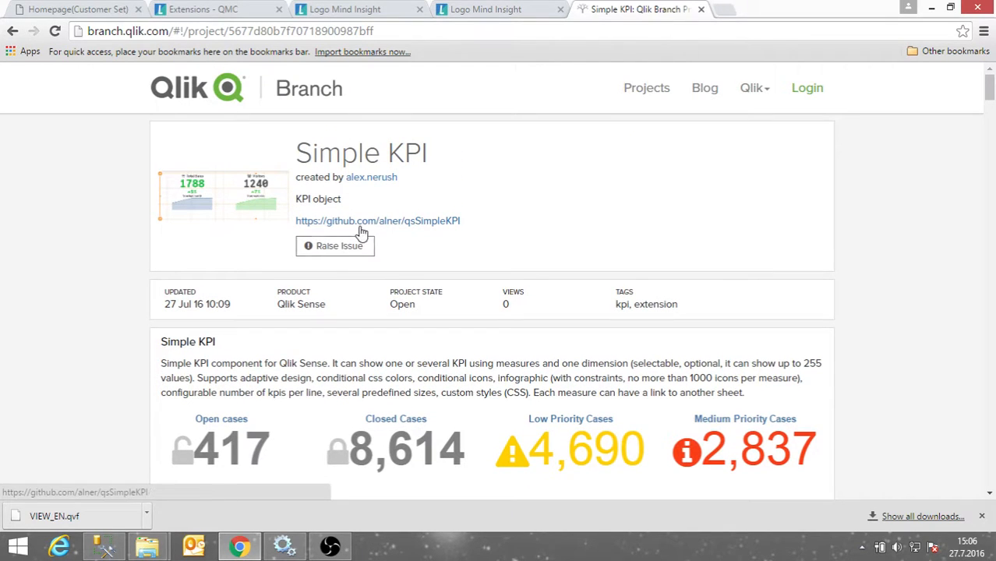
left_click(371, 225)
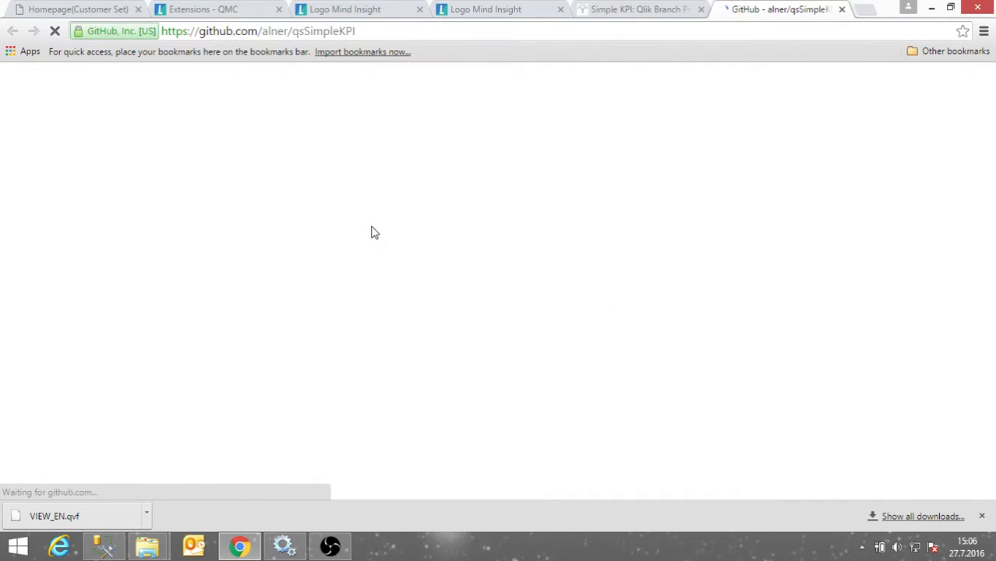
left_click(839, 304)
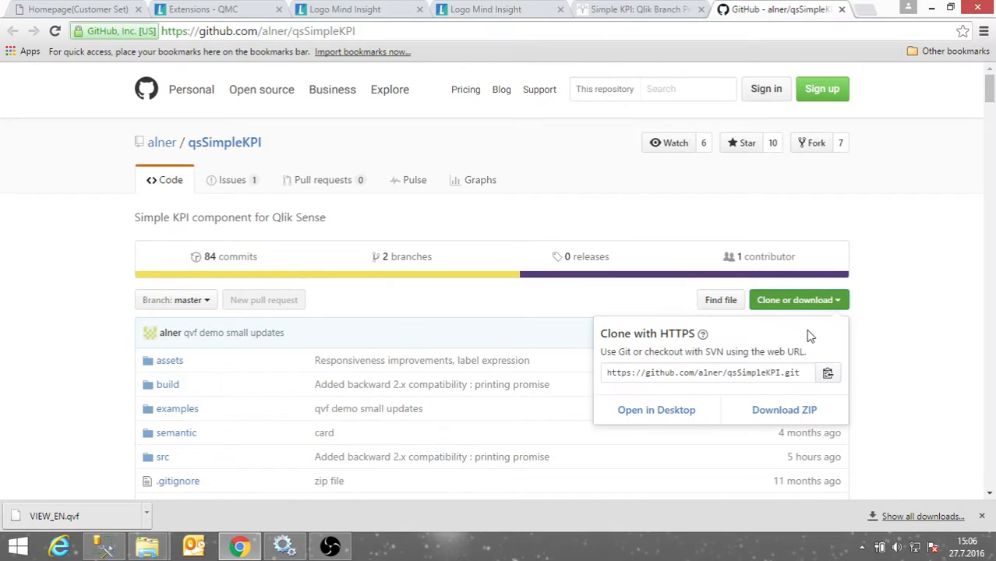
left_click(772, 419)
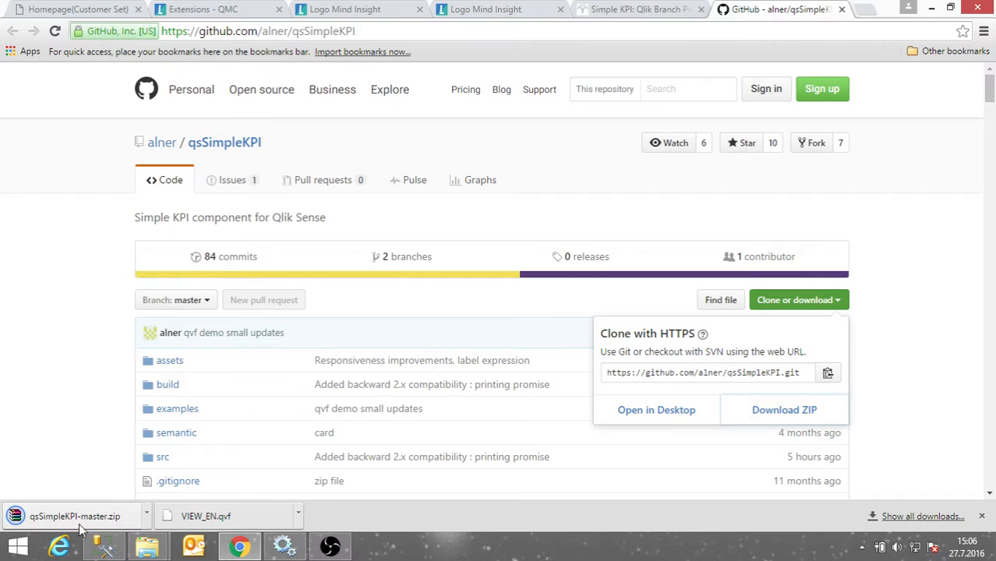
left_click(244, 13)
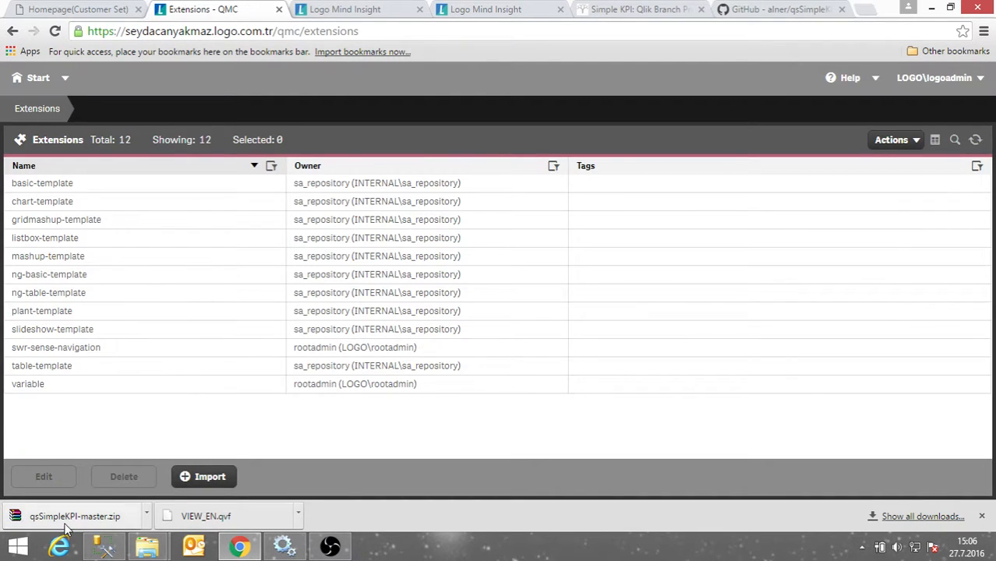
Import qsSimpleKPI-master.zip from Downloads as an extension, then go to the Logo Mind Insight tab.
left_click(209, 477)
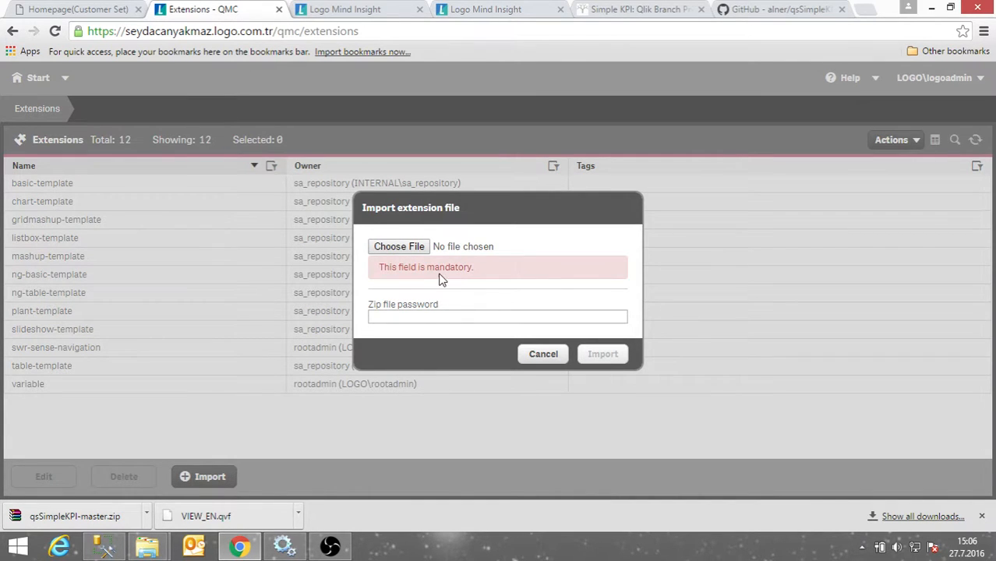
left_click(399, 246)
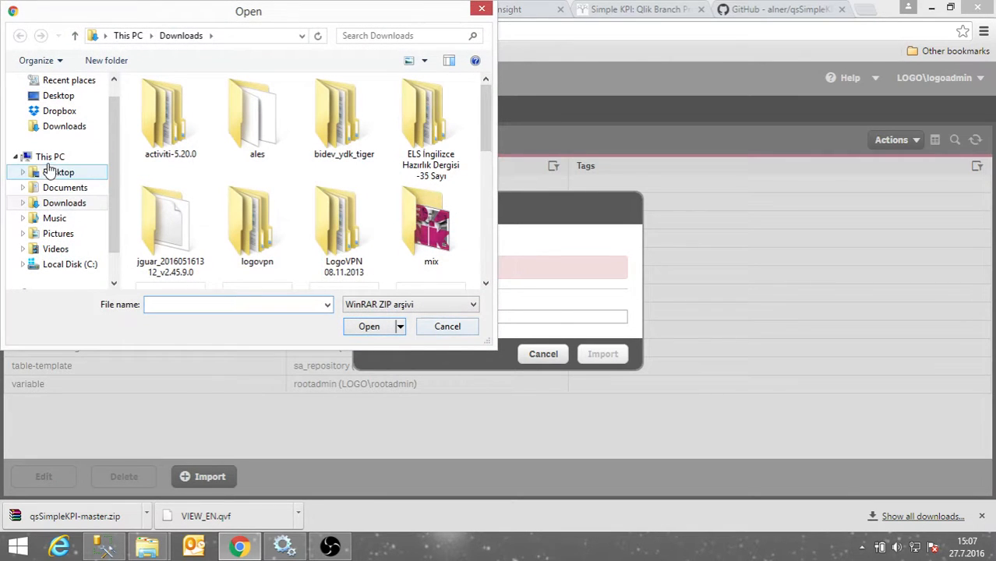
left_click(19, 126)
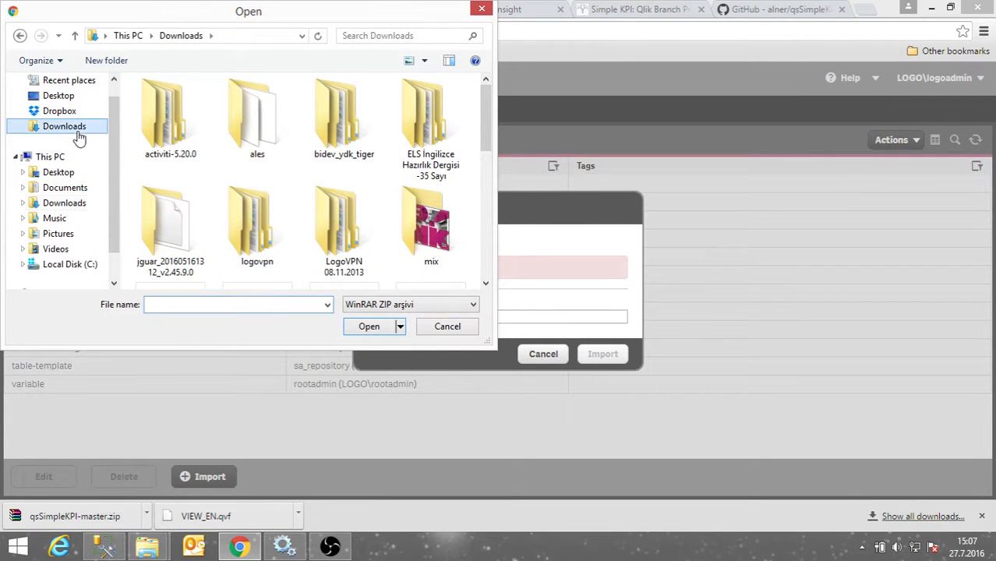
left_click_drag(484, 123, 493, 275)
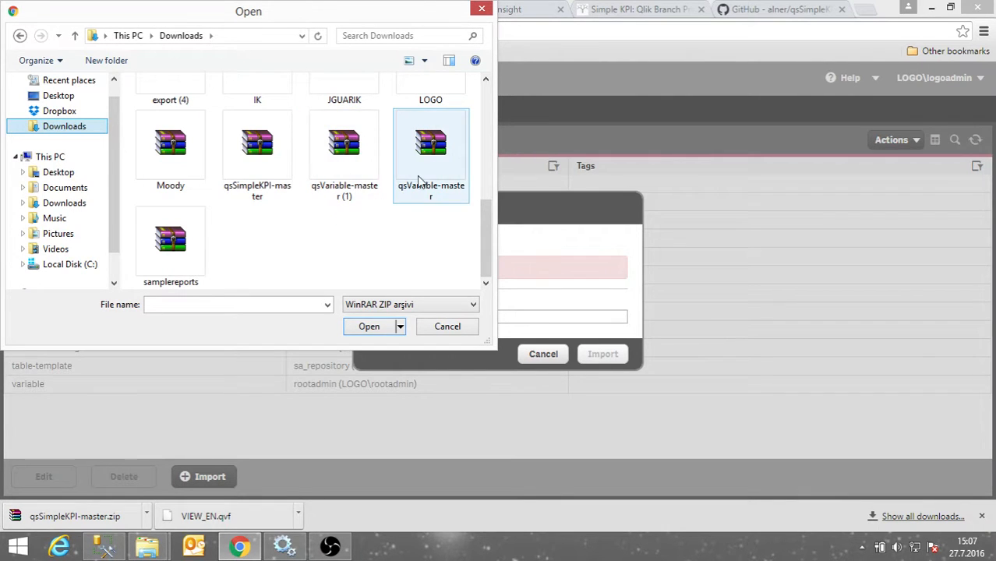
left_click(290, 175)
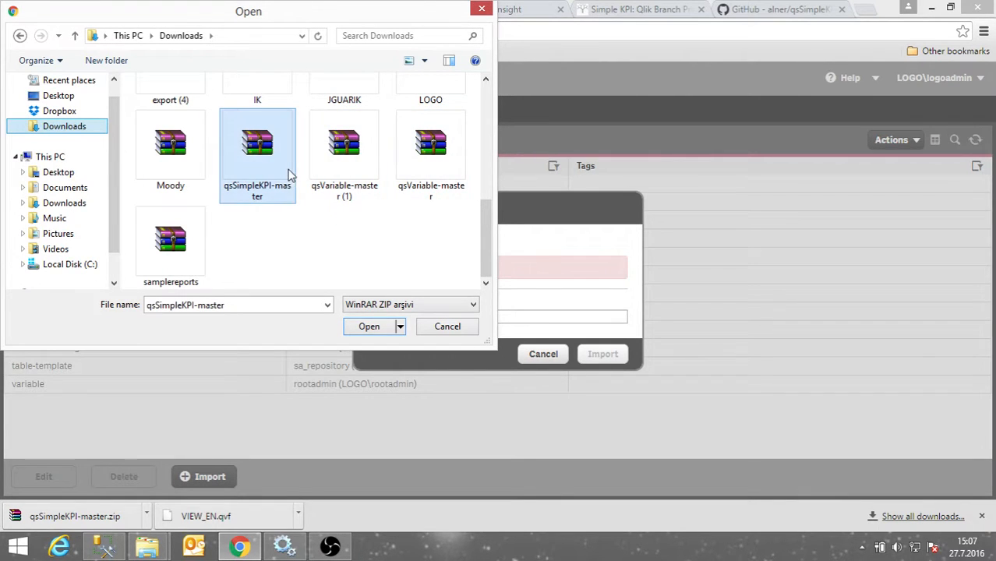
left_click(369, 327)
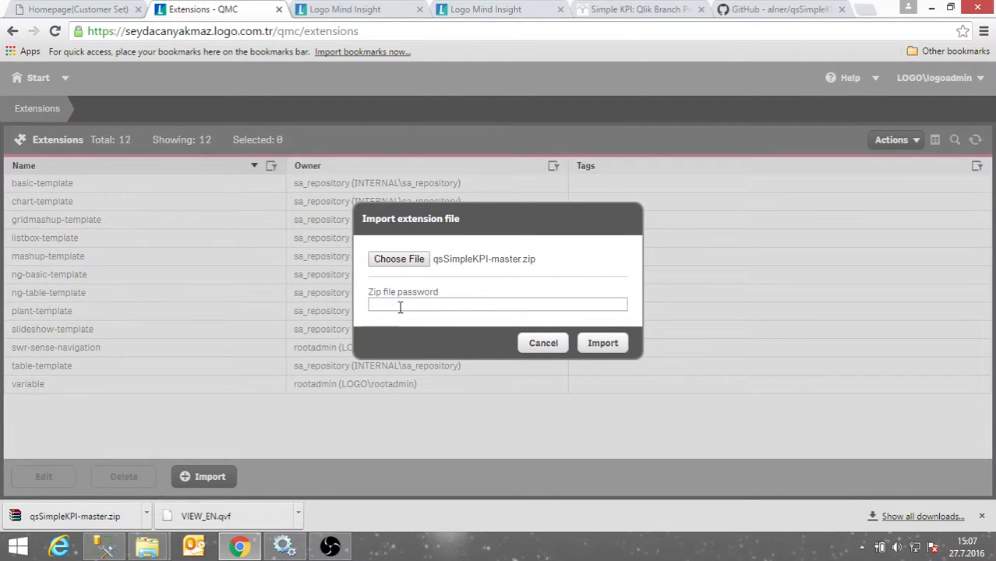
left_click(604, 344)
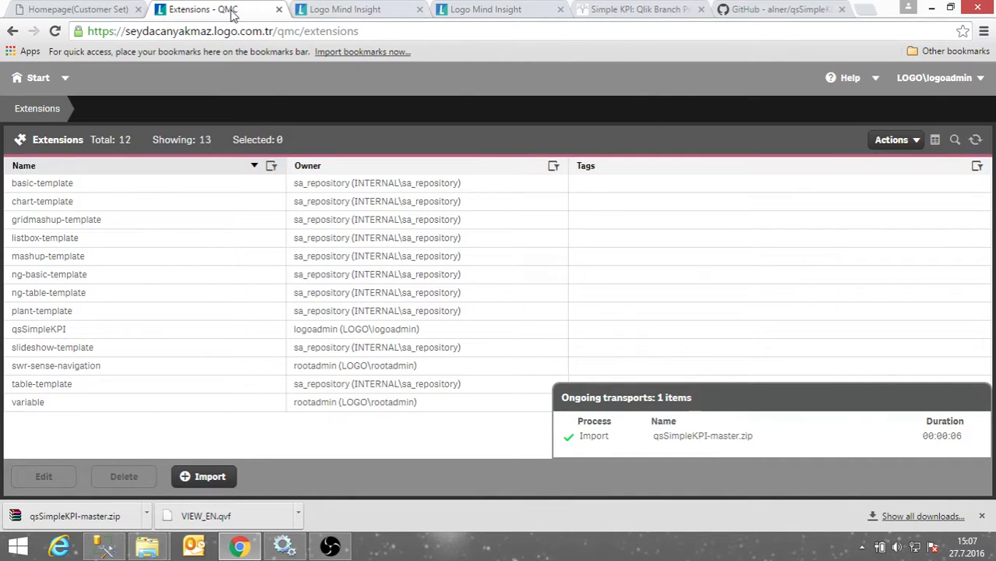
left_click(332, 10)
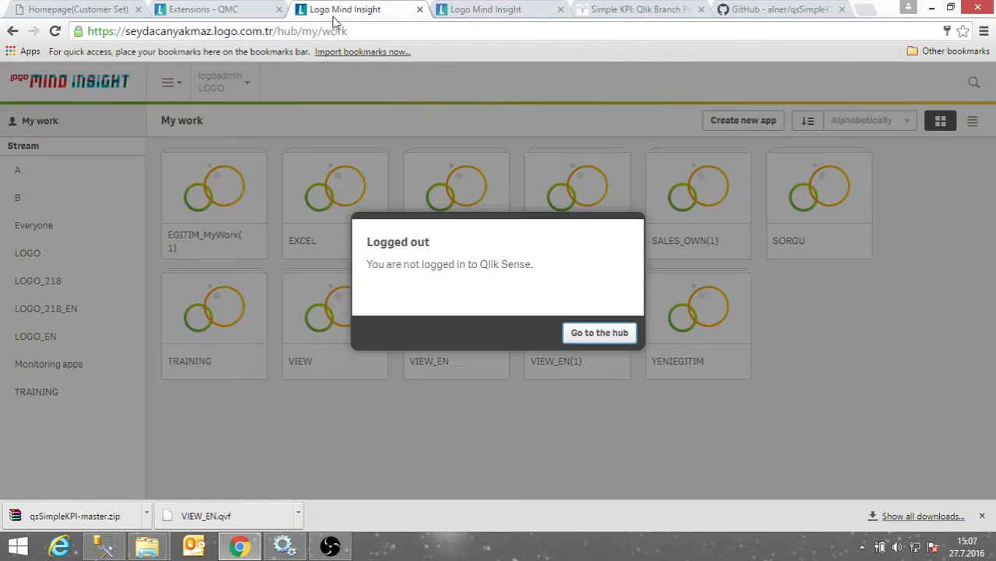
From the hub, open the VIEW app, create My new sheet (1), and start editing it.
left_click(600, 337)
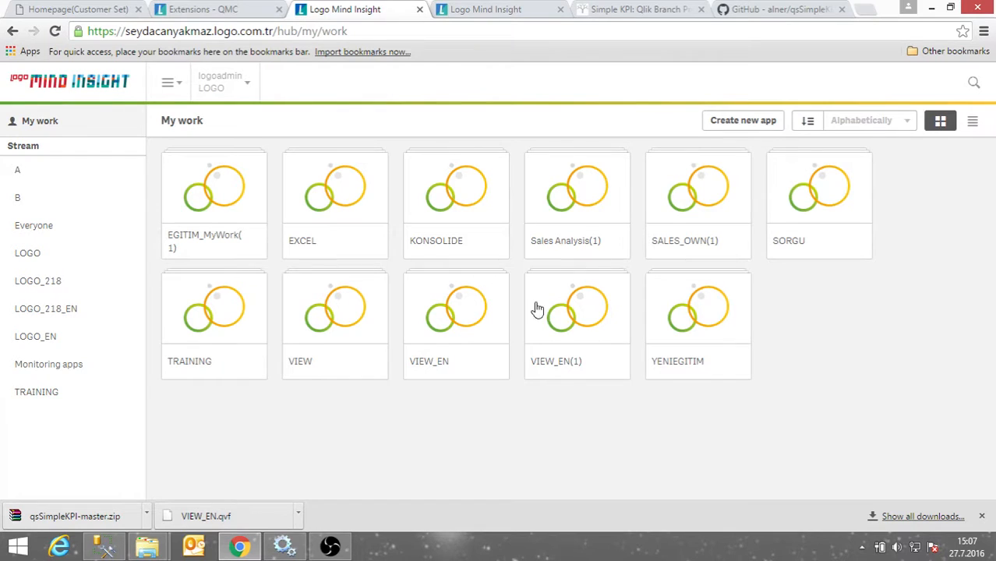
left_click(364, 324)
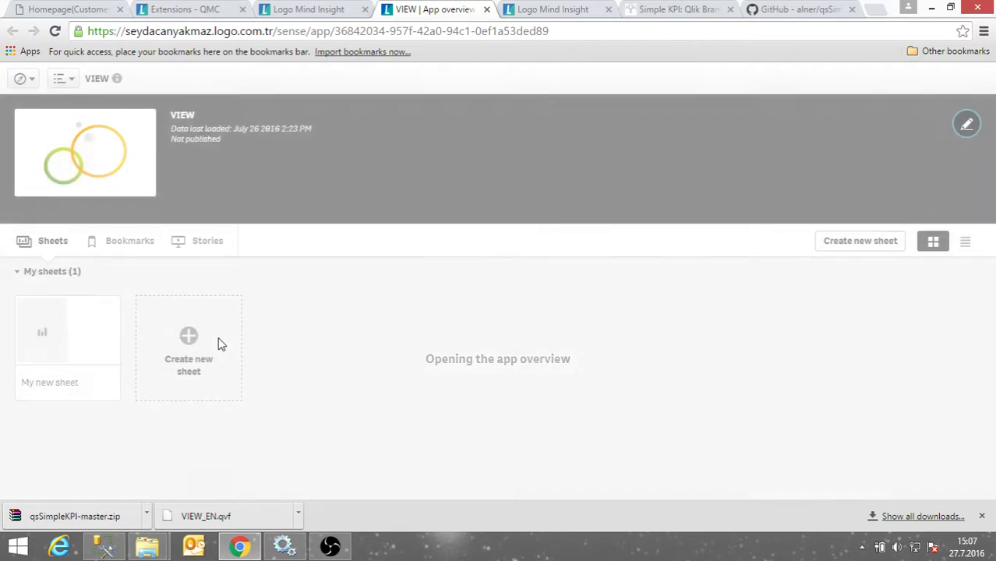
left_click(219, 347)
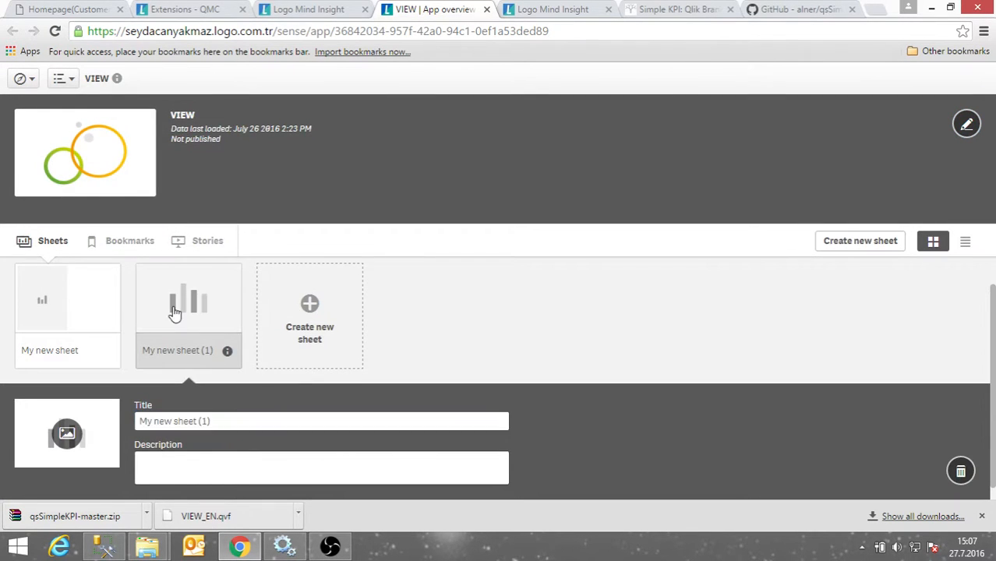
left_click(175, 312)
left_click(720, 81)
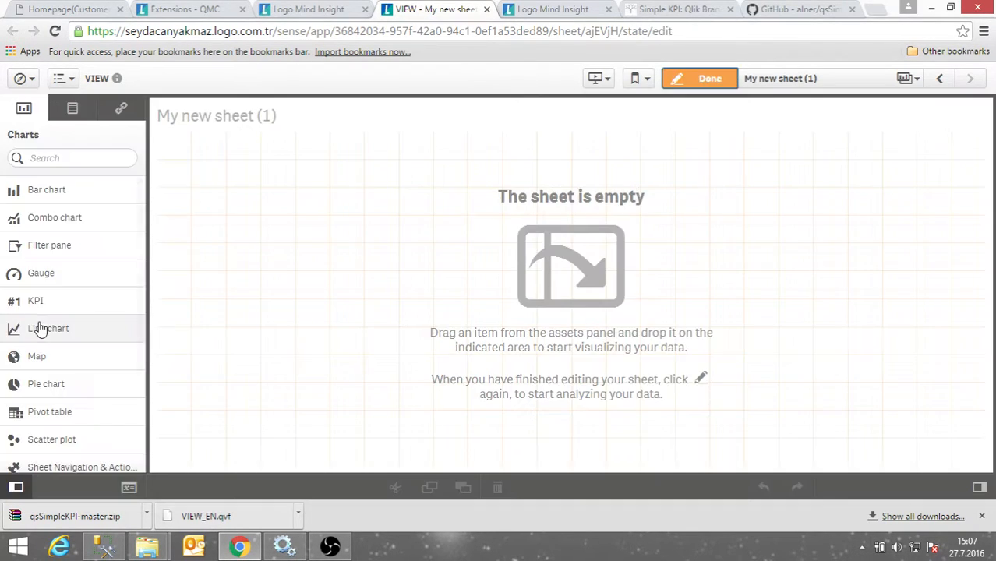
scroll(48, 331, "down", 3)
scroll(83, 382, "down", 1)
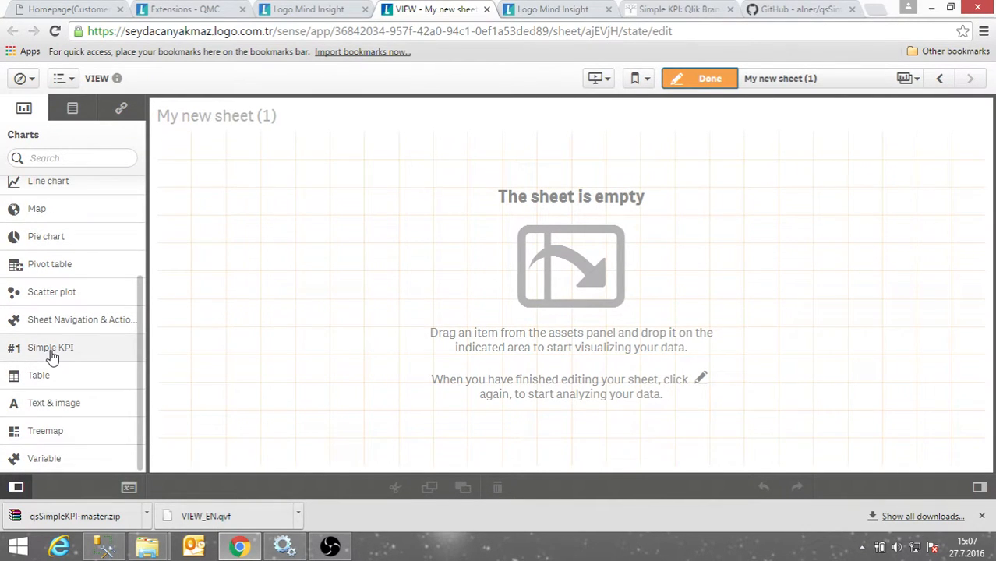
Place a Simple KPI on the sheet with measure Sum(NET_SATIS_TUTARI), showing 84k.
left_click_drag(49, 353, 296, 200)
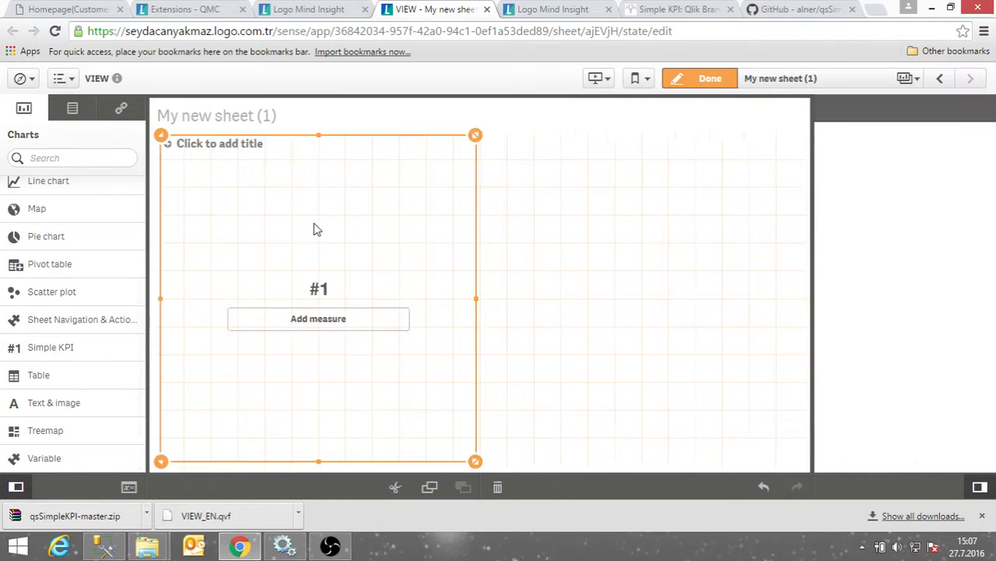
left_click(336, 328)
scroll(490, 319, "down", 2)
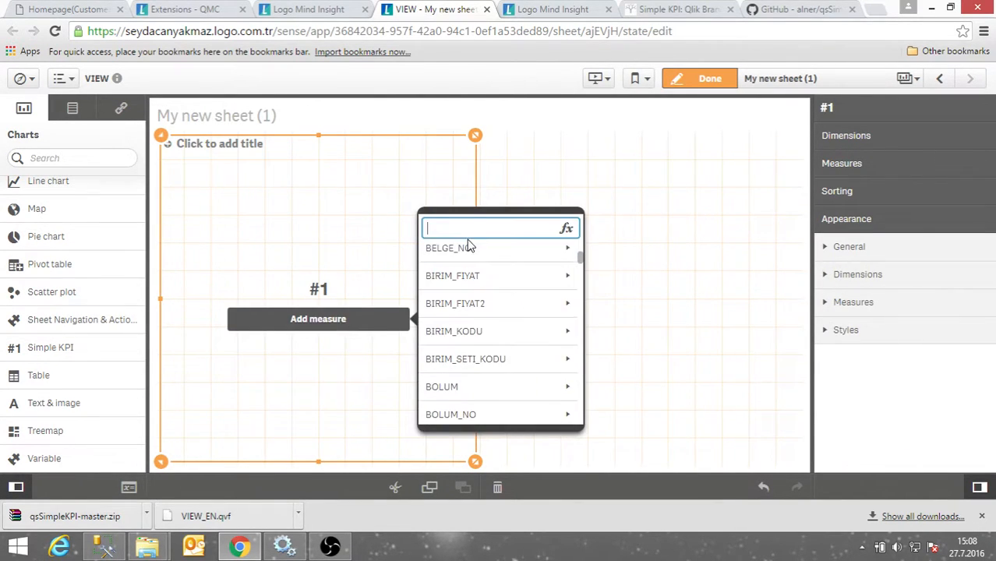
type("NET")
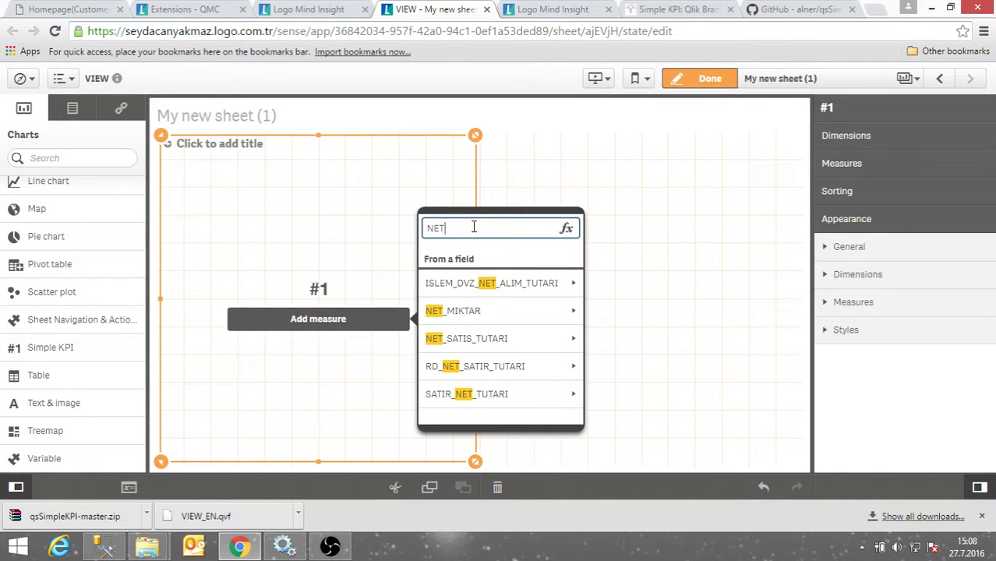
left_click(505, 341)
left_click(480, 280)
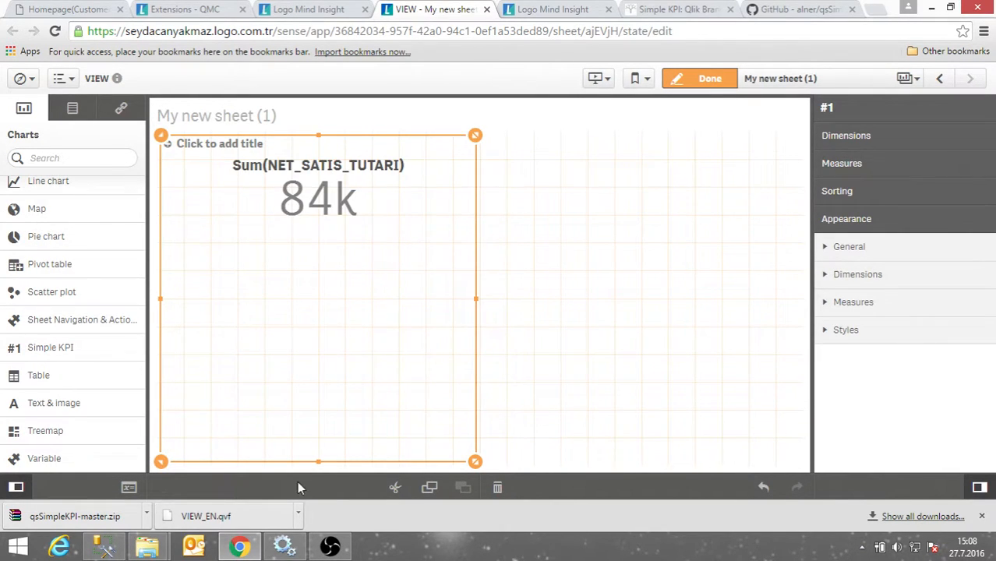
Review the Simple KPI's dimension and measure settings in the properties panel.
left_click(897, 137)
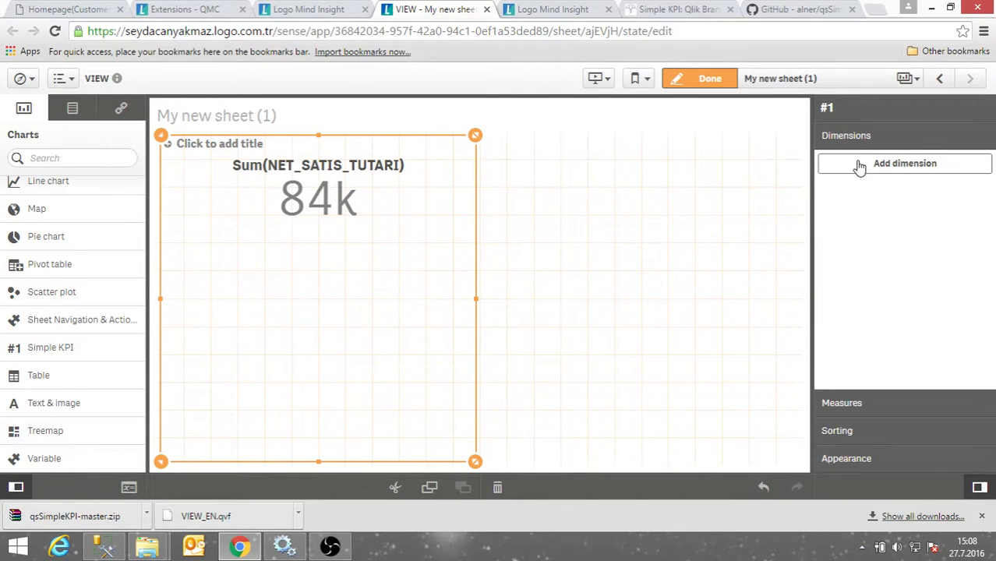
left_click(843, 405)
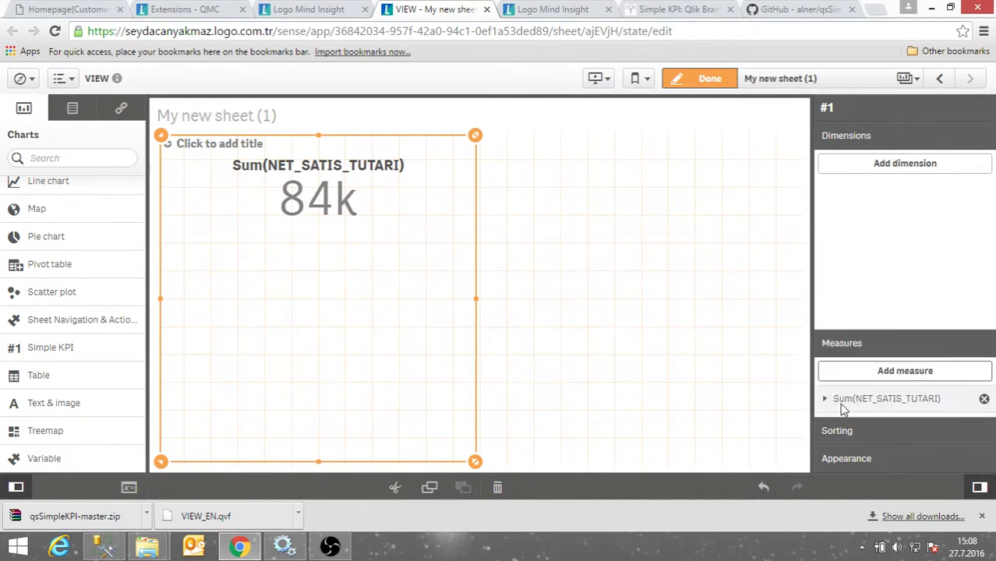
left_click(865, 141)
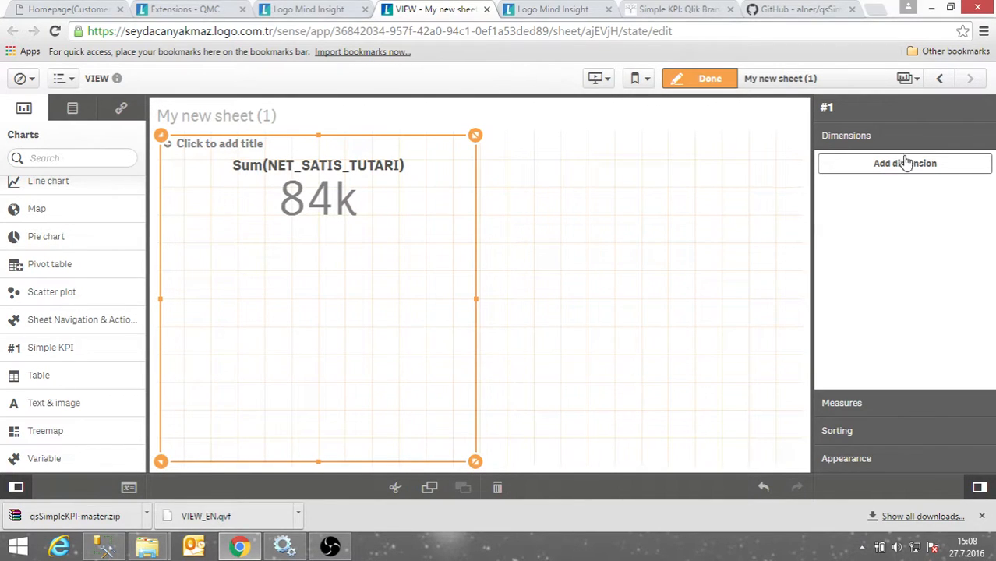
Add AY as the KPI's dimension and open its fx expression editor.
left_click(885, 165)
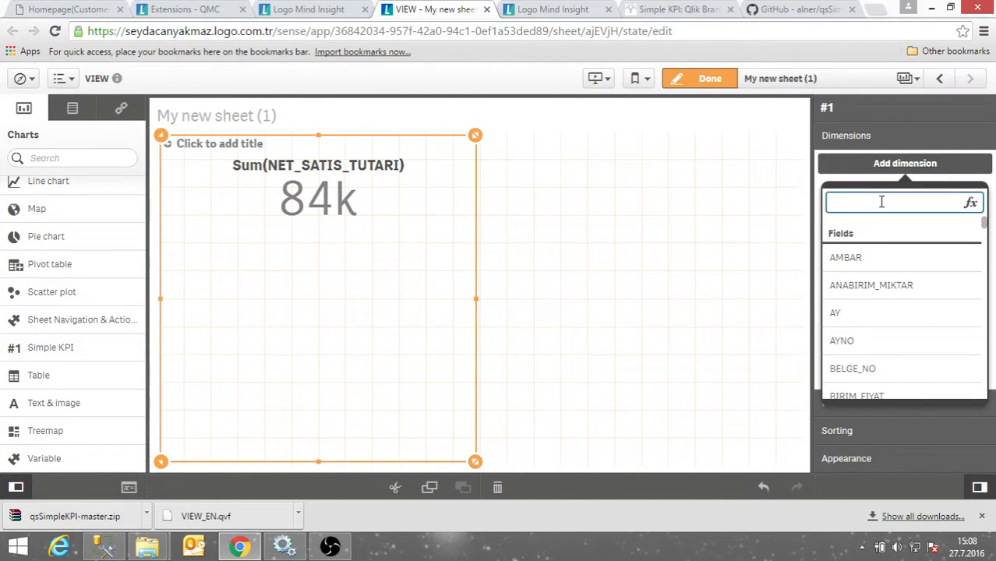
left_click(856, 313)
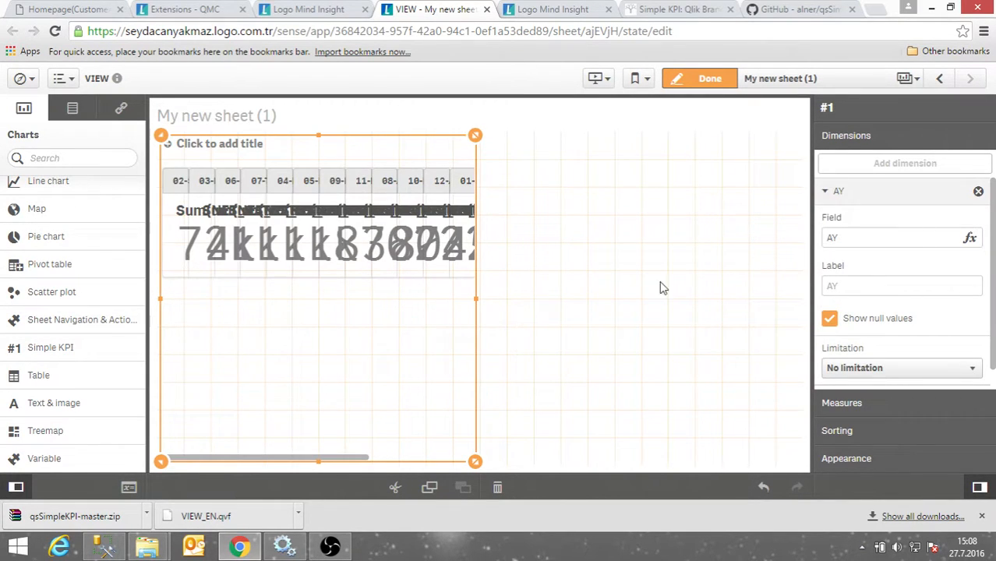
left_click(854, 241)
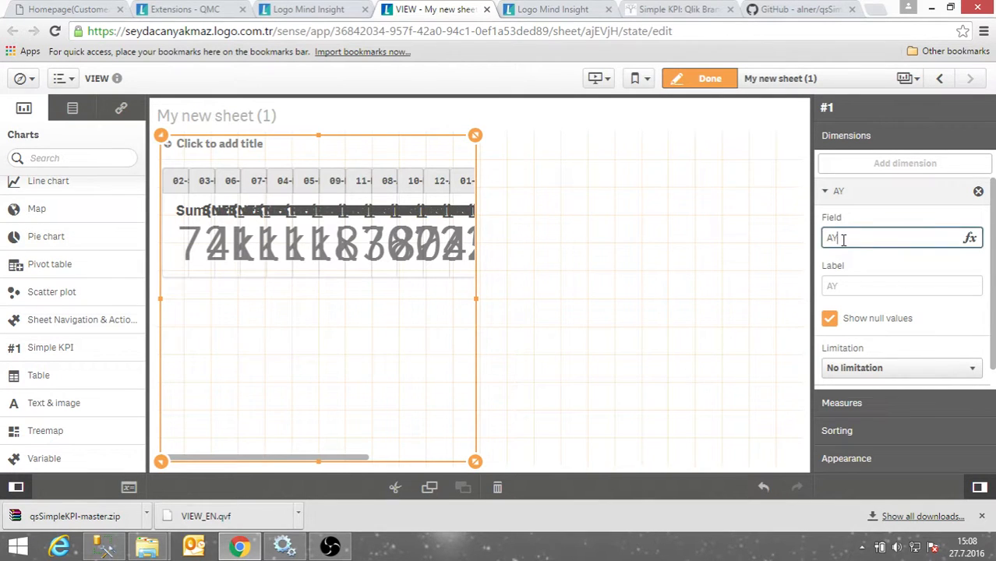
left_click(972, 238)
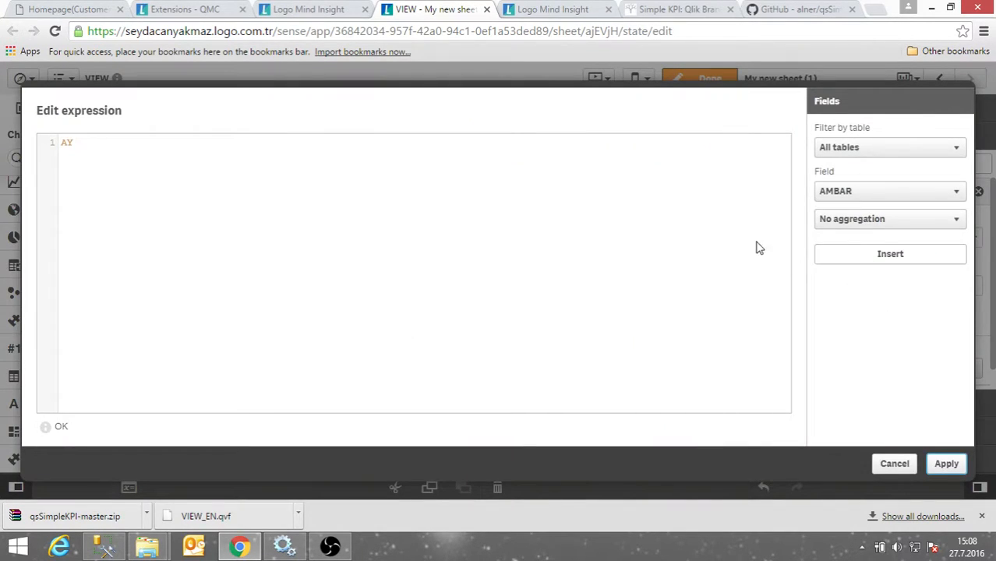
Set the dimension expression to YIL (2014: 82k, 2013: 2k), widen the chart, and finish editing.
left_click(863, 191)
scroll(850, 358, "down", 10)
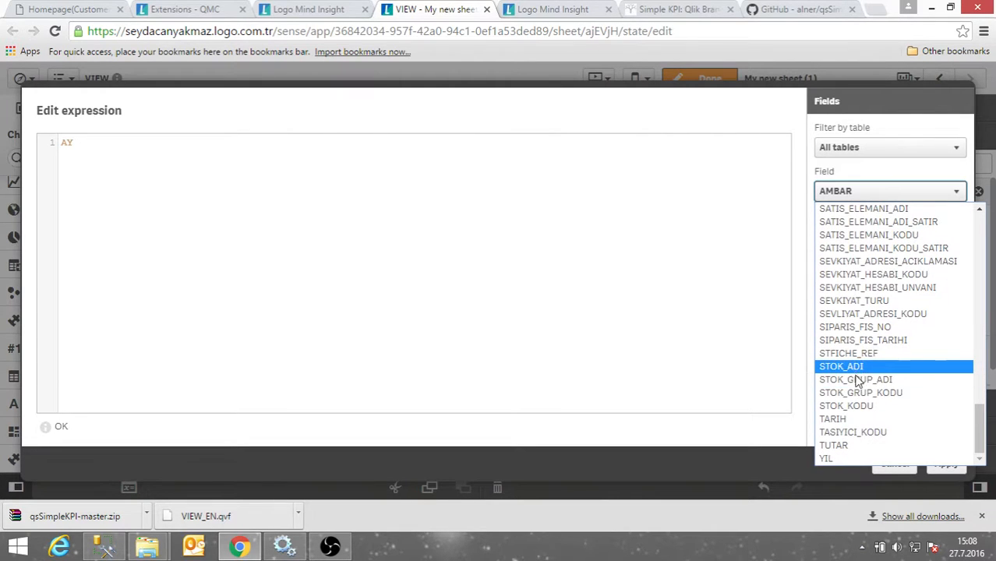
scroll(854, 425, "up", 5)
scroll(854, 425, "down", 5)
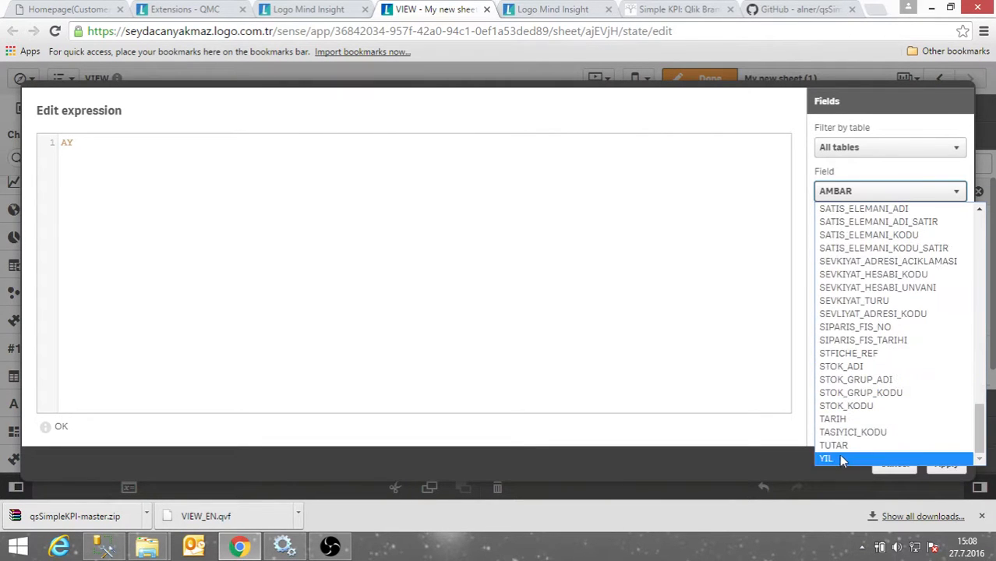
left_click(828, 459)
left_click(158, 158)
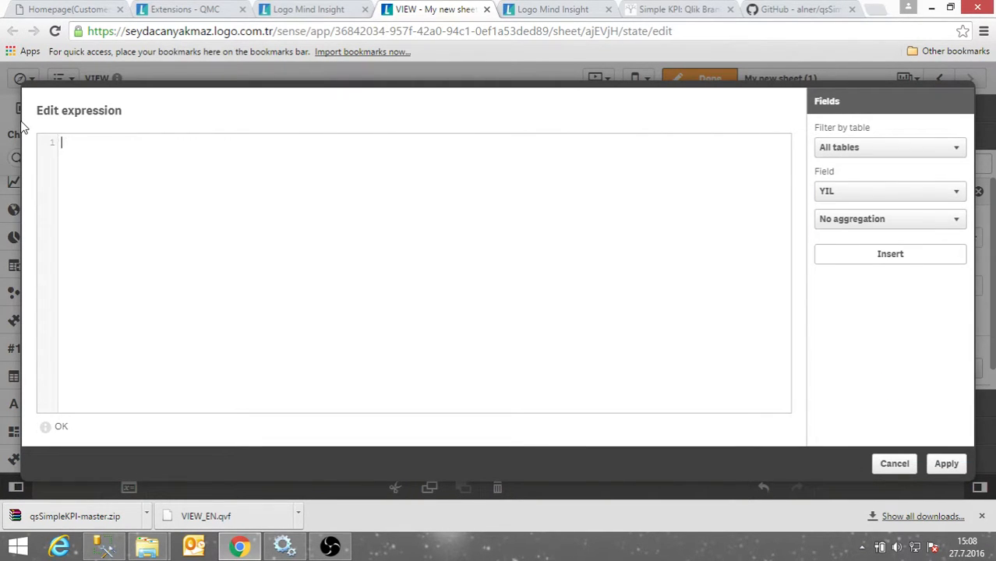
left_click(882, 261)
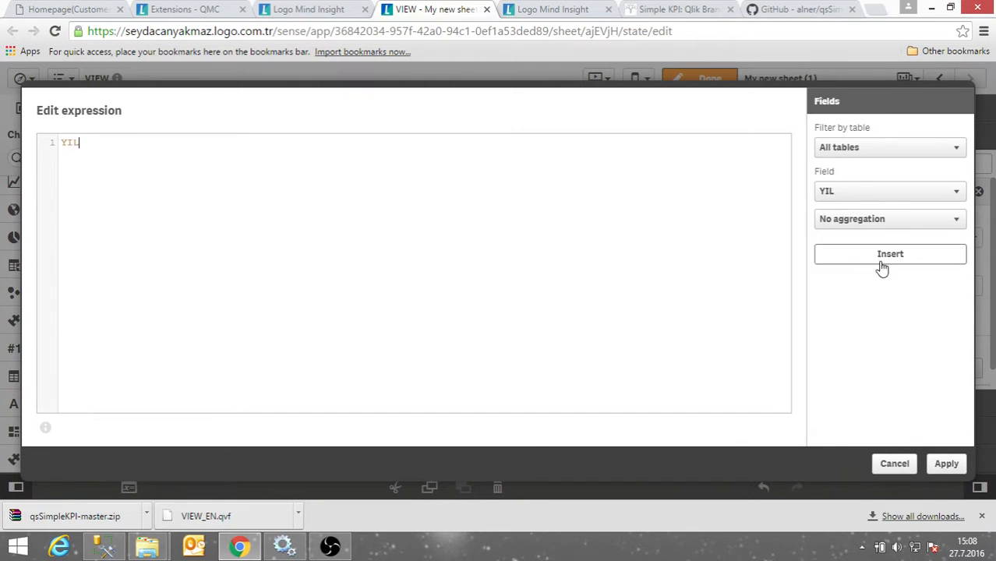
left_click(943, 464)
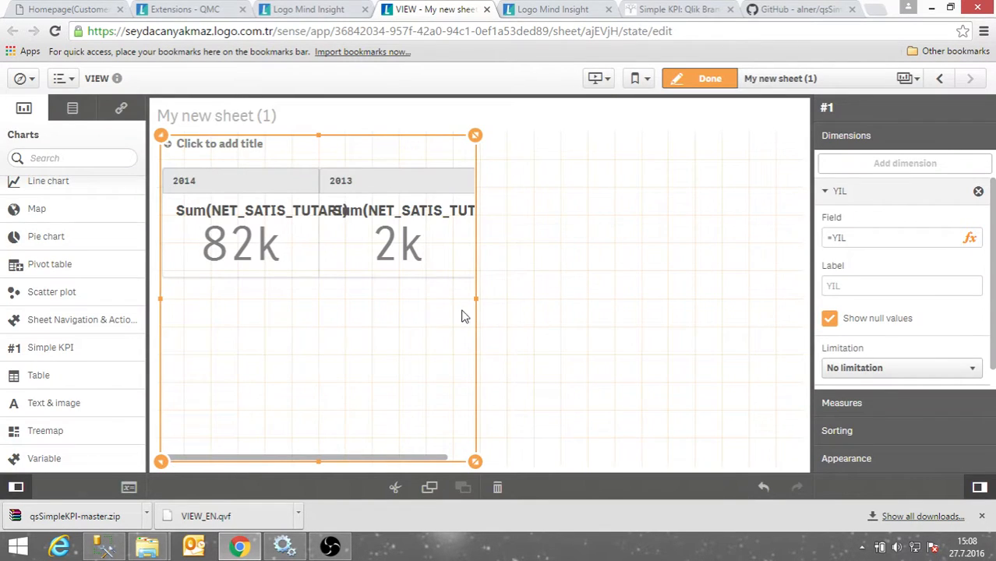
left_click_drag(475, 303, 745, 306)
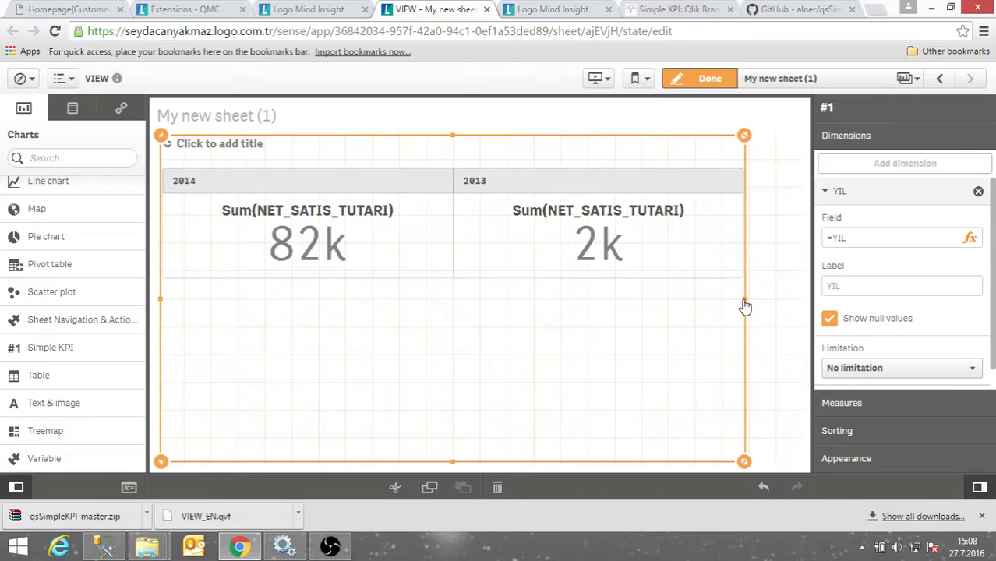
left_click(702, 79)
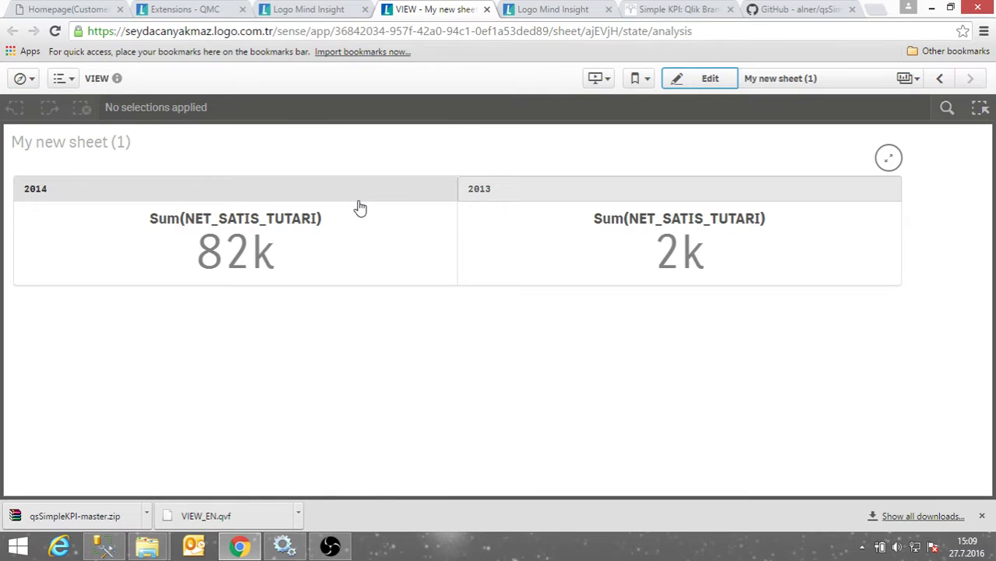
Add a built-in KPI chart below the yearly Simple KPI and show its Data settings.
left_click(705, 77)
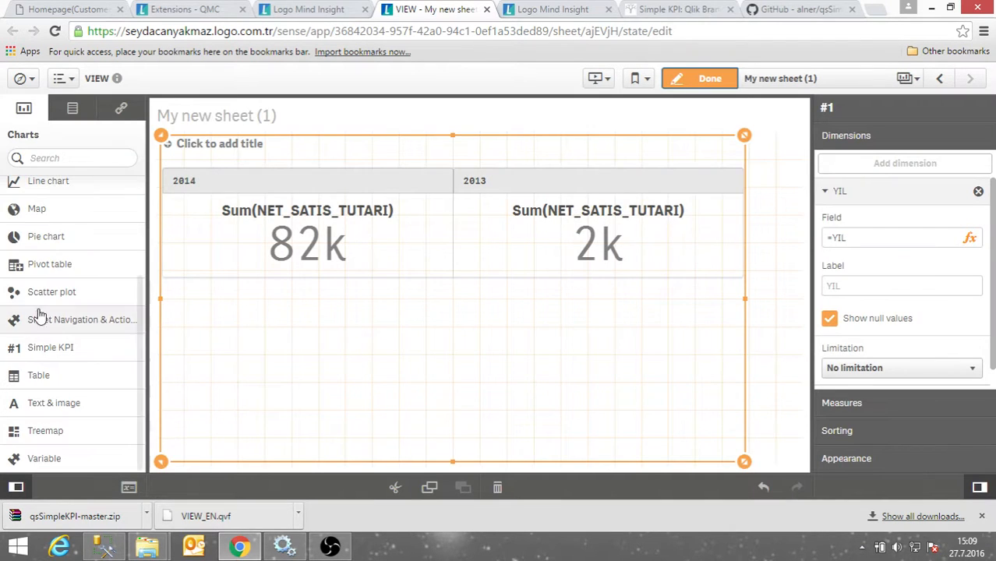
scroll(78, 389, "up", 3)
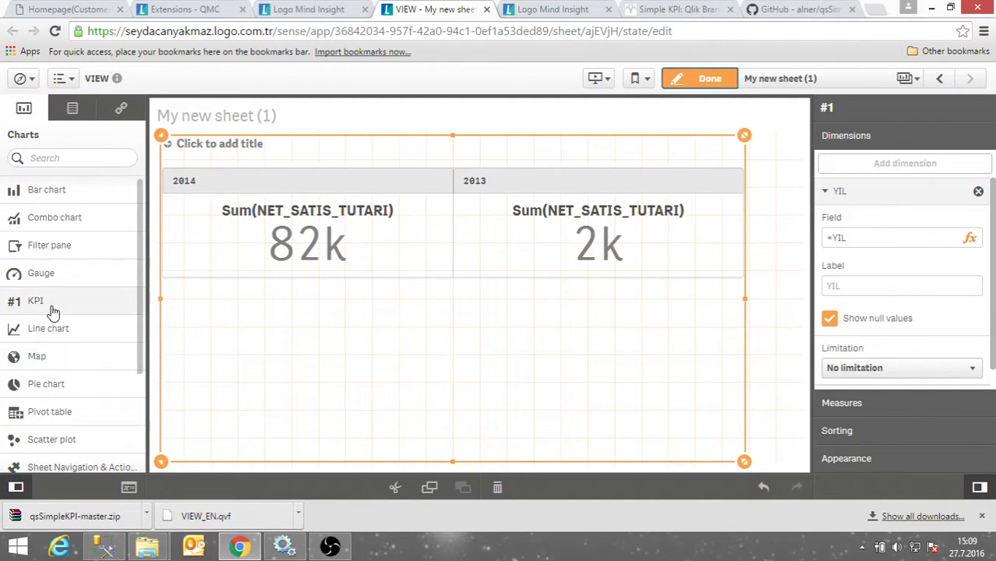
left_click_drag(53, 305, 416, 428)
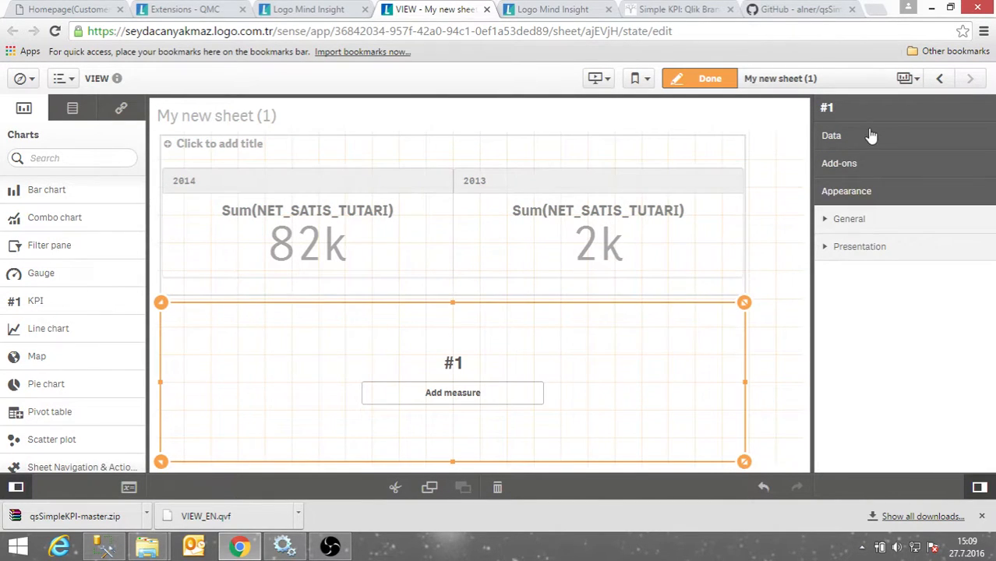
left_click(867, 134)
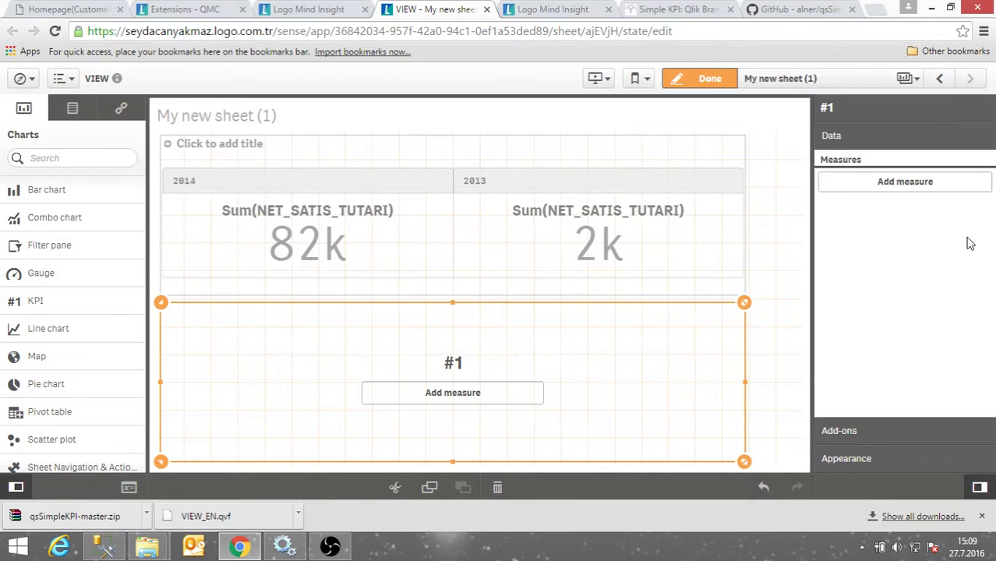
Add Sum of NET_SATIS_TUTARI as the new KPI's measure, showing 84,26k.
left_click(886, 187)
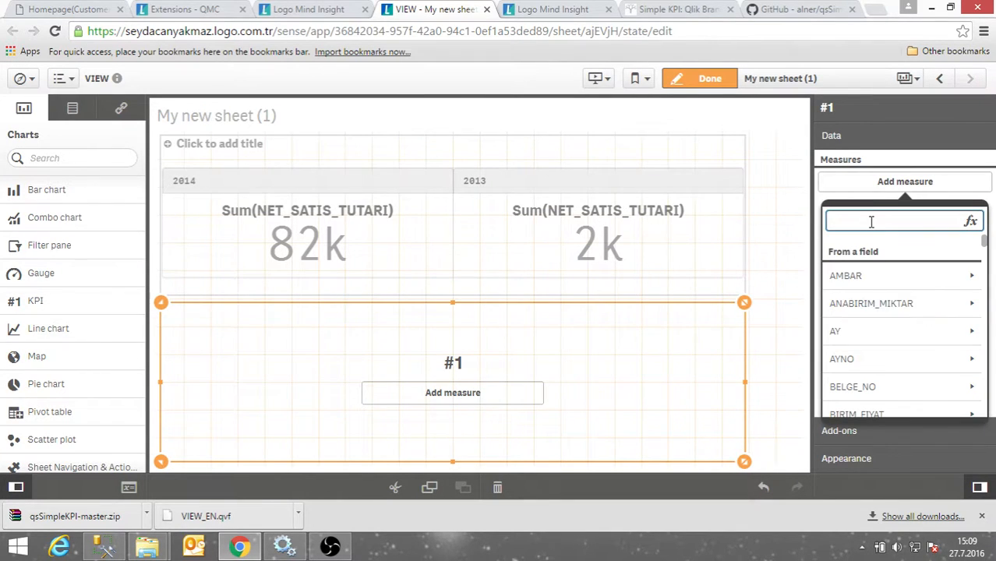
type("NET")
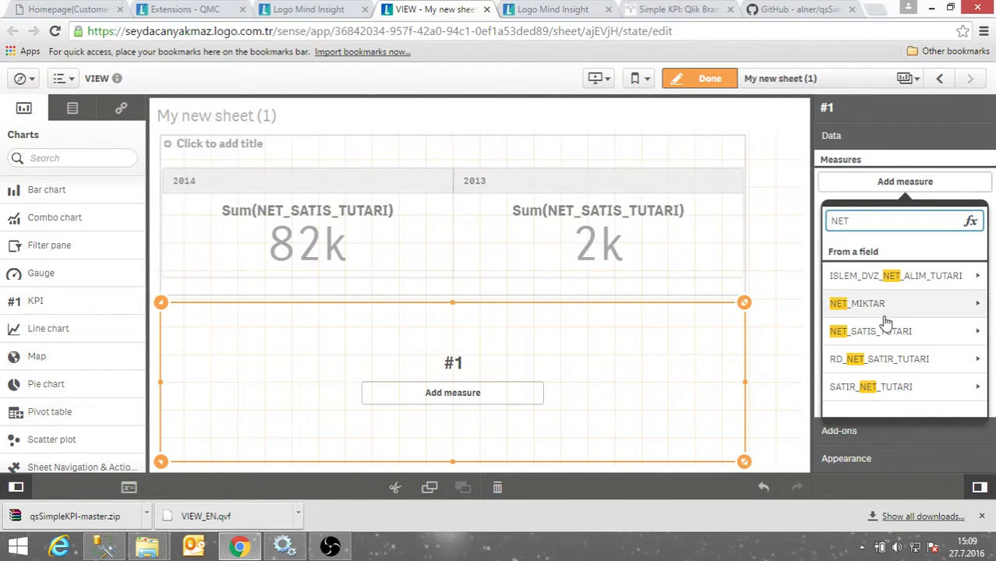
left_click(890, 331)
left_click(876, 272)
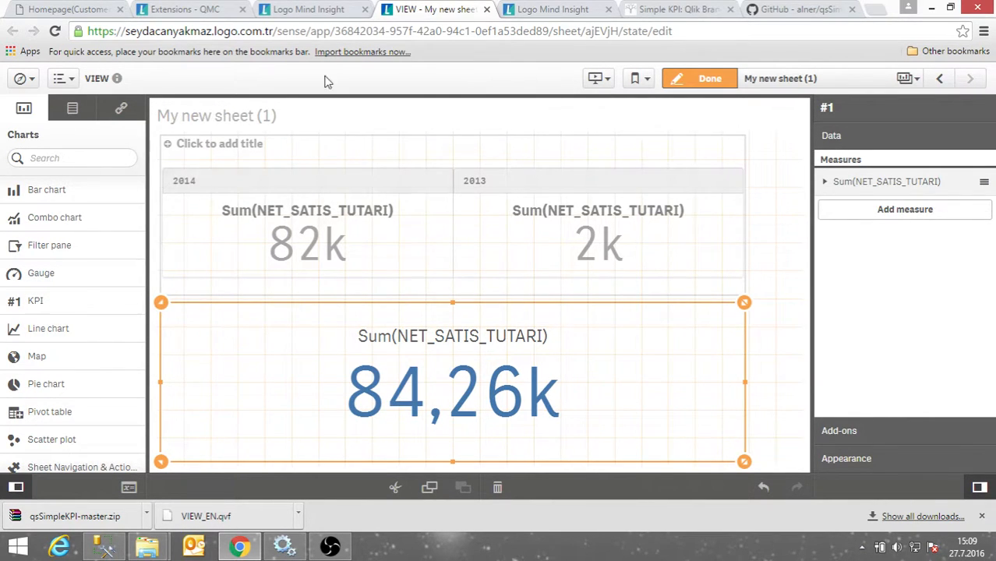
left_click(326, 10)
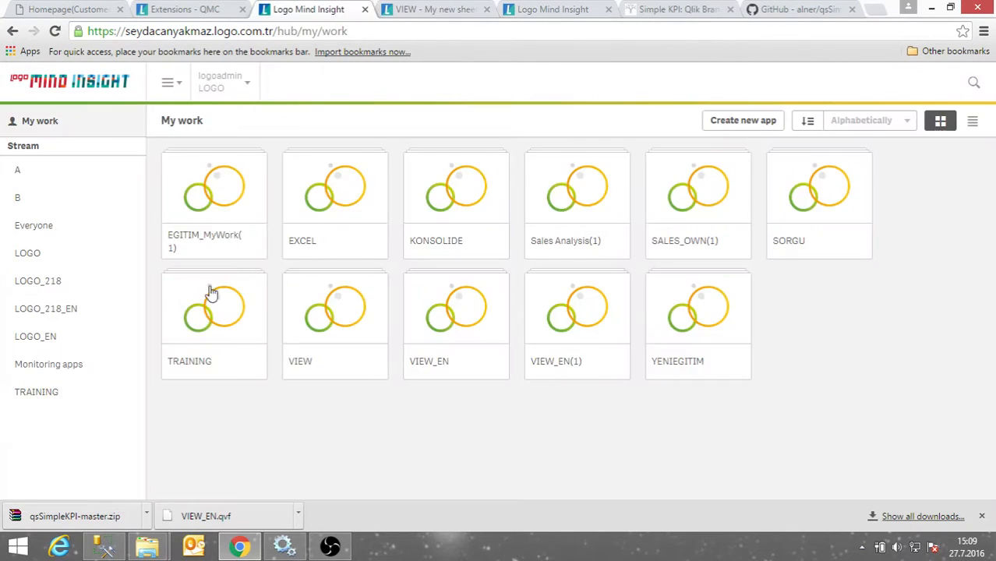
From the QMC start page, open the Monitoring apps stream under Governance.
left_click(206, 11)
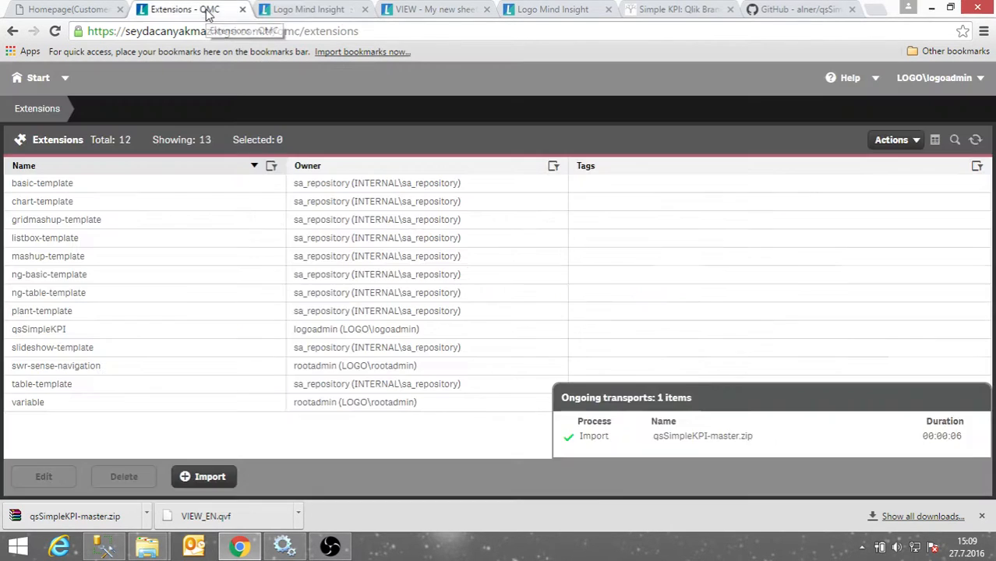
left_click(31, 82)
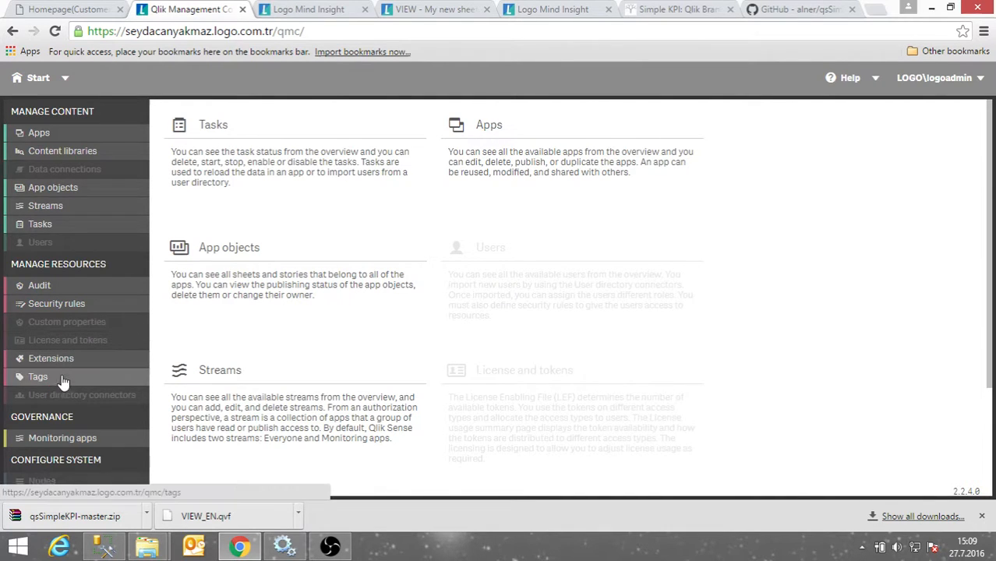
scroll(62, 382, "down", 2)
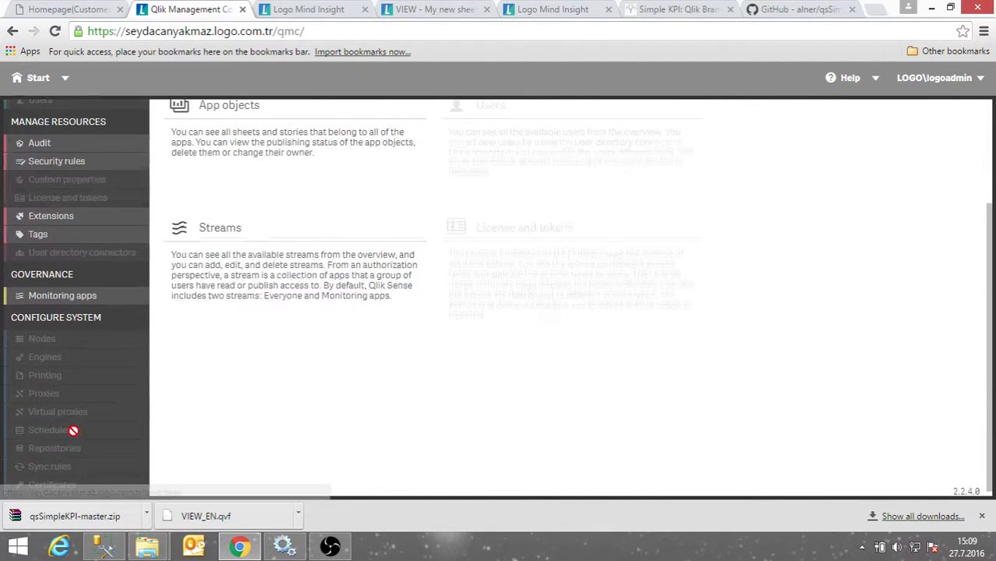
left_click(58, 298)
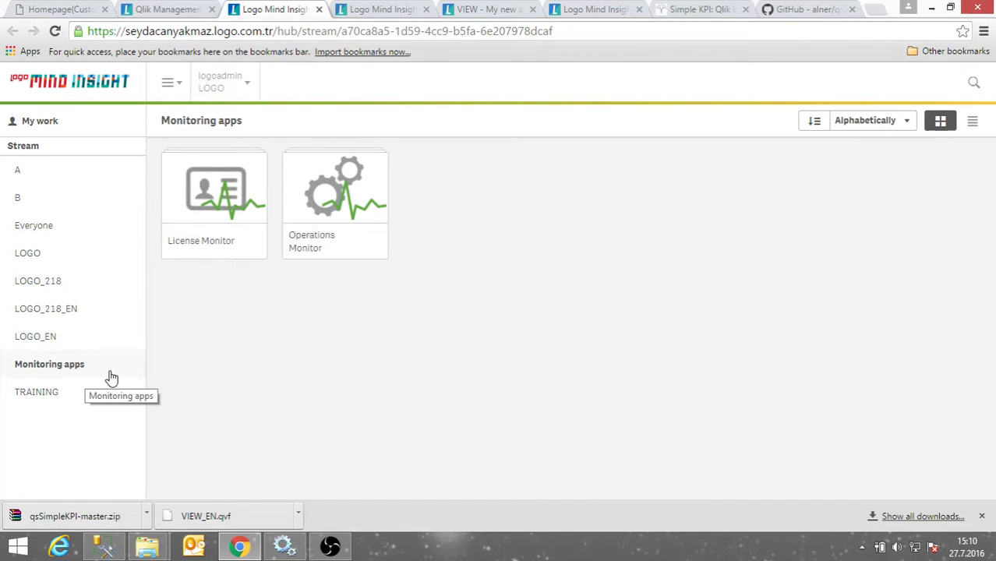
Open the License Monitor's 7-Day Summary and advance to User Access History.
left_click(237, 223)
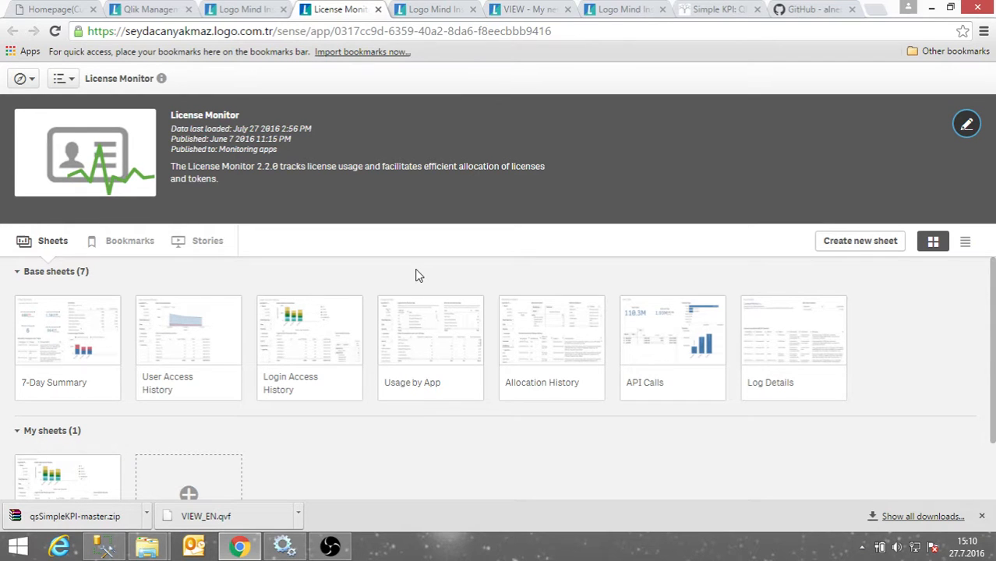
left_click(74, 342)
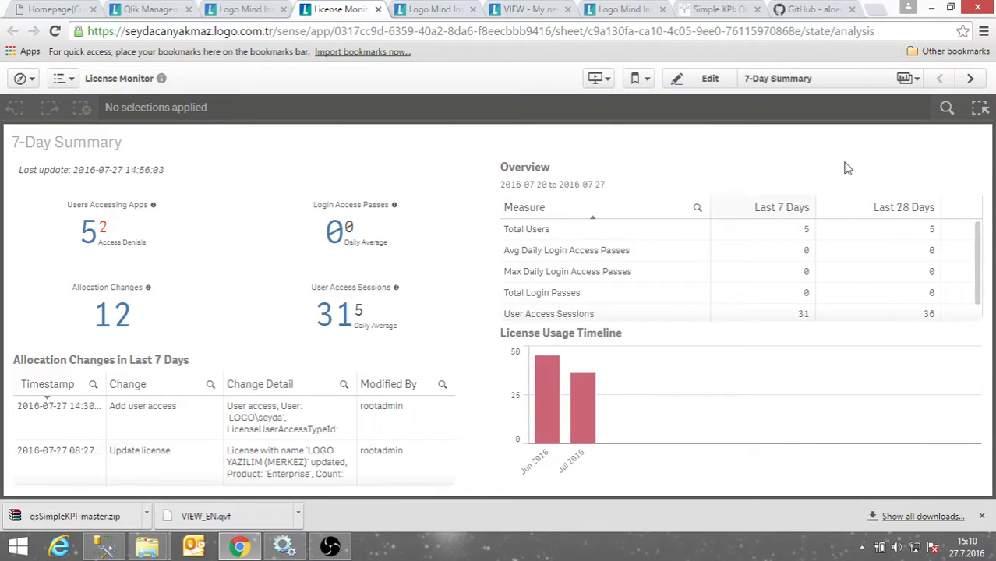
left_click(970, 78)
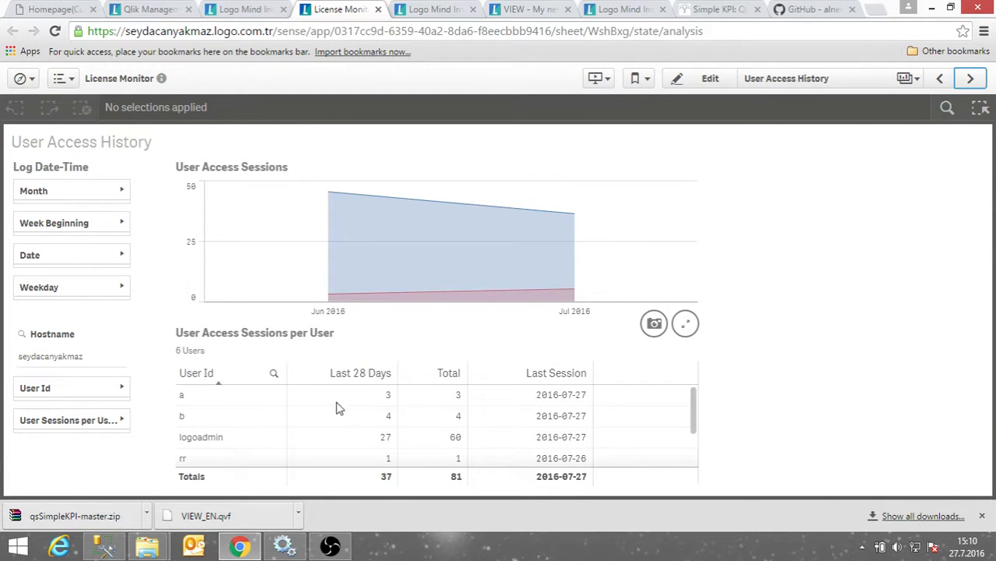
Filter user access to the admin user and move to Login Access History.
scroll(224, 431, "down", 2)
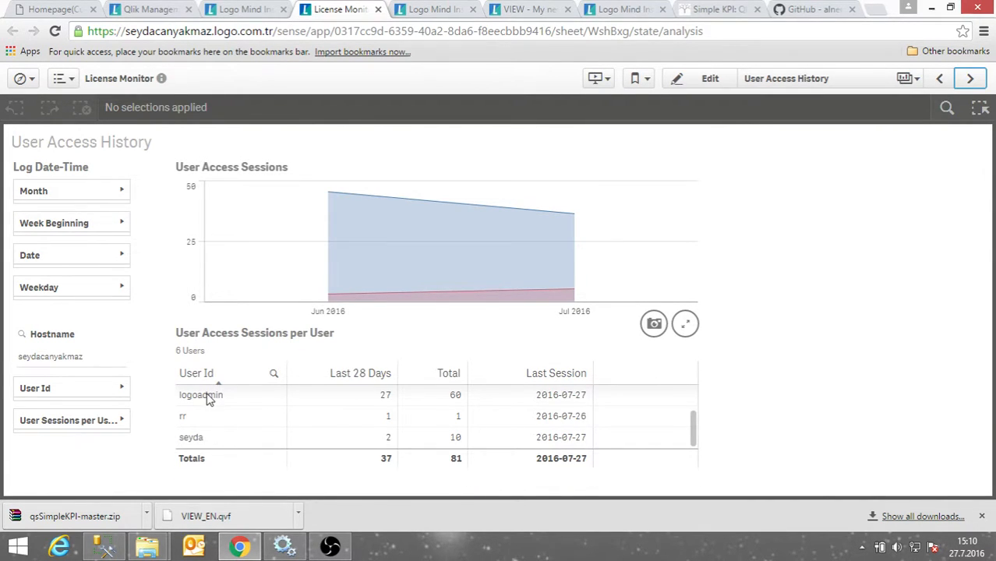
left_click(209, 399)
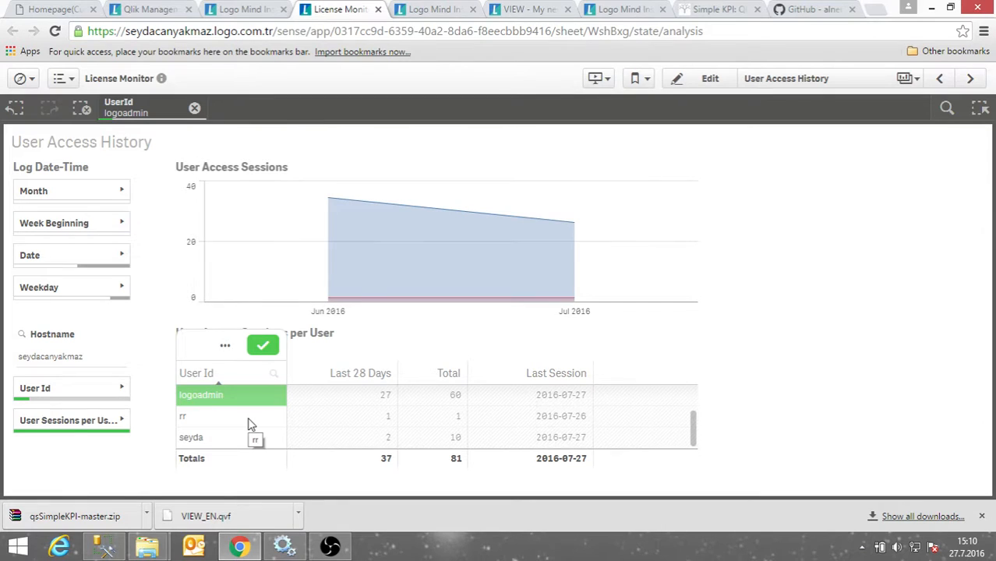
key("Return")
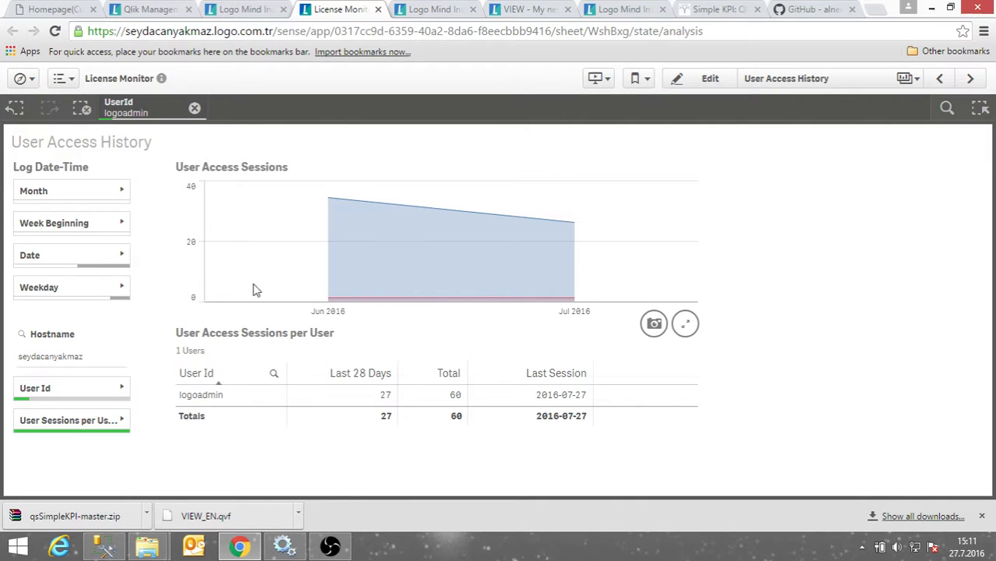
left_click(971, 79)
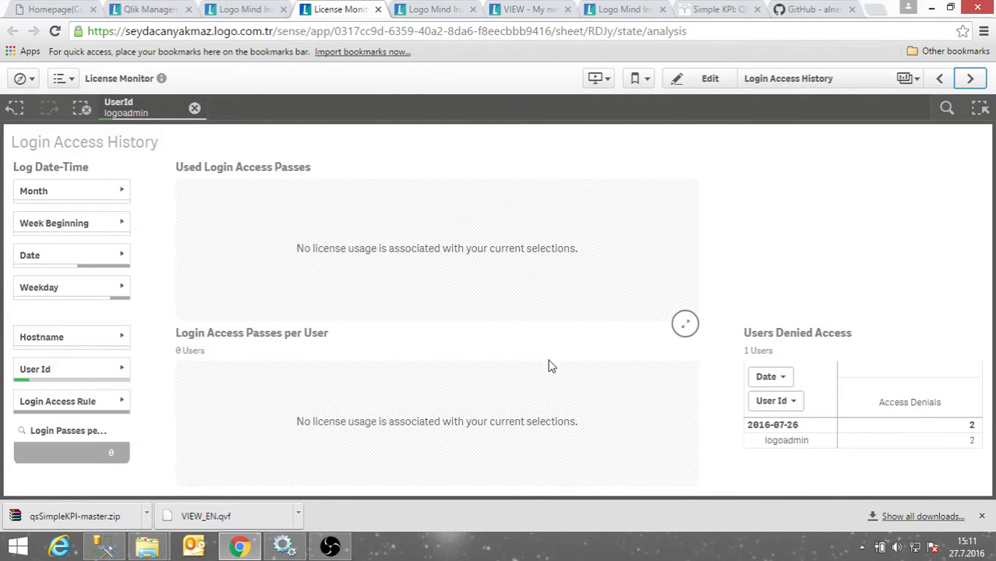
Page through Usage by App, Allocation History and API Calls, clearing the user filter.
left_click(971, 78)
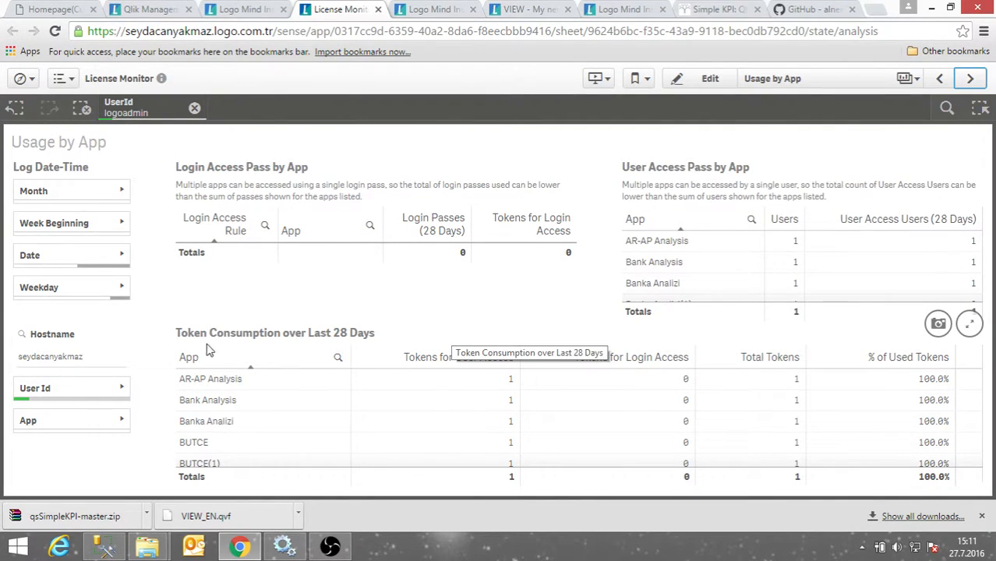
left_click(970, 78)
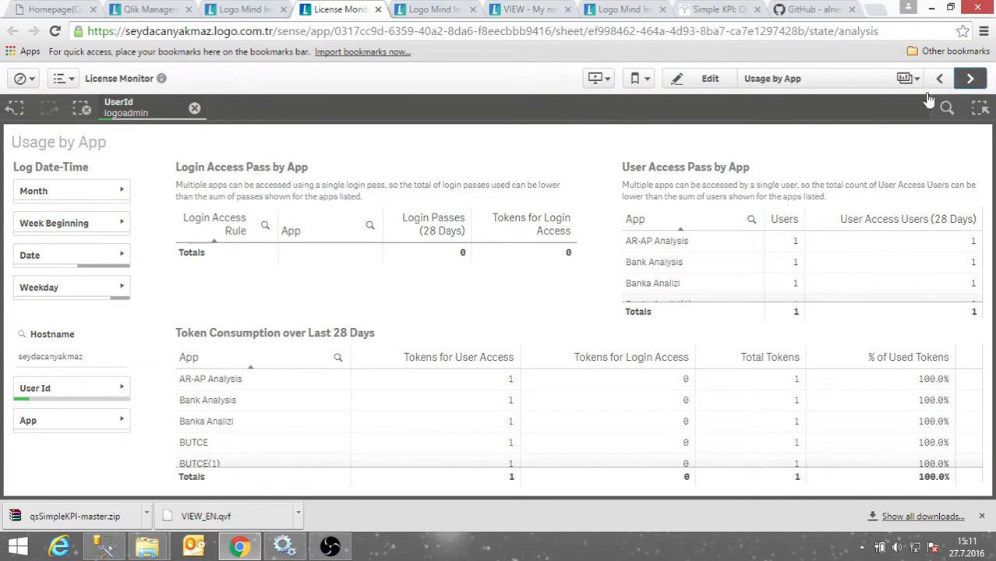
left_click(970, 78)
left_click(194, 109)
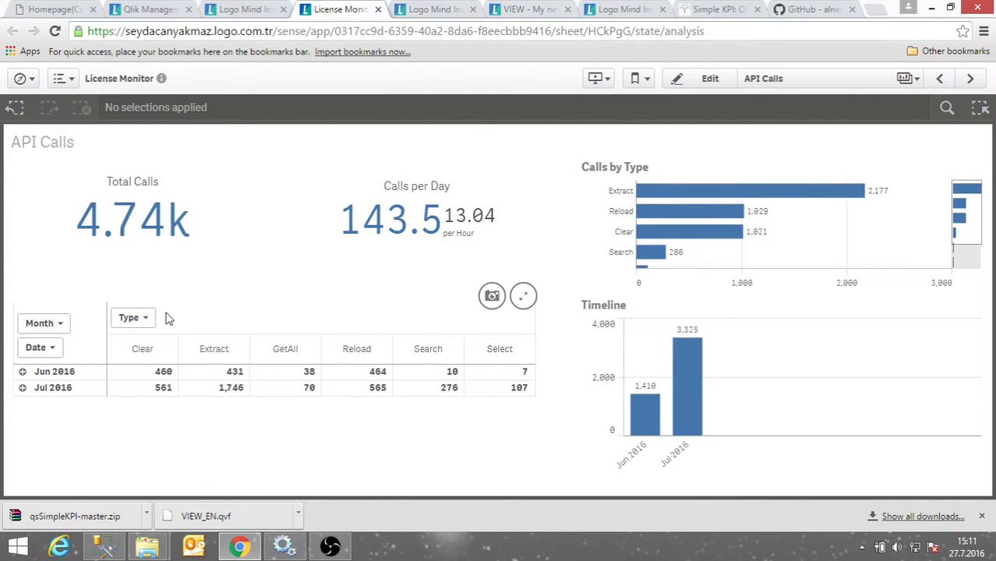
Expand Jun 2016, scroll the Log Details table, then close the Simple KPI page.
left_click(22, 372)
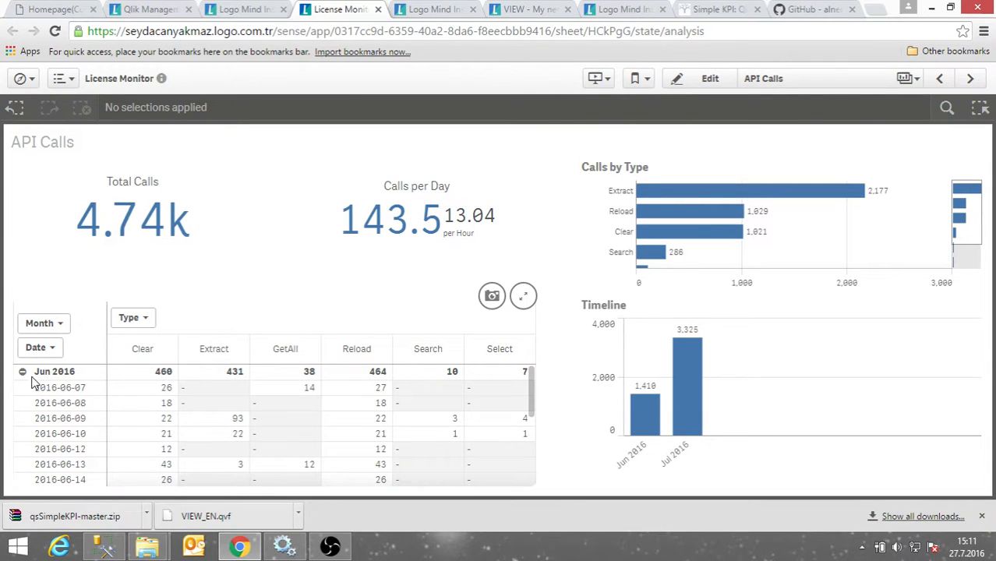
left_click(970, 78)
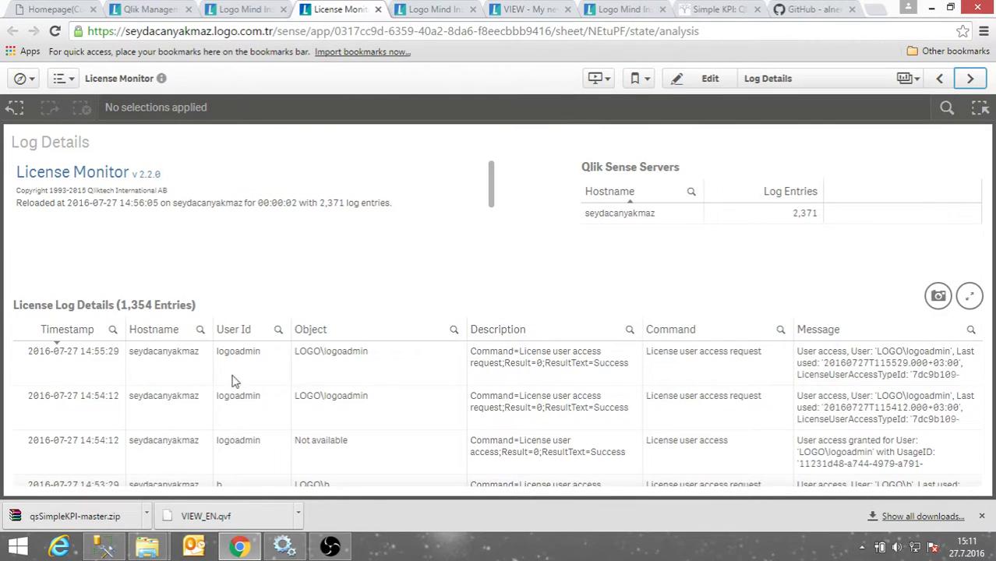
scroll(431, 404, "down", 3)
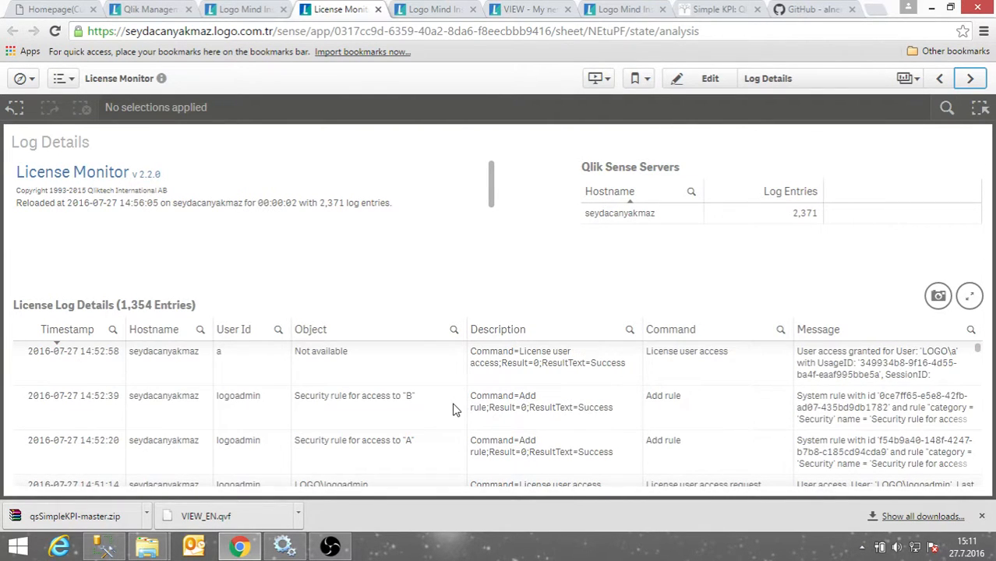
scroll(587, 389, "down", 10)
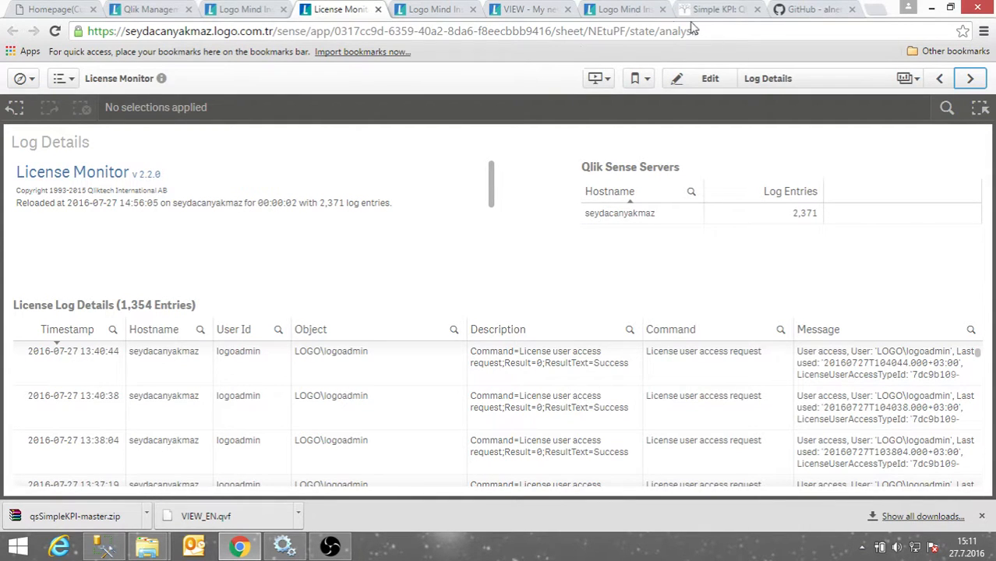
left_click(749, 12)
left_click(757, 9)
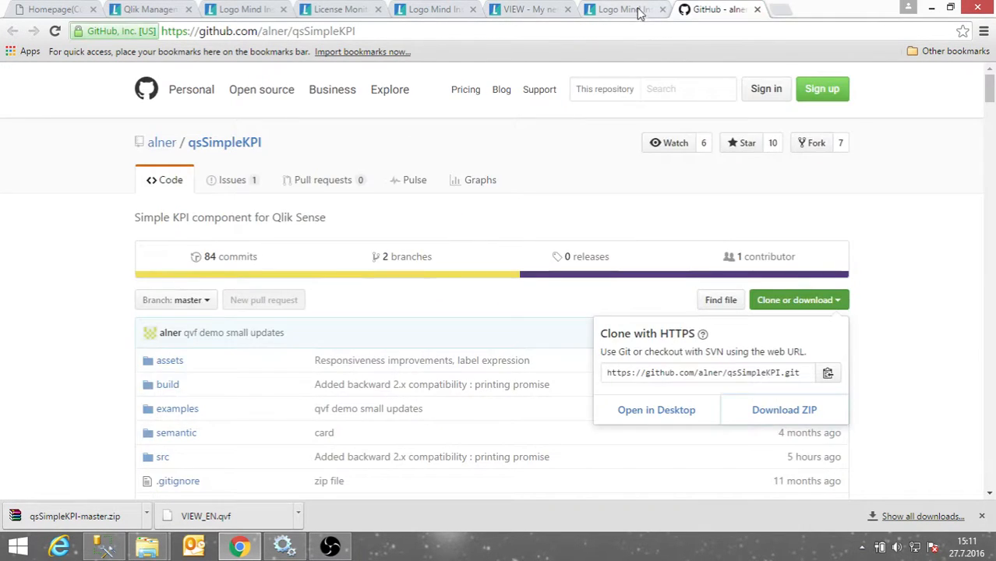
Open the Operations Monitor app's 24-Hour Summary sheet from Monitoring apps.
left_click(640, 11)
left_click(55, 373)
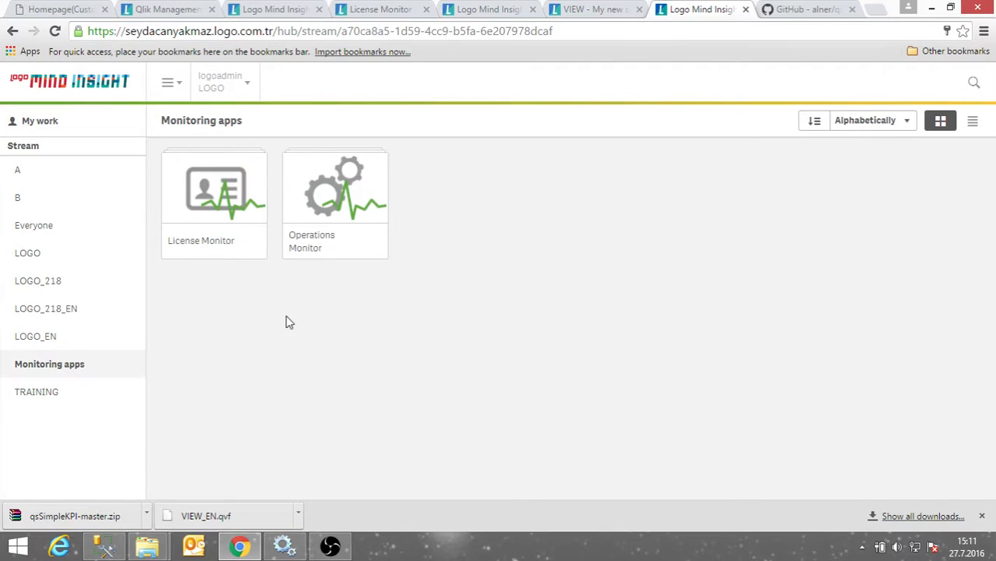
left_click(351, 246)
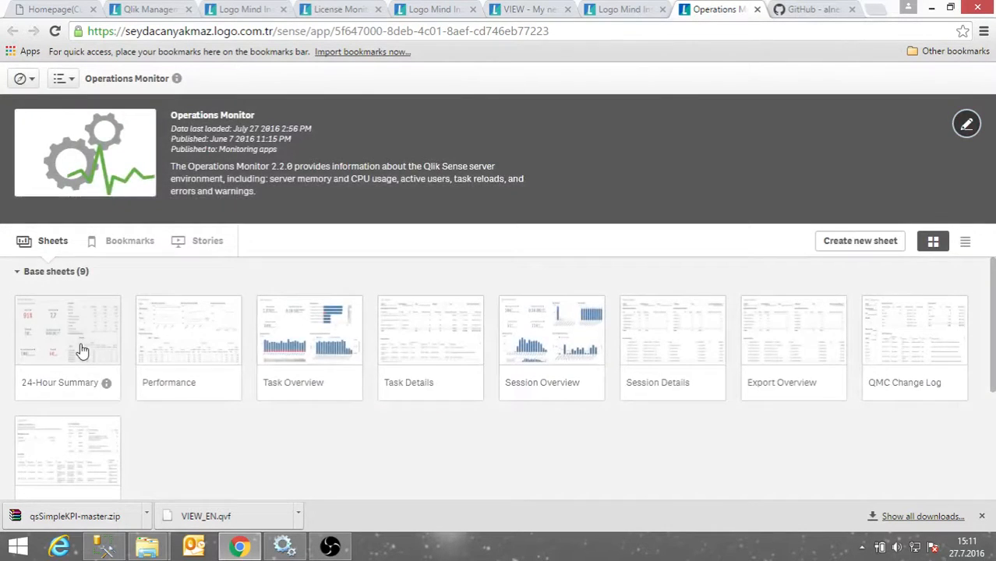
left_click(80, 349)
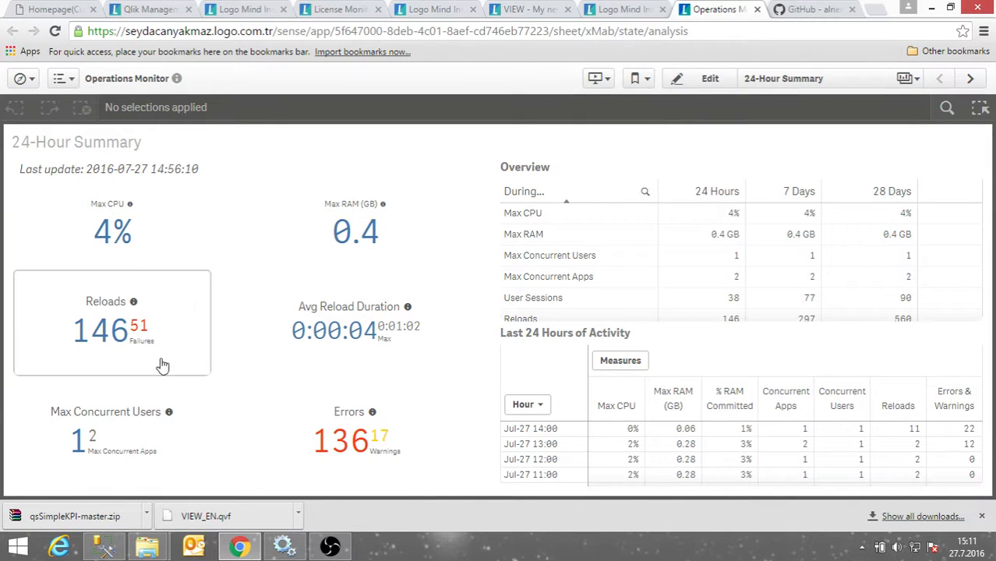
mouse_move(86, 234)
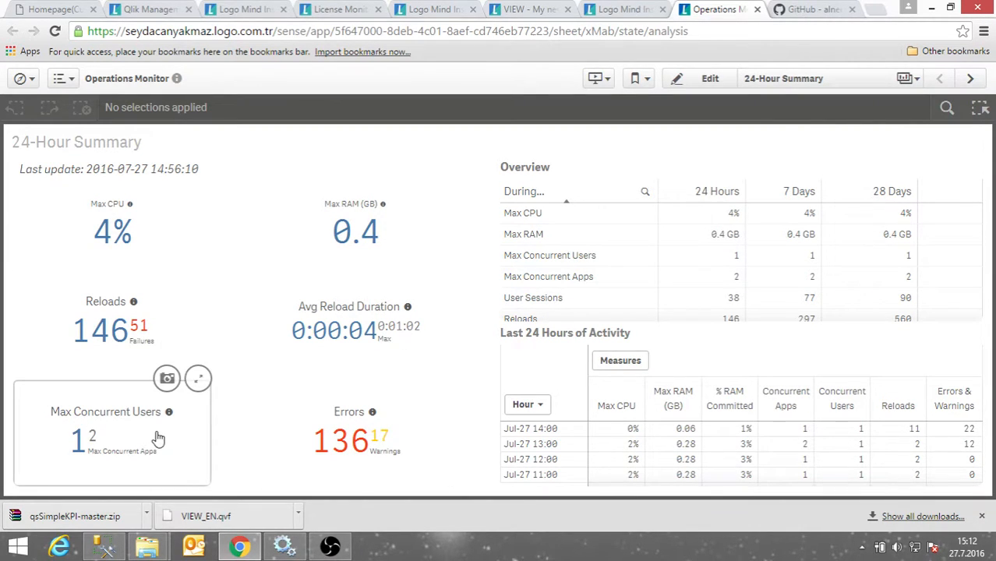
scroll(553, 249, "down", 3)
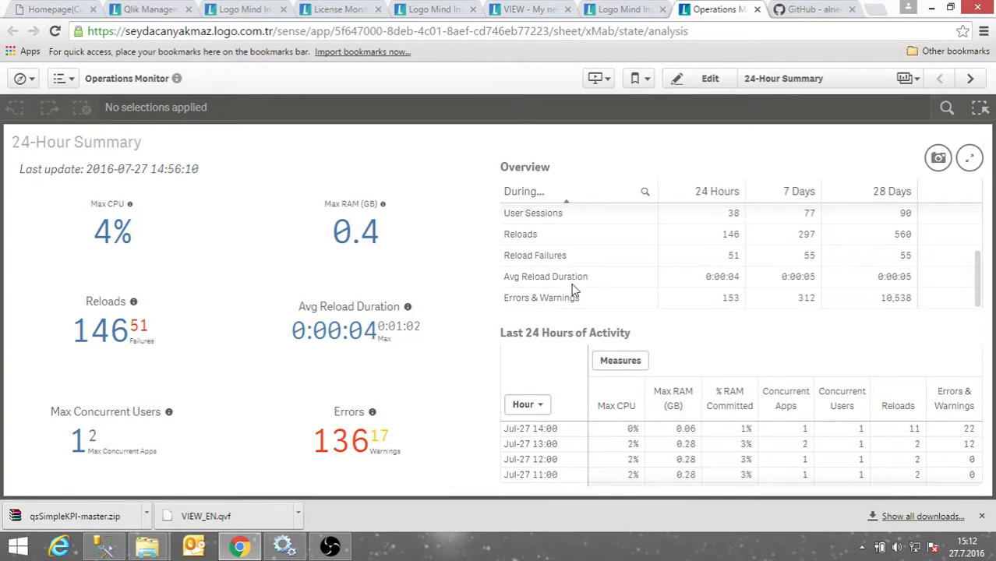
Step through Performance, Task Overview and Task Details, filtering Month to Jun 2016.
left_click(970, 78)
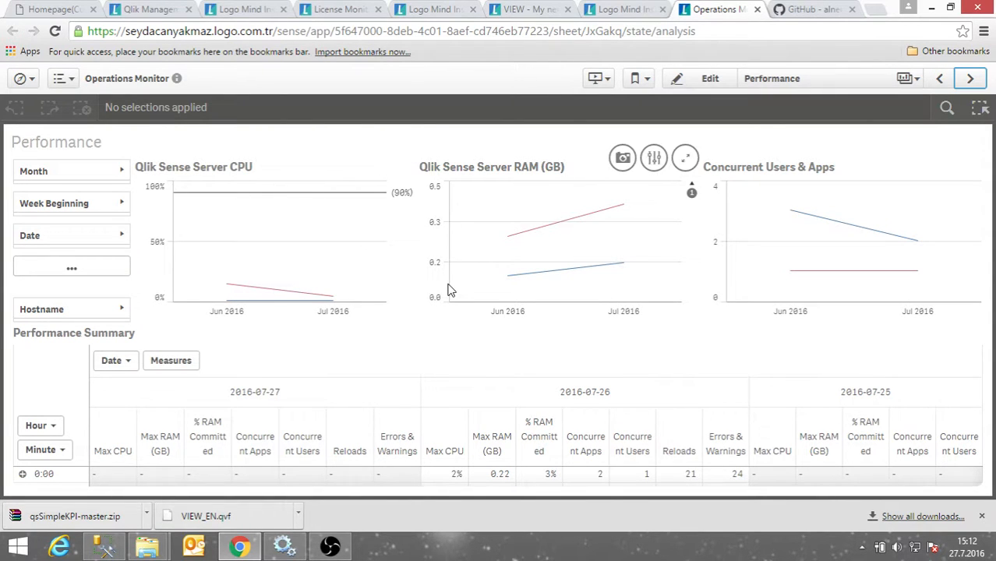
left_click(967, 84)
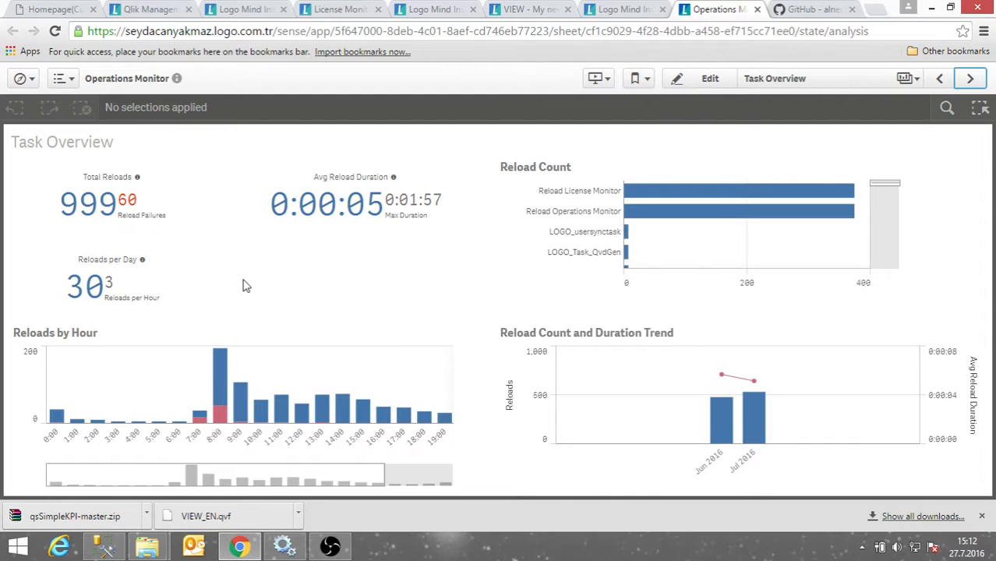
left_click(970, 78)
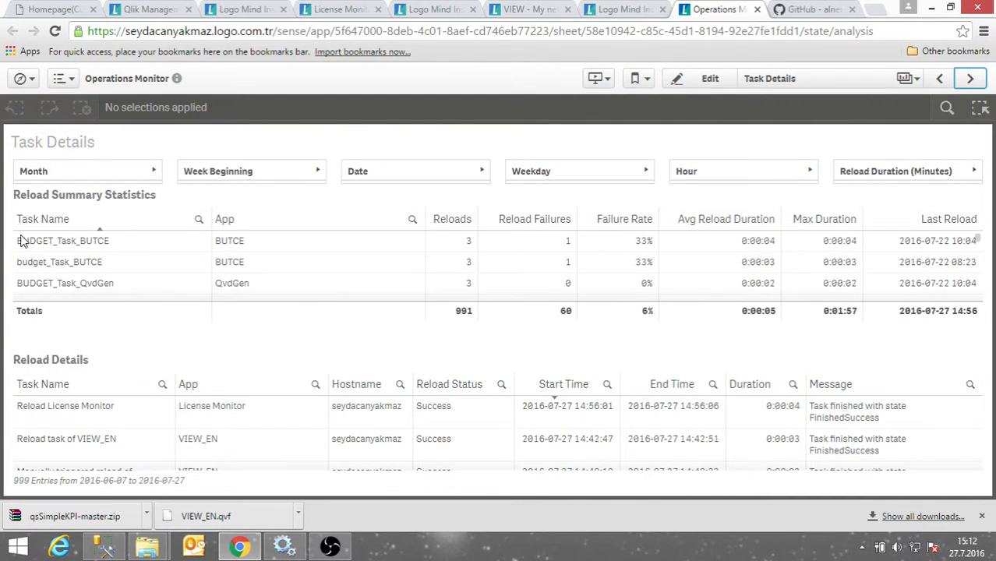
left_click(148, 175)
left_click(253, 152)
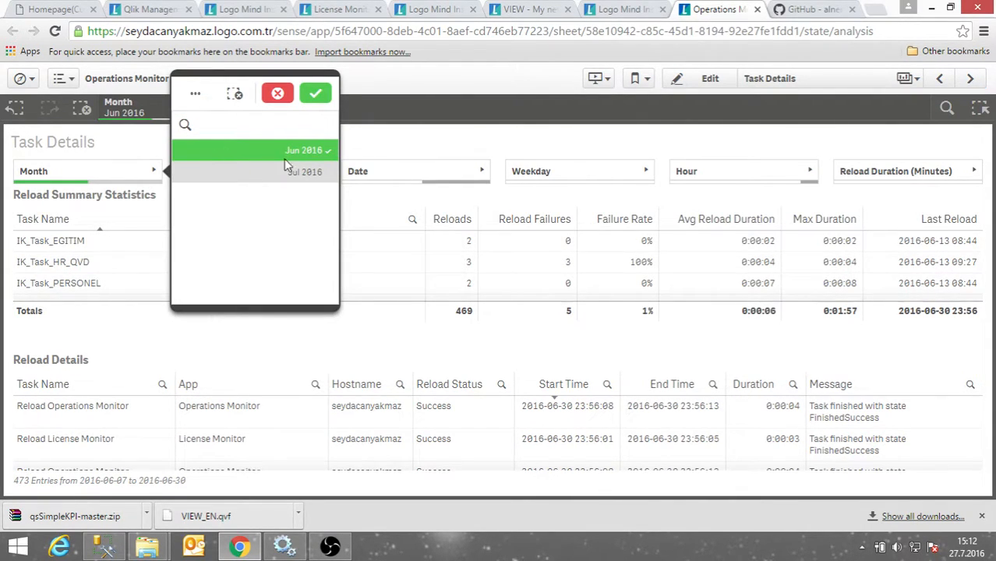
left_click(316, 93)
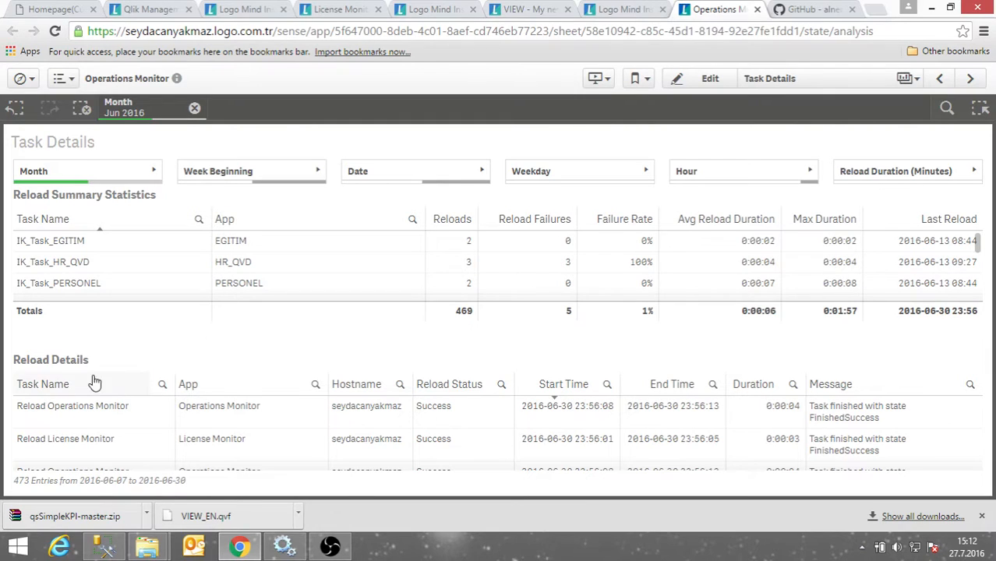
Review Session Overview and Session Details, then close the Operations Monitor.
left_click(969, 79)
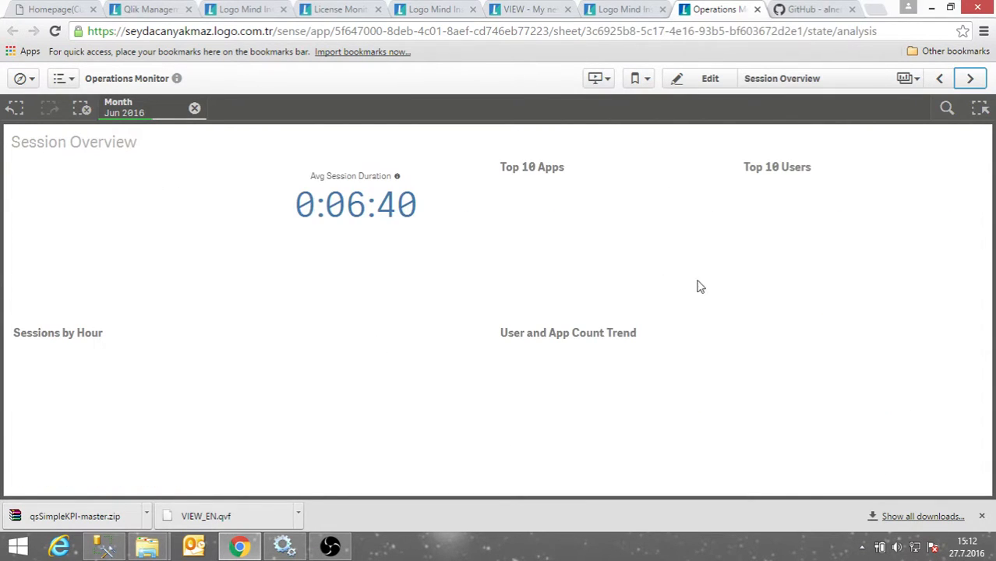
left_click(970, 79)
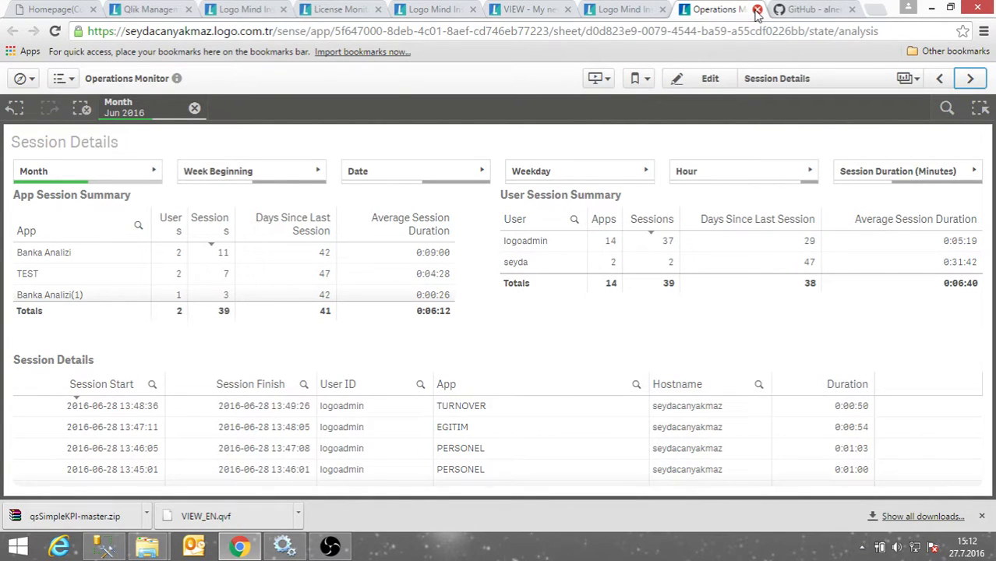
left_click(756, 9)
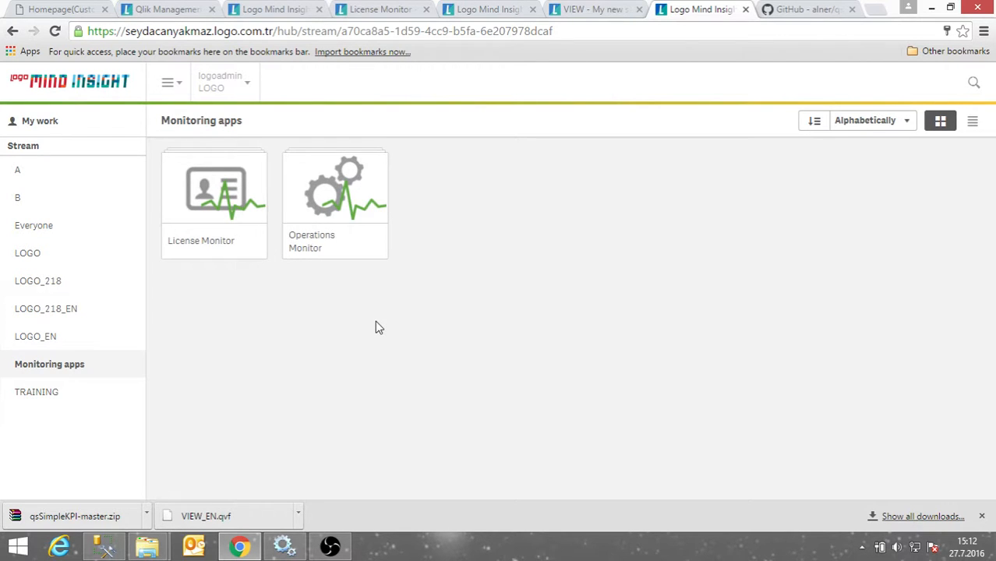
left_click(195, 11)
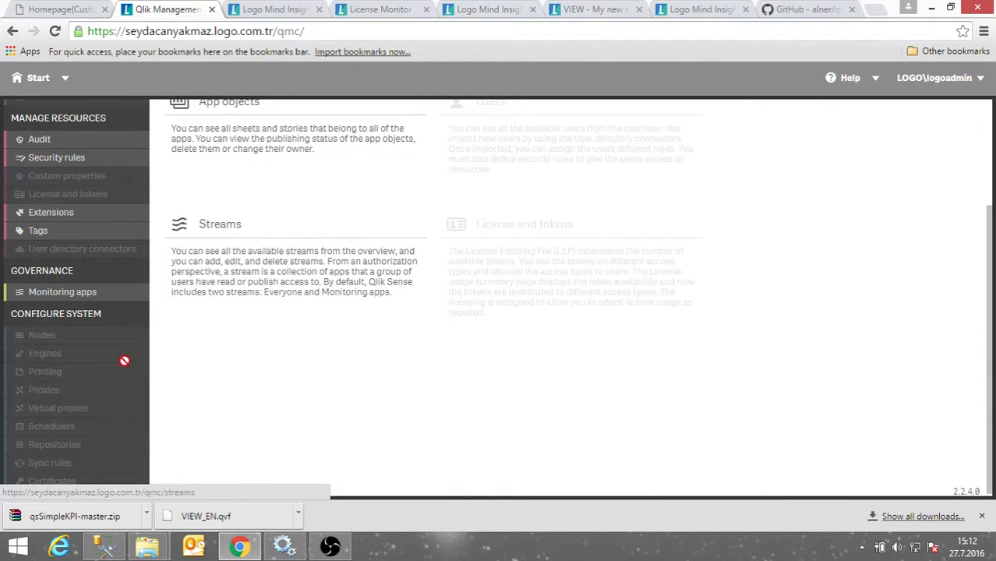
scroll(125, 361, "down", 1)
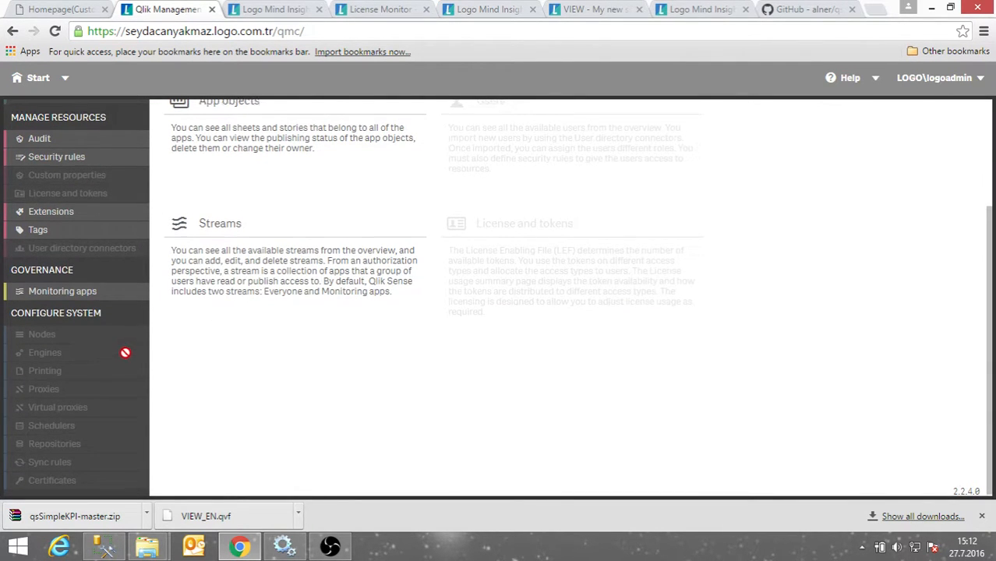
scroll(117, 355, "up", 1)
scroll(59, 433, "down", 1)
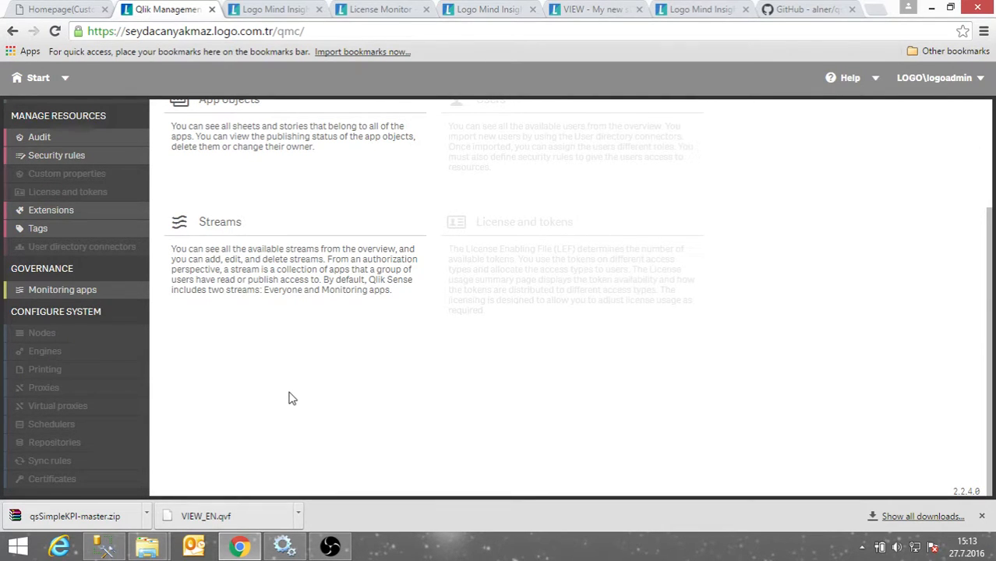
scroll(82, 314, "up", 1)
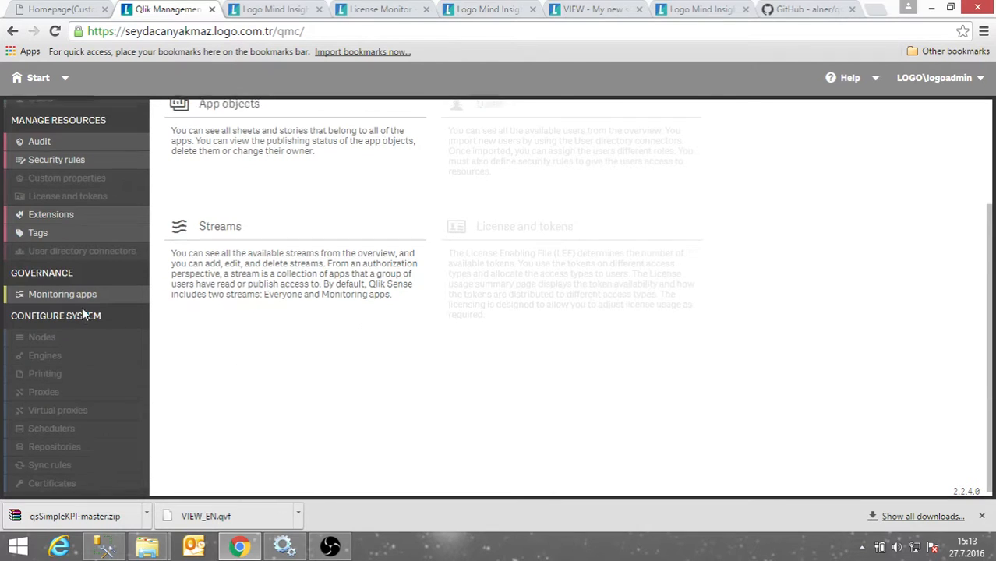
scroll(82, 314, "up", 2)
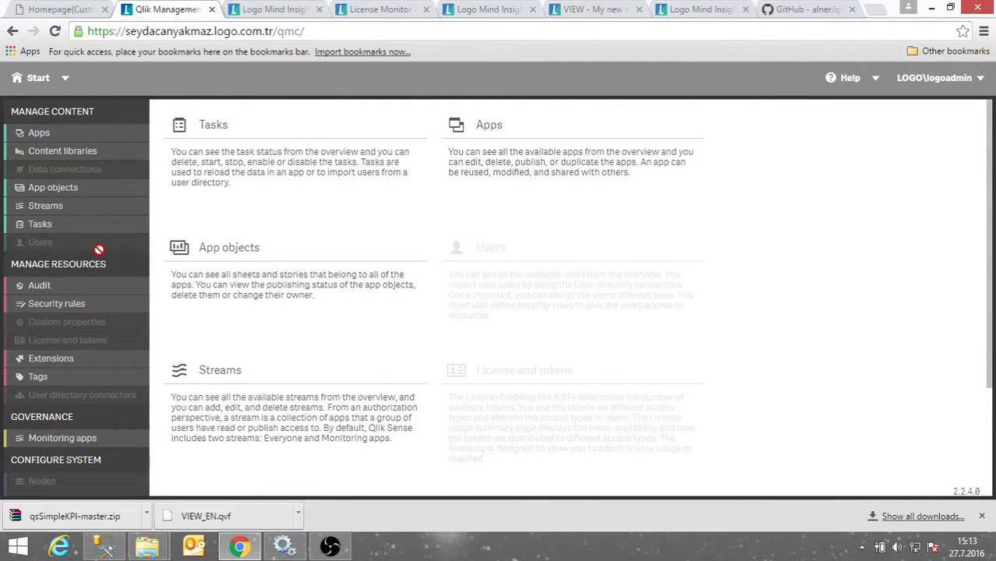
left_click(261, 11)
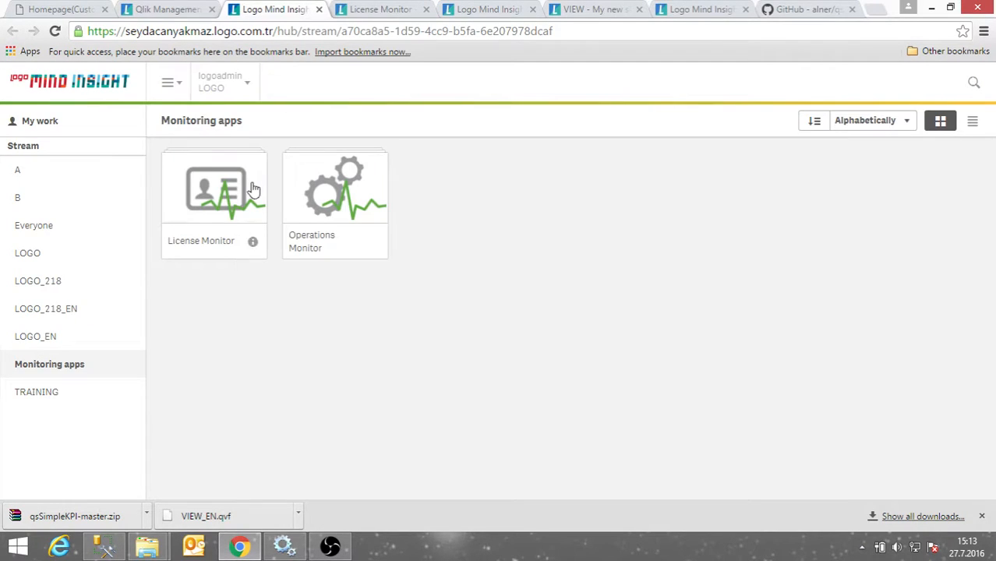
Load the :8443 admin portal address and open its Users list.
double_click(291, 31)
left_click_drag(290, 31, 886, 49)
type("L")
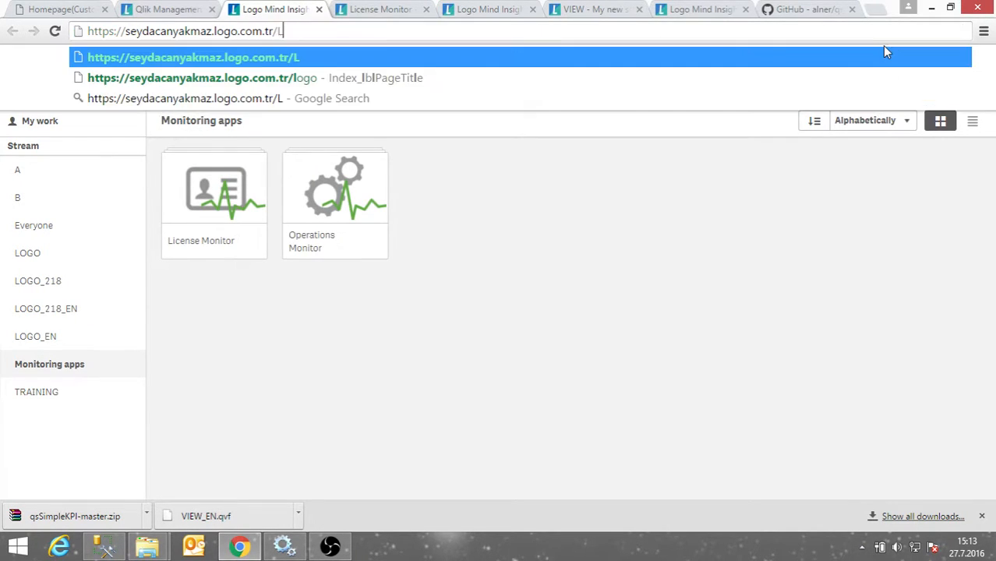
key("Return")
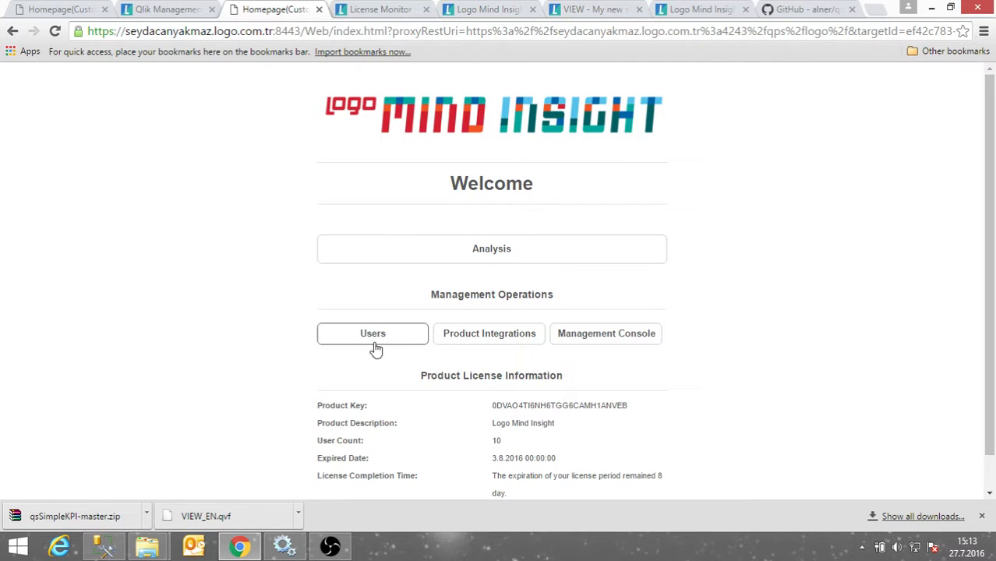
left_click(166, 9)
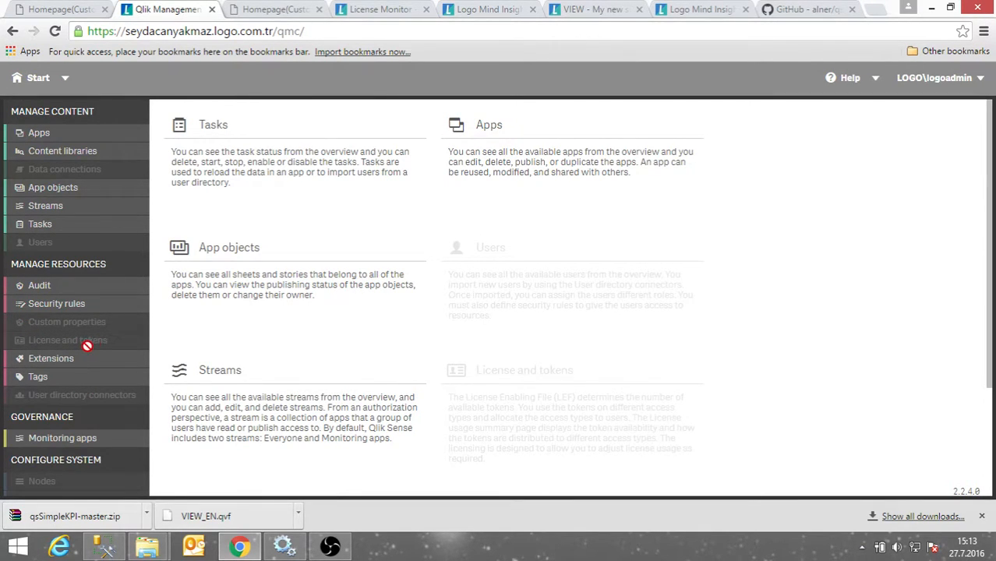
left_click(296, 7)
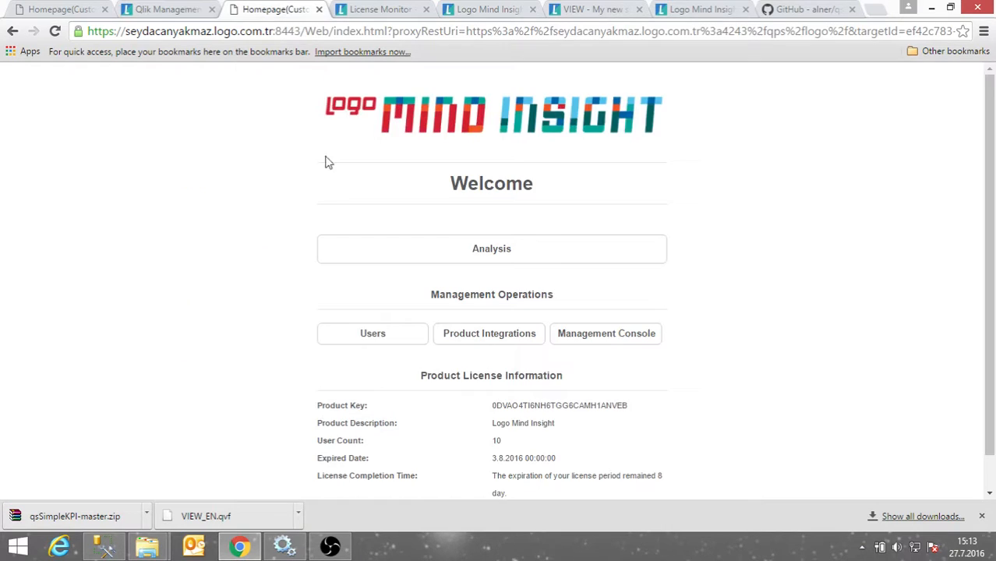
left_click(380, 337)
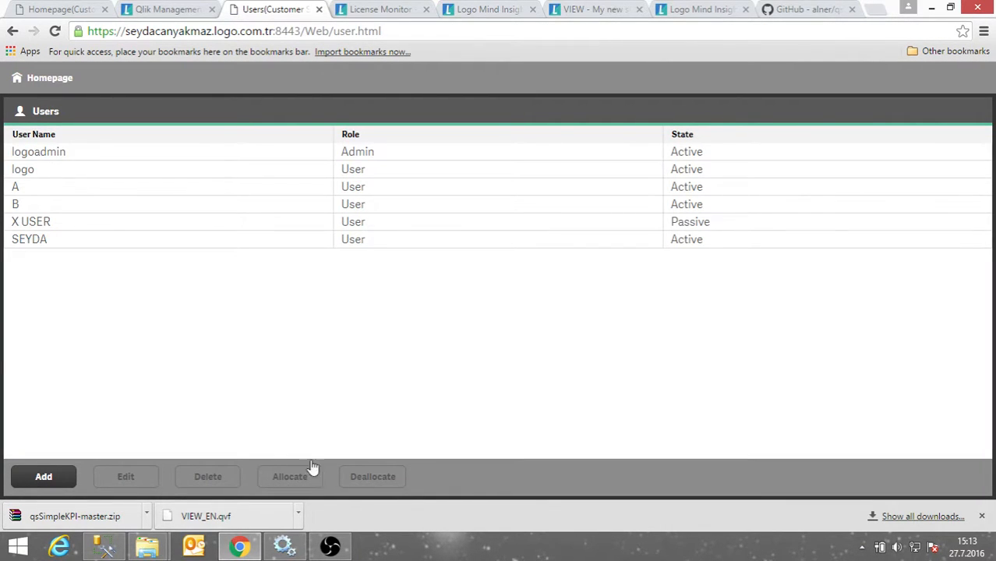
After checking the QMC, change the portal address to :8443/LOGO.
left_click(162, 8)
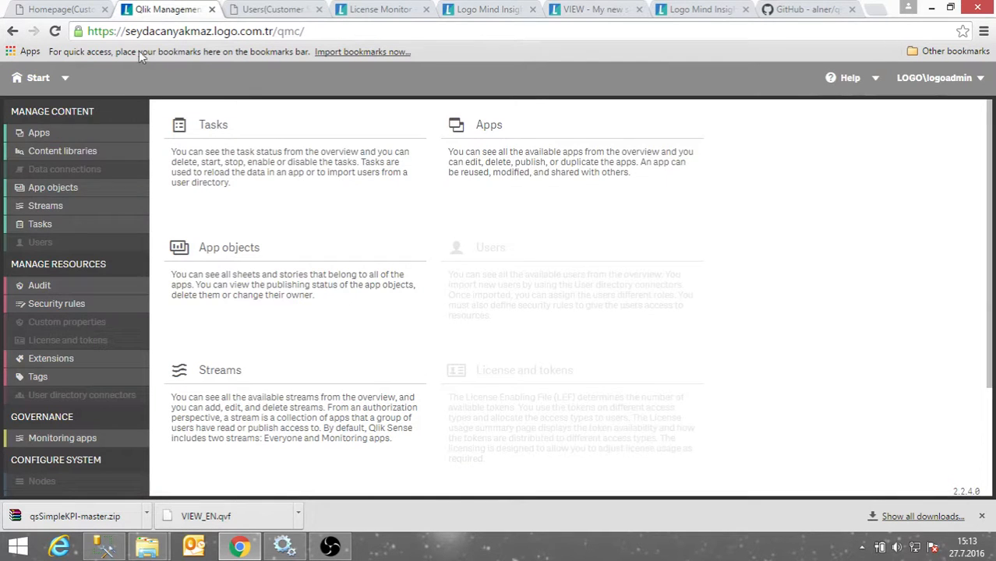
scroll(66, 229, "down", 1)
scroll(67, 222, "up", 1)
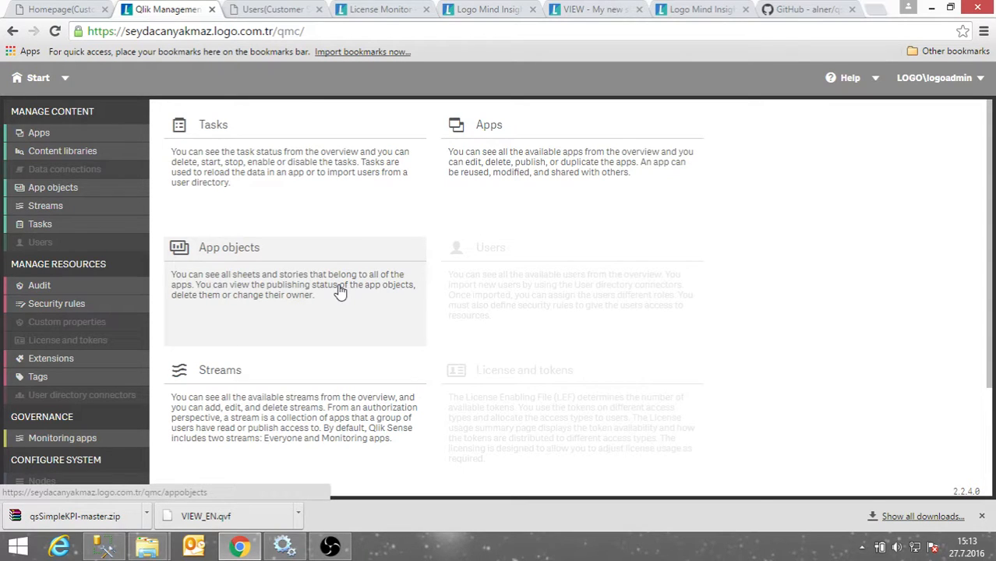
key("ctrl+Tab")
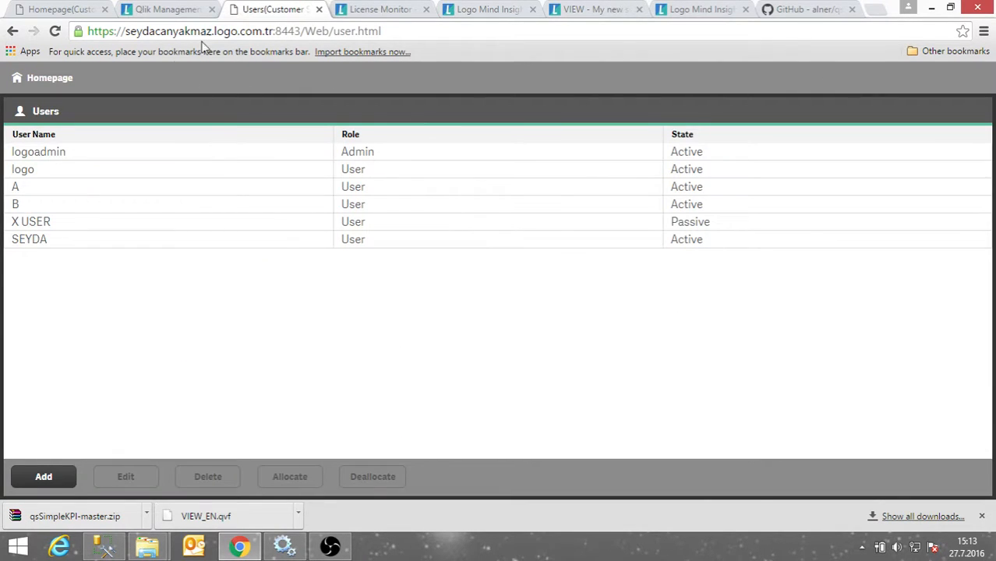
left_click_drag(304, 31, 607, 65)
type("LOG")
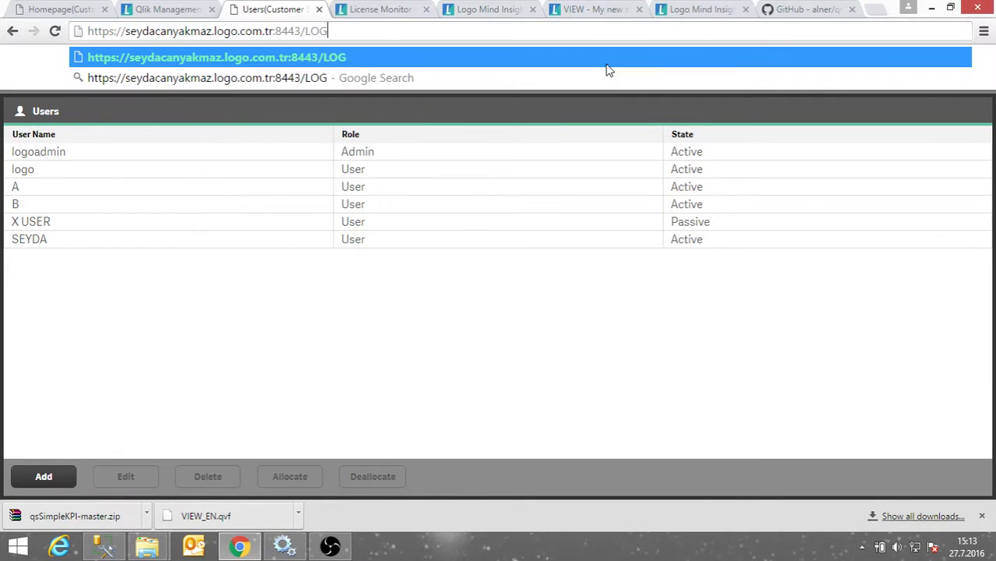
type("O")
key("Return")
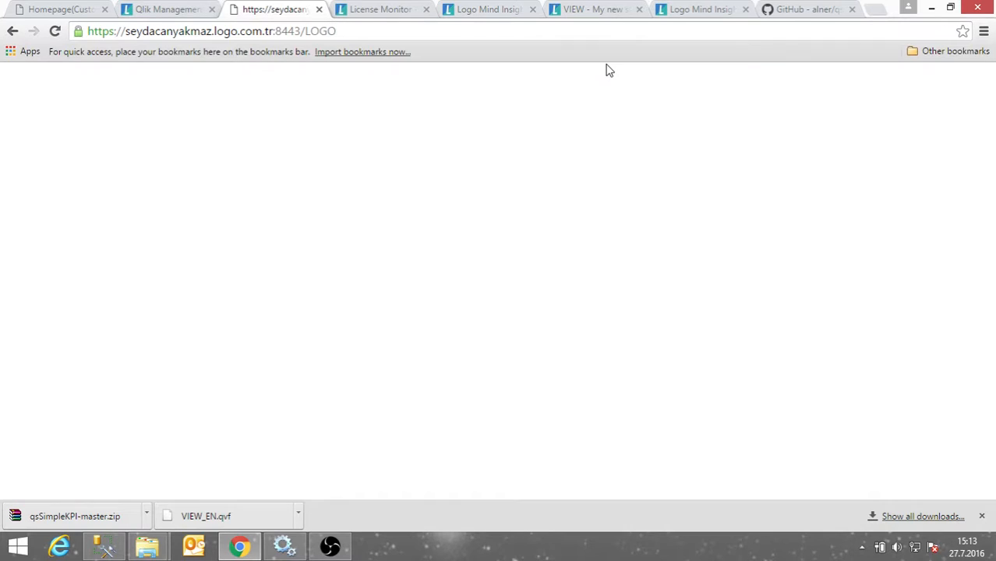
double_click(299, 29)
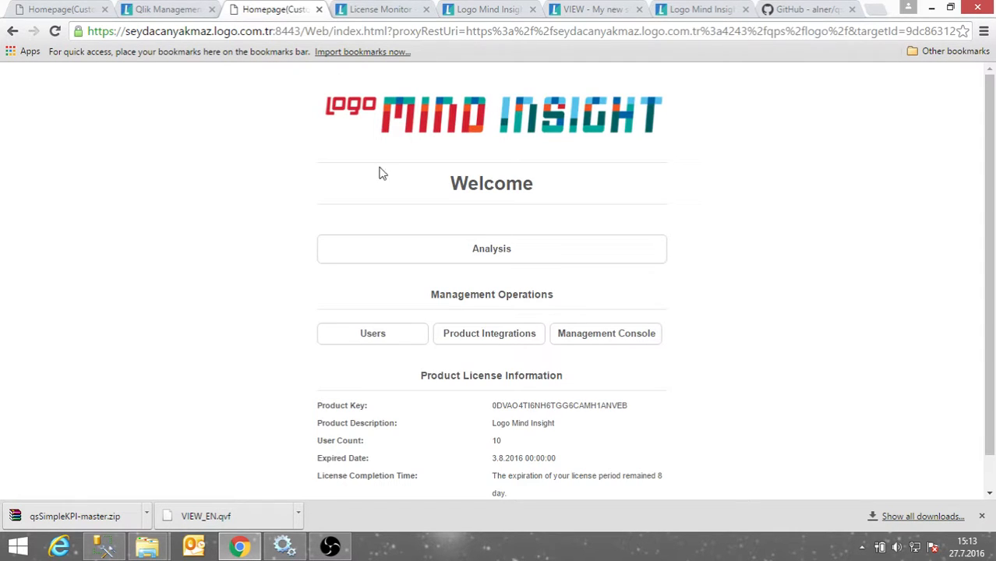
Tick TESTDATA2 in the LOGO_EN product integration's details and save.
left_click(465, 339)
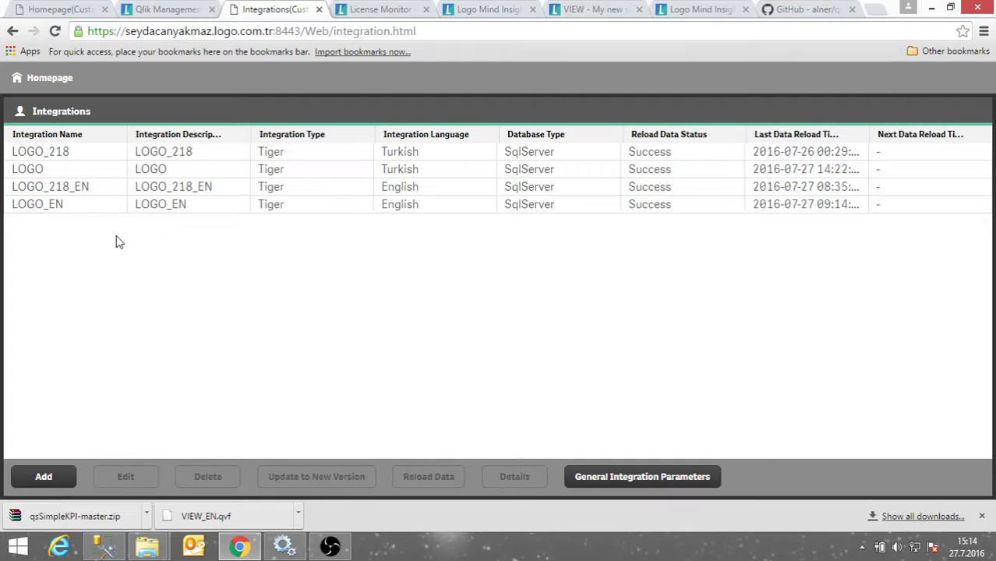
left_click(85, 209)
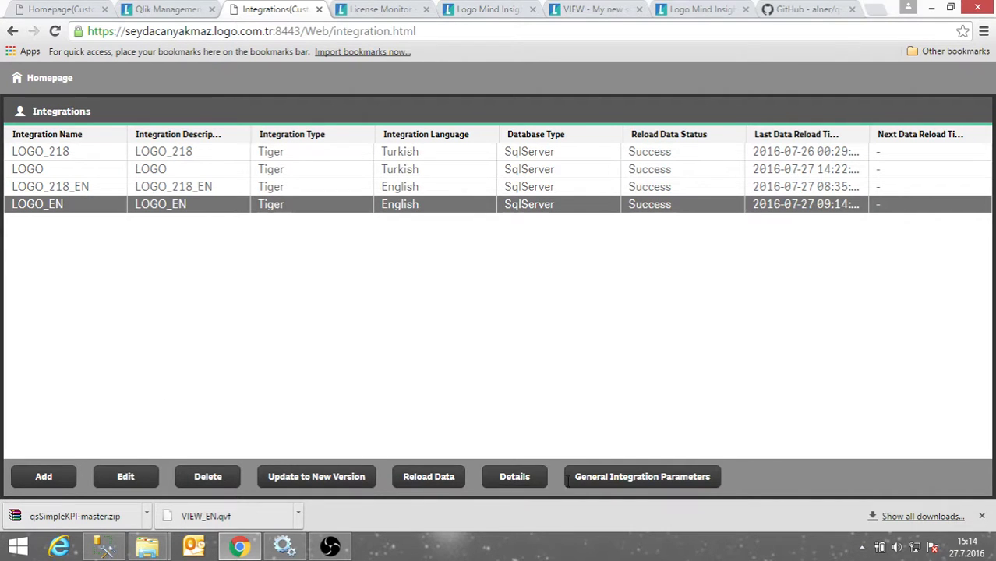
left_click(542, 482)
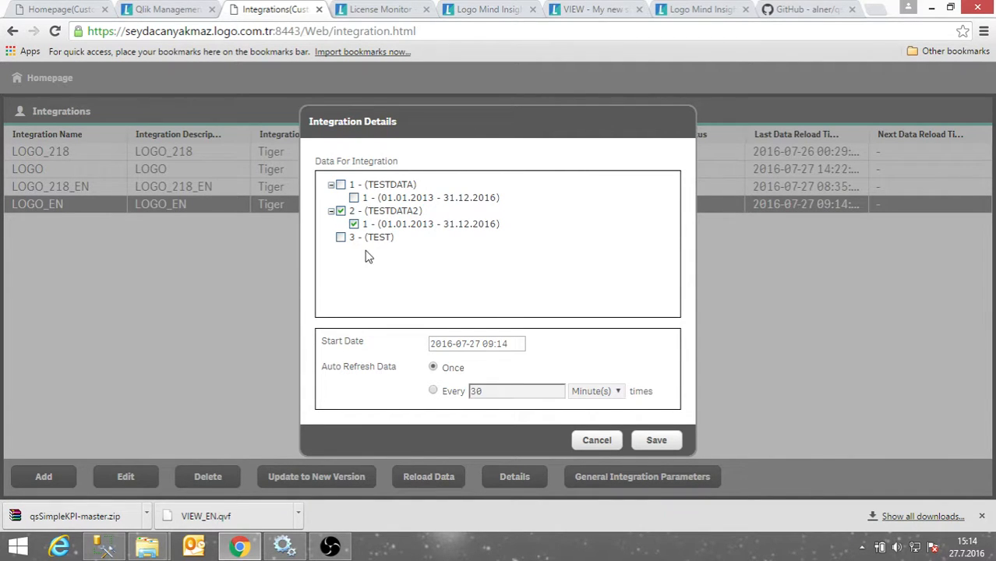
left_click(353, 198)
left_click(657, 442)
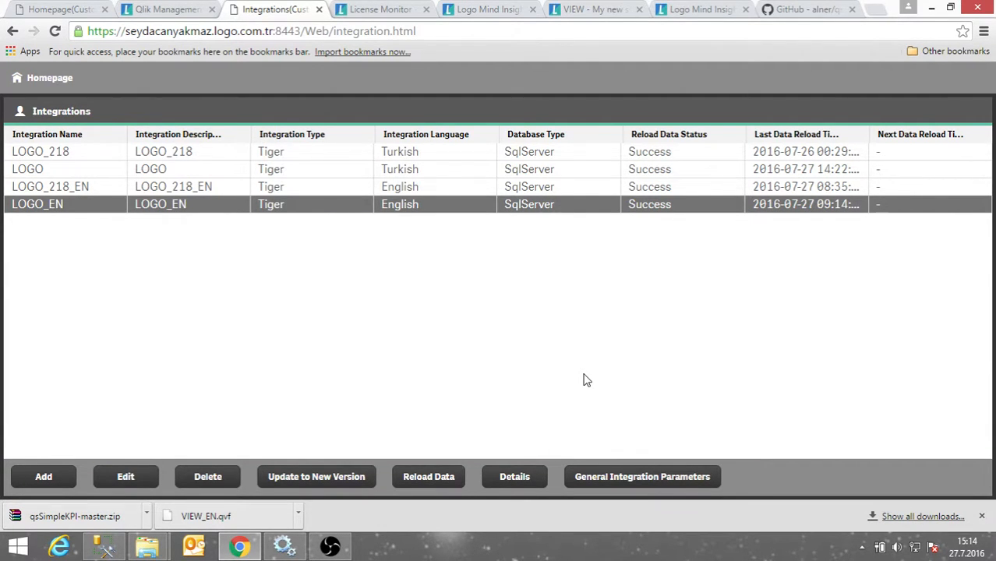
Look at the License Monitor, back to Integrations, then return to the QMC start page.
left_click(375, 9)
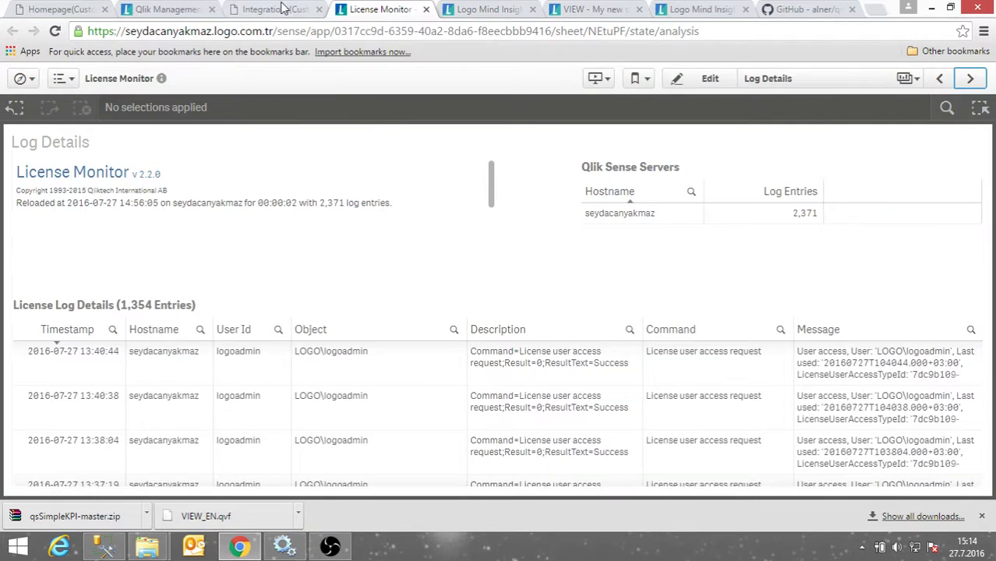
left_click(277, 9)
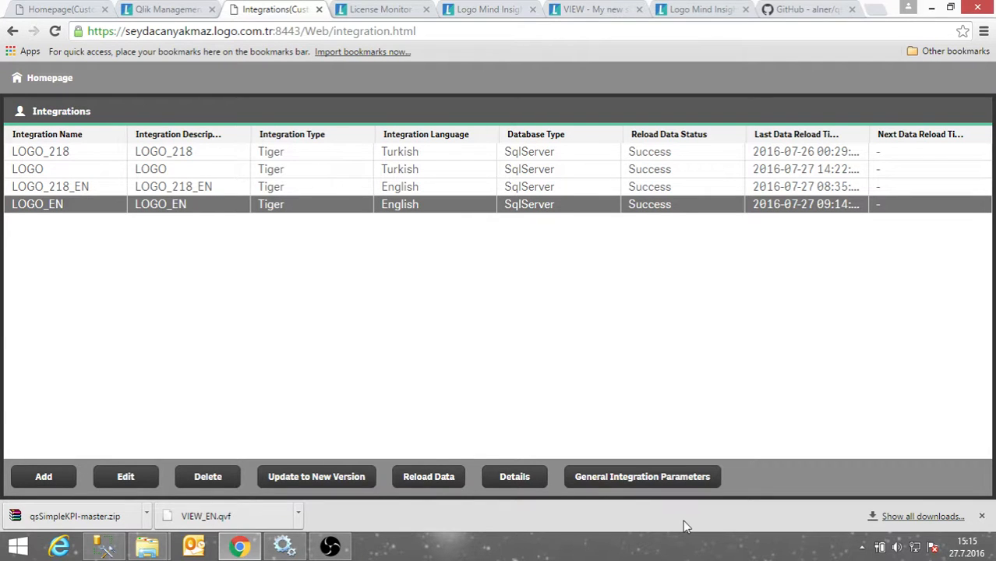
left_click(184, 10)
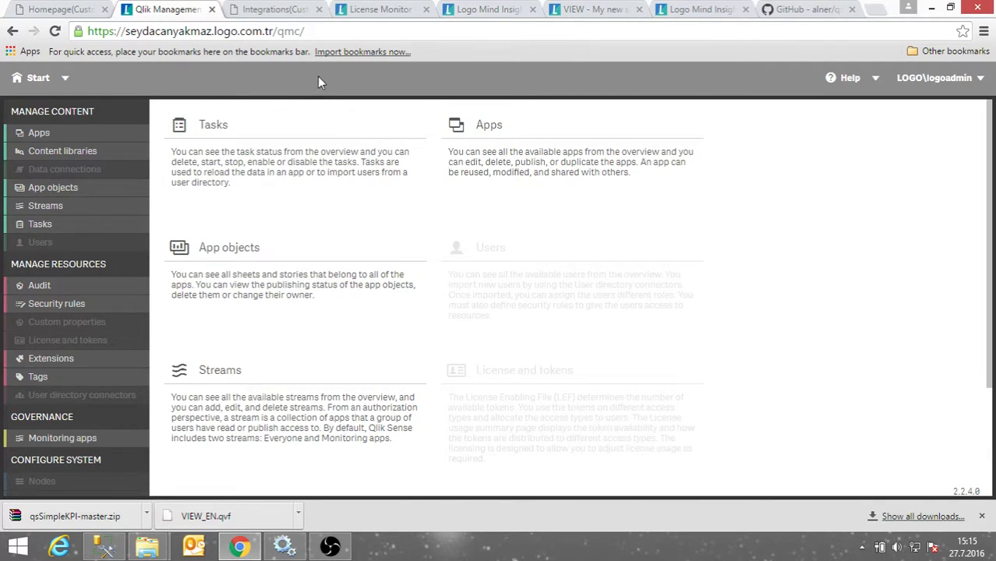